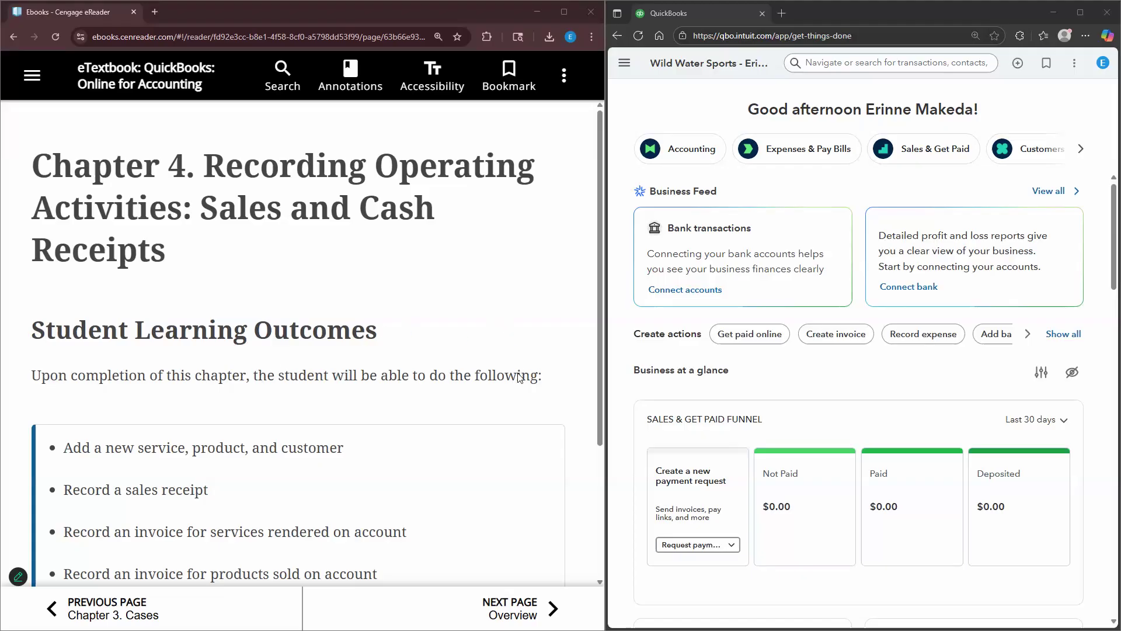
- Read the textbook's Chapter 4 learning outcomes and Overview, continuing to step 2 of the Services, Products, and Customers section
{"action": "scroll", "coordinate": [520, 380], "scroll_direction": "down", "scroll_amount": 2}
{"action": "scroll", "coordinate": [521, 380], "scroll_direction": "down", "scroll_amount": 1}
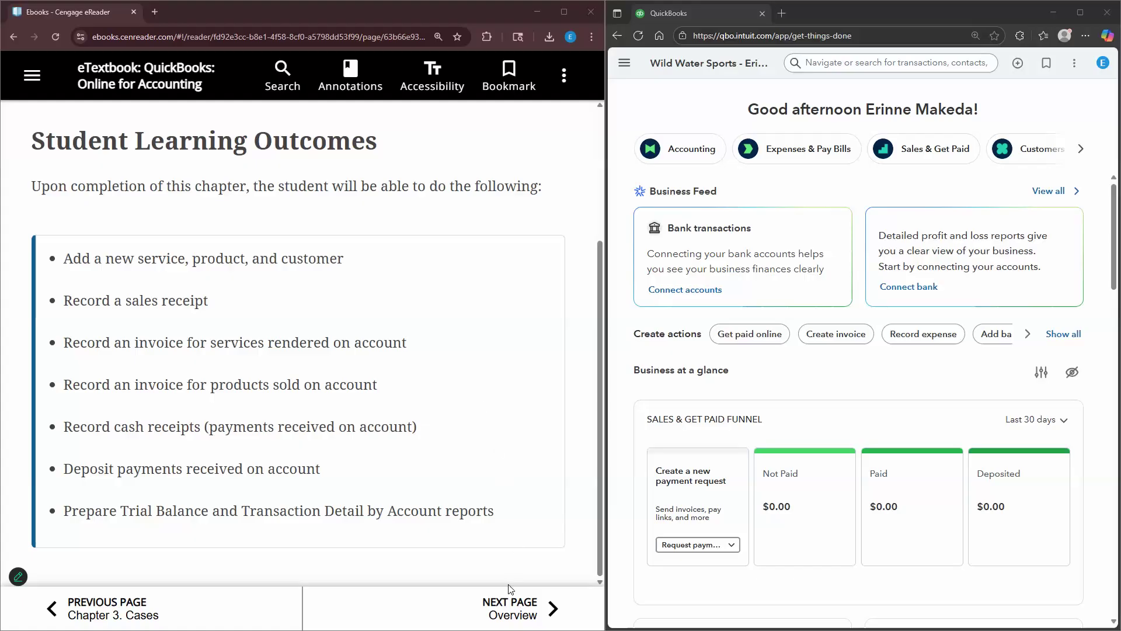
{"action": "left_click", "coordinate": [512, 609]}
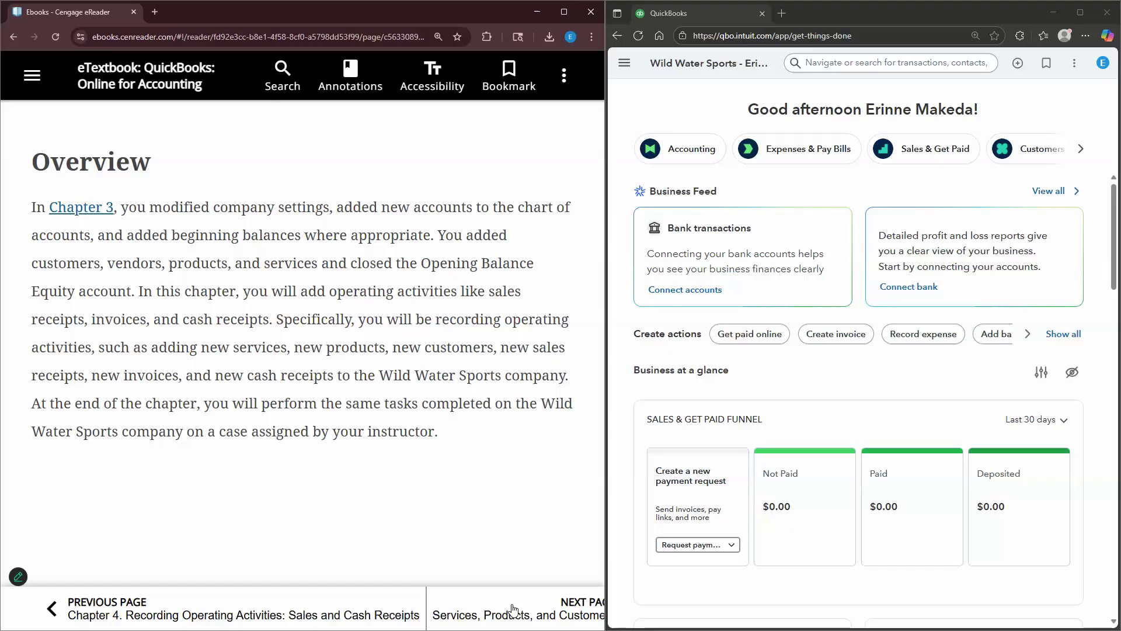
{"action": "left_click", "coordinate": [578, 608]}
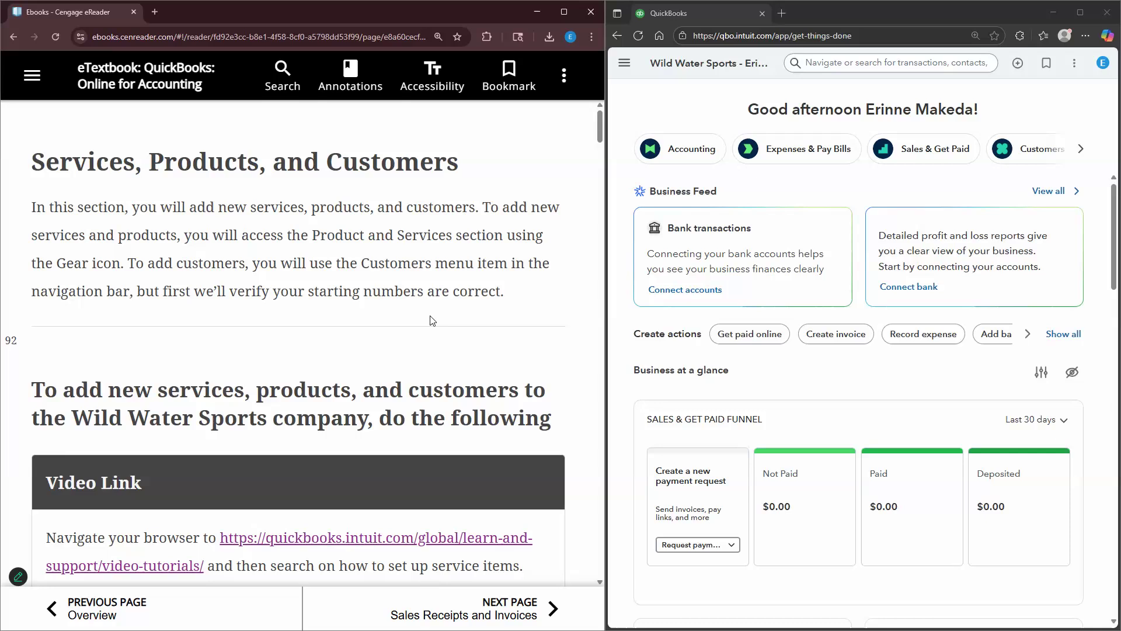
{"action": "scroll", "coordinate": [347, 357], "scroll_direction": "down", "scroll_amount": 4}
{"action": "scroll", "coordinate": [275, 358], "scroll_direction": "down", "scroll_amount": 1}
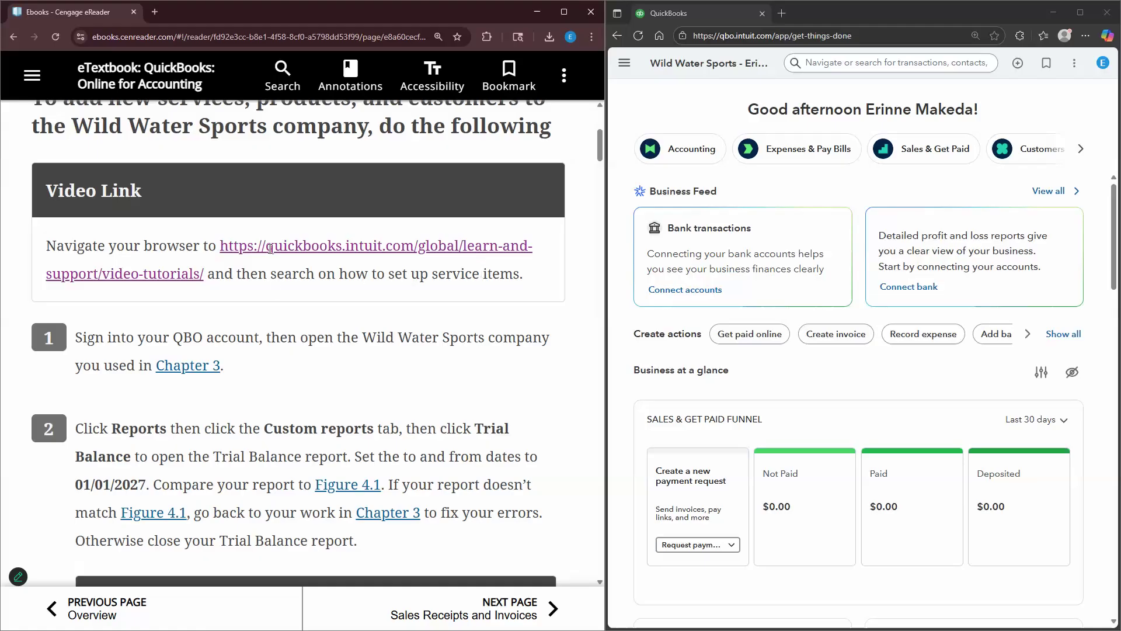
{"action": "scroll", "coordinate": [289, 279], "scroll_direction": "down", "scroll_amount": 3}
{"action": "scroll", "coordinate": [214, 278], "scroll_direction": "down", "scroll_amount": 1}
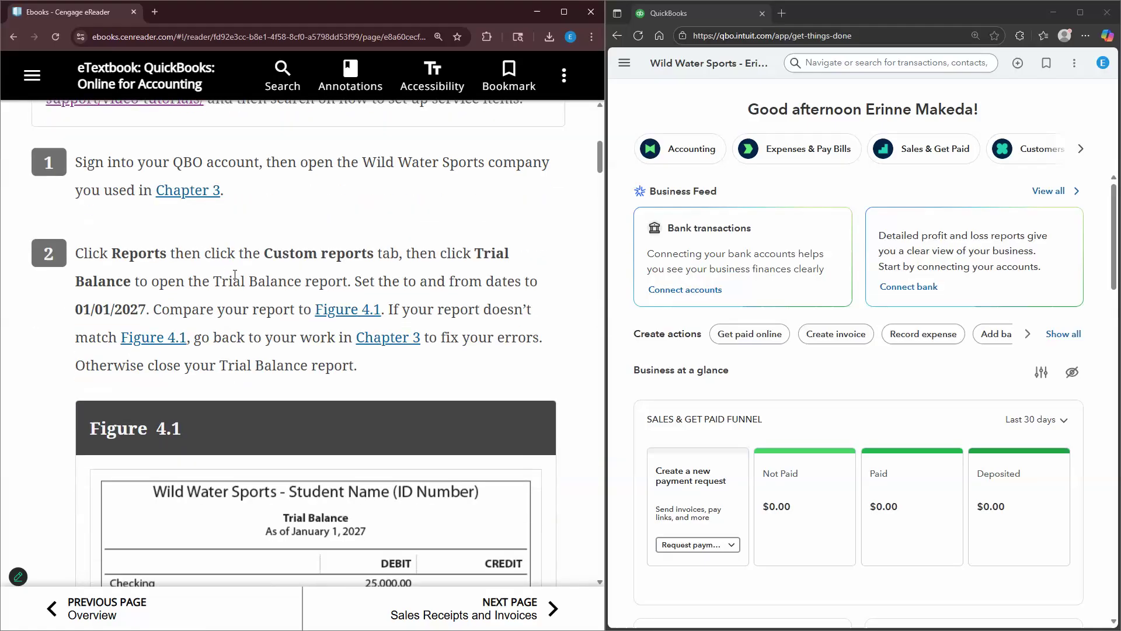
- Open the saved Trial Balance report from the custom reports
{"action": "left_click", "coordinate": [625, 67]}
{"action": "left_click", "coordinate": [672, 212]}
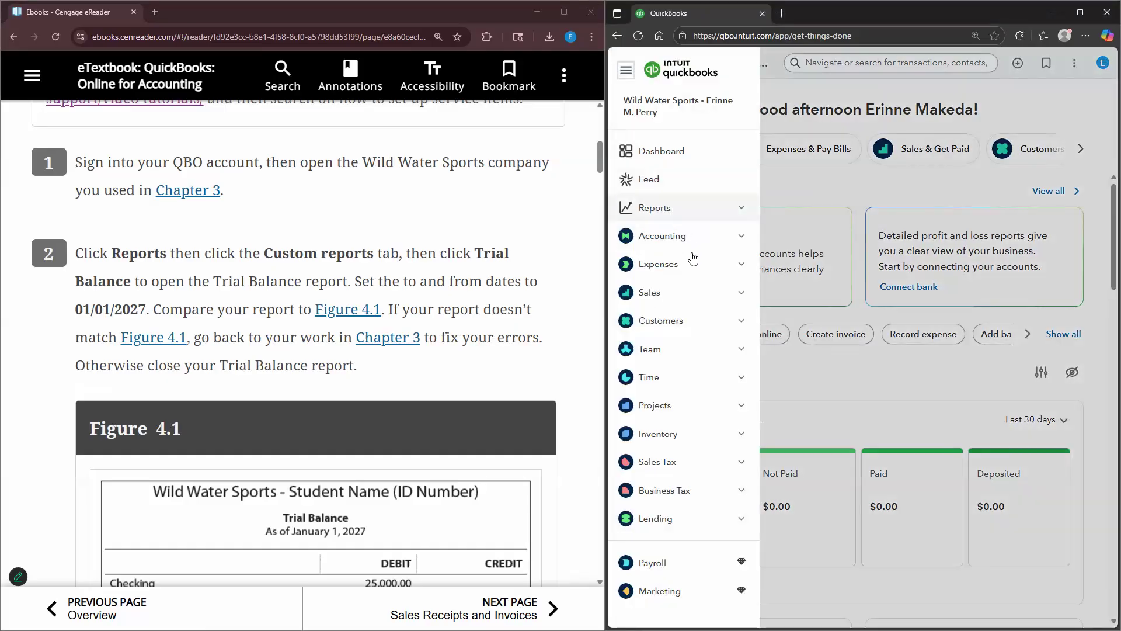
{"action": "left_click", "coordinate": [693, 260]}
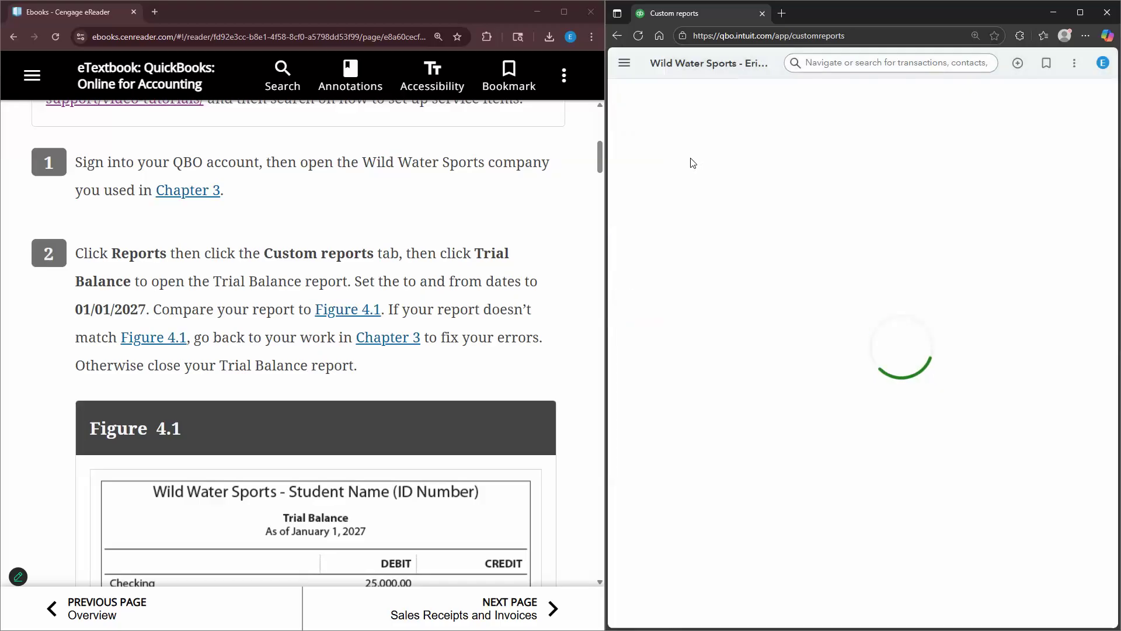
{"action": "left_click", "coordinate": [666, 169]}
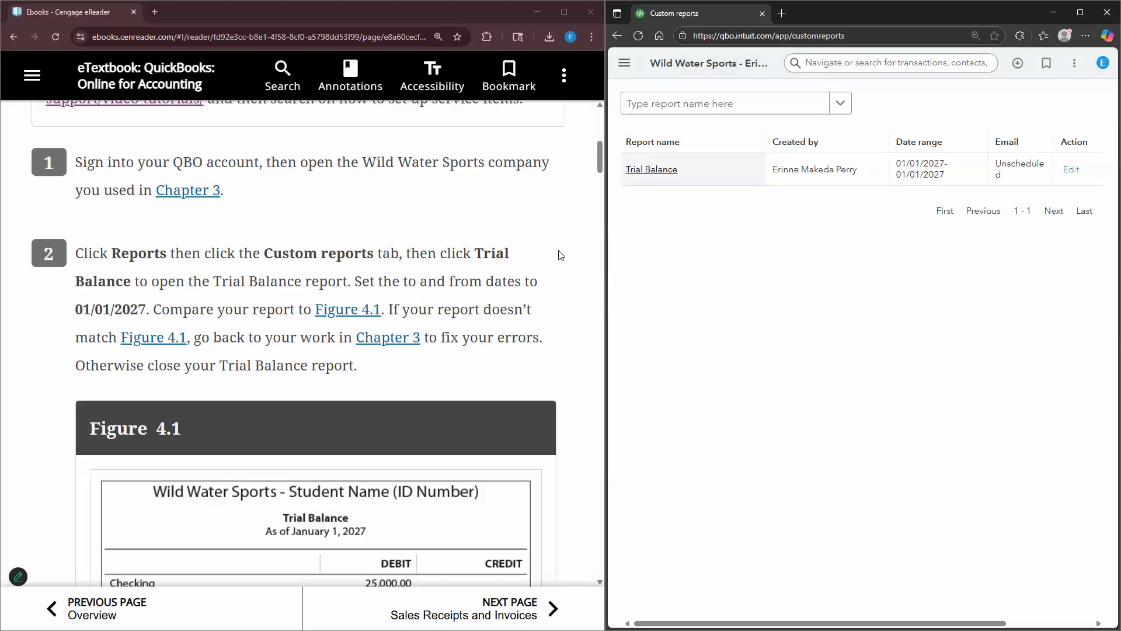
- Compare the Trial Balance report as of January 1, 2027 with the textbook's Figure 4.1, using the enlarged figure
{"action": "scroll", "coordinate": [558, 258], "scroll_direction": "down", "scroll_amount": 1}
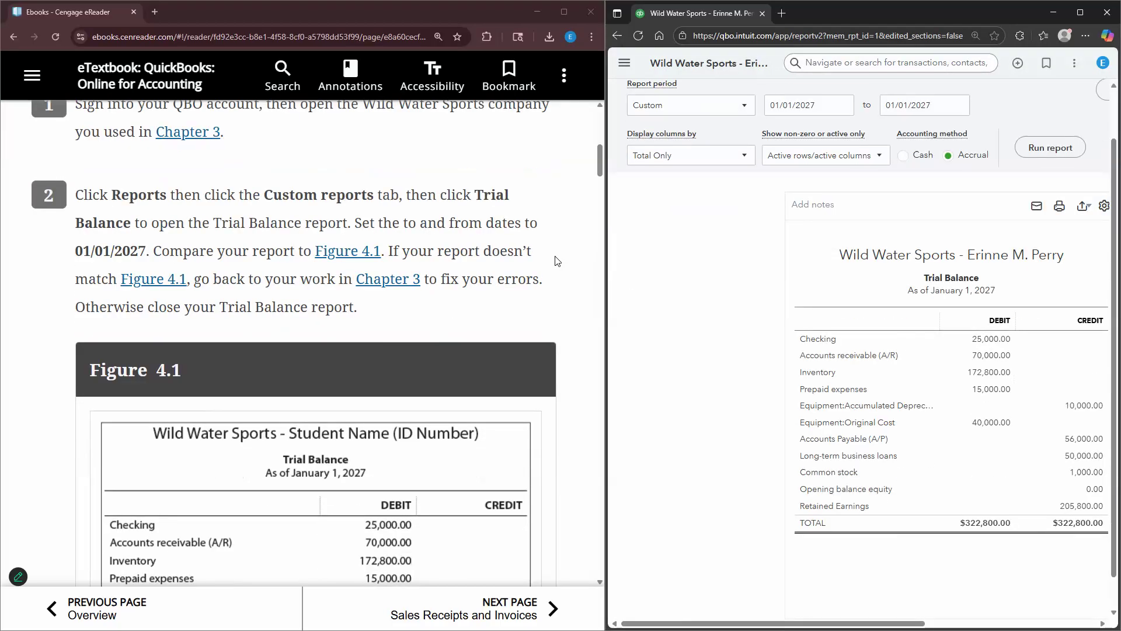
{"action": "scroll", "coordinate": [557, 262], "scroll_direction": "down", "scroll_amount": 3}
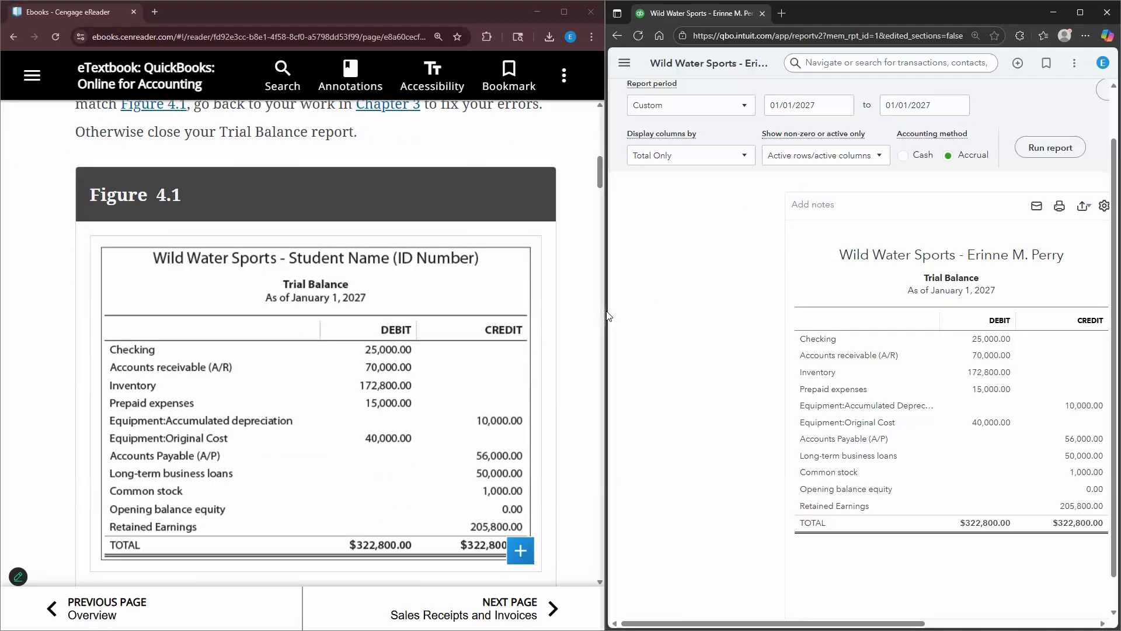
{"action": "left_click_drag", "start_coordinate": [604, 311], "coordinate": [447, 311]}
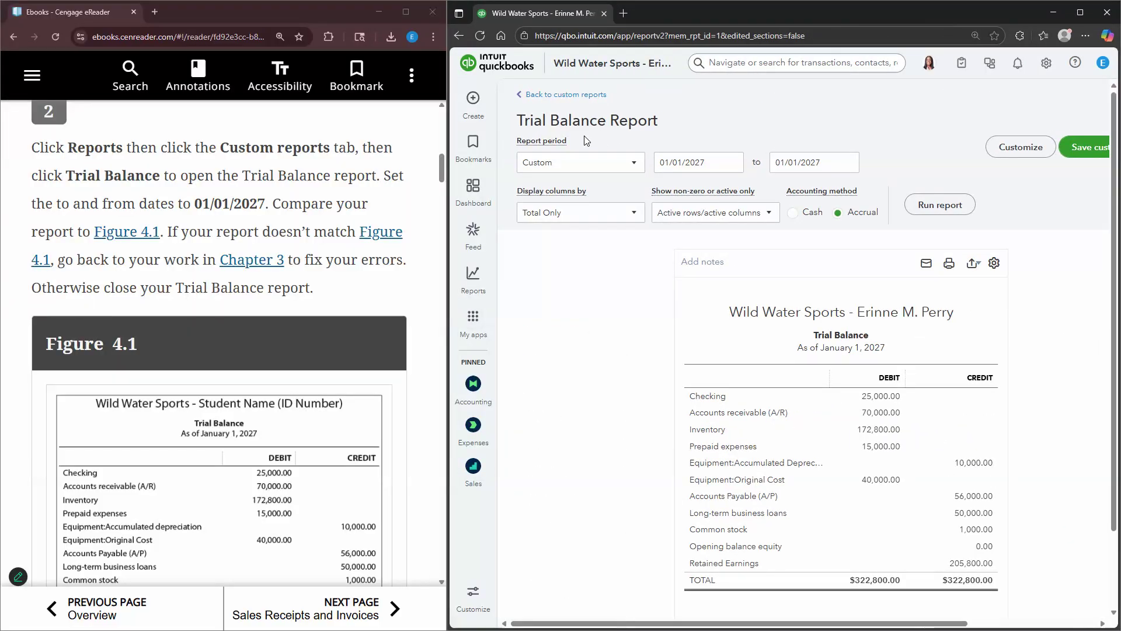
{"action": "left_click", "coordinate": [1088, 150]}
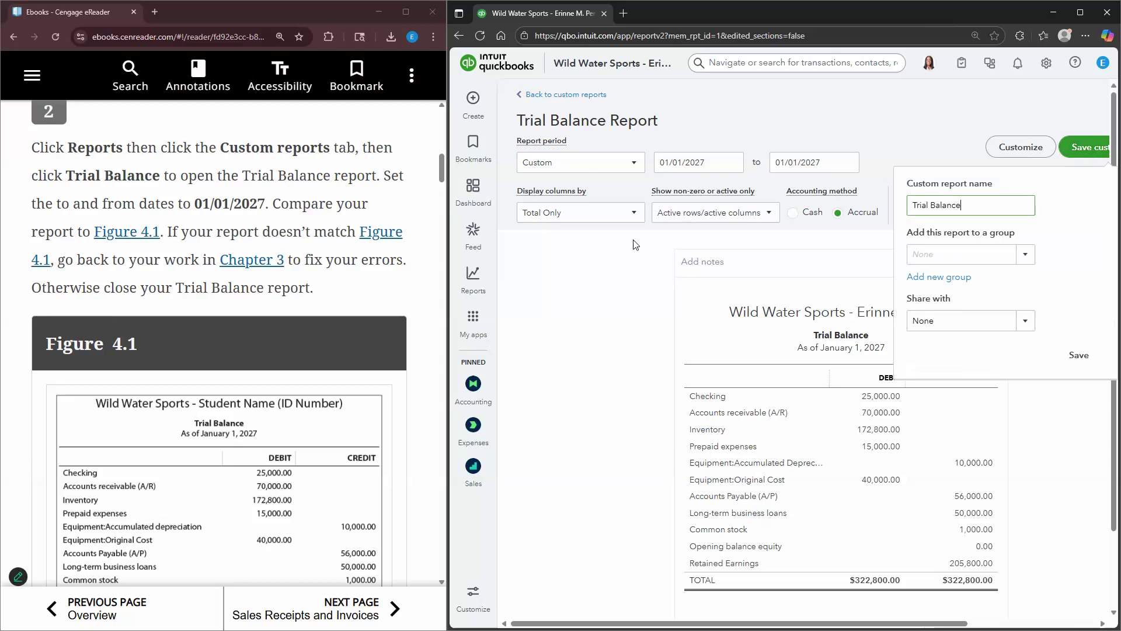
{"action": "left_click_drag", "start_coordinate": [447, 328], "coordinate": [489, 344]}
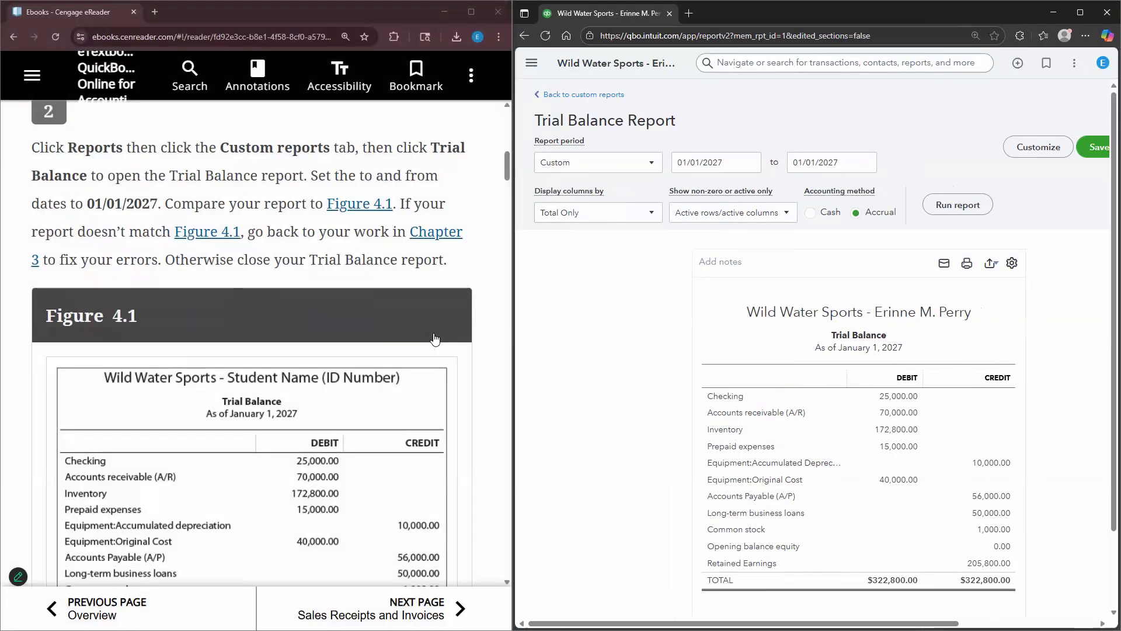
{"action": "scroll", "coordinate": [489, 345], "scroll_direction": "down", "scroll_amount": 1}
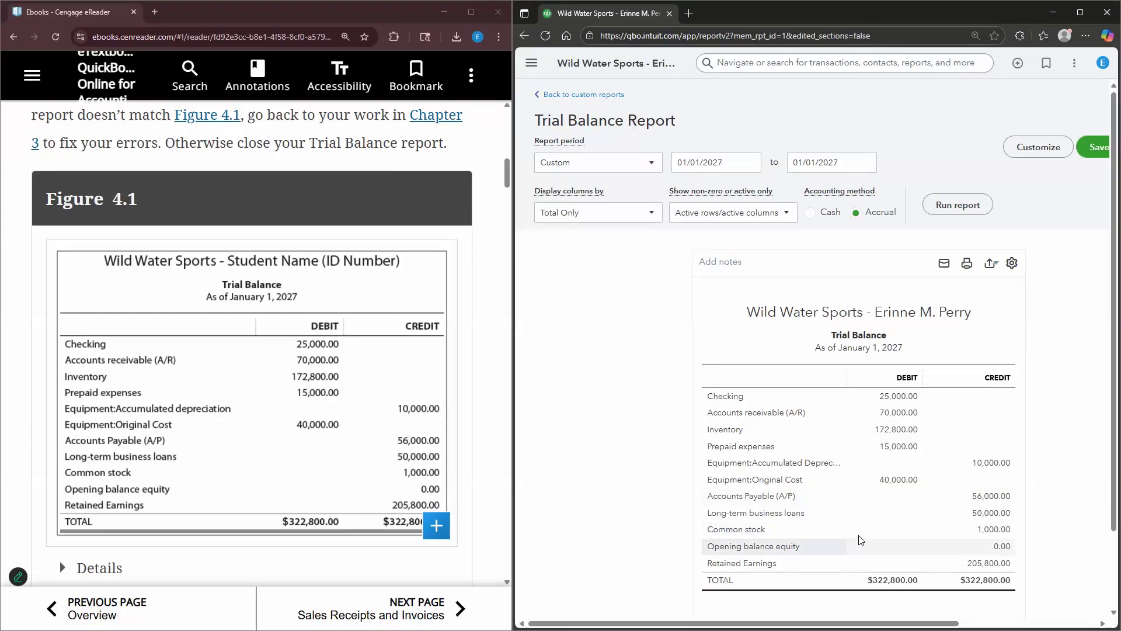
{"action": "scroll", "coordinate": [853, 537], "scroll_direction": "down", "scroll_amount": 1}
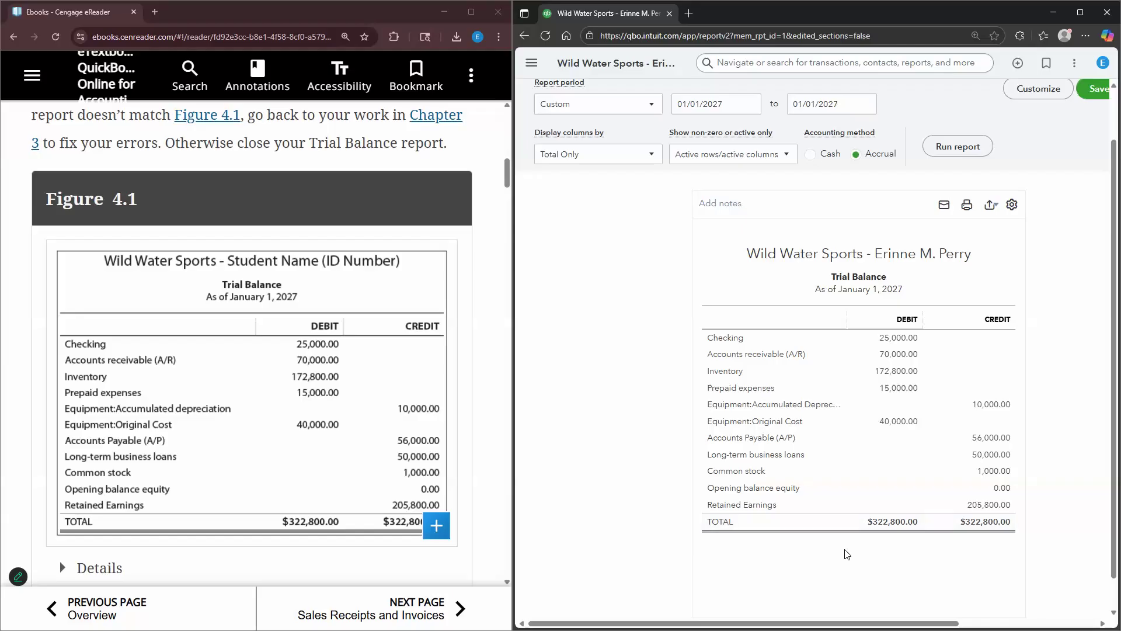
{"action": "left_click", "coordinate": [437, 528]}
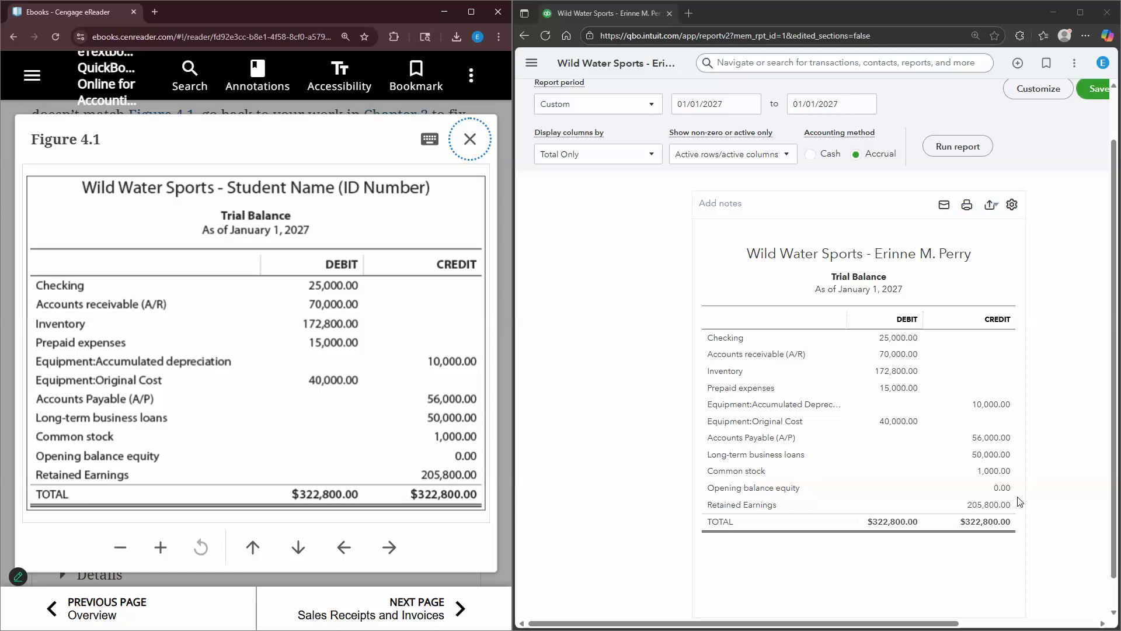
{"action": "left_click", "coordinate": [470, 140]}
- Read the textbook's steps 3 to 6 for adding a service and give the QuickBooks window more width
{"action": "scroll", "coordinate": [479, 266], "scroll_direction": "down", "scroll_amount": 2}
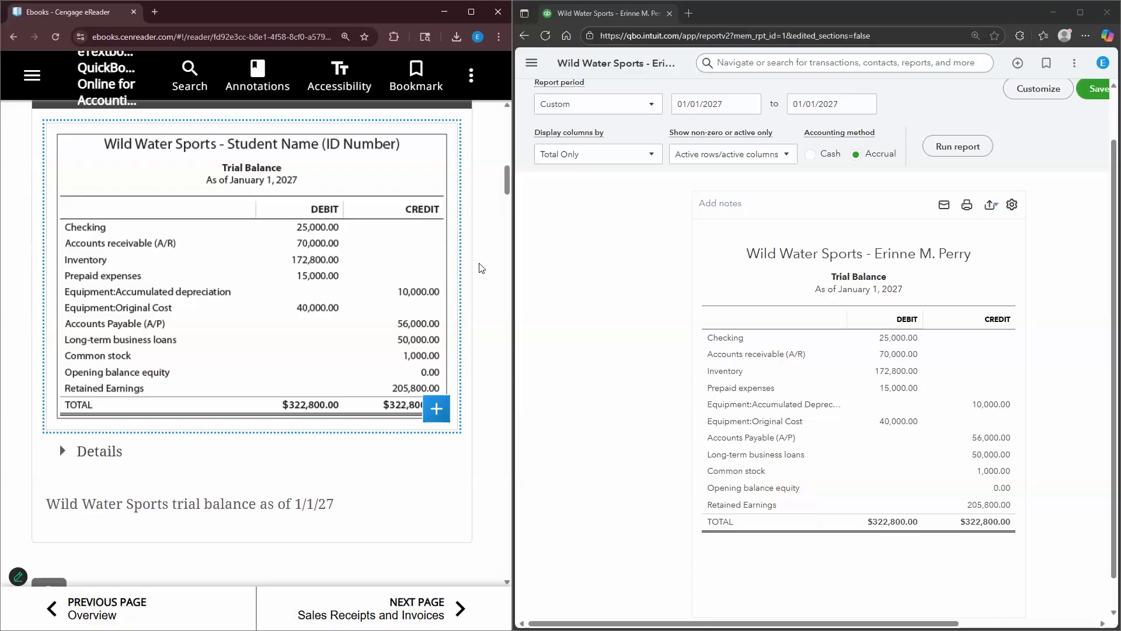
{"action": "scroll", "coordinate": [480, 269], "scroll_direction": "down", "scroll_amount": 5}
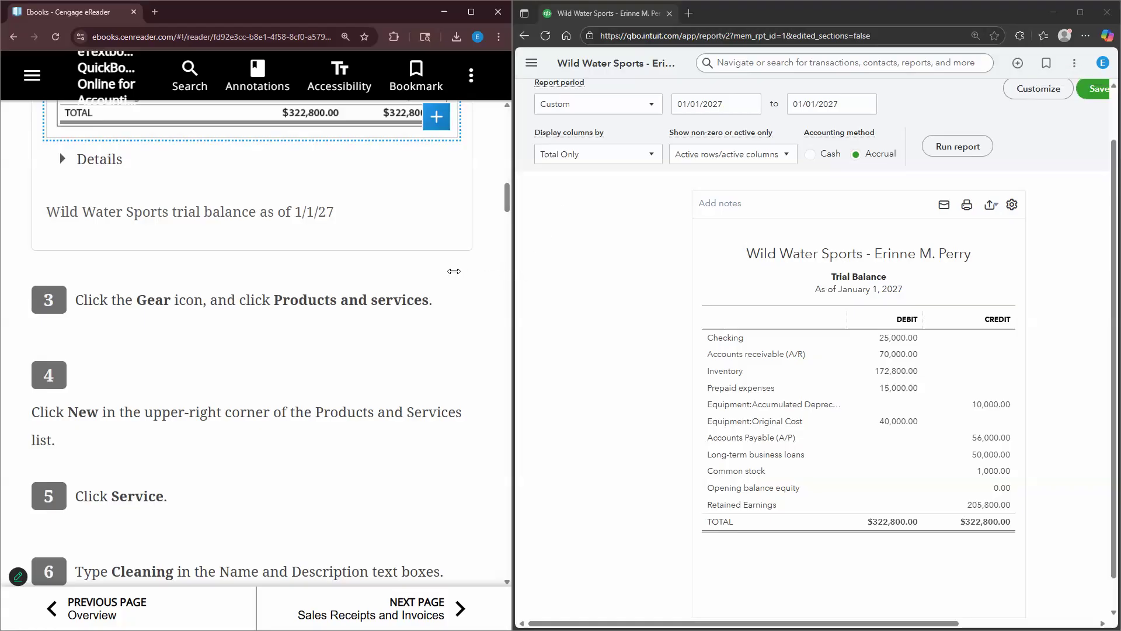
{"action": "left_click_drag", "start_coordinate": [512, 271], "coordinate": [469, 268]}
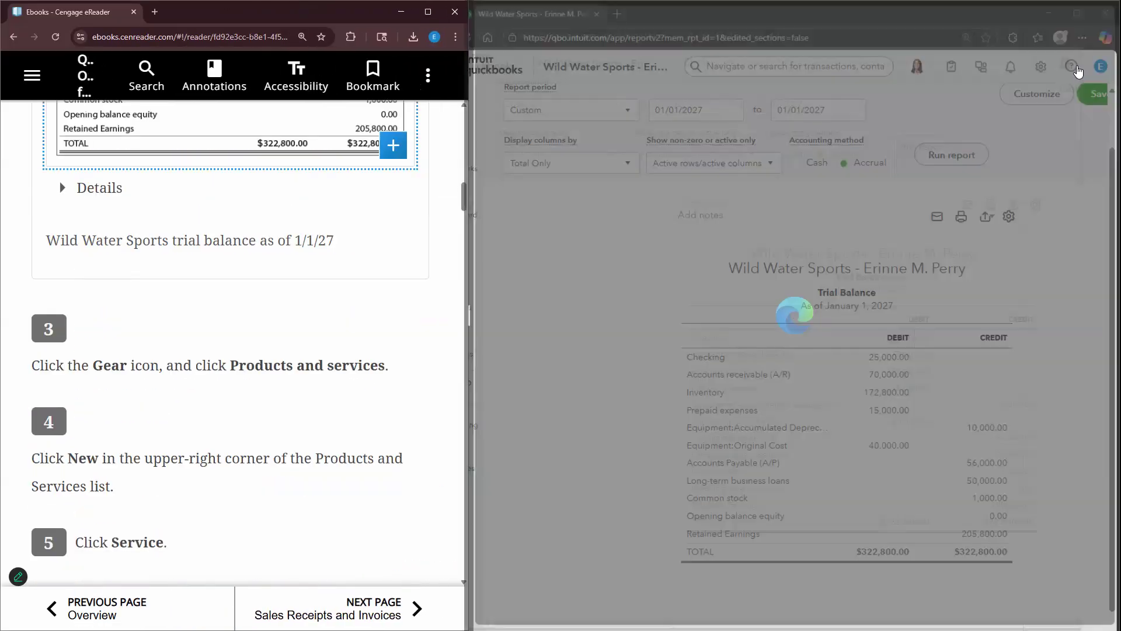
- Return from the report to the dashboard and switch to the previous QuickBooks experience
{"action": "left_click", "coordinate": [1079, 69]}
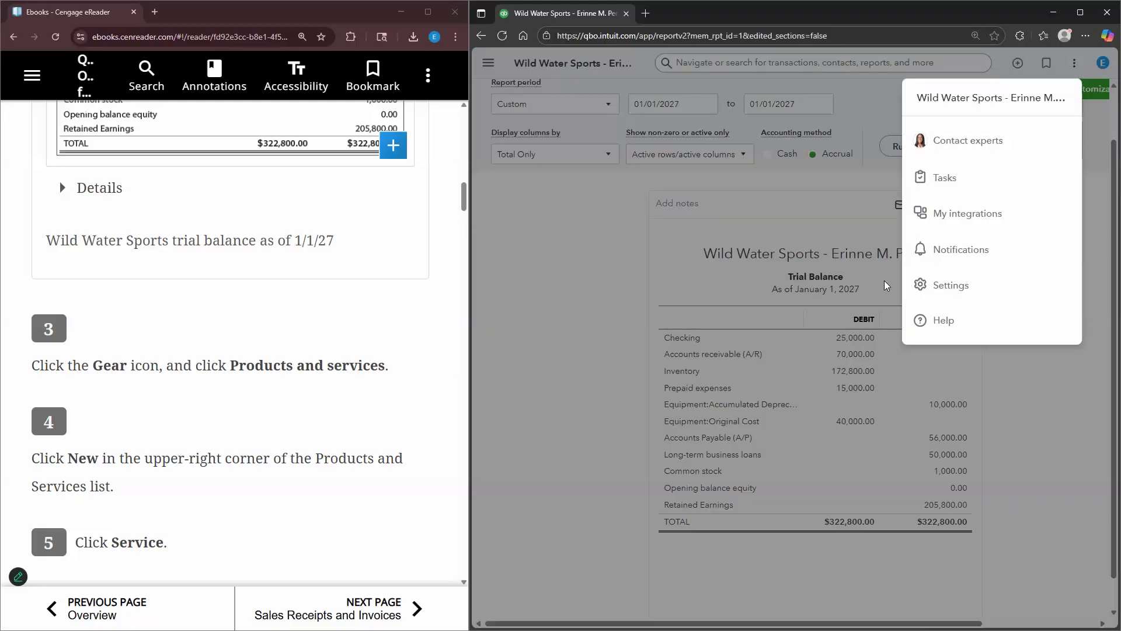
{"action": "left_click", "coordinate": [951, 285]}
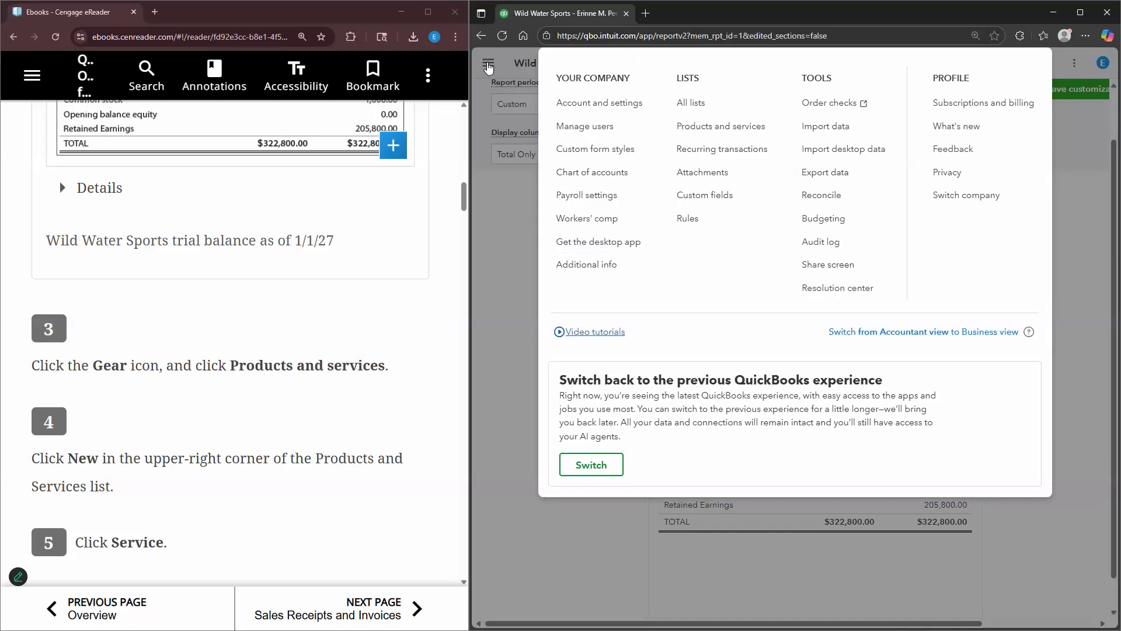
{"action": "left_click", "coordinate": [488, 62]}
{"action": "left_click", "coordinate": [584, 146]}
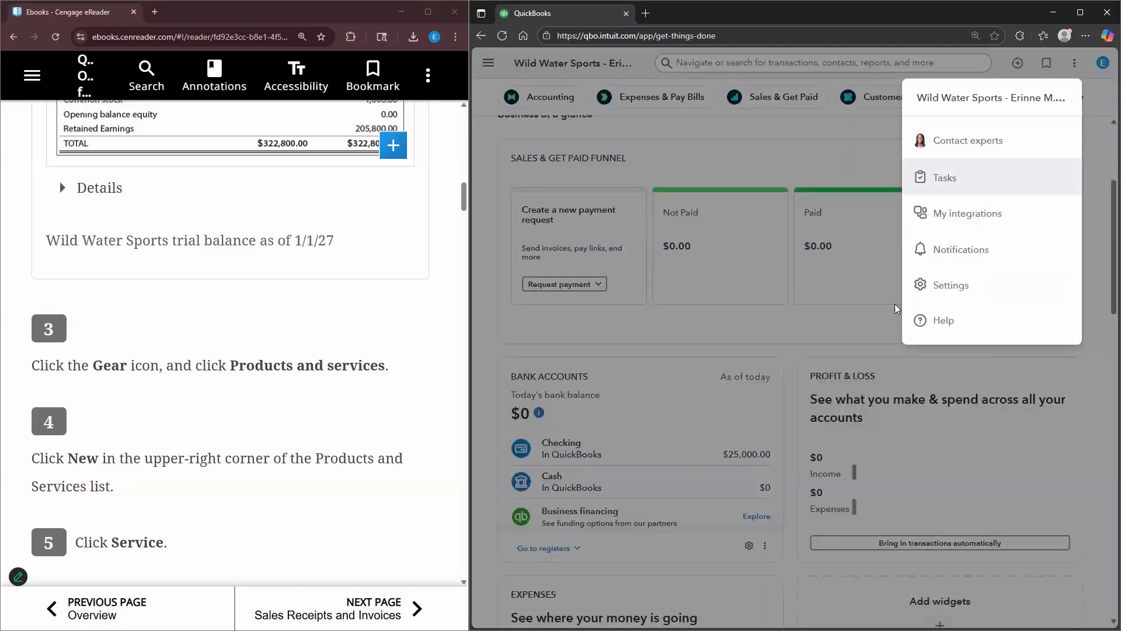
{"action": "left_click", "coordinate": [969, 283]}
{"action": "left_click", "coordinate": [604, 468]}
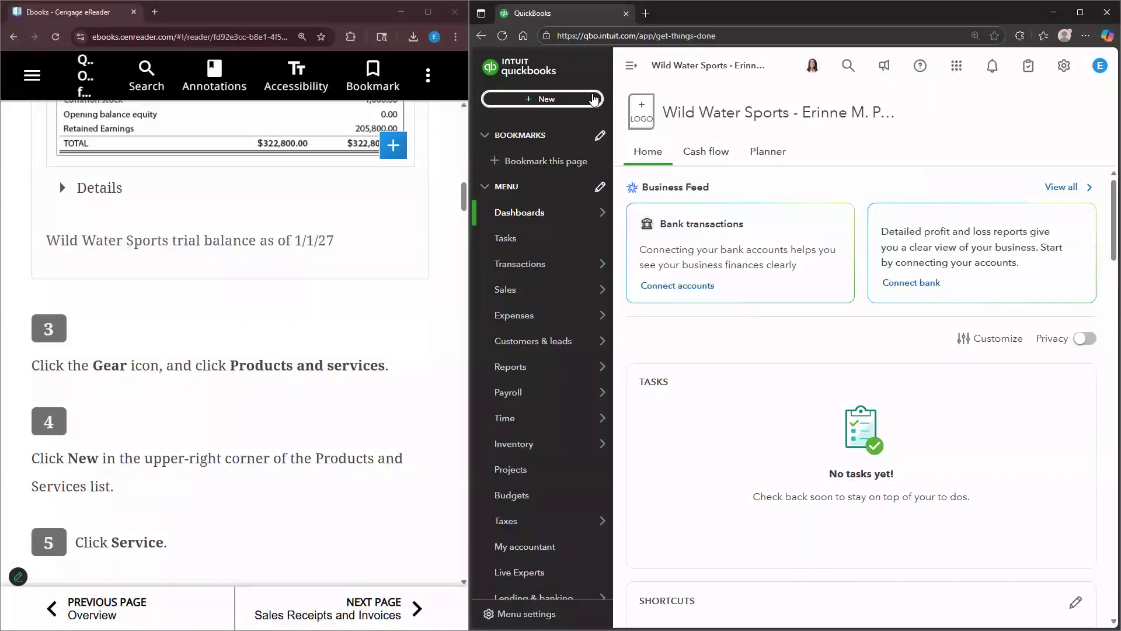
- Switch back to the new version of QuickBooks
{"action": "left_click", "coordinate": [1065, 66]}
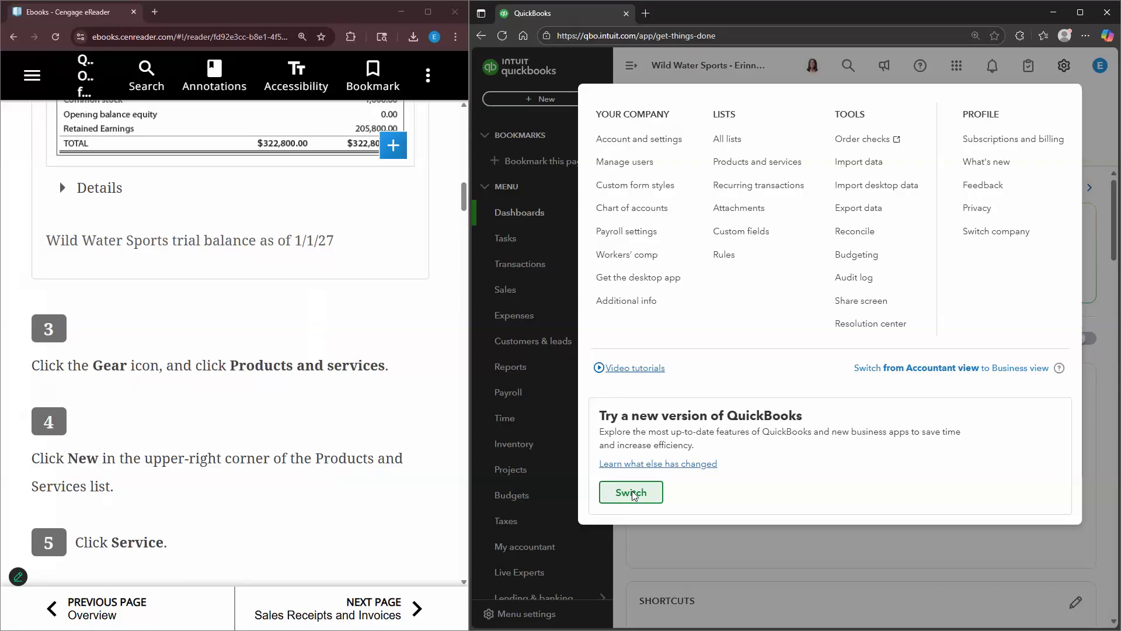
{"action": "left_click", "coordinate": [632, 492]}
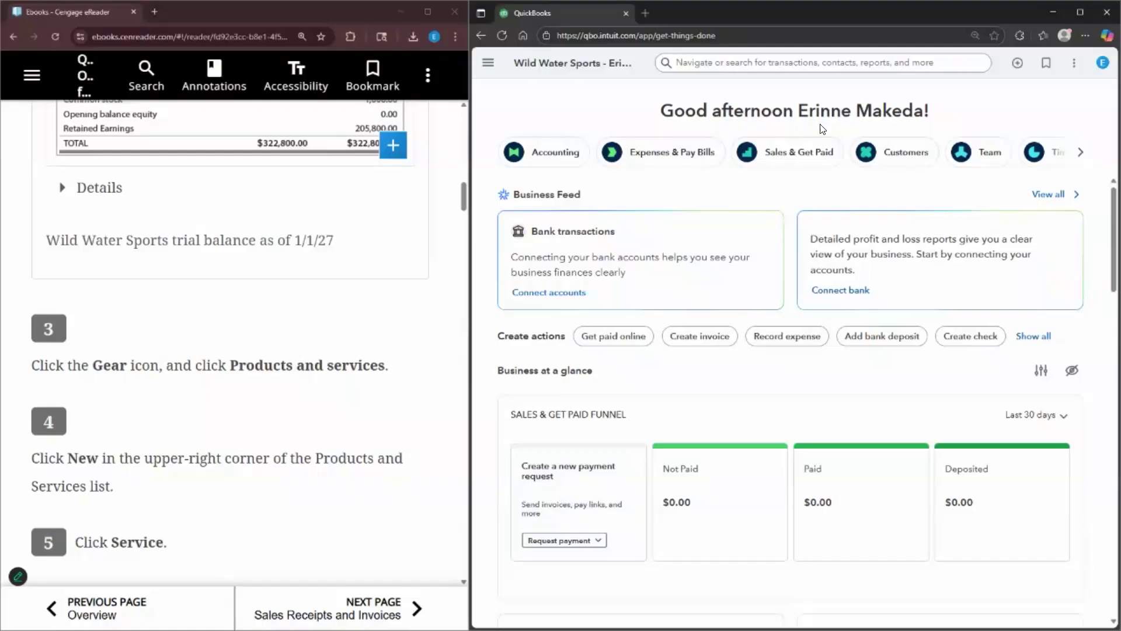
- Open the Products and services list from the company settings
{"action": "left_click", "coordinate": [1074, 65]}
{"action": "left_click", "coordinate": [949, 282]}
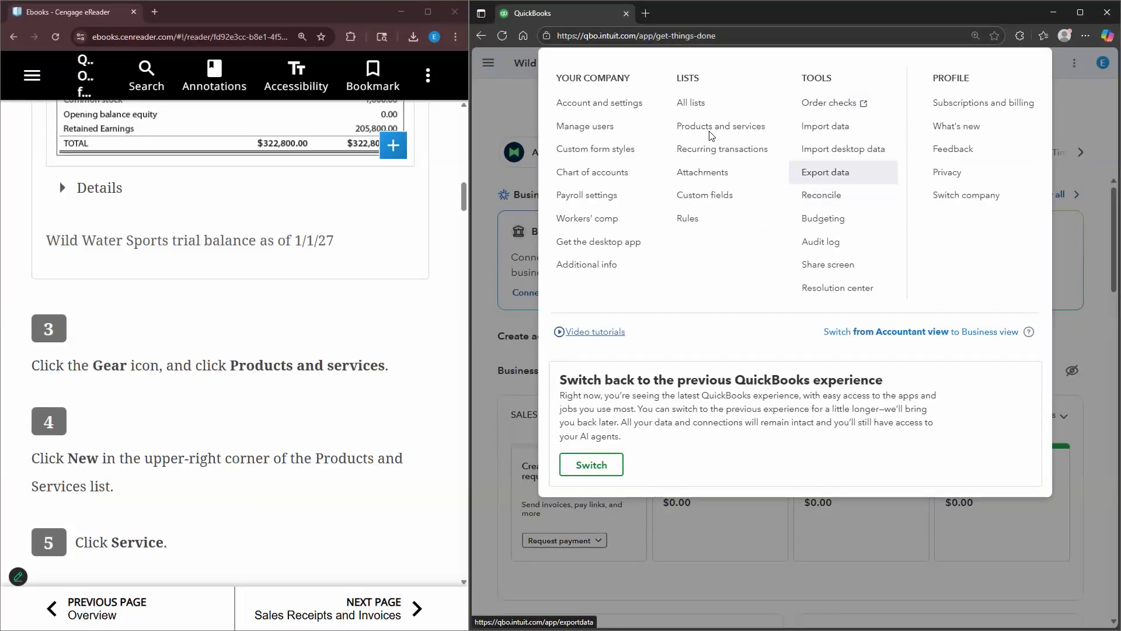
{"action": "left_click", "coordinate": [712, 135]}
- Create a new item of type Service and name it Cleaning, following textbook steps 4 to 6
{"action": "scroll", "coordinate": [283, 319], "scroll_direction": "down", "scroll_amount": 1}
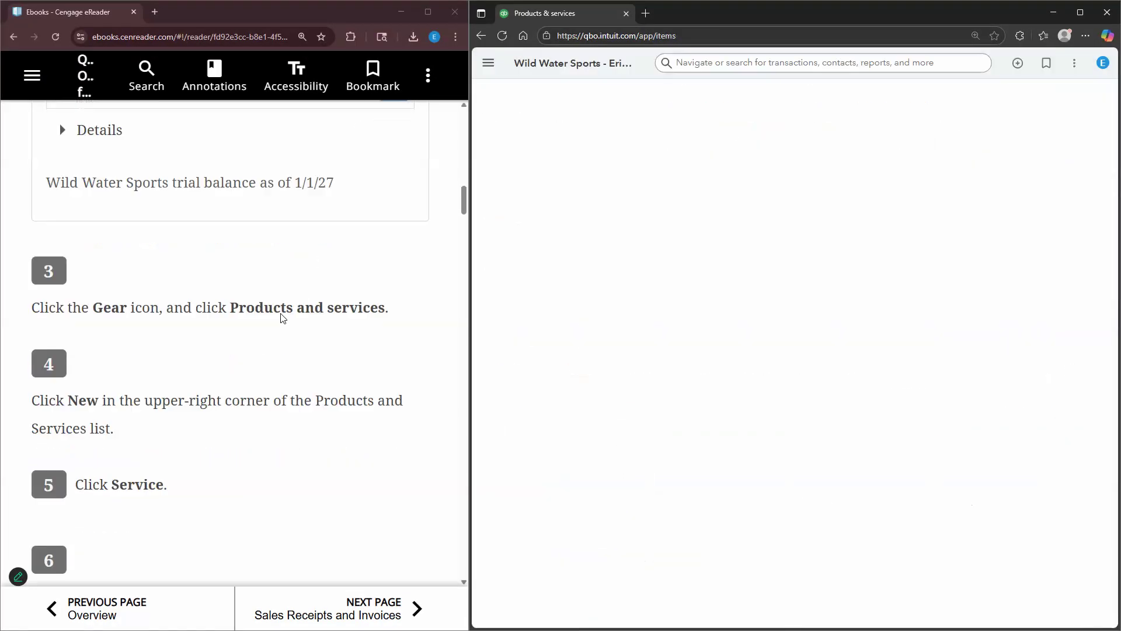
{"action": "scroll", "coordinate": [283, 319], "scroll_direction": "down", "scroll_amount": 1}
{"action": "left_click", "coordinate": [1067, 104]}
{"action": "left_click", "coordinate": [990, 131]}
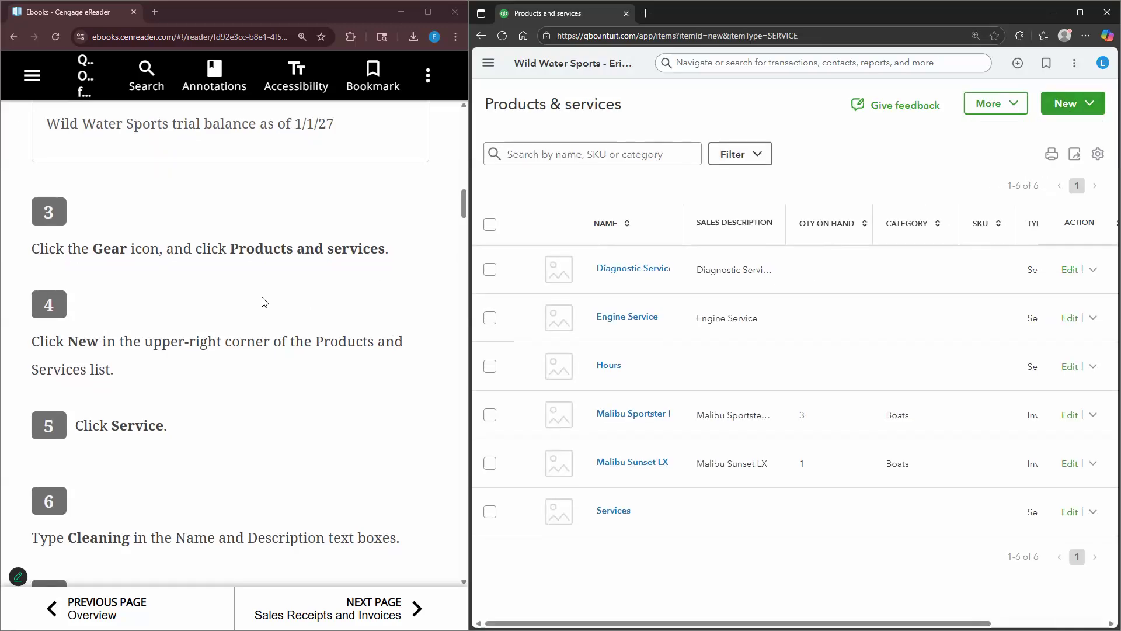
{"action": "scroll", "coordinate": [346, 289], "scroll_direction": "down", "scroll_amount": 2}
{"action": "left_click", "coordinate": [799, 180]}
{"action": "left_click", "coordinate": [937, 188]}
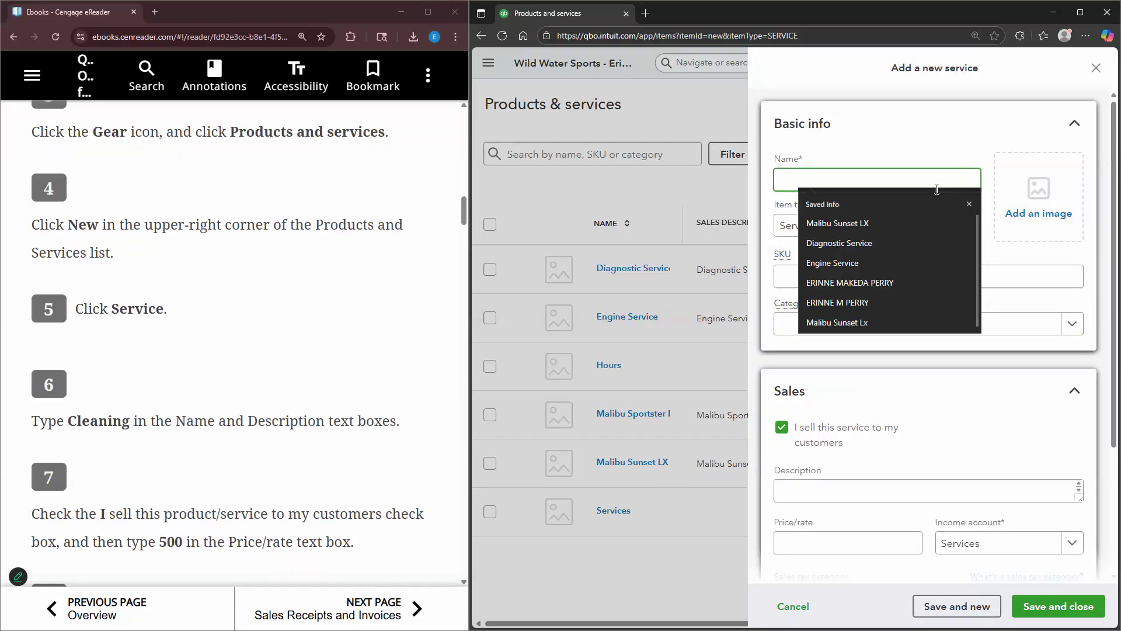
{"action": "left_click", "coordinate": [937, 189]}
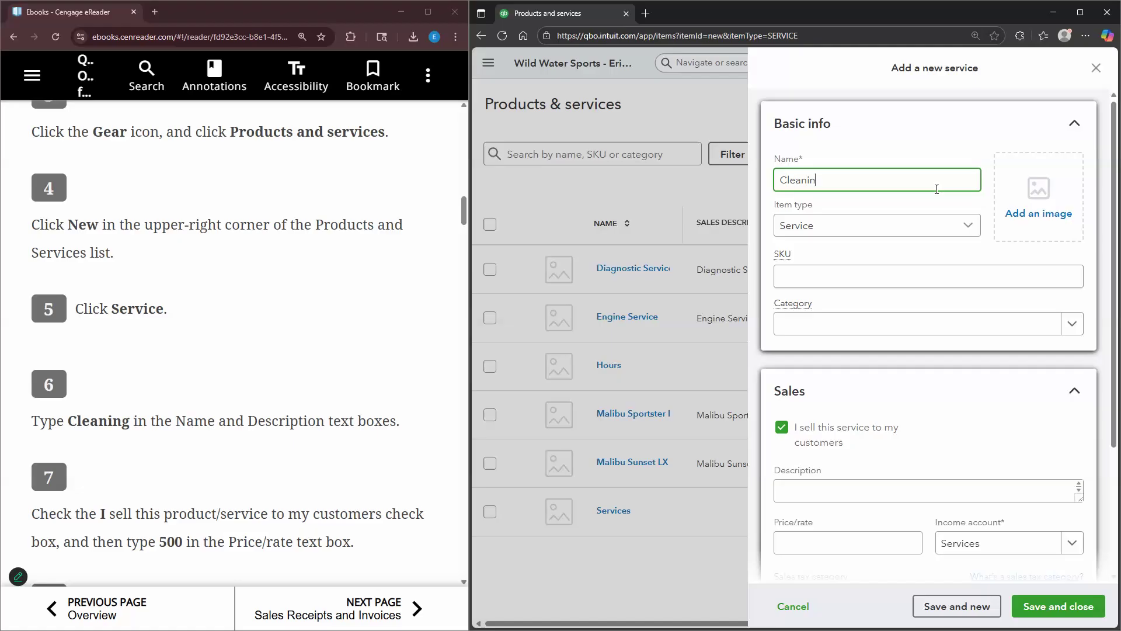
- Set the Cleaning service's sales price/rate to 500, following textbook step 7
{"action": "scroll", "coordinate": [183, 366], "scroll_direction": "down", "scroll_amount": 3}
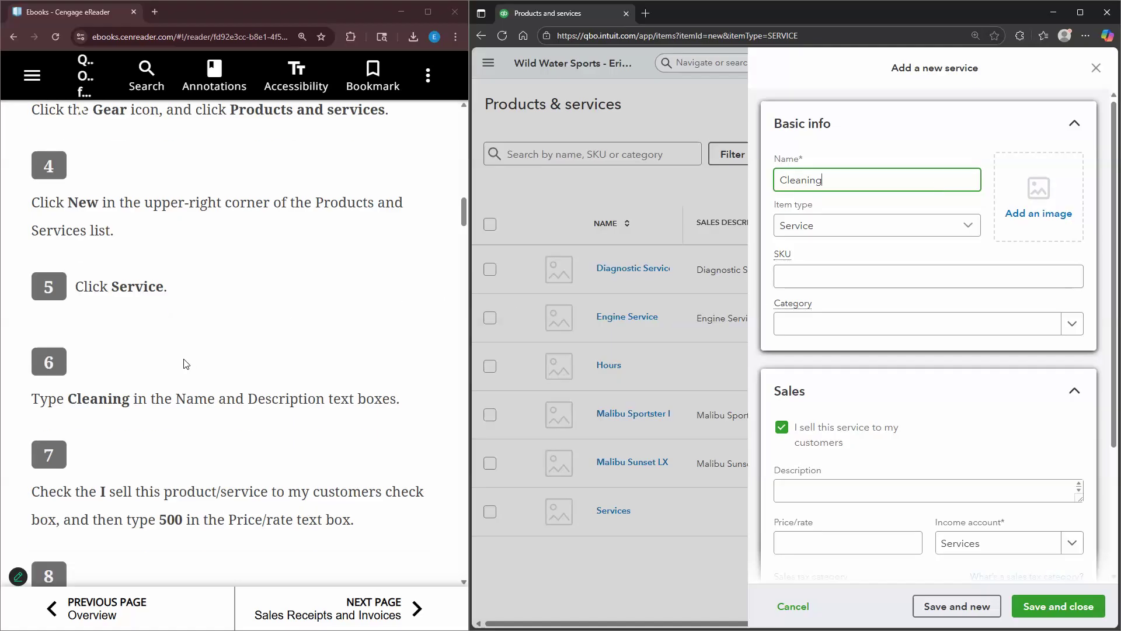
{"action": "scroll", "coordinate": [132, 346], "scroll_direction": "down", "scroll_amount": 1}
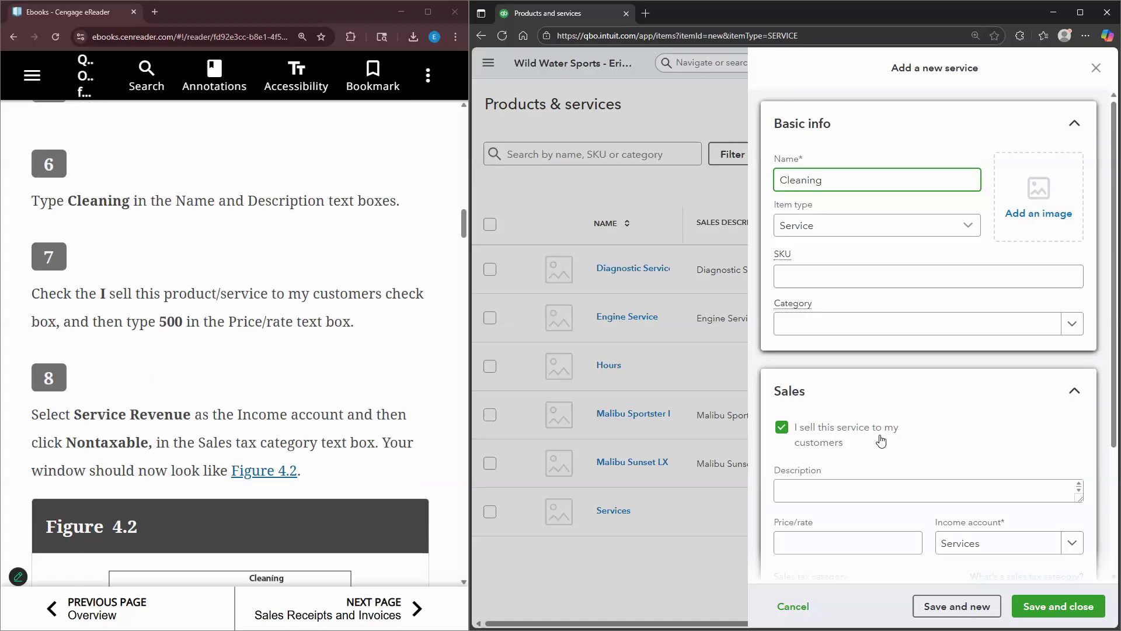
{"action": "scroll", "coordinate": [839, 430], "scroll_direction": "down", "scroll_amount": 2}
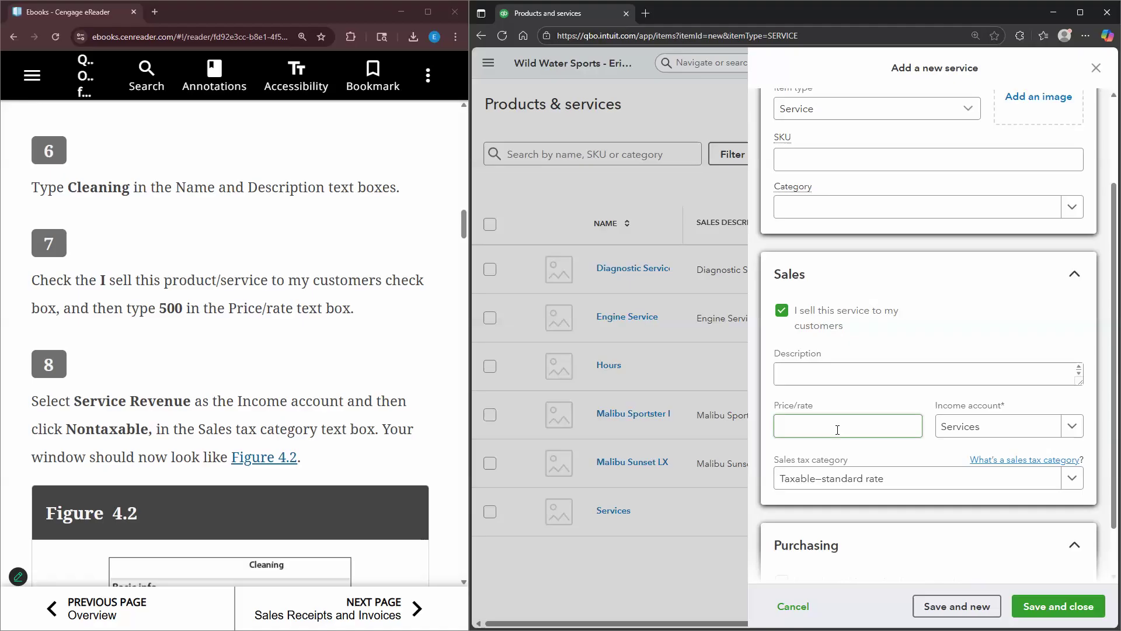
{"action": "left_click", "coordinate": [838, 430]}
{"action": "type", "text": "500"}
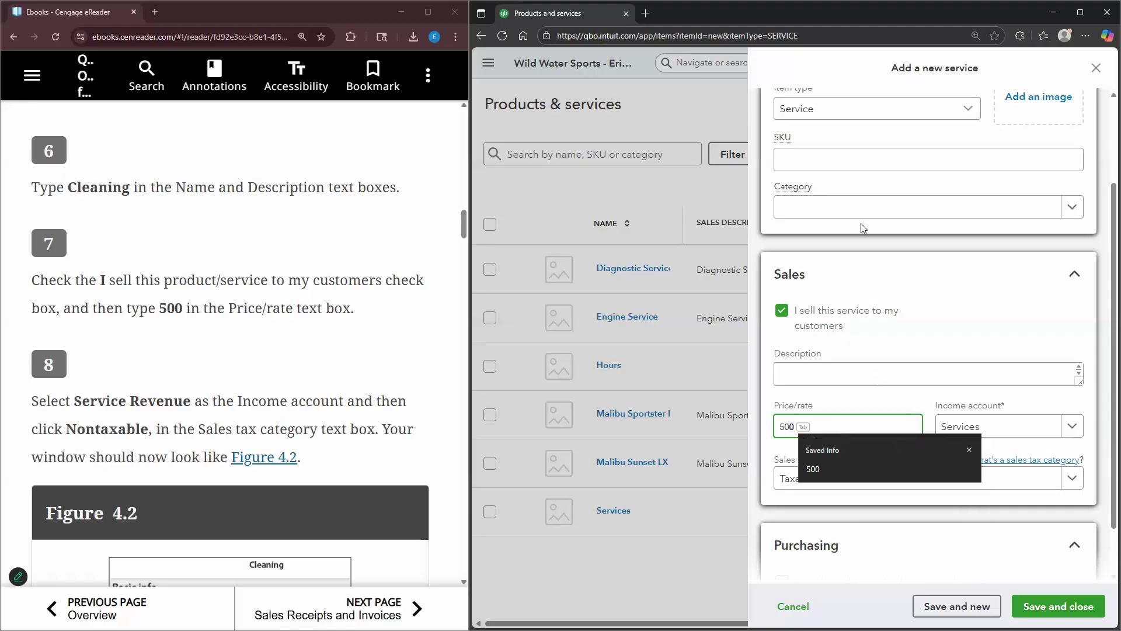
- Copy the service name Cleaning into its sales description
{"action": "key", "text": "shift+Tab"}
{"action": "scroll", "coordinate": [818, 178], "scroll_direction": "up", "scroll_amount": 2}
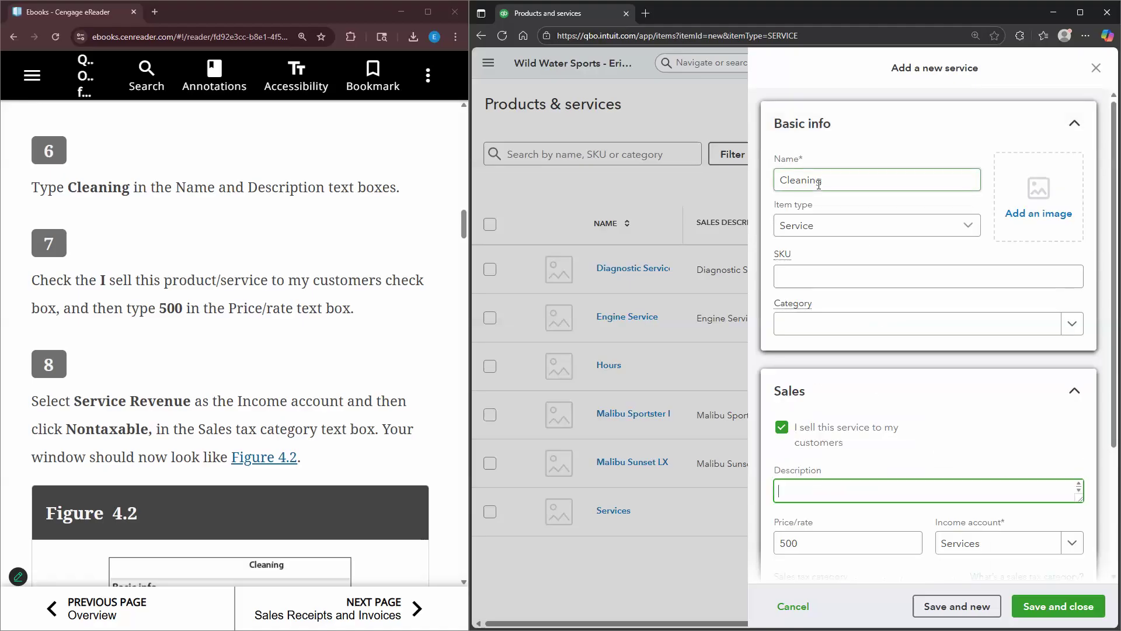
{"action": "double_click", "coordinate": [819, 185]}
{"action": "key", "text": "ctrl+c"}
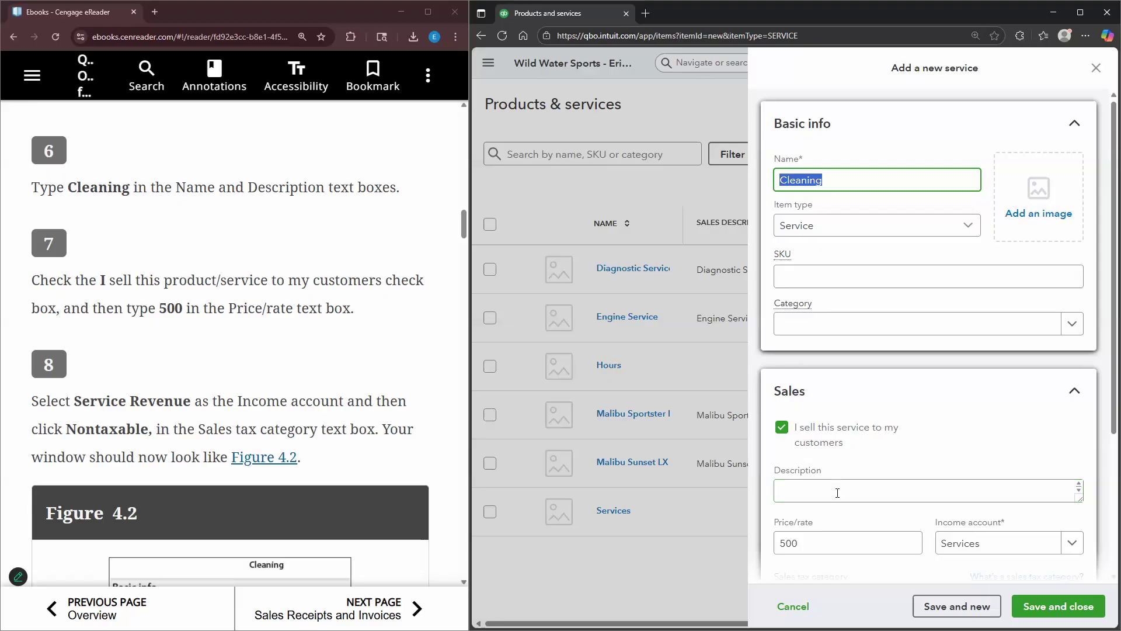
{"action": "left_click", "coordinate": [844, 493]}
{"action": "key", "text": "ctrl+v"}
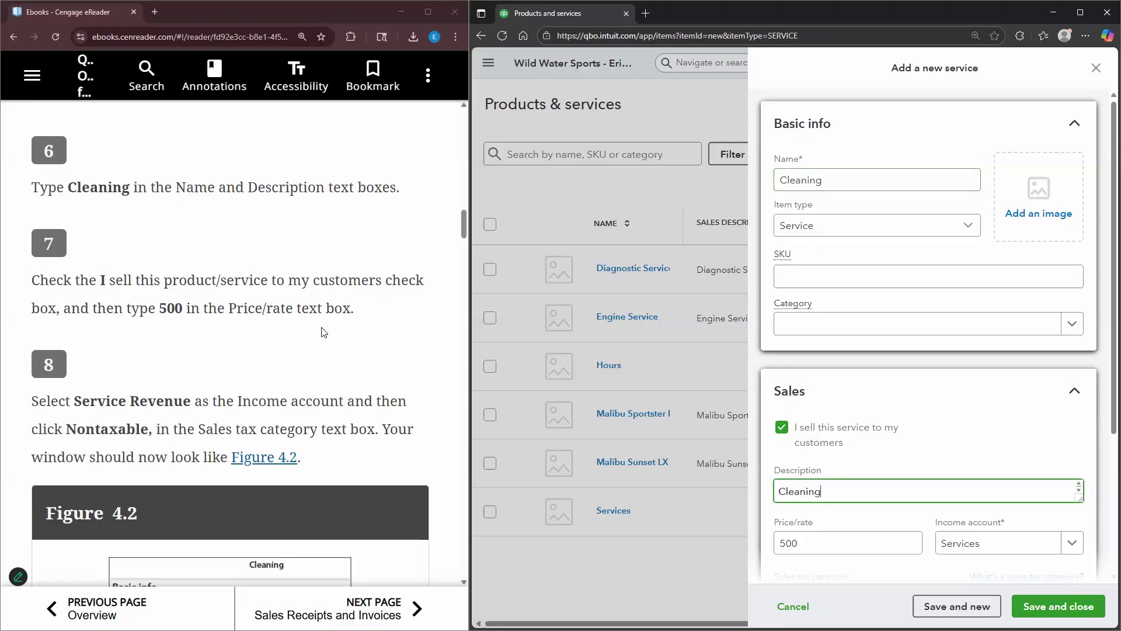
- Set the Cleaning service's income account to Service Revenue, following textbook step 8
{"action": "scroll", "coordinate": [264, 456], "scroll_direction": "down", "scroll_amount": 2}
{"action": "scroll", "coordinate": [952, 413], "scroll_direction": "down", "scroll_amount": 2}
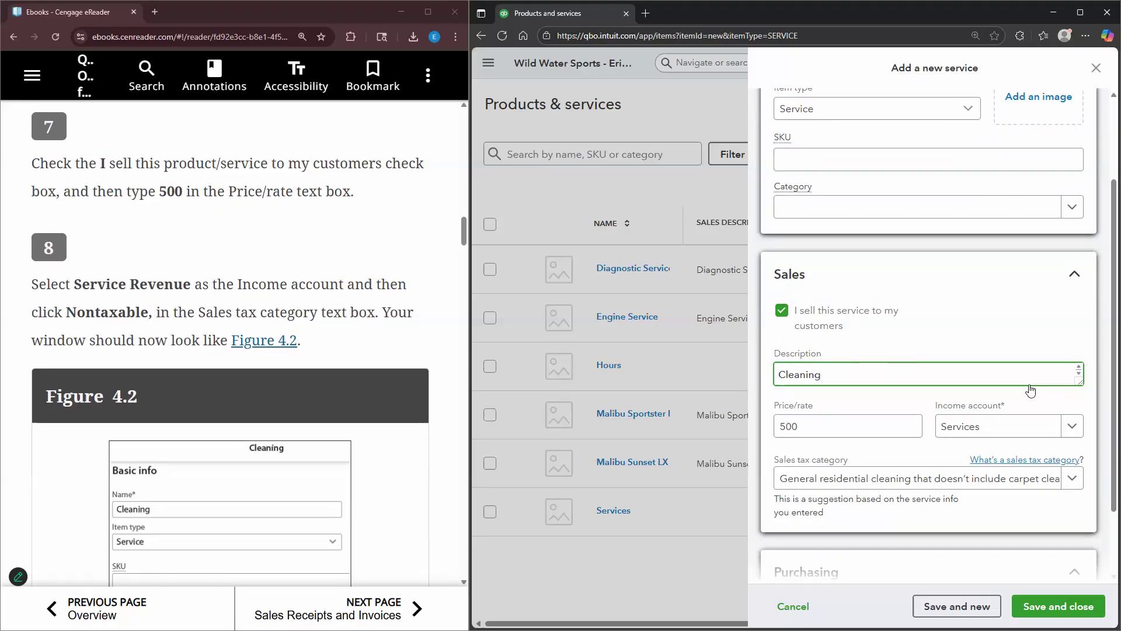
{"action": "scroll", "coordinate": [1080, 376], "scroll_direction": "down", "scroll_amount": 1}
{"action": "left_click", "coordinate": [1072, 368]}
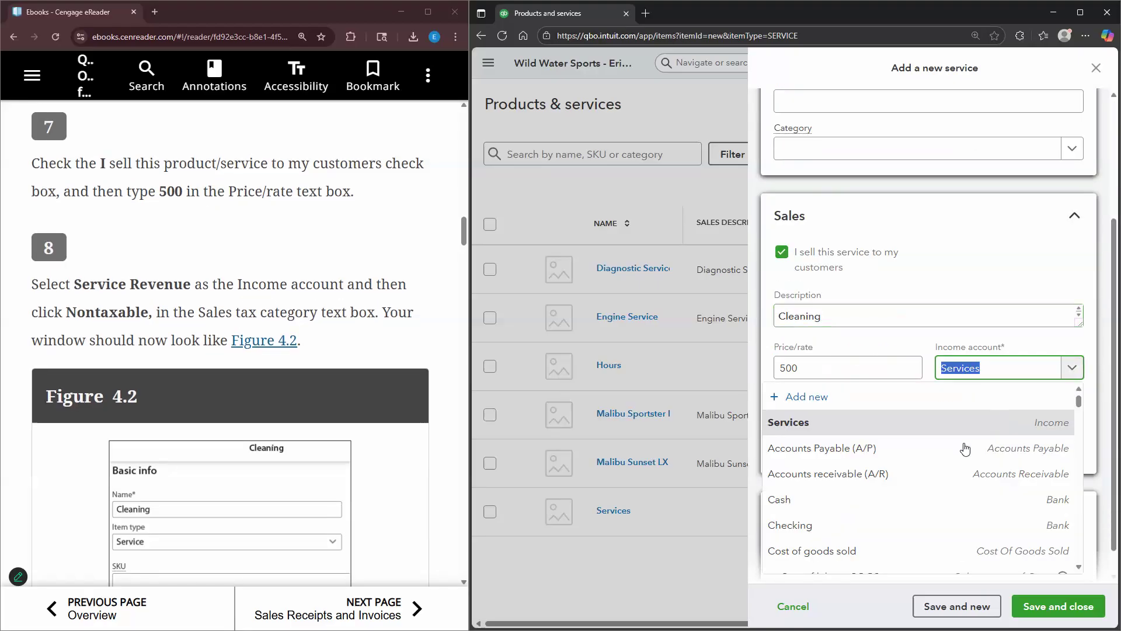
{"action": "scroll", "coordinate": [893, 398], "scroll_direction": "down", "scroll_amount": 3}
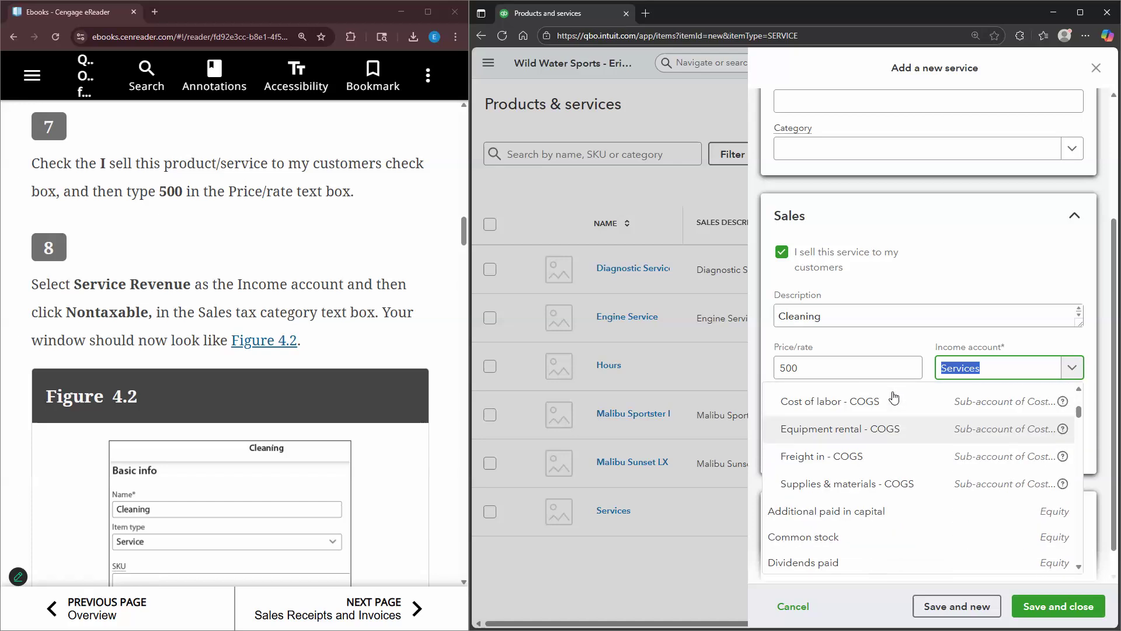
{"action": "type", "text": "serv"}
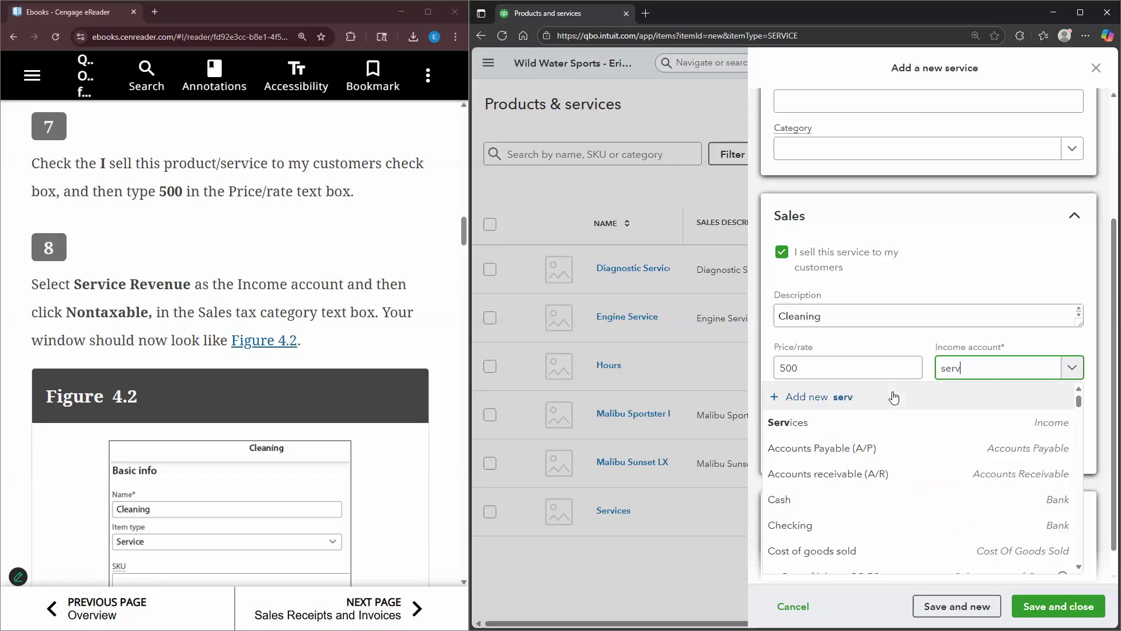
{"action": "left_click", "coordinate": [878, 448]}
{"action": "left_click", "coordinate": [883, 426]}
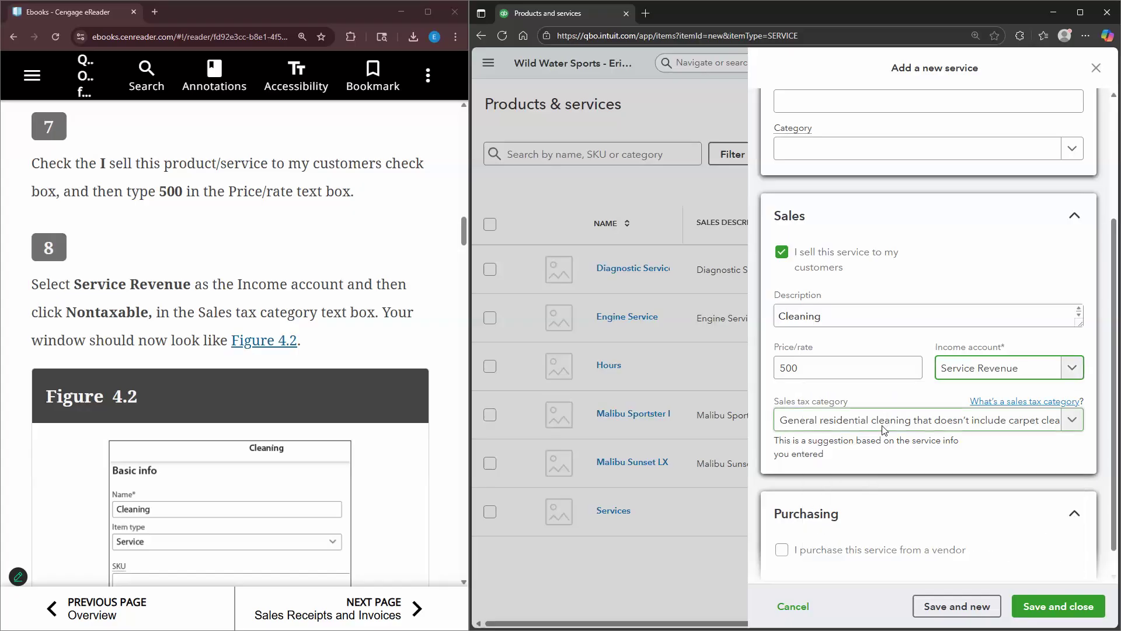
- Set the Cleaning service's sales tax category to Nontaxable
{"action": "left_click", "coordinate": [881, 422]}
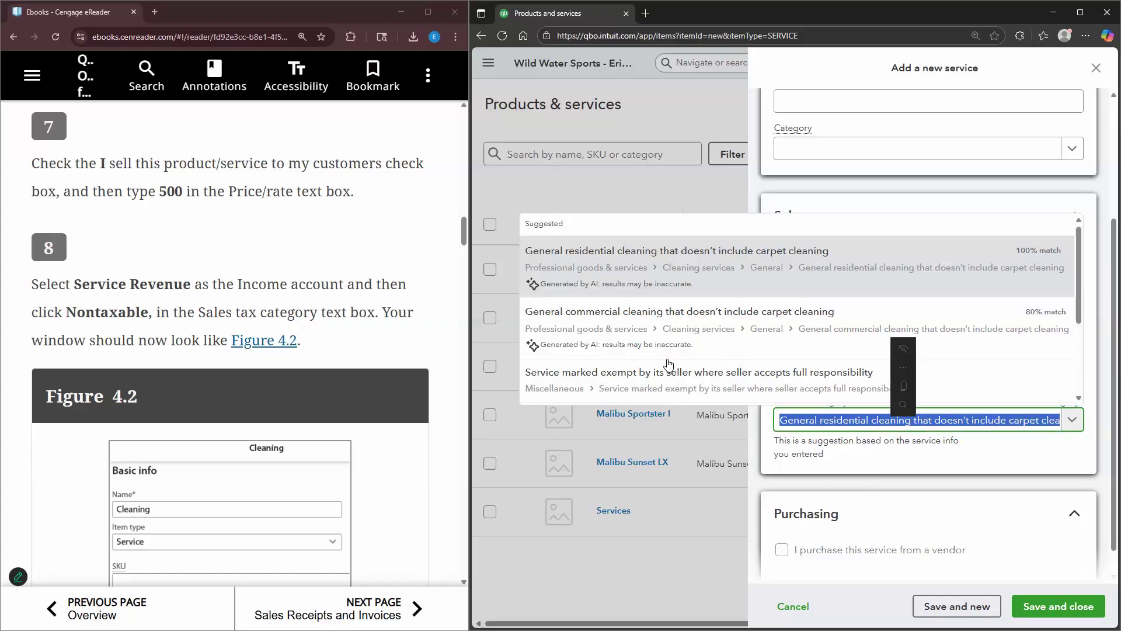
{"action": "scroll", "coordinate": [668, 366], "scroll_direction": "down", "scroll_amount": 2}
{"action": "left_click", "coordinate": [695, 384]}
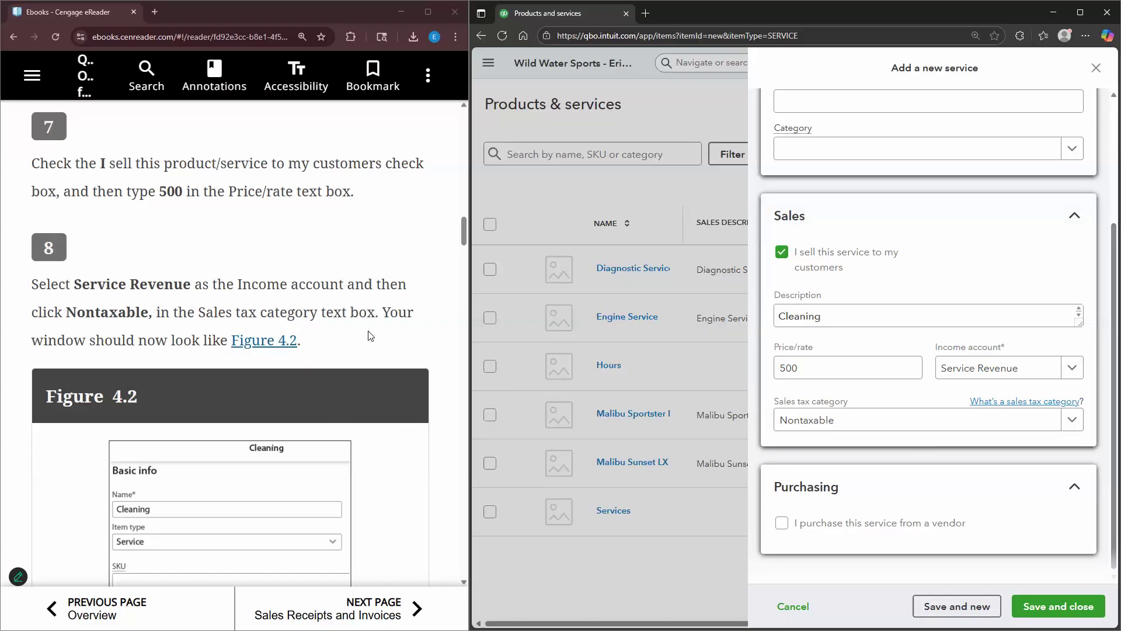
- Compare the Cleaning service's details with textbook Figure 4.2, then save it and start another new item
{"action": "scroll", "coordinate": [371, 336], "scroll_direction": "down", "scroll_amount": 4}
{"action": "scroll", "coordinate": [853, 131], "scroll_direction": "up", "scroll_amount": 2}
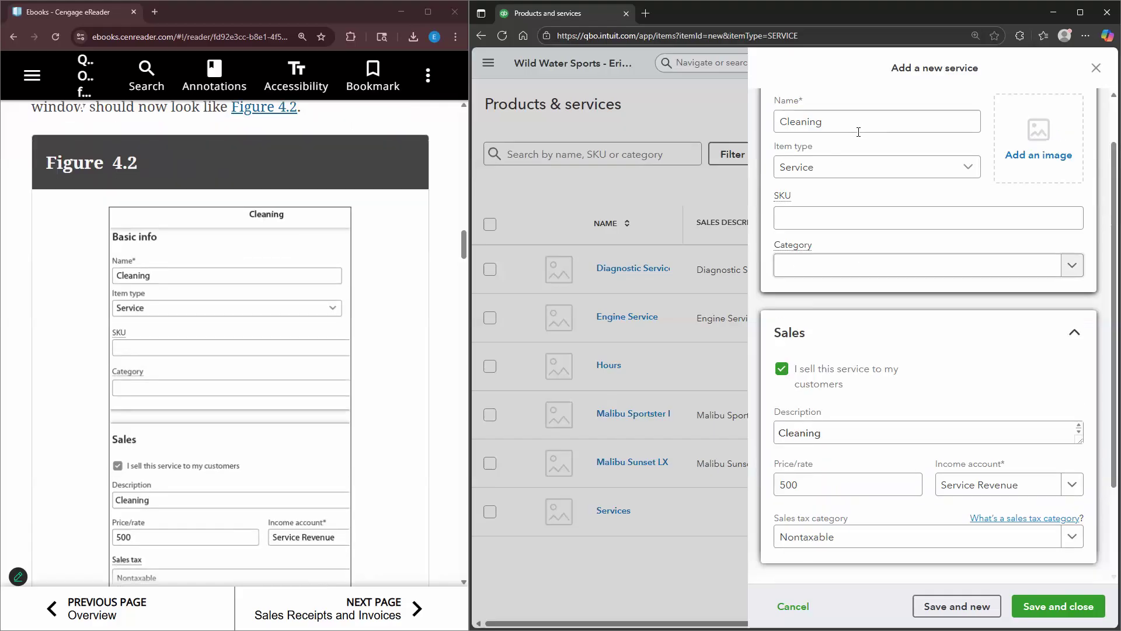
{"action": "scroll", "coordinate": [380, 328], "scroll_direction": "down", "scroll_amount": 2}
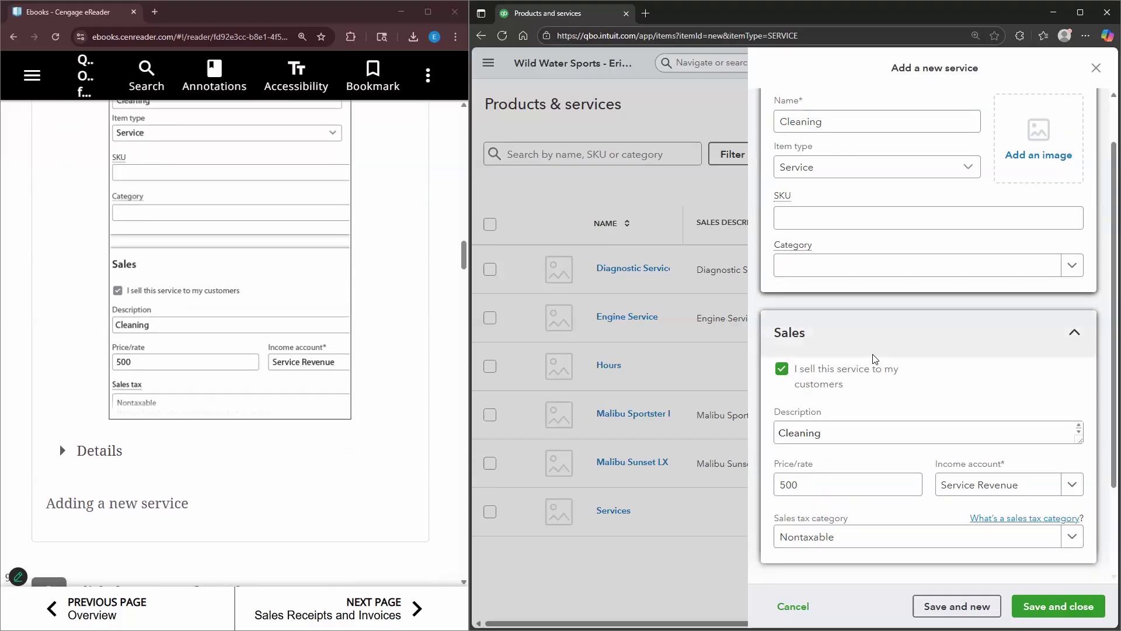
{"action": "scroll", "coordinate": [882, 339], "scroll_direction": "down", "scroll_amount": 1}
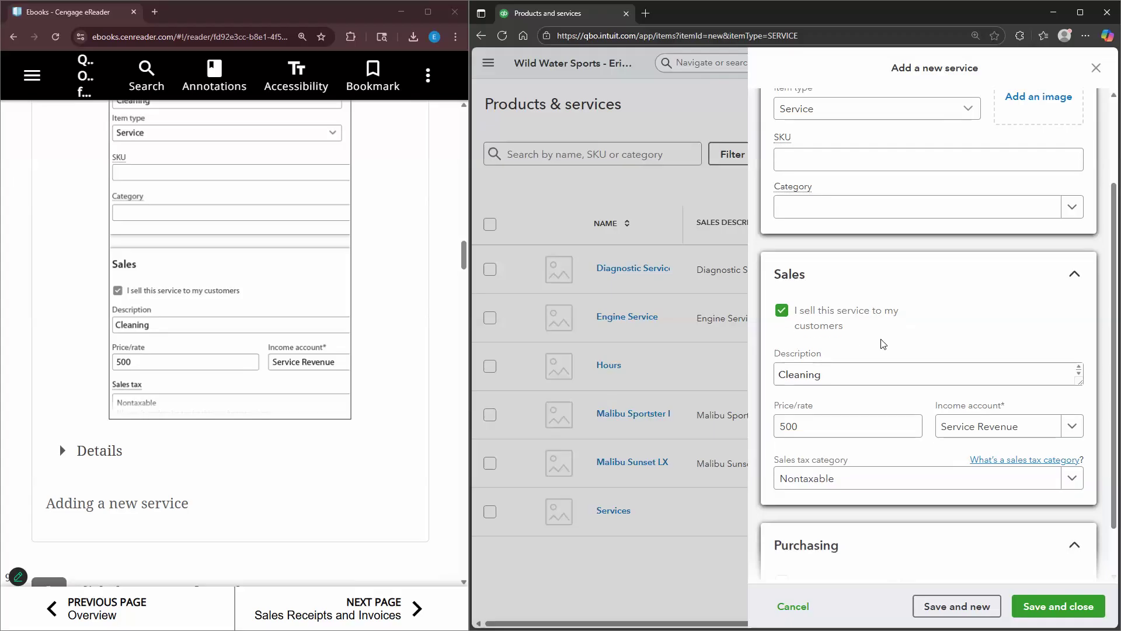
{"action": "scroll", "coordinate": [861, 370], "scroll_direction": "down", "scroll_amount": 1}
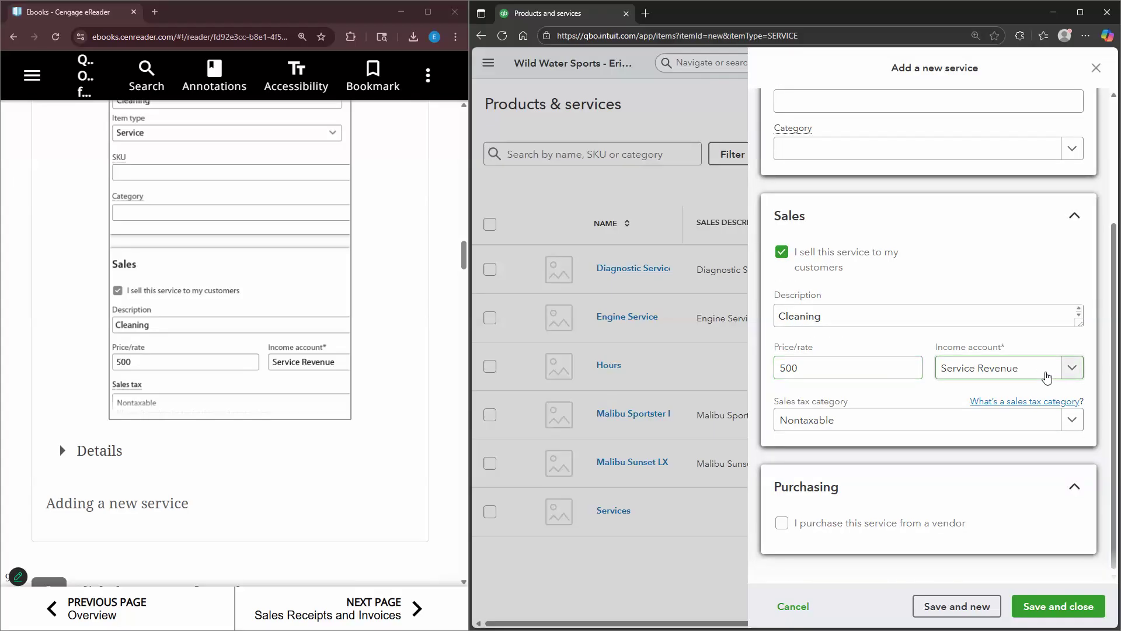
{"action": "scroll", "coordinate": [261, 382], "scroll_direction": "down", "scroll_amount": 5}
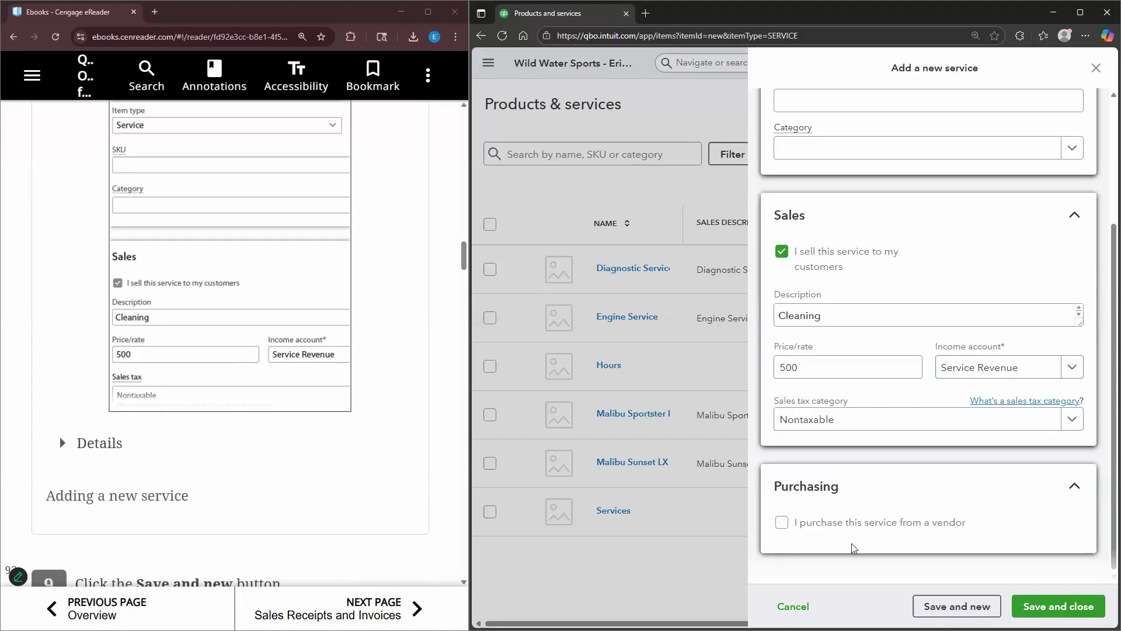
{"action": "left_click", "coordinate": [966, 609]}
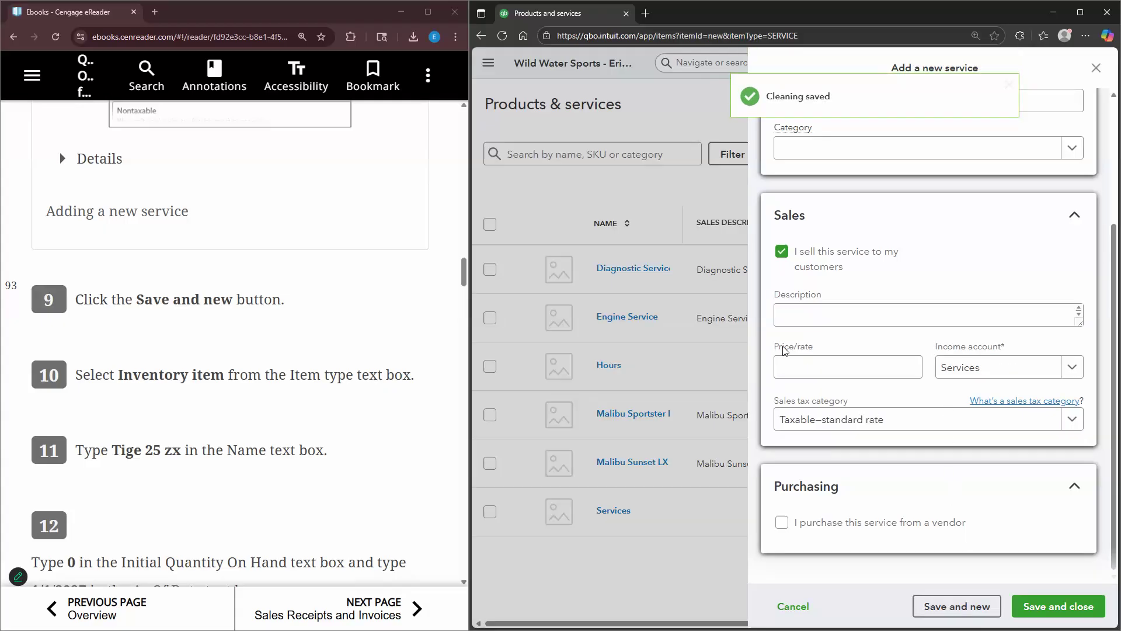
- Change the new item's type to Inventory item and name it Tige 25 zx
{"action": "scroll", "coordinate": [415, 271], "scroll_direction": "down", "scroll_amount": 2}
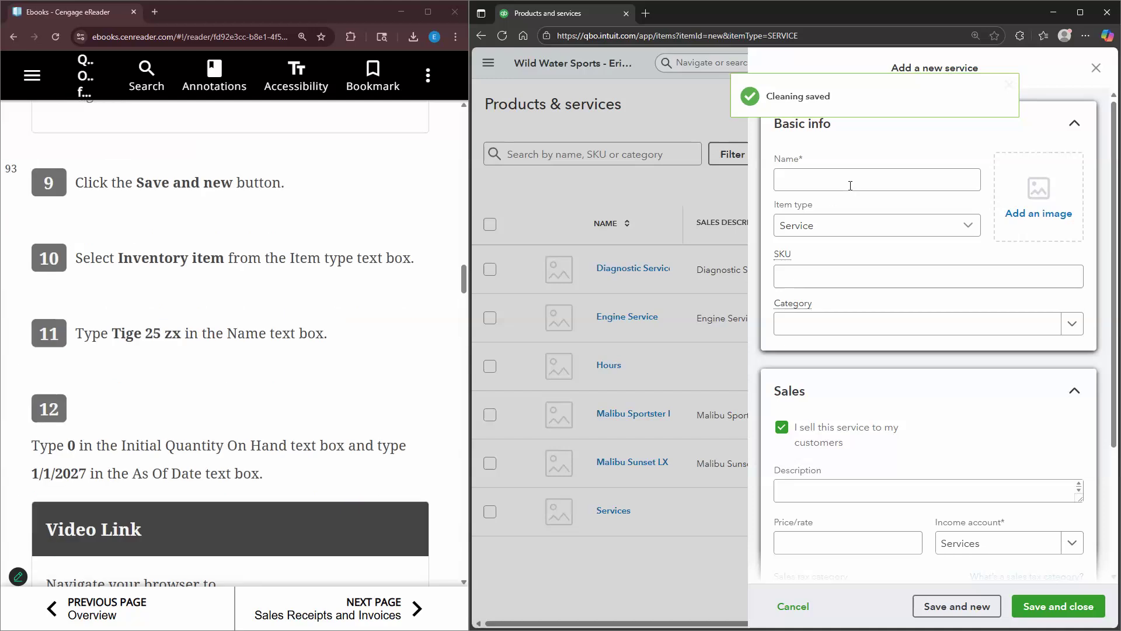
{"action": "left_click", "coordinate": [825, 205]}
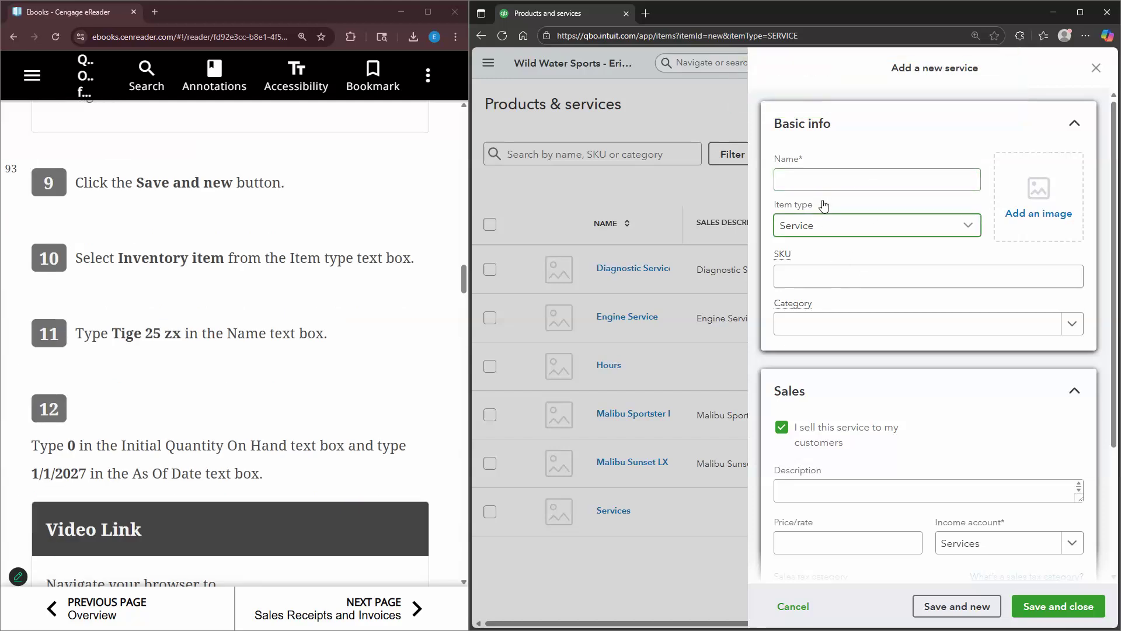
{"action": "key", "text": "Down"}
{"action": "key", "text": "Return"}
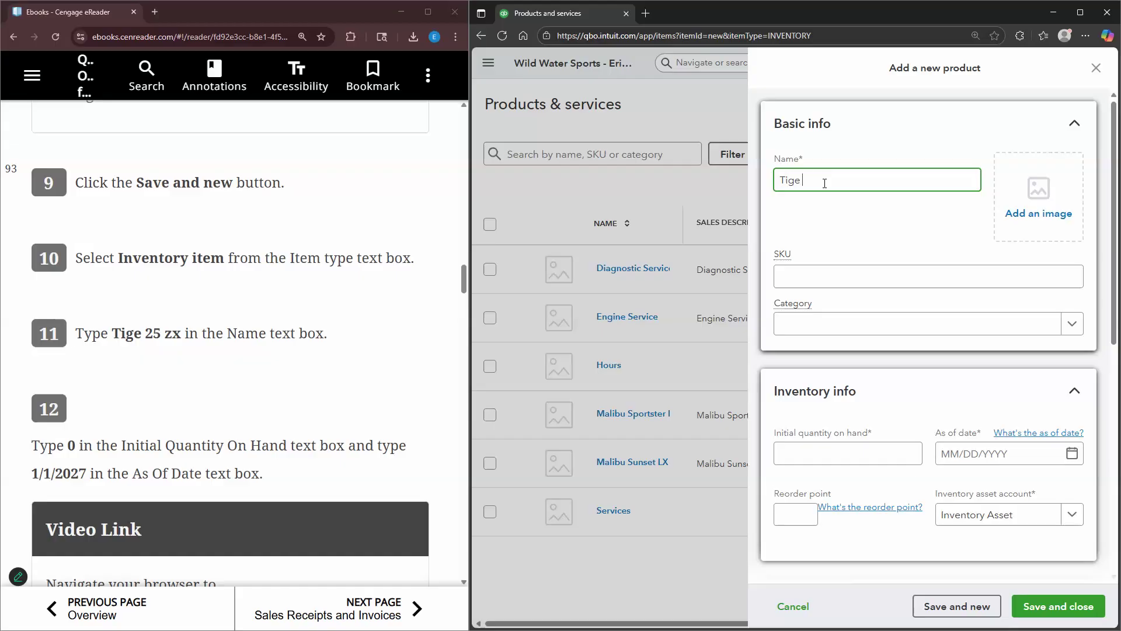
{"action": "type", "text": "Tige 25 zx"}
- Set the Tige 25 zx's initial quantity on hand to 0 and its as-of date to 01/01/2027
{"action": "scroll", "coordinate": [254, 289], "scroll_direction": "down", "scroll_amount": 2}
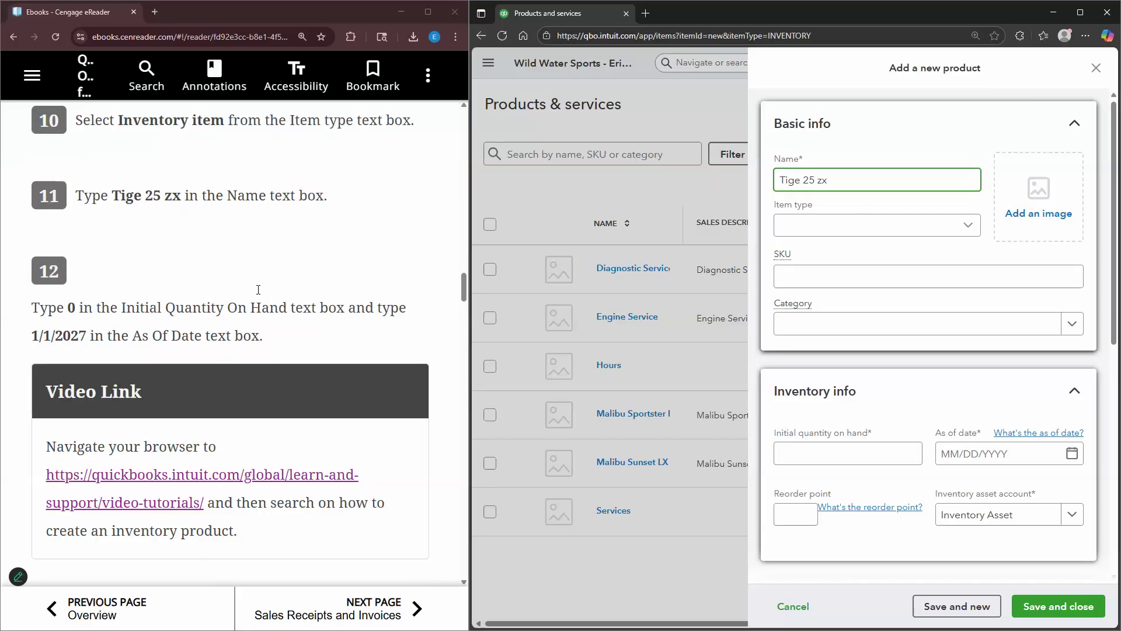
{"action": "scroll", "coordinate": [259, 289], "scroll_direction": "down", "scroll_amount": 1}
{"action": "left_click", "coordinate": [819, 456]}
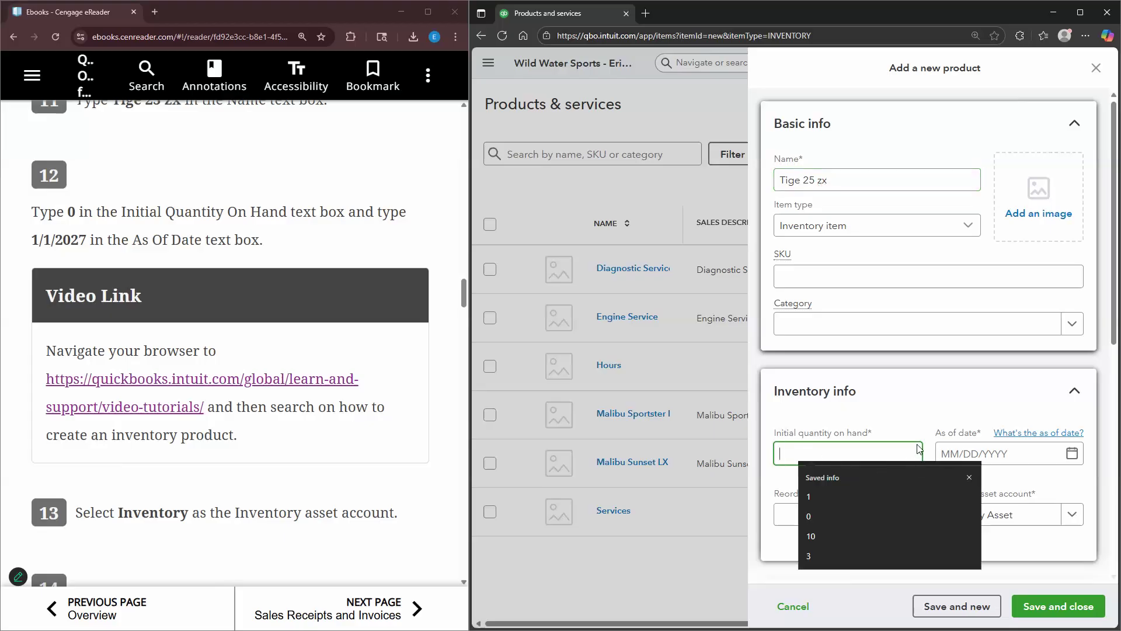
{"action": "type", "text": "0"}
{"action": "key", "text": "Tab"}
{"action": "type", "text": "01/01/20"}
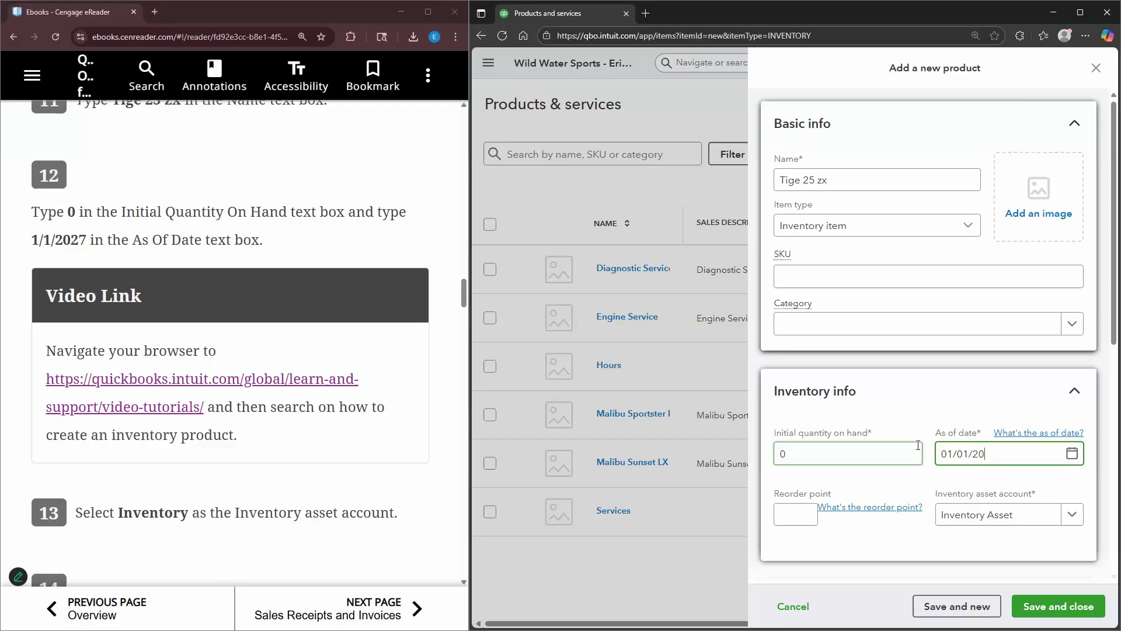
{"action": "type", "text": "27"}
- Set the Tige 25 zx's inventory asset account to Inventory, following textbook step 13
{"action": "scroll", "coordinate": [299, 248], "scroll_direction": "down", "scroll_amount": 5}
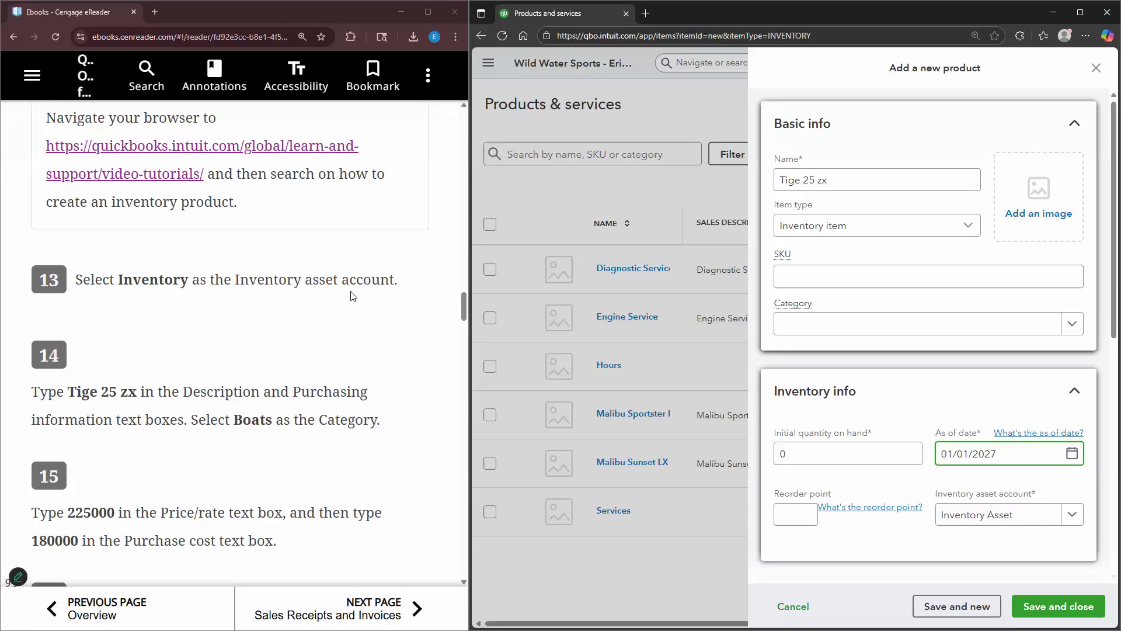
{"action": "scroll", "coordinate": [1075, 405], "scroll_direction": "down", "scroll_amount": 2}
{"action": "left_click", "coordinate": [1074, 400]}
{"action": "left_click", "coordinate": [1033, 451]}
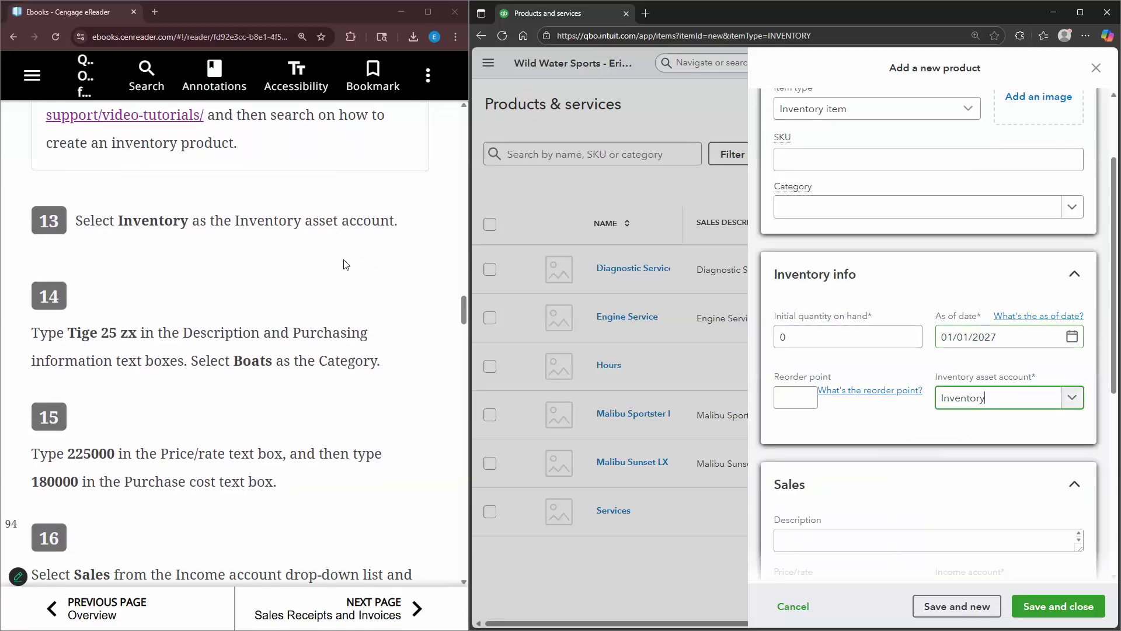
- Copy the product name Tige 25 zx into both the sales description and the purchase description
{"action": "scroll", "coordinate": [346, 264], "scroll_direction": "down", "scroll_amount": 2}
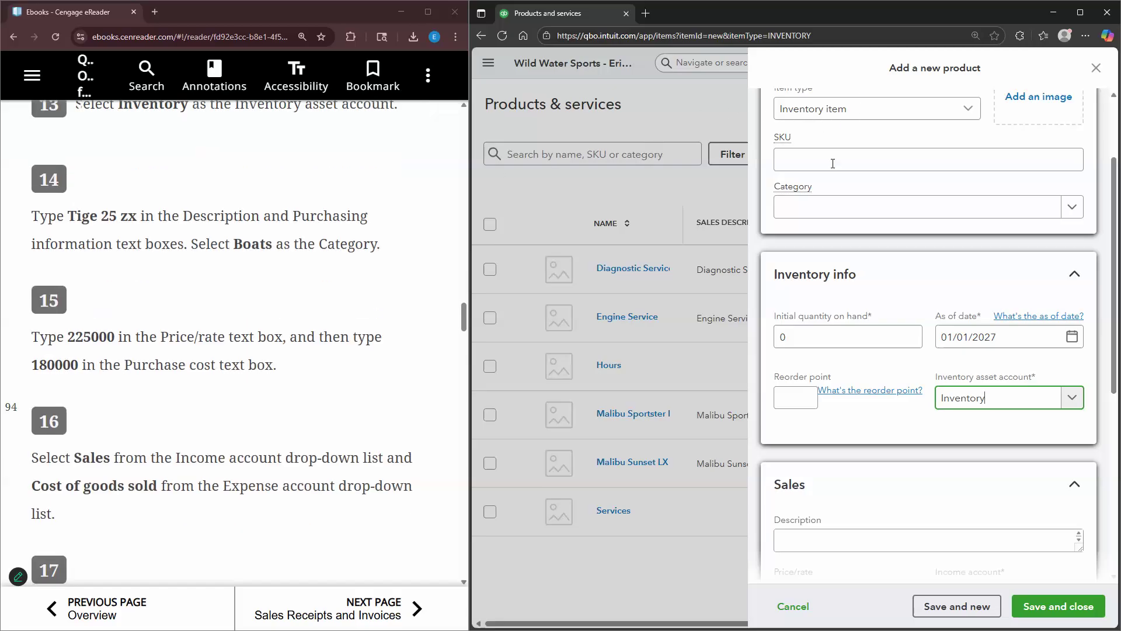
{"action": "scroll", "coordinate": [817, 178], "scroll_direction": "up", "scroll_amount": 2}
{"action": "left_click_drag", "start_coordinate": [818, 179], "coordinate": [826, 203]}
{"action": "key", "text": "ctrl+a"}
{"action": "key", "text": "ctrl+c"}
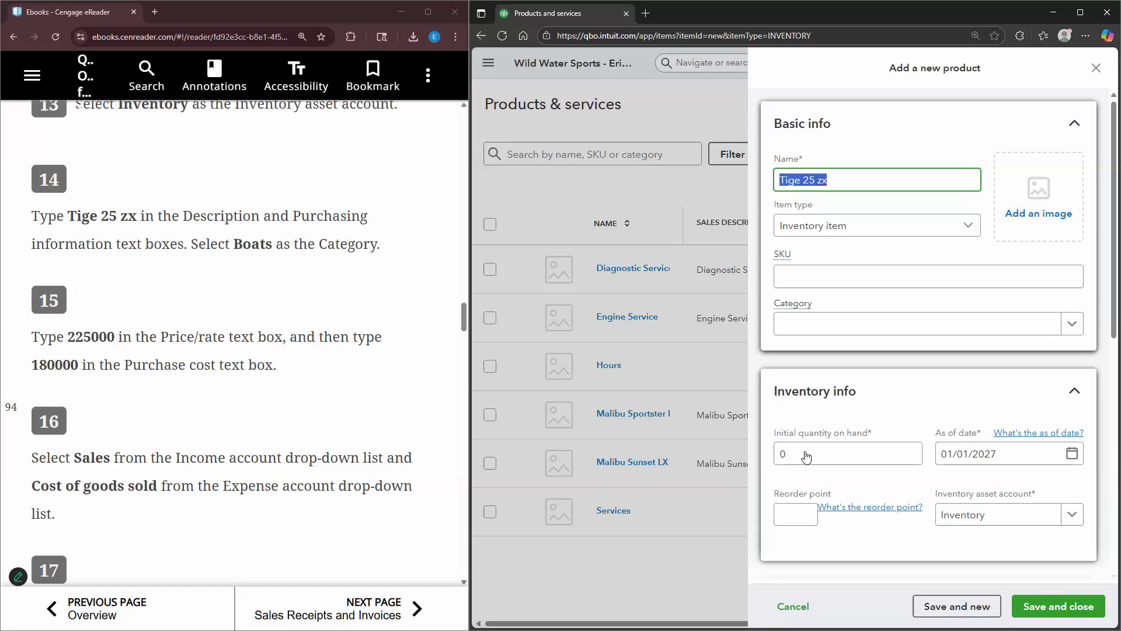
{"action": "scroll", "coordinate": [808, 458], "scroll_direction": "down", "scroll_amount": 3}
{"action": "left_click", "coordinate": [843, 459]}
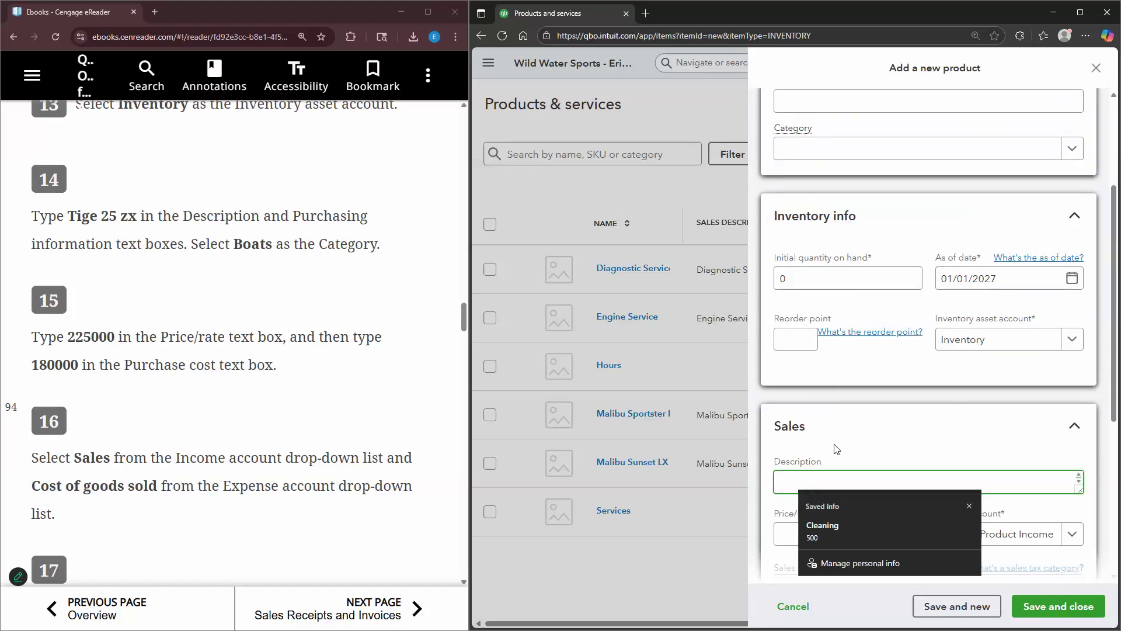
{"action": "key", "text": "ctrl+v"}
{"action": "scroll", "coordinate": [818, 491], "scroll_direction": "down", "scroll_amount": 4}
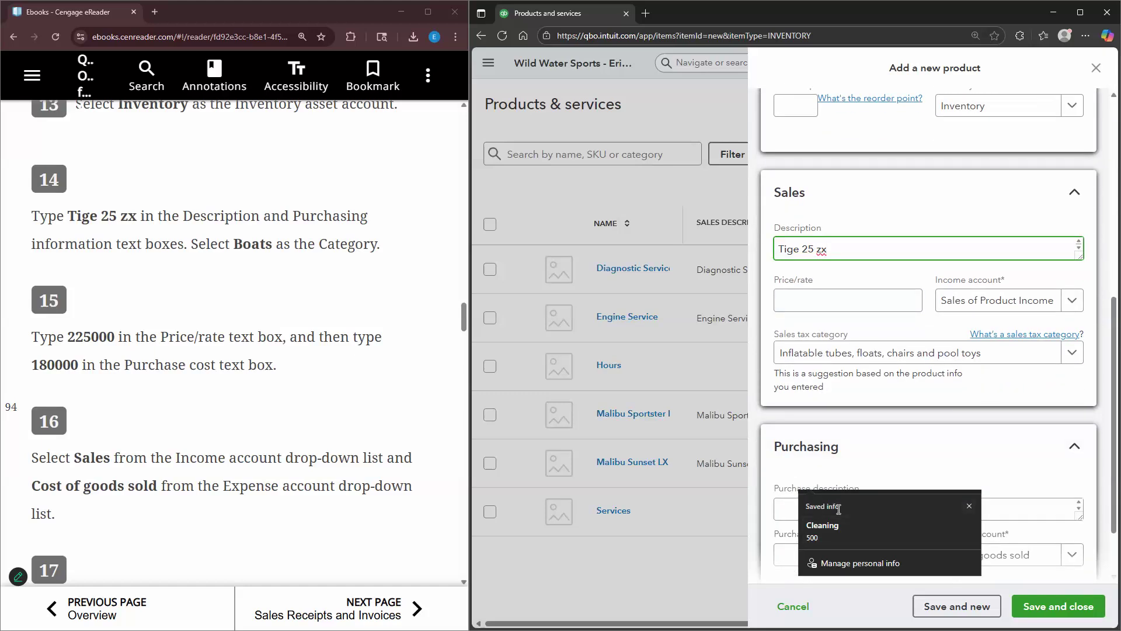
{"action": "left_click", "coordinate": [838, 508]}
{"action": "key", "text": "ctrl+v"}
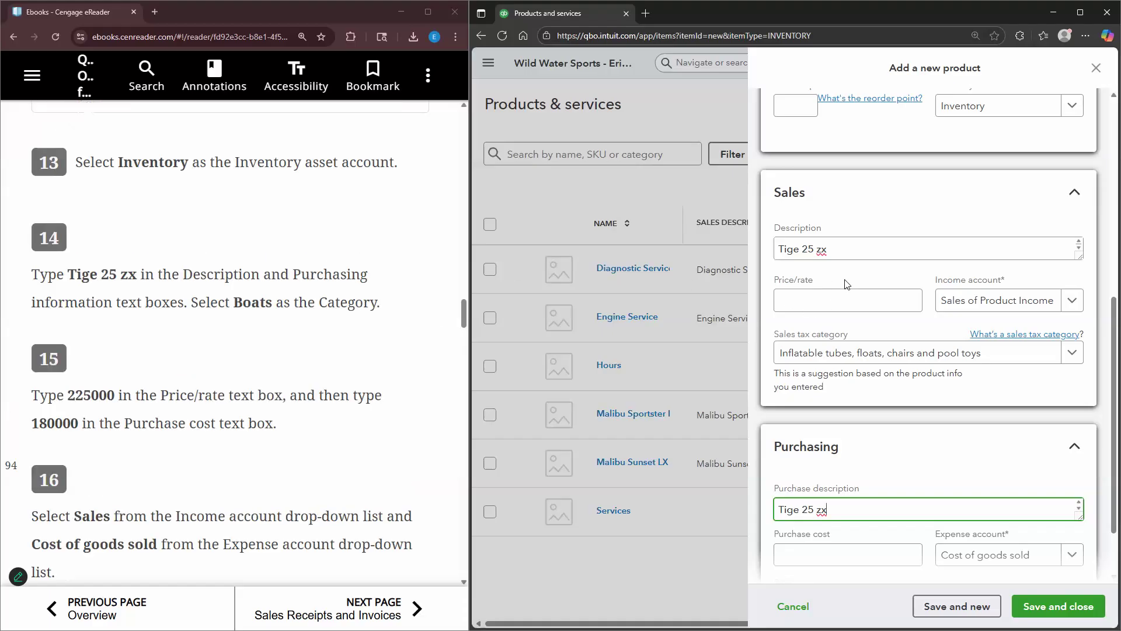
- Assign the Tige 25 zx to the Boats category and read on to textbook step 15
{"action": "scroll", "coordinate": [873, 185], "scroll_direction": "up", "scroll_amount": 6}
{"action": "left_click", "coordinate": [1071, 267]}
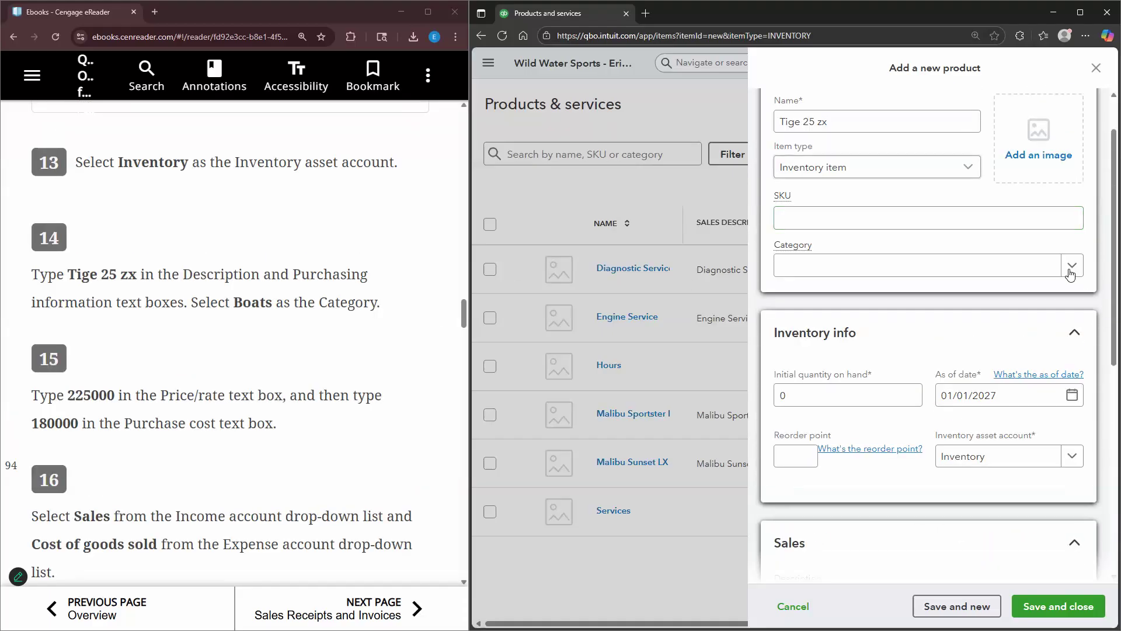
{"action": "left_click", "coordinate": [817, 320]}
{"action": "scroll", "coordinate": [263, 296], "scroll_direction": "down", "scroll_amount": 2}
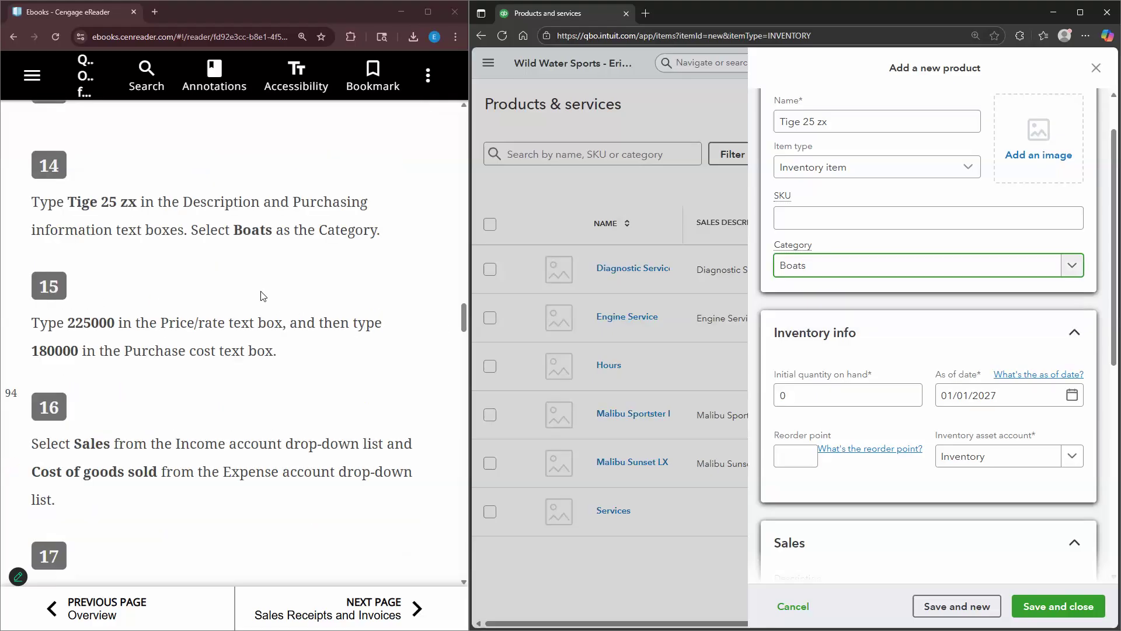
- Set the Tige 25 zx's sales price/rate to 225000 and its purchase cost to 180000
{"action": "scroll", "coordinate": [806, 467], "scroll_direction": "down", "scroll_amount": 3}
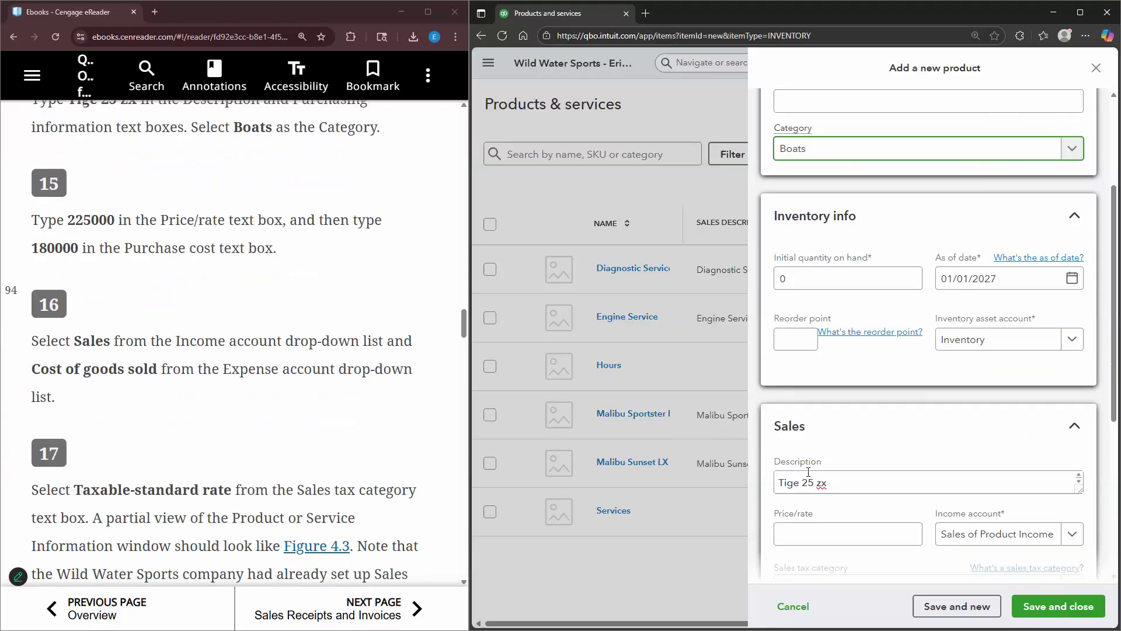
{"action": "left_click", "coordinate": [808, 472]}
{"action": "type", "text": "2250000"}
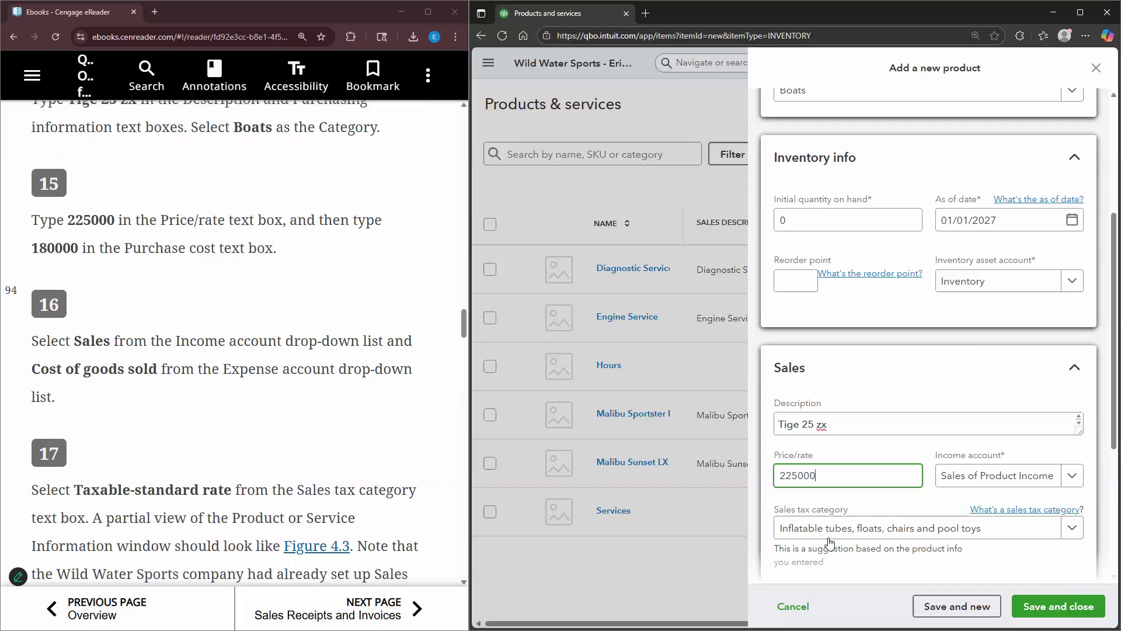
{"action": "scroll", "coordinate": [836, 543], "scroll_direction": "down", "scroll_amount": 4}
{"action": "left_click", "coordinate": [831, 496]}
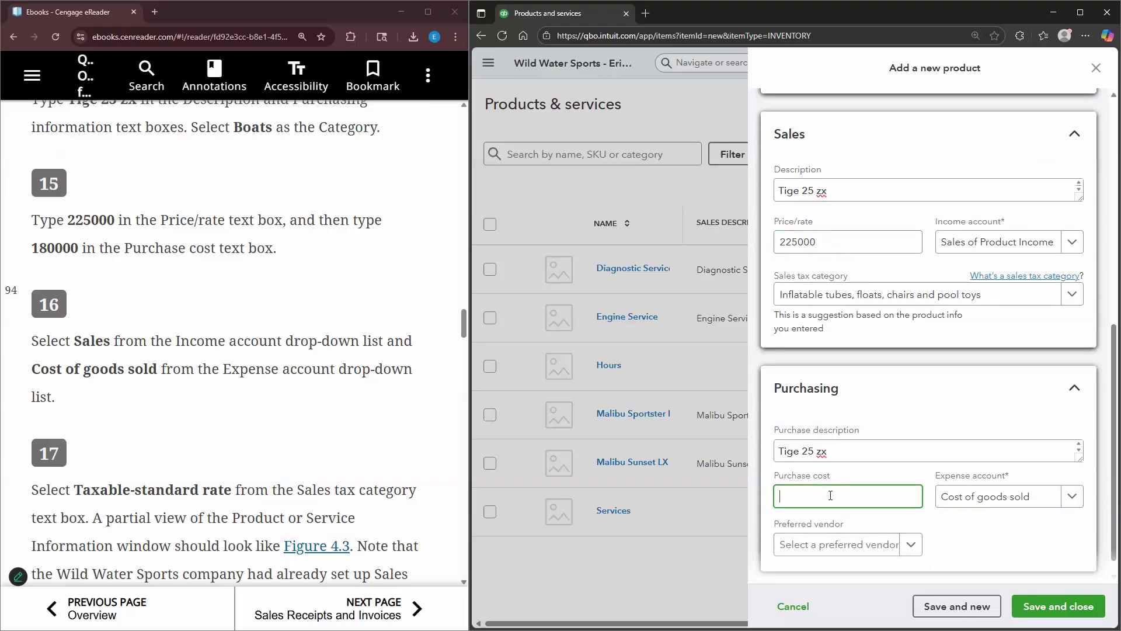
{"action": "type", "text": "180000"}
- Set the Tige 25 zx's income account to Sales and its expense account to Cost of goods sold, following textbook step 16
{"action": "left_click", "coordinate": [309, 261]}
{"action": "scroll", "coordinate": [309, 261], "scroll_direction": "up", "scroll_amount": 1}
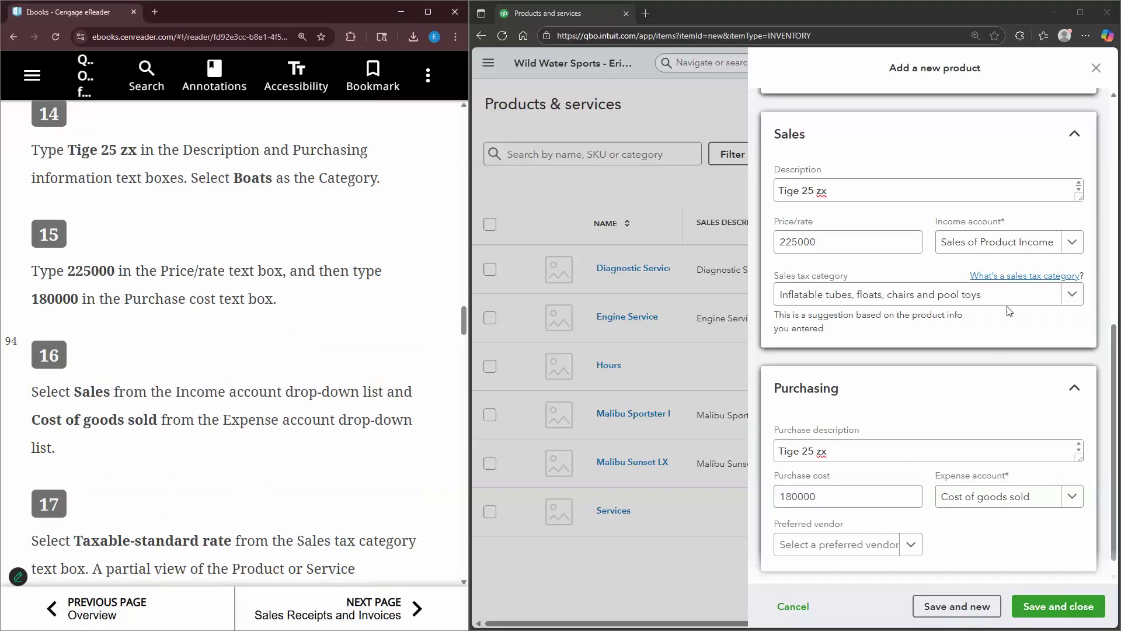
{"action": "left_click", "coordinate": [1028, 242]}
{"action": "left_click", "coordinate": [964, 297]}
{"action": "left_click", "coordinate": [1072, 497]}
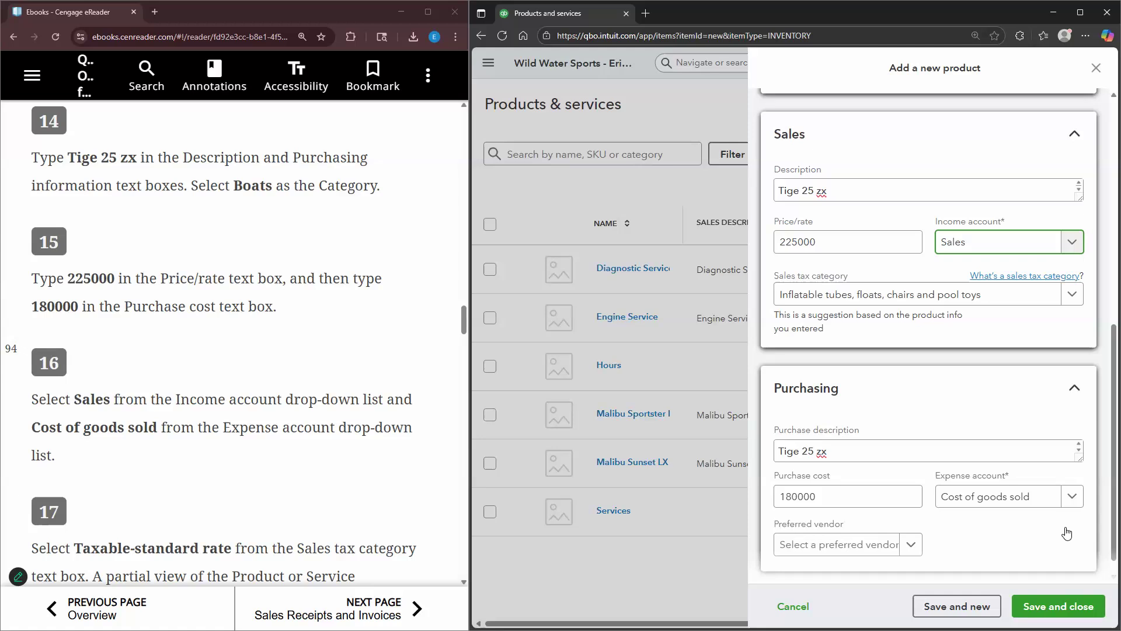
{"action": "left_click", "coordinate": [1045, 368]}
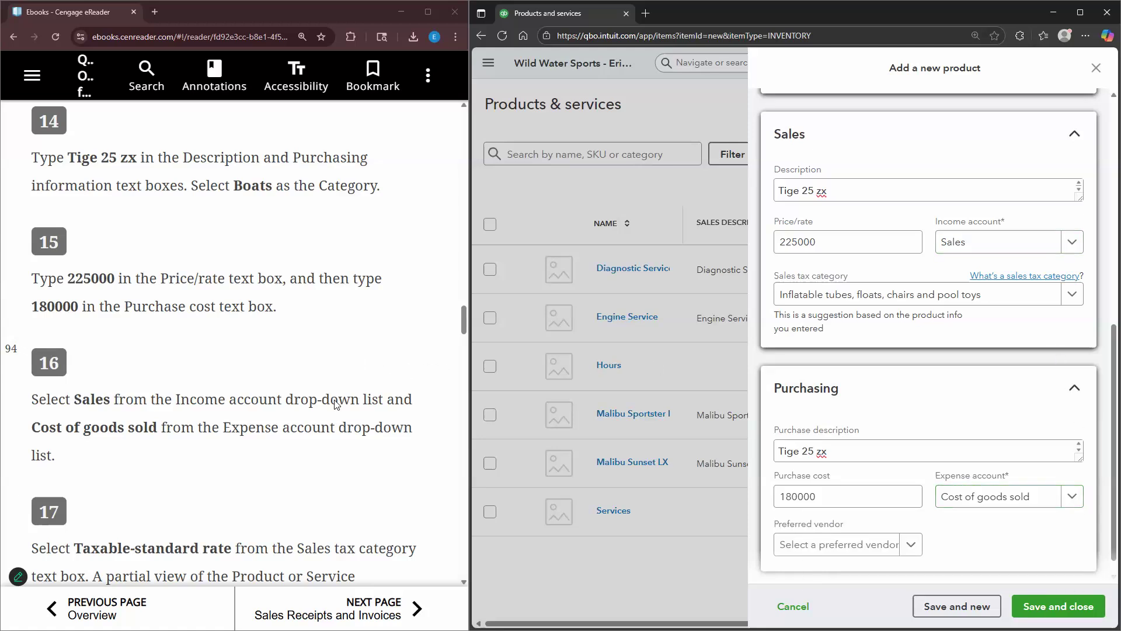
{"action": "scroll", "coordinate": [345, 397], "scroll_direction": "down", "scroll_amount": 1}
{"action": "scroll", "coordinate": [433, 266], "scroll_direction": "up", "scroll_amount": 1}
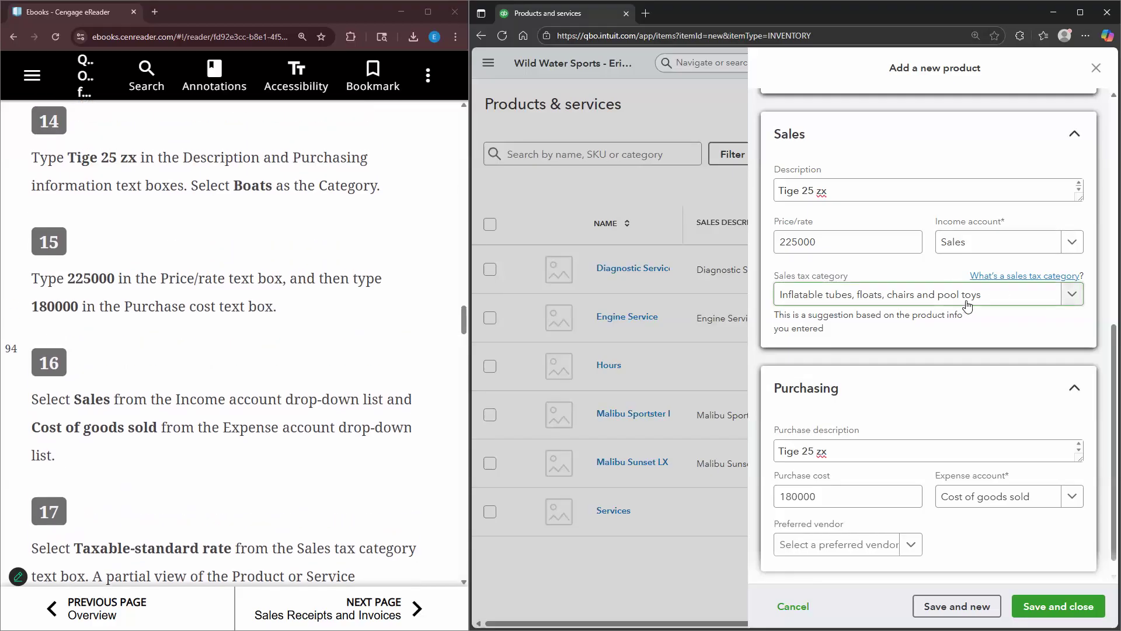
- Set the Tige 25 zx's sales tax category to Taxable–standard rate, following textbook step 17
{"action": "scroll", "coordinate": [292, 357], "scroll_direction": "down", "scroll_amount": 4}
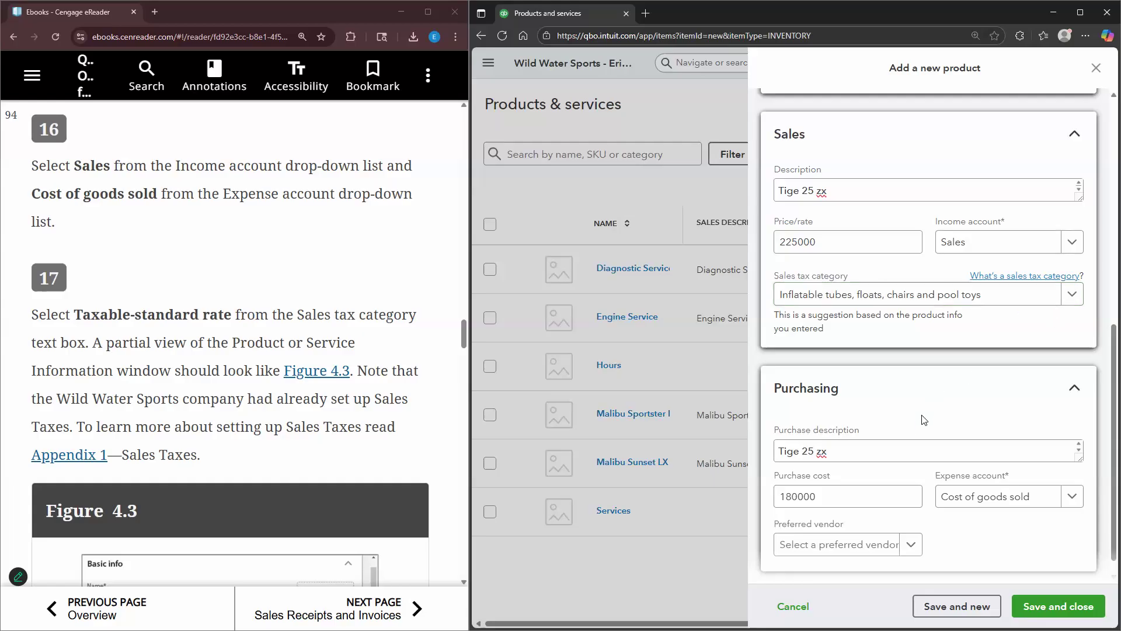
{"action": "left_click", "coordinate": [1051, 296]}
{"action": "scroll", "coordinate": [871, 413], "scroll_direction": "down", "scroll_amount": 3}
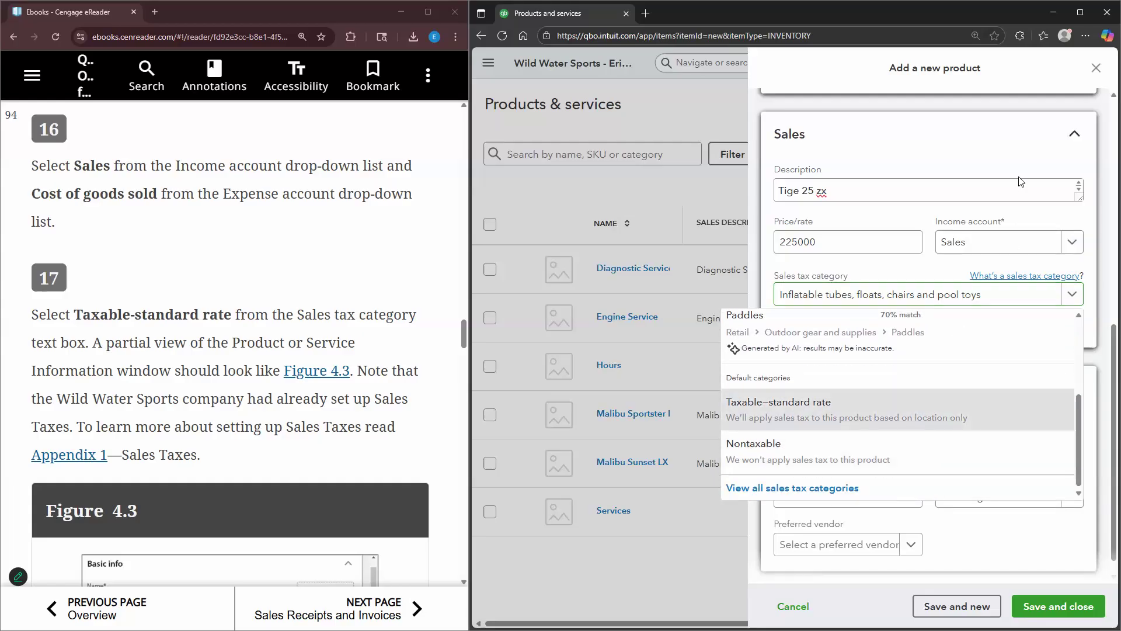
{"action": "left_click", "coordinate": [870, 414]}
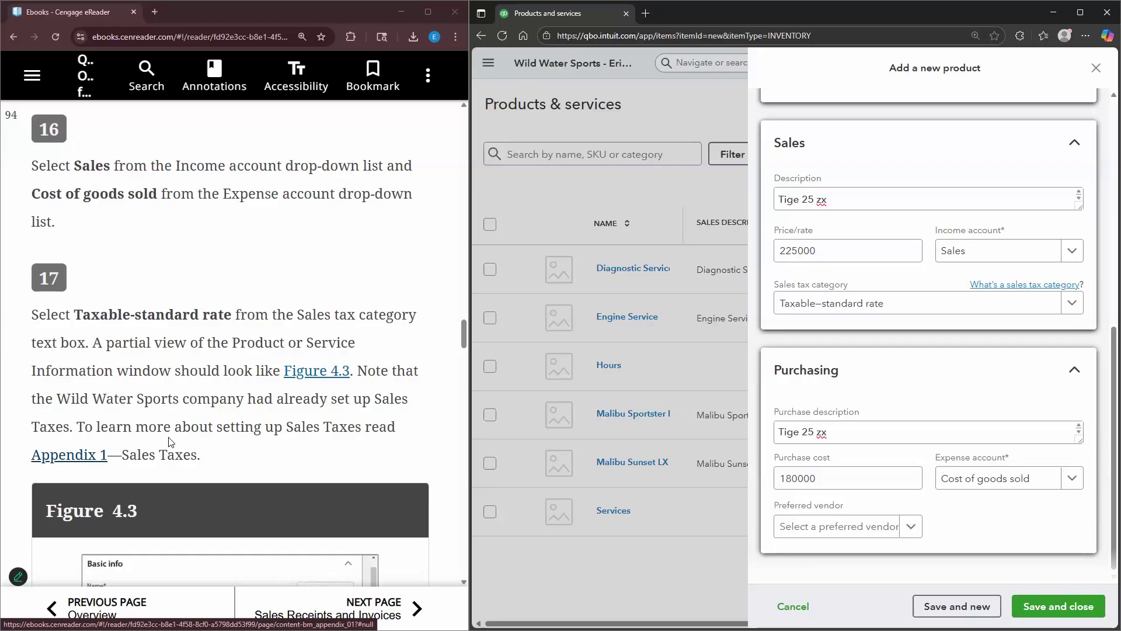
- Read textbook steps 17 to 19 and examine Figure 4.3 to check the new product's entries
{"action": "scroll", "coordinate": [171, 443], "scroll_direction": "down", "scroll_amount": 1}
{"action": "scroll", "coordinate": [171, 345], "scroll_direction": "down", "scroll_amount": 2}
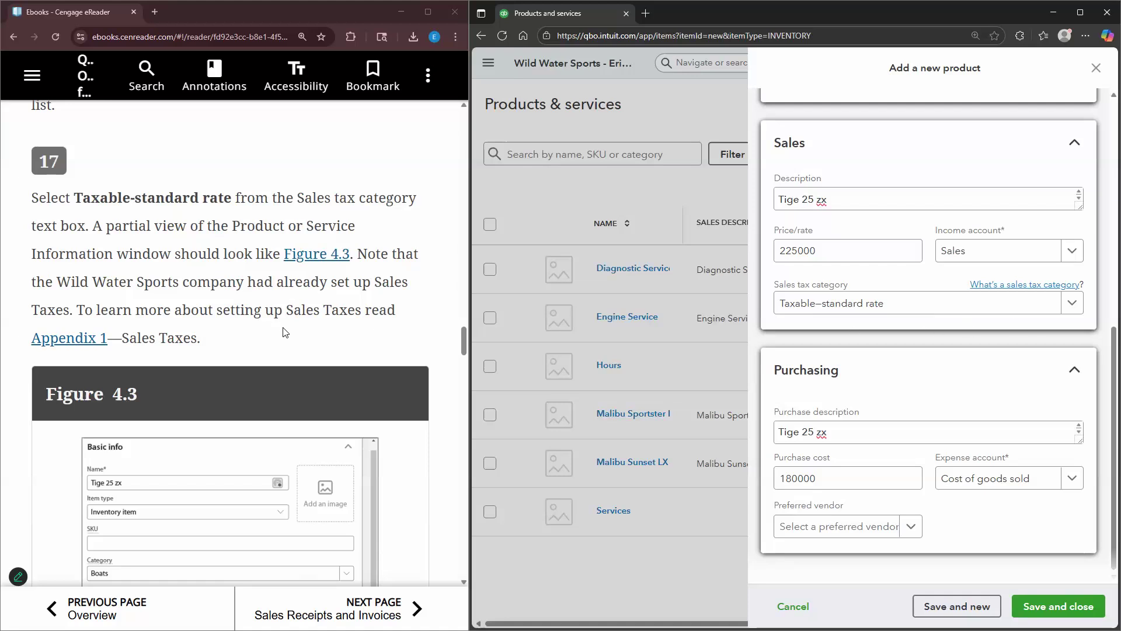
{"action": "scroll", "coordinate": [285, 333], "scroll_direction": "down", "scroll_amount": 14}
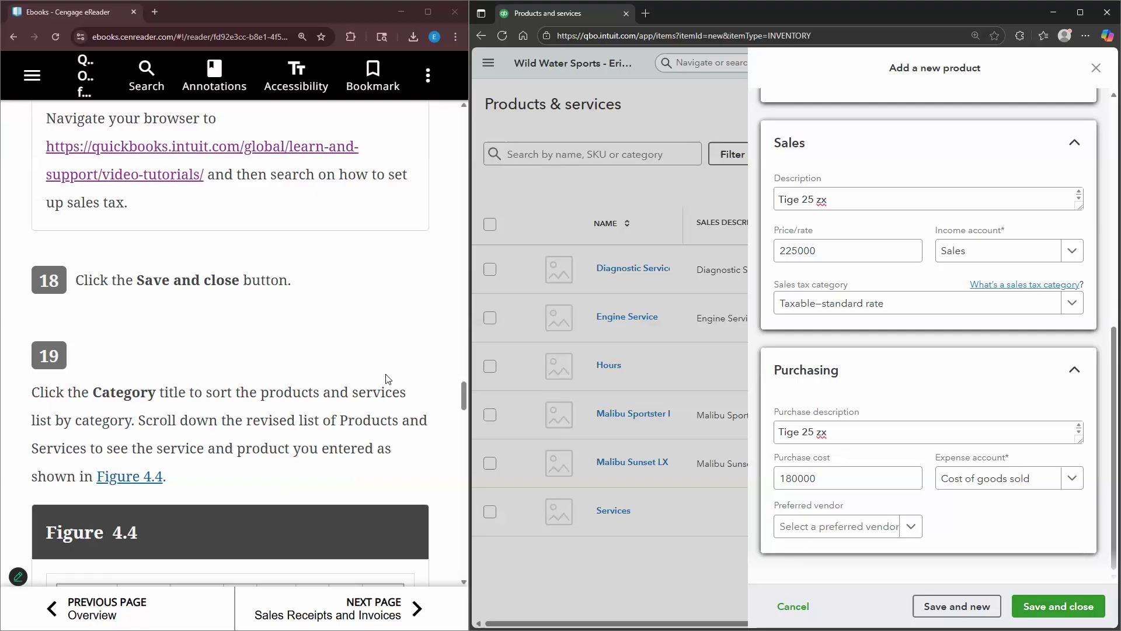
{"action": "scroll", "coordinate": [301, 298], "scroll_direction": "up", "scroll_amount": 8}
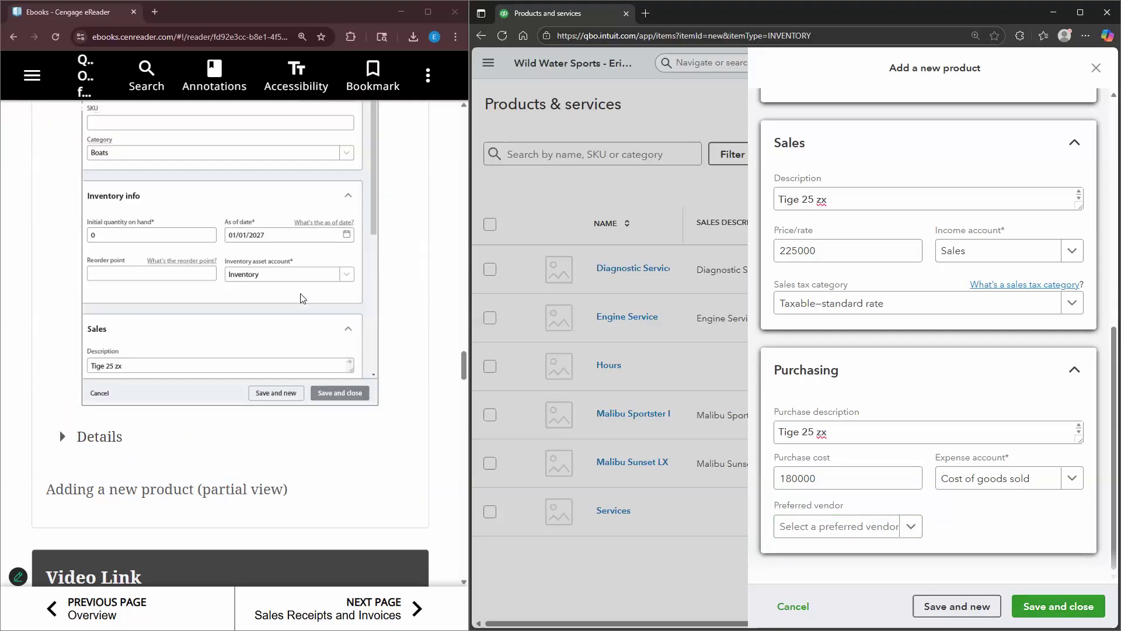
{"action": "scroll", "coordinate": [302, 299], "scroll_direction": "up", "scroll_amount": 4}
{"action": "scroll", "coordinate": [304, 299], "scroll_direction": "down", "scroll_amount": 3}
{"action": "scroll", "coordinate": [305, 299], "scroll_direction": "up", "scroll_amount": 1}
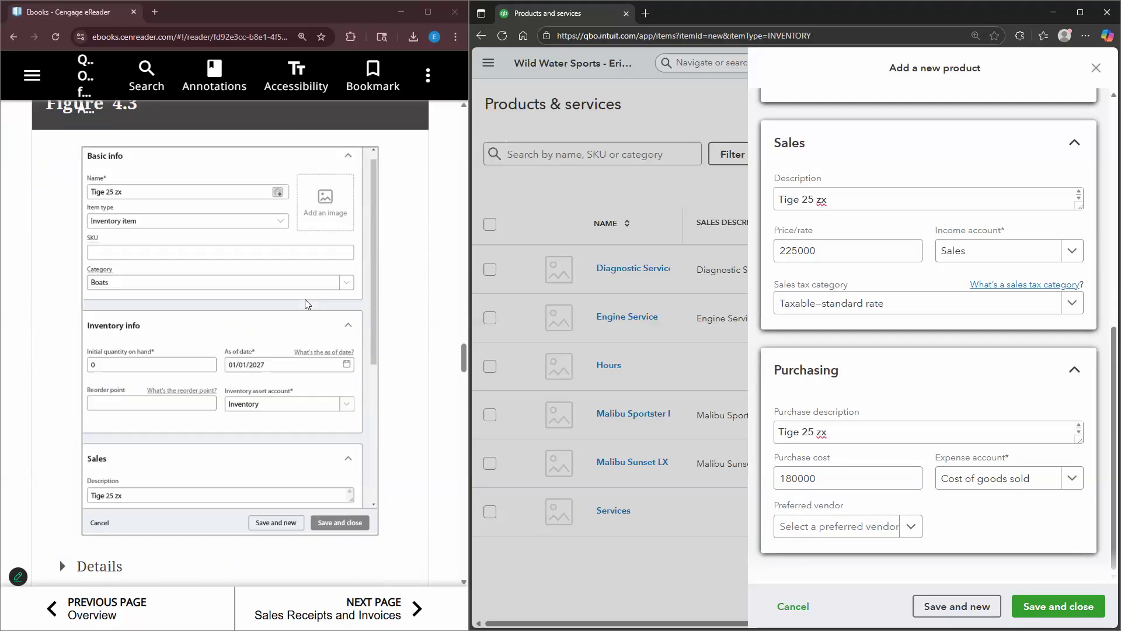
{"action": "scroll", "coordinate": [304, 299], "scroll_direction": "up", "scroll_amount": 15}
{"action": "scroll", "coordinate": [304, 318], "scroll_direction": "down", "scroll_amount": 5}
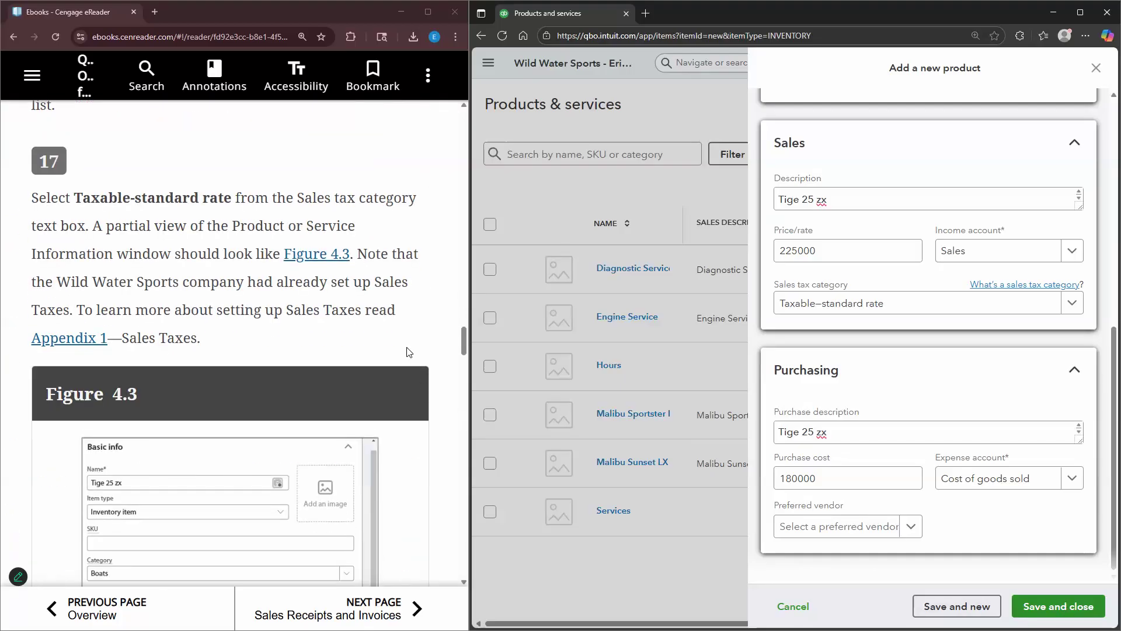
- Save and close the Tige 25 zx product, and sort the products and services list by category
{"action": "scroll", "coordinate": [403, 348], "scroll_direction": "down", "scroll_amount": 3}
{"action": "scroll", "coordinate": [397, 344], "scroll_direction": "down", "scroll_amount": 12}
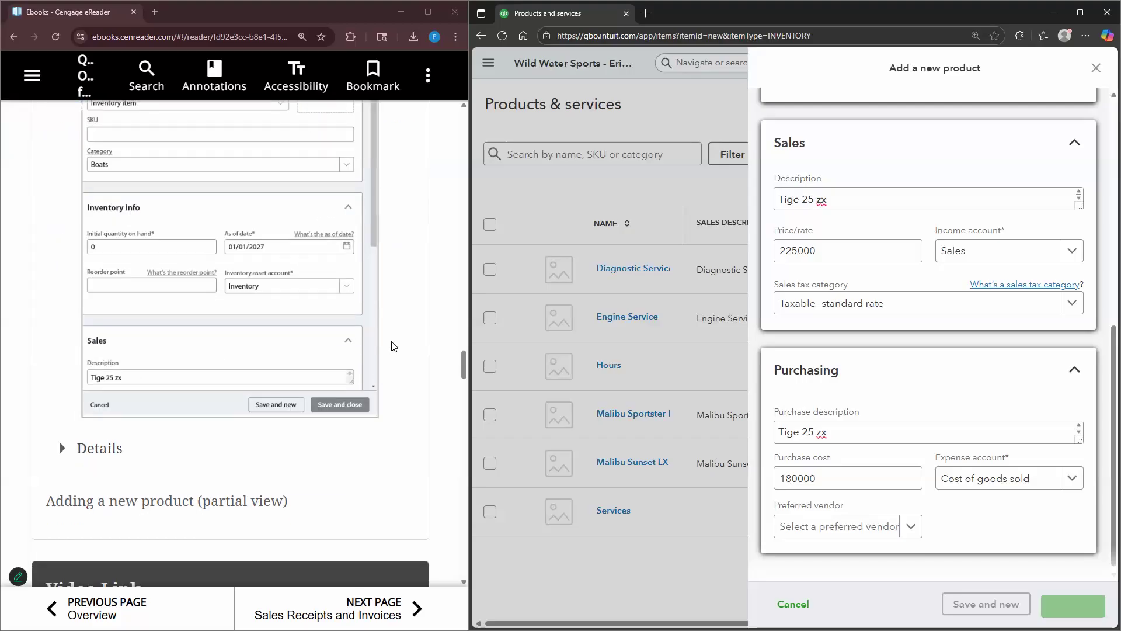
{"action": "scroll", "coordinate": [378, 333], "scroll_direction": "down", "scroll_amount": 1}
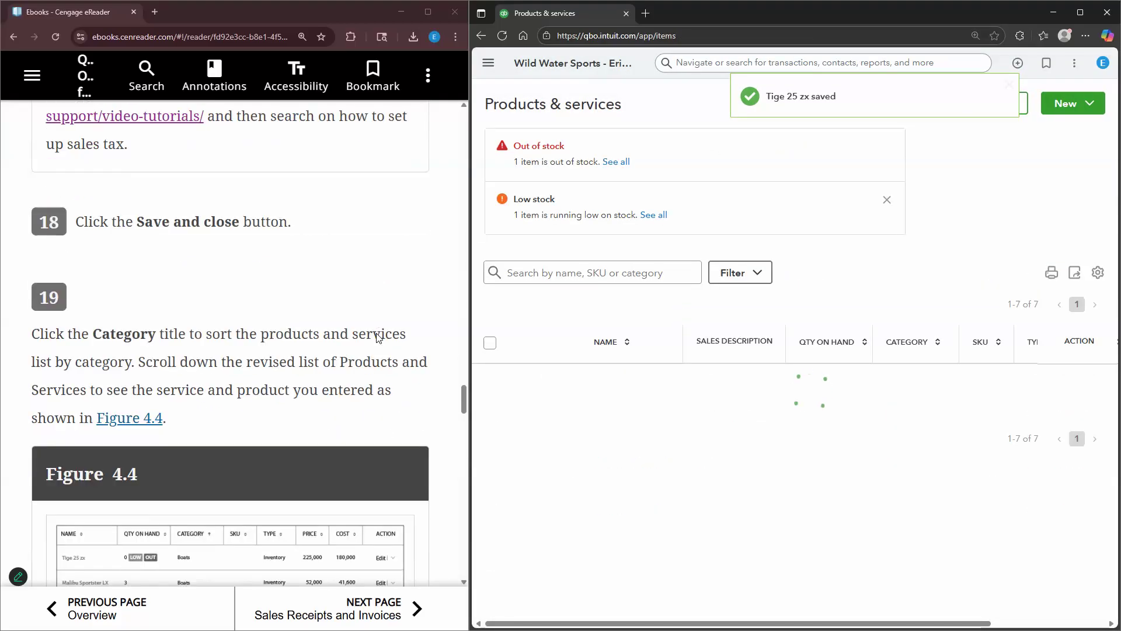
{"action": "scroll", "coordinate": [328, 309], "scroll_direction": "down", "scroll_amount": 2}
{"action": "scroll", "coordinate": [204, 232], "scroll_direction": "down", "scroll_amount": 1}
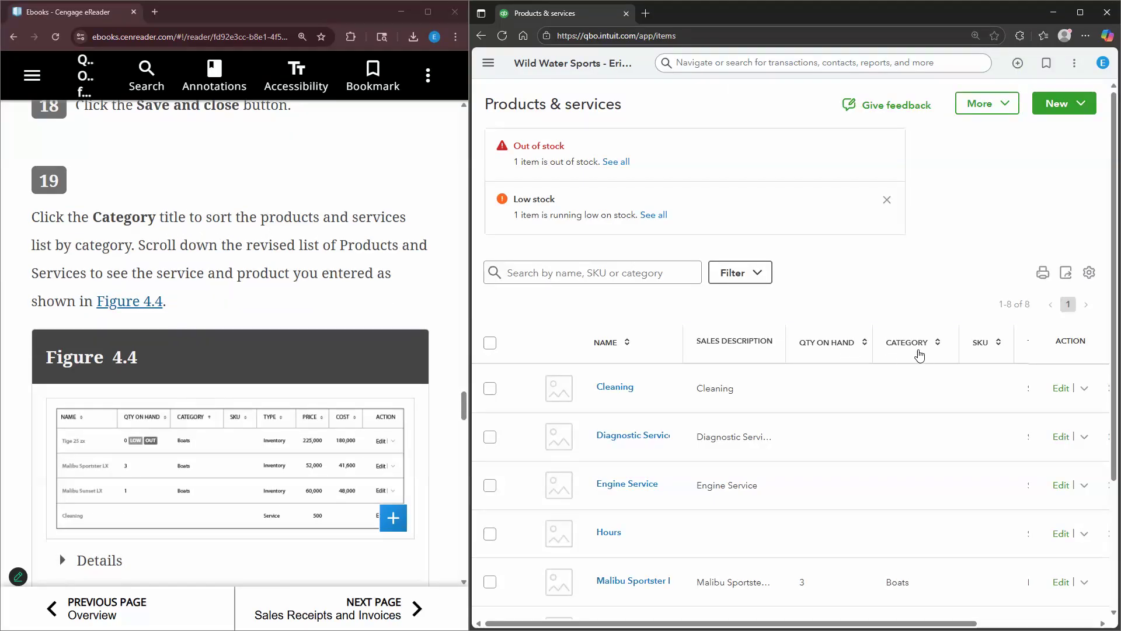
{"action": "left_click", "coordinate": [907, 349]}
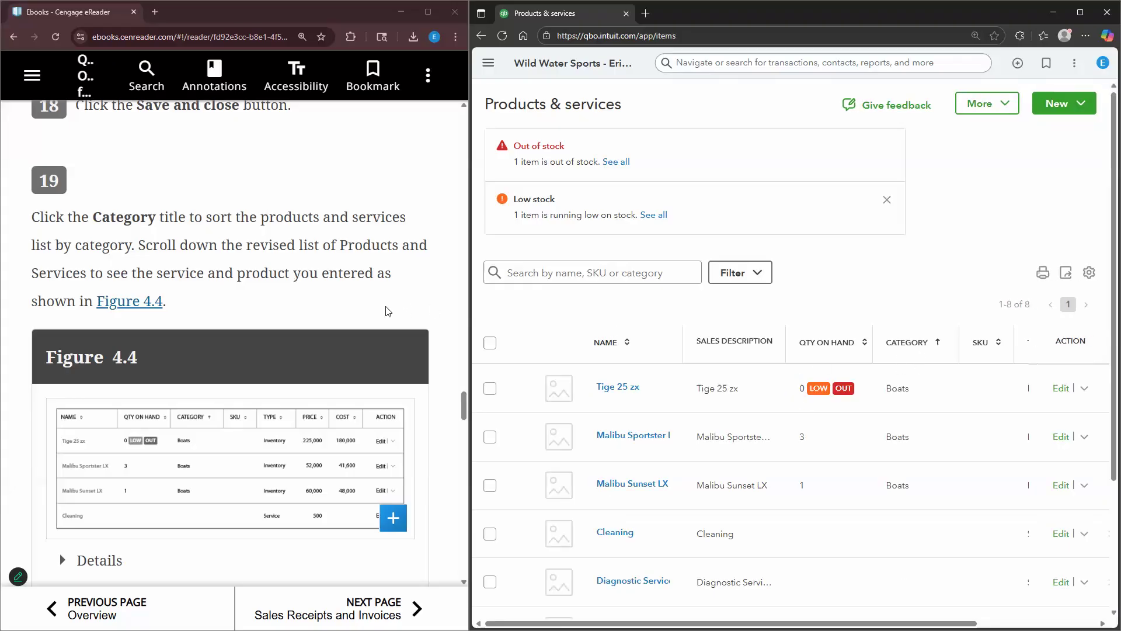
- Read on to textbook step 20 and look for Customers within the Sales section of the navigation
{"action": "scroll", "coordinate": [380, 310], "scroll_direction": "down", "scroll_amount": 1}
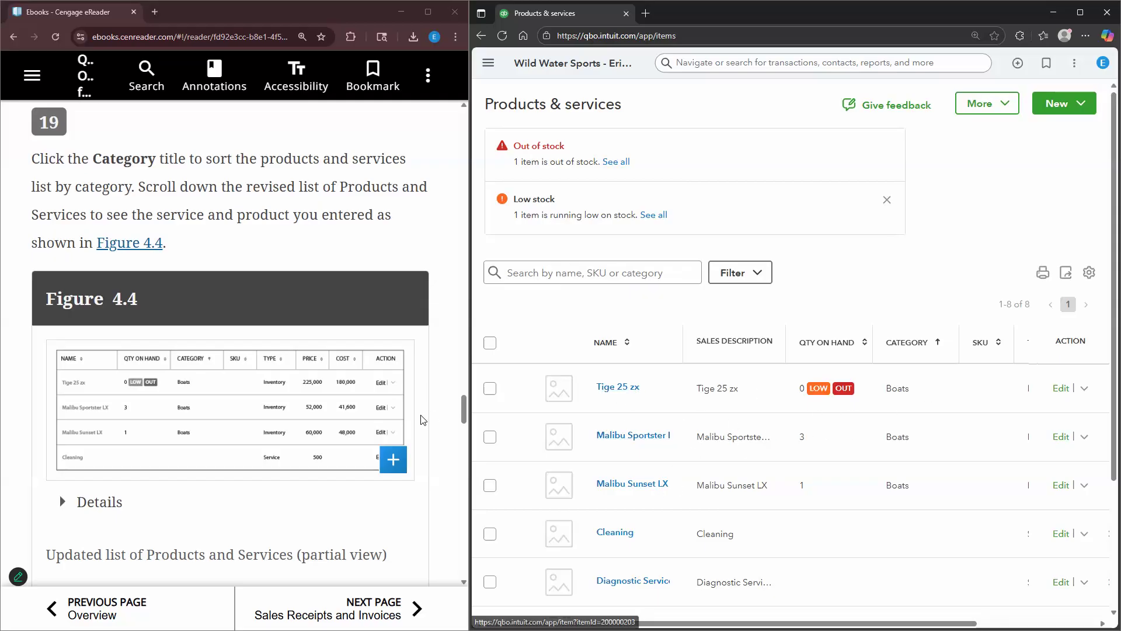
{"action": "scroll", "coordinate": [285, 414], "scroll_direction": "down", "scroll_amount": 5}
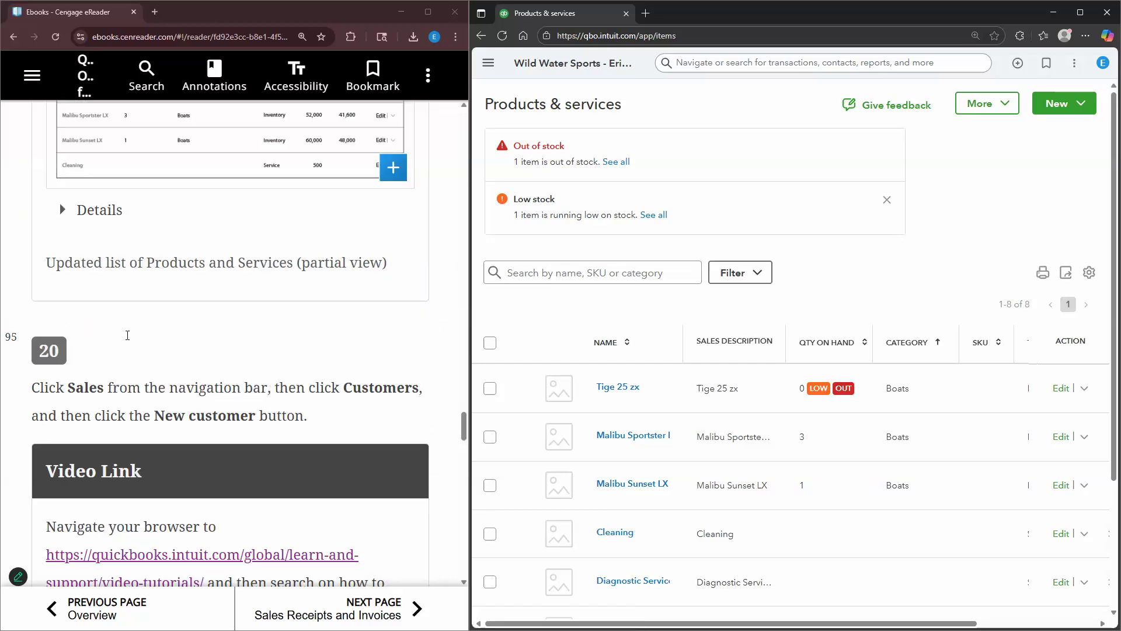
{"action": "scroll", "coordinate": [209, 352], "scroll_direction": "down", "scroll_amount": 1}
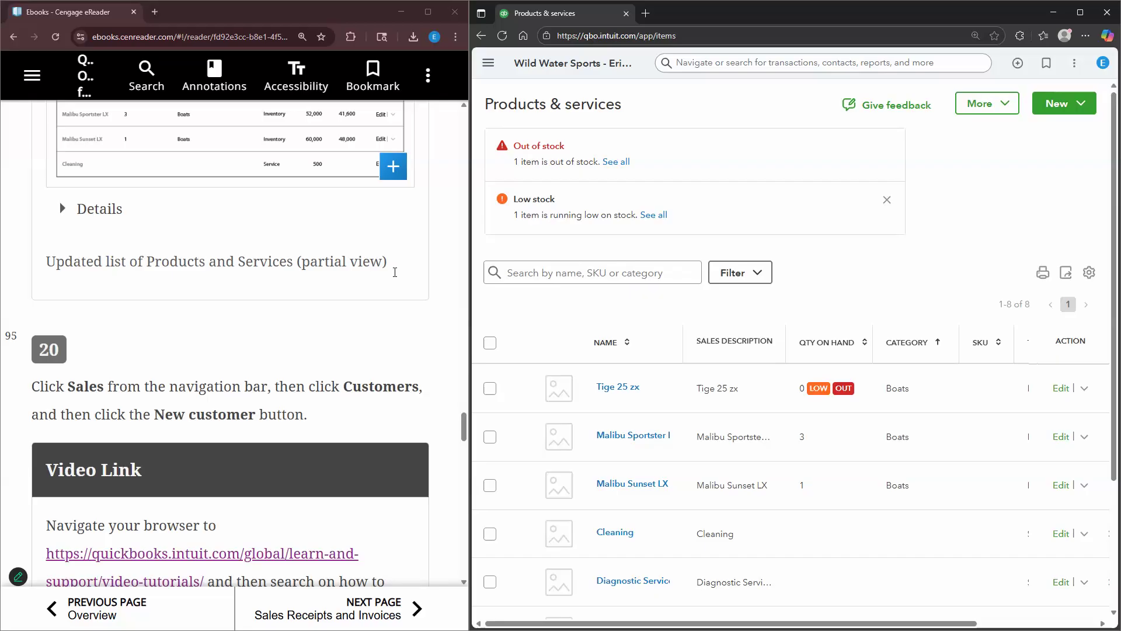
{"action": "left_click", "coordinate": [489, 63]}
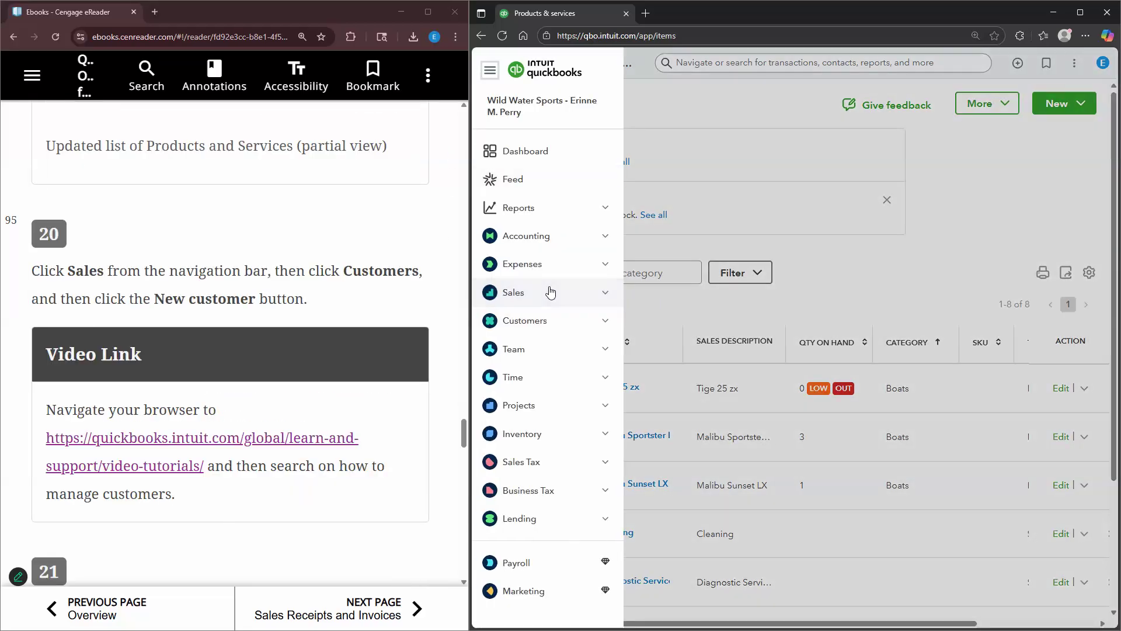
{"action": "left_click", "coordinate": [550, 292]}
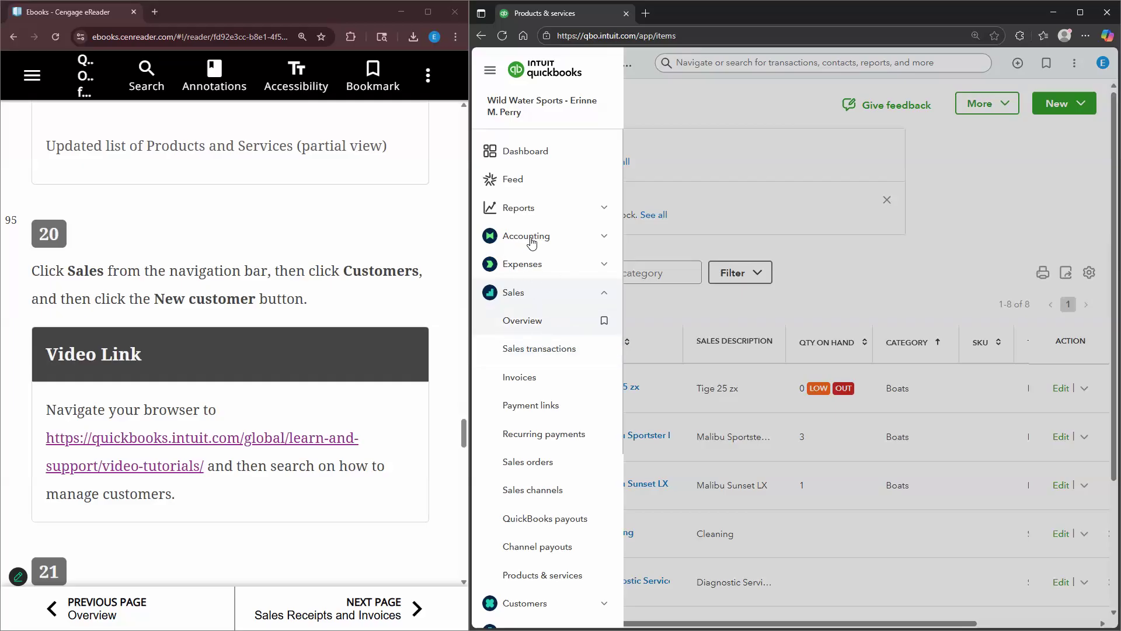
{"action": "scroll", "coordinate": [532, 241], "scroll_direction": "down", "scroll_amount": 1}
{"action": "left_click", "coordinate": [540, 323]}
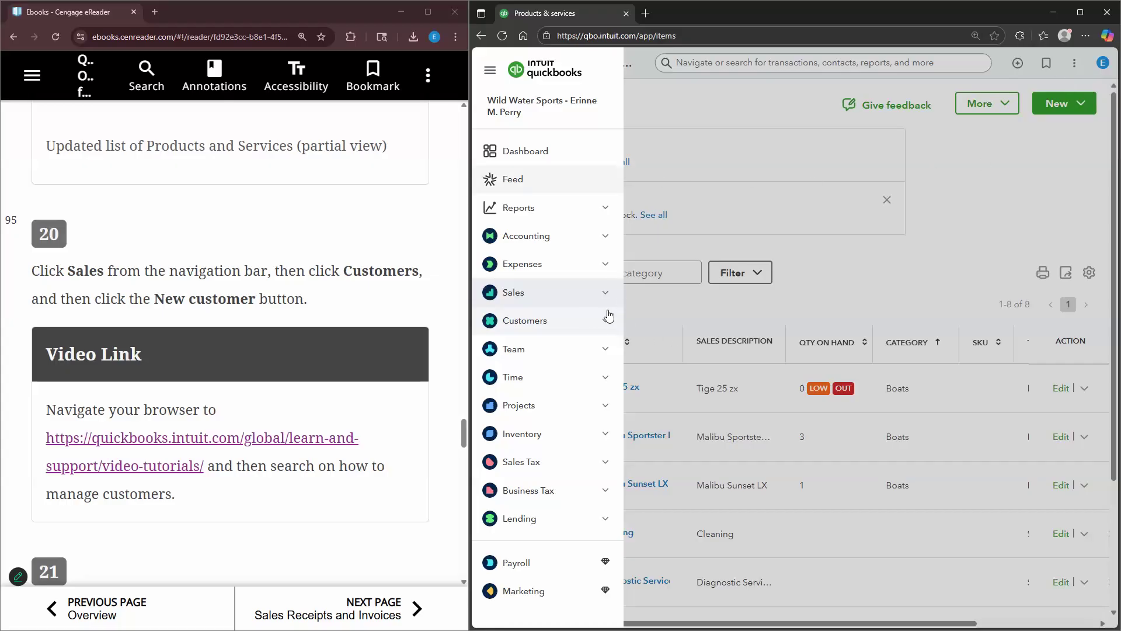
{"action": "left_click", "coordinate": [717, 68]}
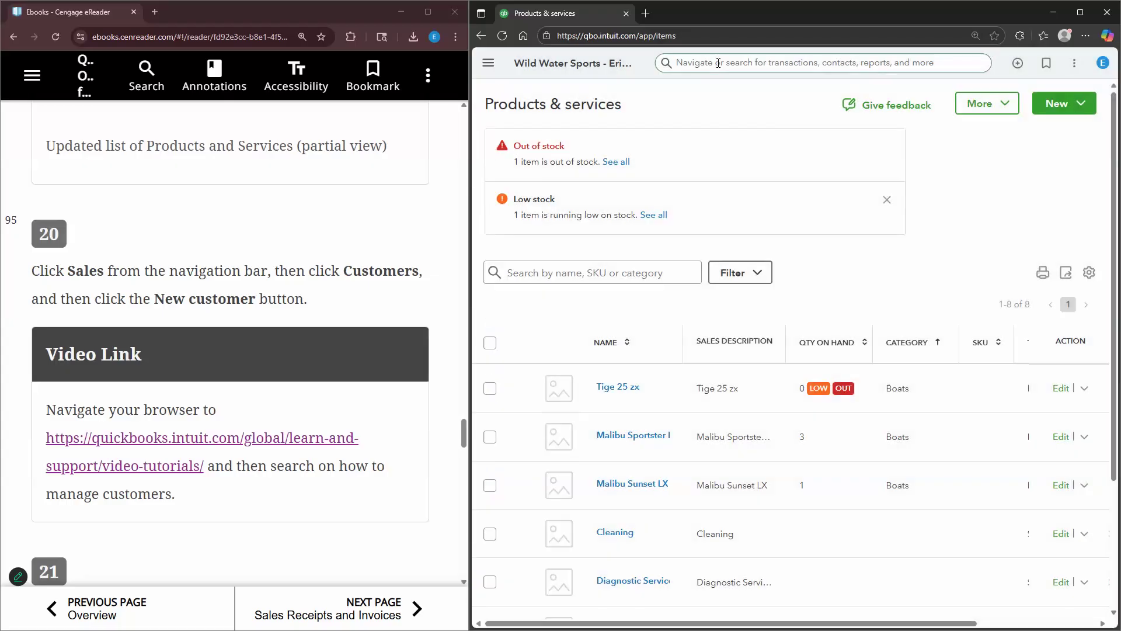
{"action": "type", "text": "cu"}
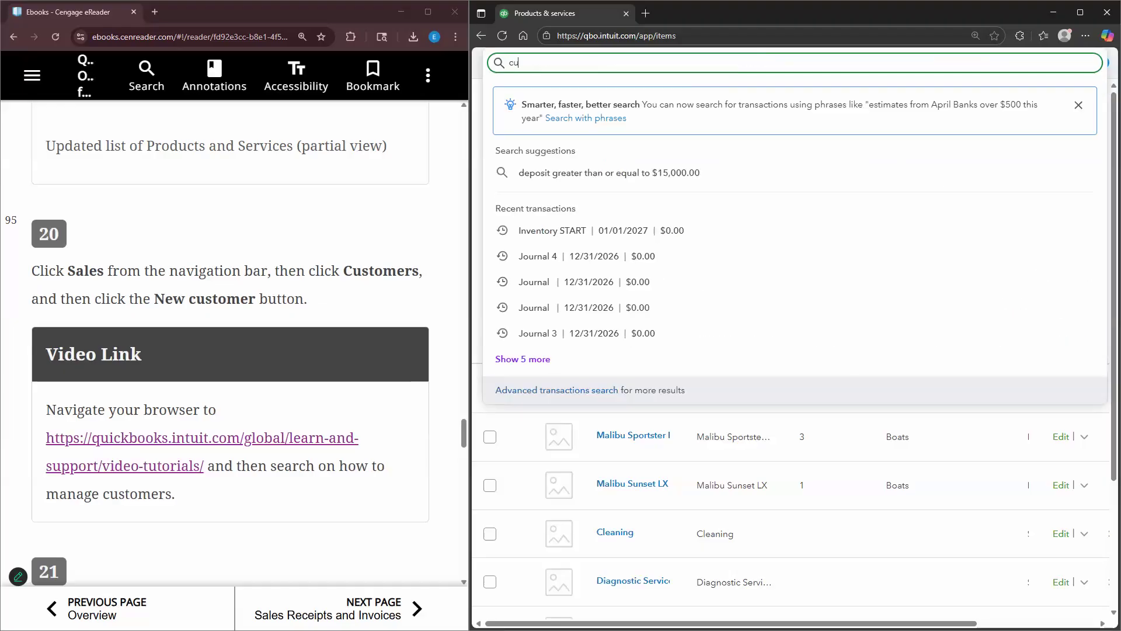
{"action": "type", "text": "stome"}
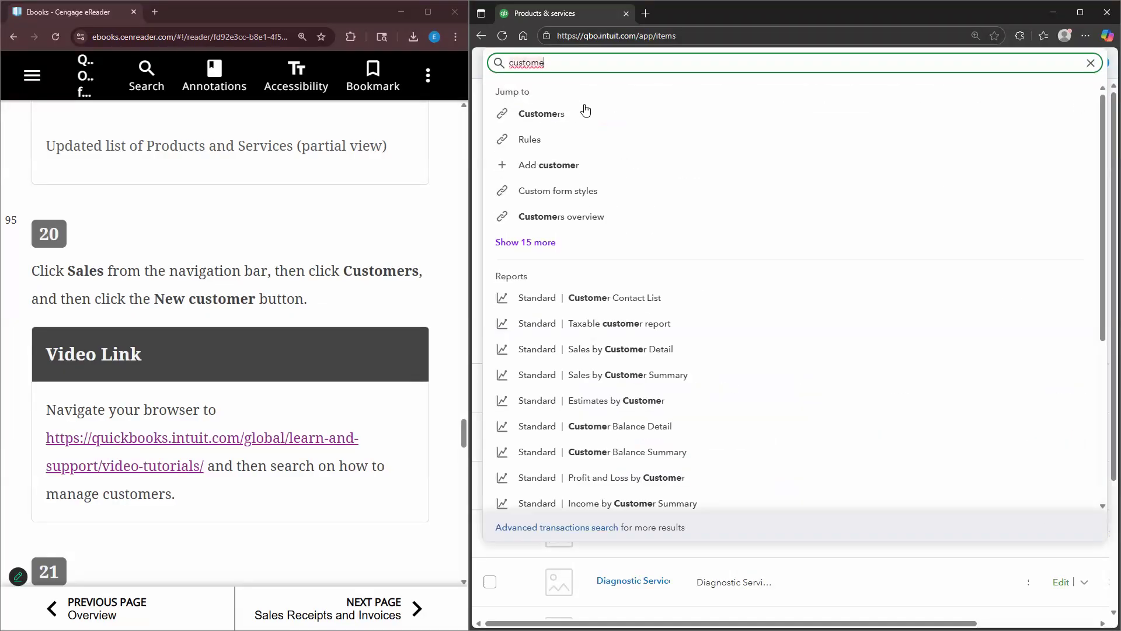
{"action": "left_click", "coordinate": [1091, 63]}
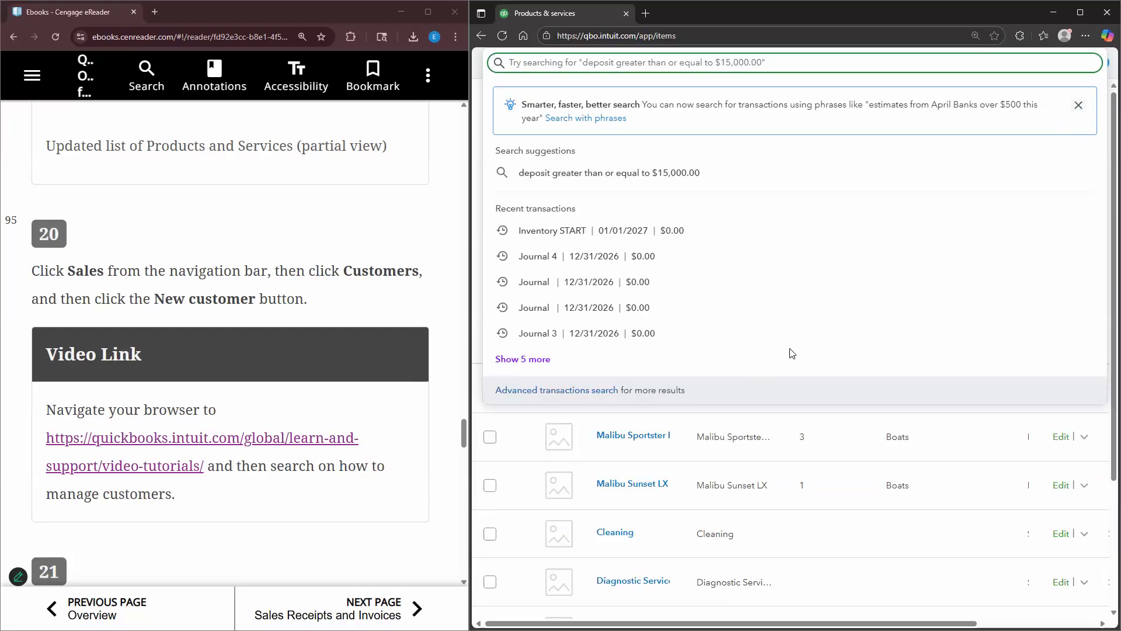
{"action": "key", "text": "Escape"}
- Open the Customer Hub overview and look through the page
{"action": "left_click", "coordinate": [487, 69]}
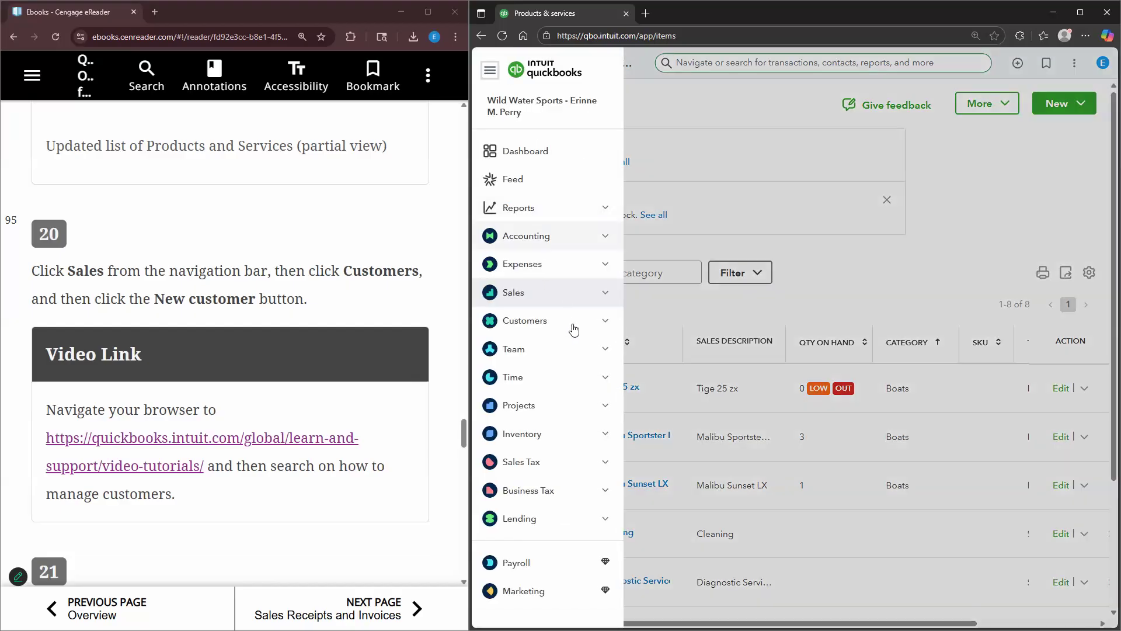
{"action": "left_click", "coordinate": [552, 329]}
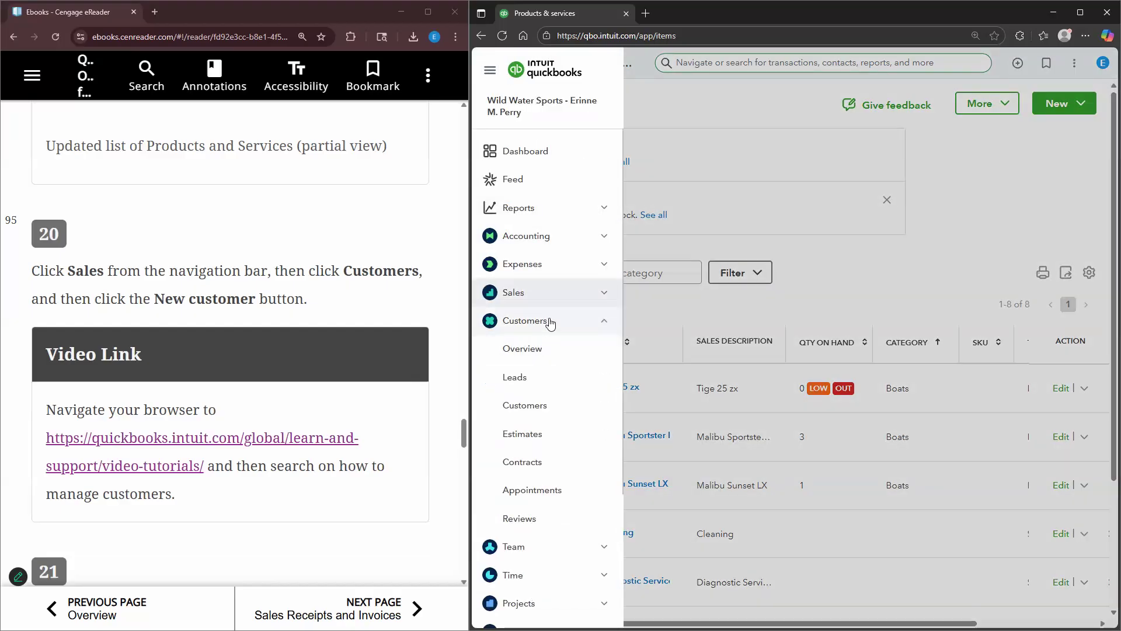
{"action": "left_click", "coordinate": [546, 320]}
{"action": "left_click", "coordinate": [539, 349]}
{"action": "left_click", "coordinate": [524, 320]}
{"action": "left_click", "coordinate": [538, 348]}
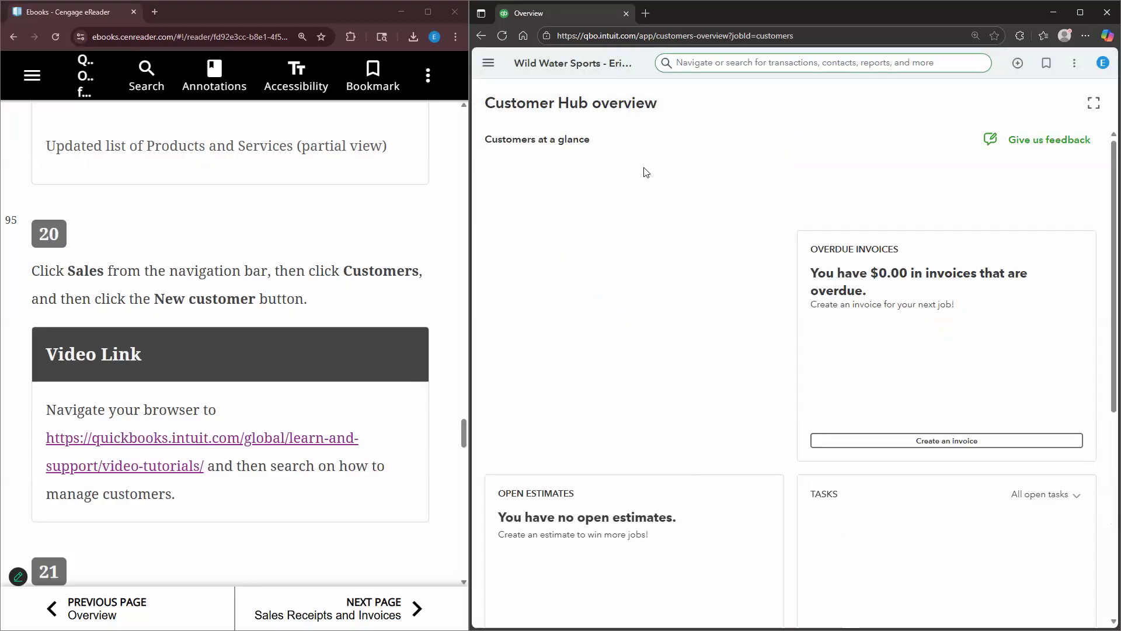
{"action": "scroll", "coordinate": [646, 257], "scroll_direction": "down", "scroll_amount": 5}
{"action": "scroll", "coordinate": [642, 234], "scroll_direction": "up", "scroll_amount": 5}
- Go to the list of customers in the Customers section
{"action": "left_click", "coordinate": [489, 65]}
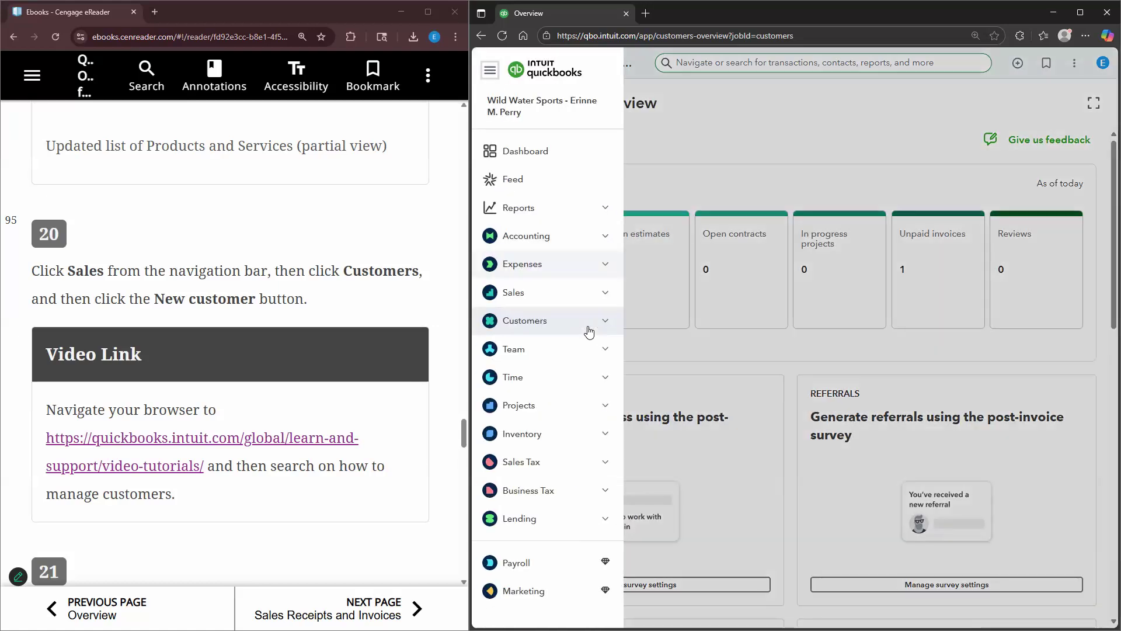
{"action": "left_click", "coordinate": [529, 327]}
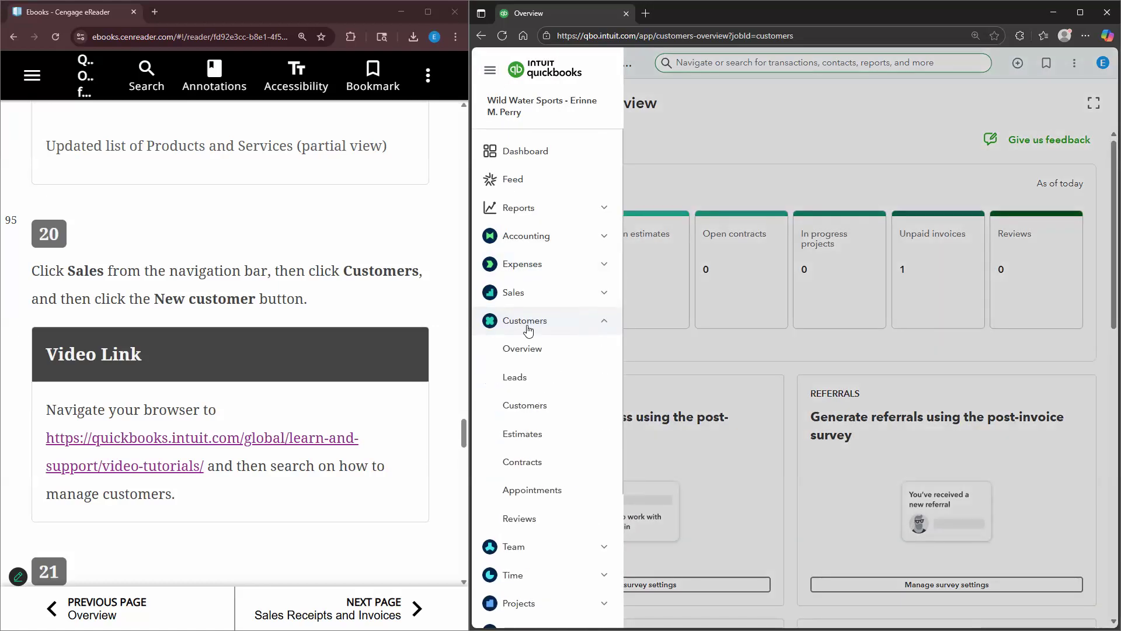
{"action": "left_click", "coordinate": [529, 415]}
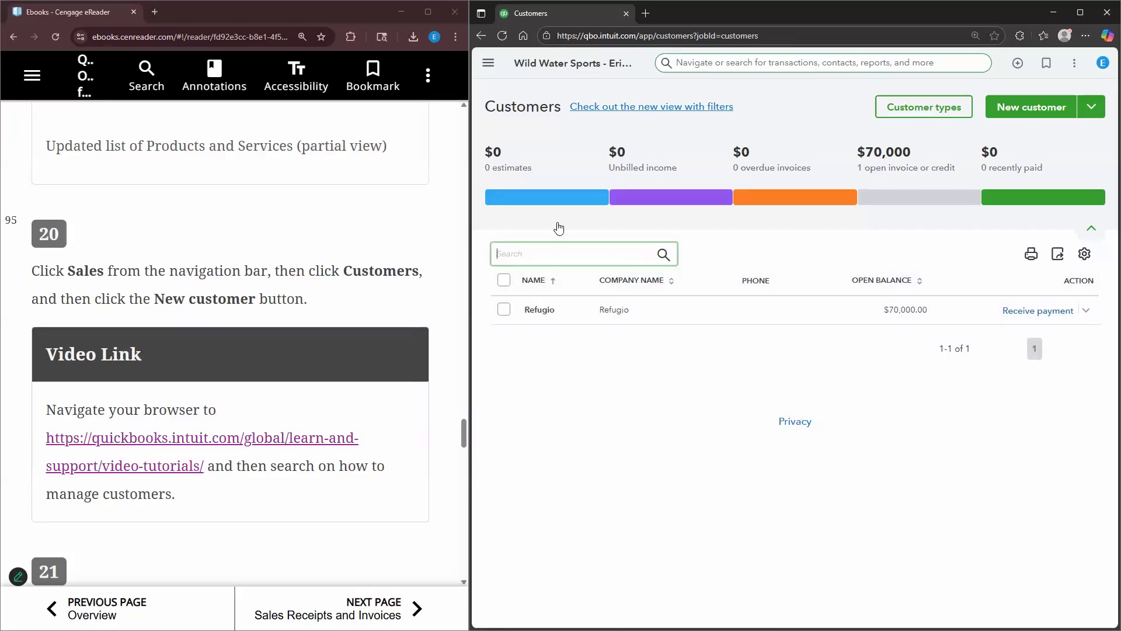
- Start a new customer and enter the contact's first and last name from textbook step 21
{"action": "left_click", "coordinate": [1031, 107]}
{"action": "scroll", "coordinate": [383, 301], "scroll_direction": "down", "scroll_amount": 4}
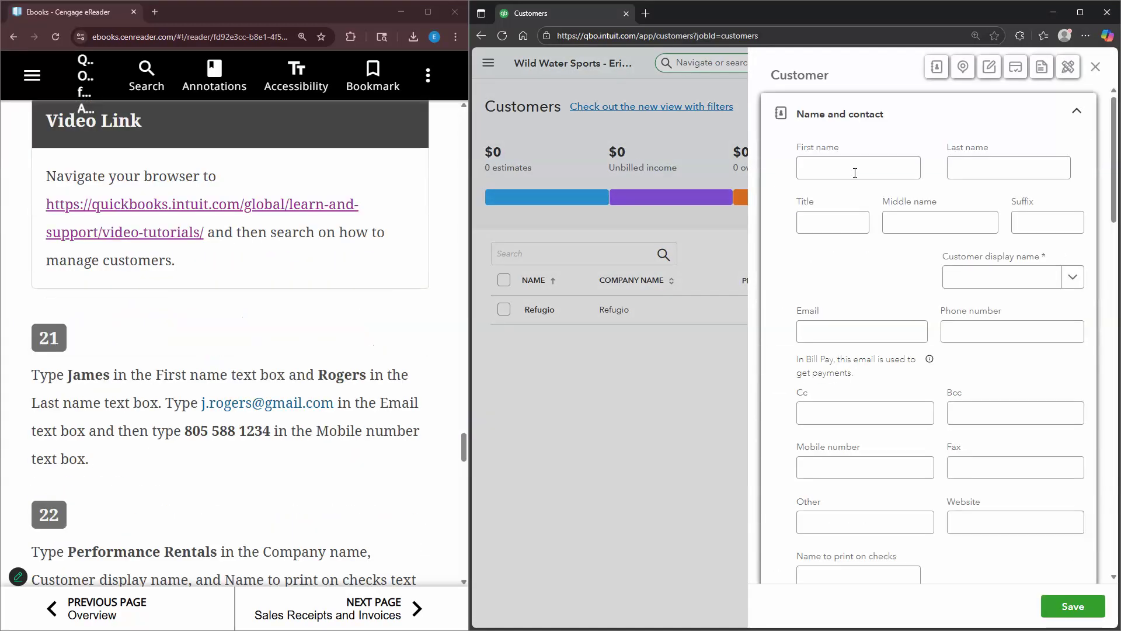
{"action": "left_click", "coordinate": [855, 170]}
{"action": "key", "text": "Escape"}
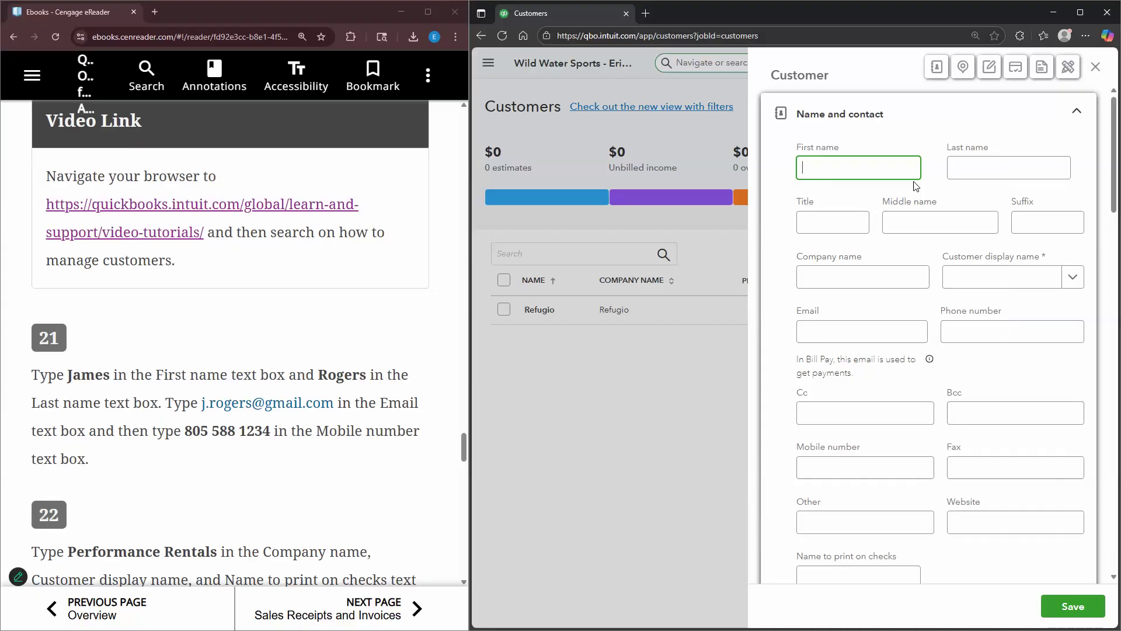
{"action": "type", "text": "James"}
{"action": "key", "text": "Tab"}
{"action": "scroll", "coordinate": [916, 186], "scroll_direction": "down", "scroll_amount": 1}
{"action": "type", "text": "Roges"}
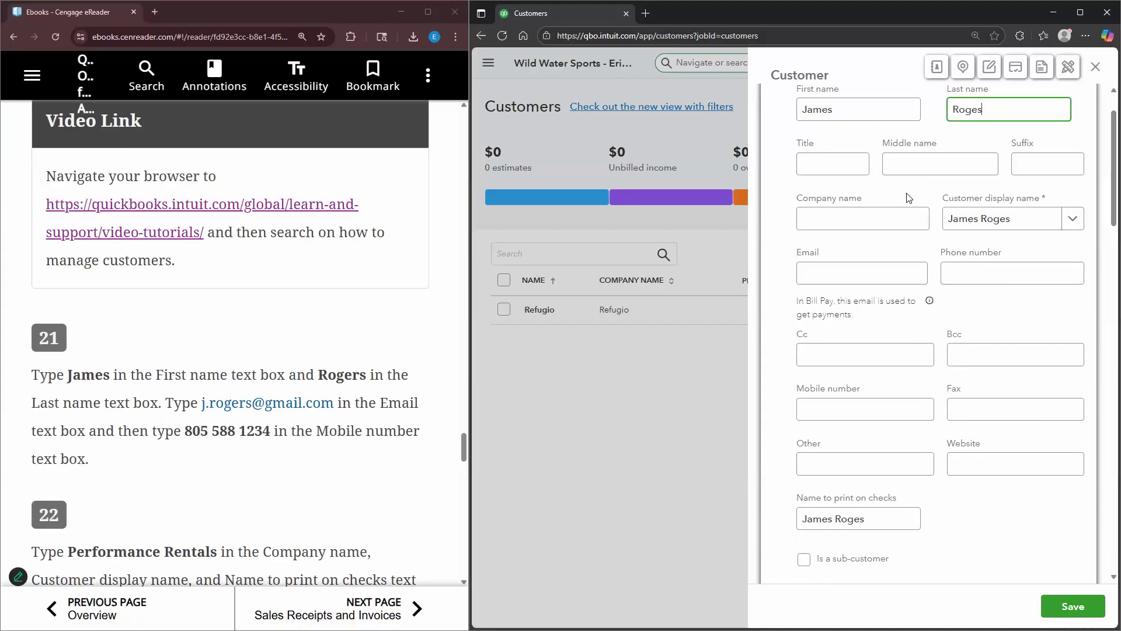
{"action": "left_click", "coordinate": [912, 172]}
- Copy the contact's email address from textbook step 21 into the new customer's Email field
{"action": "left_click_drag", "start_coordinate": [212, 404], "coordinate": [338, 404]}
{"action": "key", "text": "ctrl+c"}
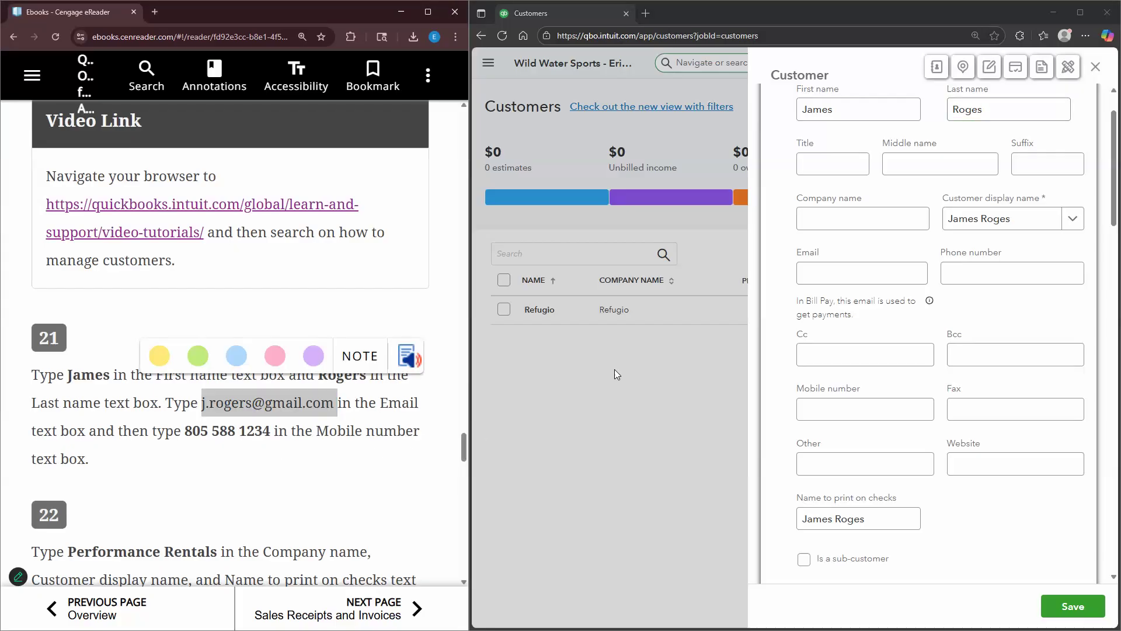
{"action": "left_click", "coordinate": [810, 272]}
{"action": "key", "text": "ctrl+v"}
{"action": "left_click", "coordinate": [279, 387]}
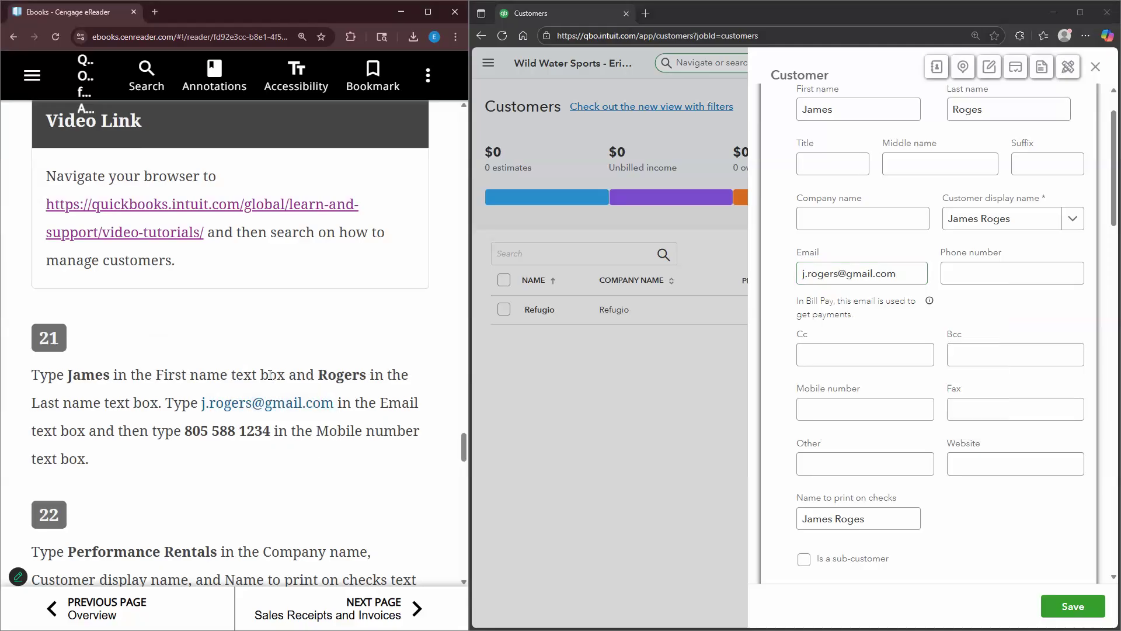
- Copy the contact's phone number from textbook step 21 into the new customer's Phone number field
{"action": "scroll", "coordinate": [275, 380], "scroll_direction": "down", "scroll_amount": 2}
{"action": "left_click_drag", "start_coordinate": [271, 374], "coordinate": [192, 380]}
{"action": "key", "text": "ctrl+c"}
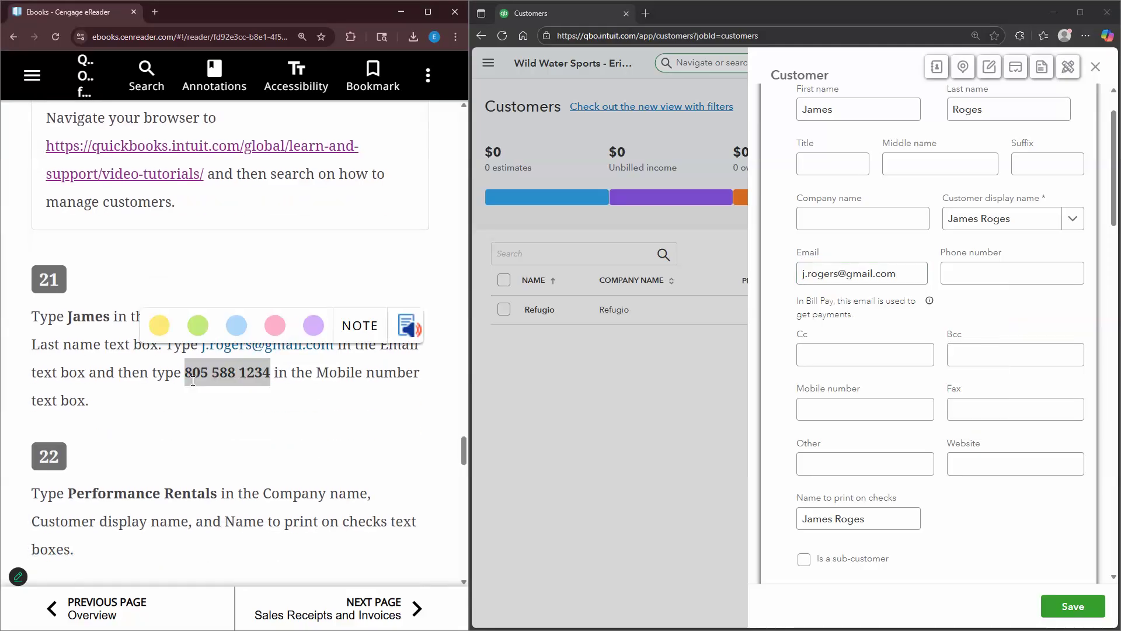
{"action": "left_click", "coordinate": [1002, 275]}
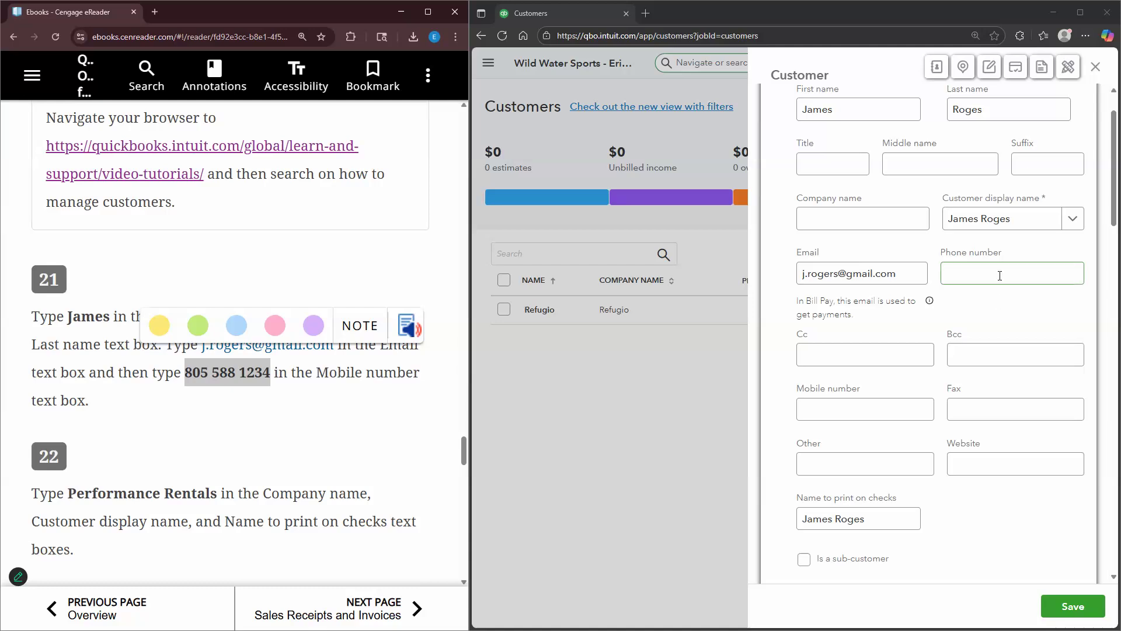
{"action": "key", "text": "ctrl+v"}
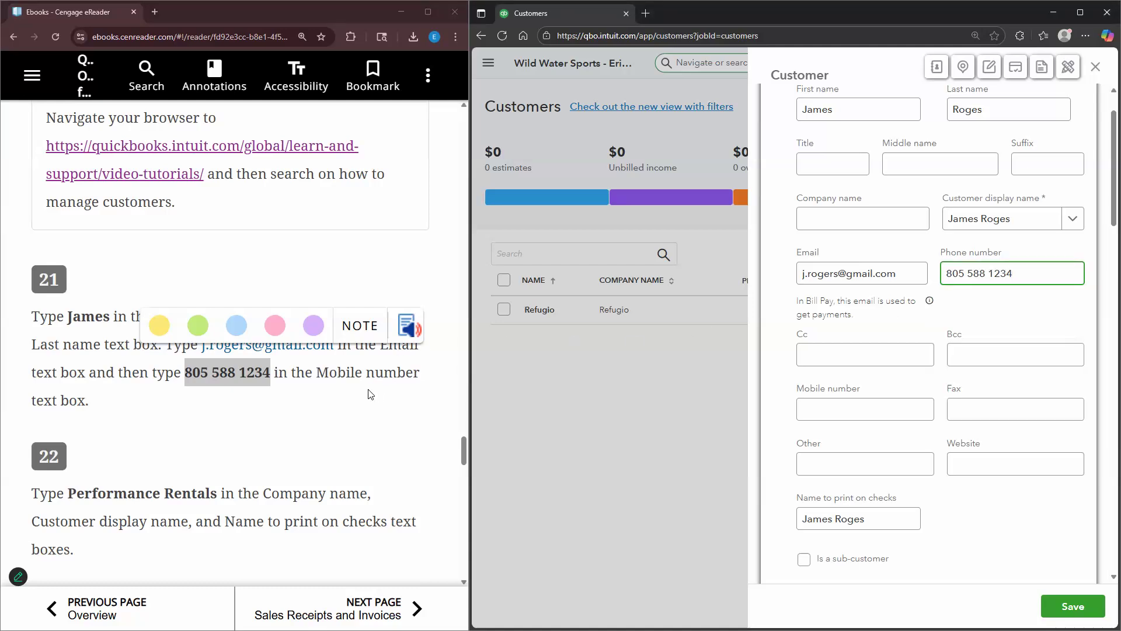
- Set the company name and customer display name to Performance Rentals, as given in textbook step 22
{"action": "scroll", "coordinate": [288, 393], "scroll_direction": "down", "scroll_amount": 2}
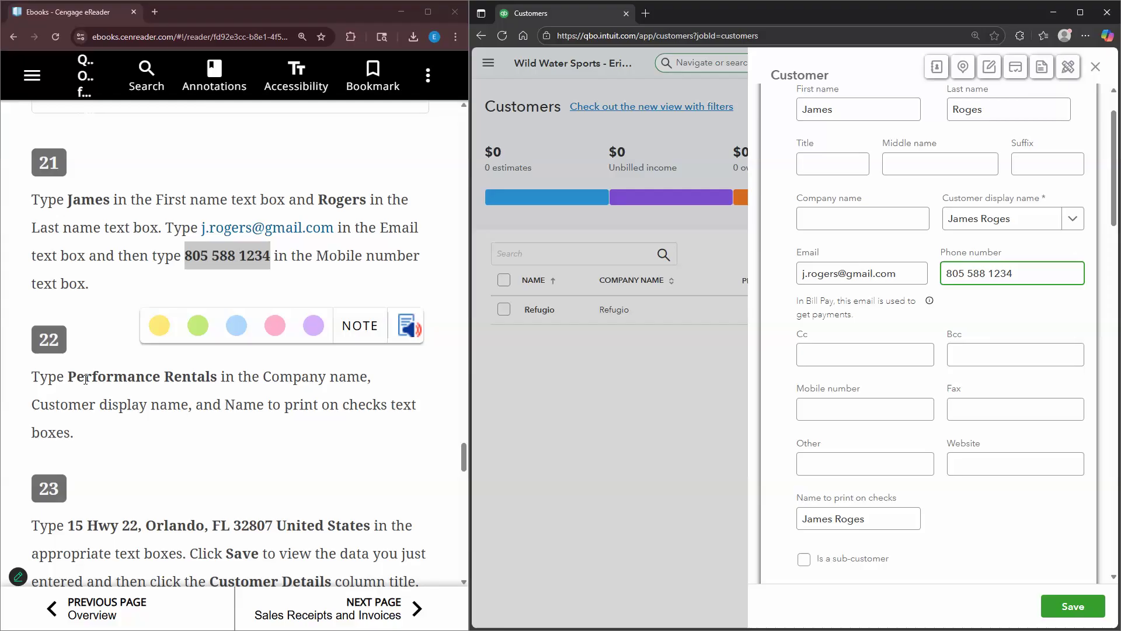
{"action": "left_click_drag", "start_coordinate": [218, 377], "coordinate": [69, 376]}
{"action": "key", "text": "ctrl+c"}
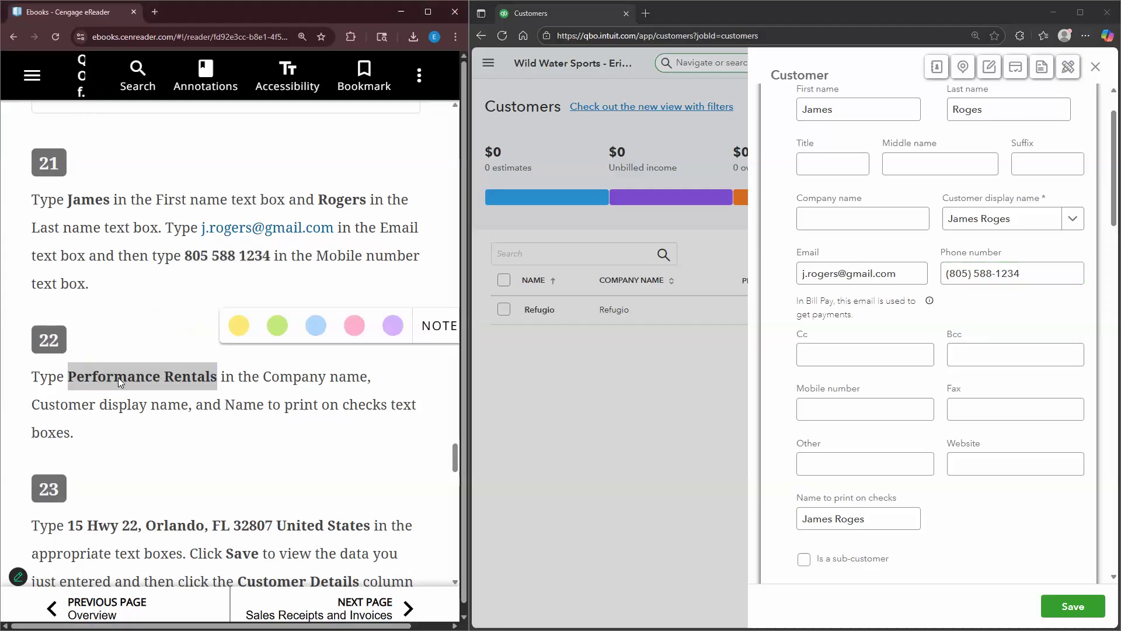
{"action": "left_click", "coordinate": [864, 219]}
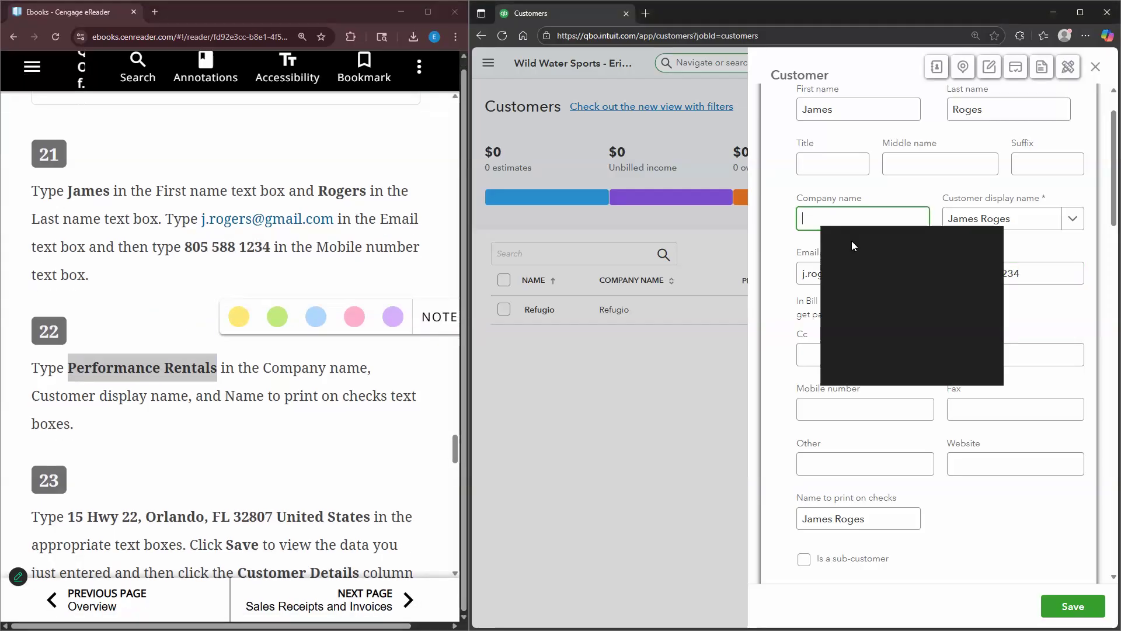
{"action": "key", "text": "ctrl+v"}
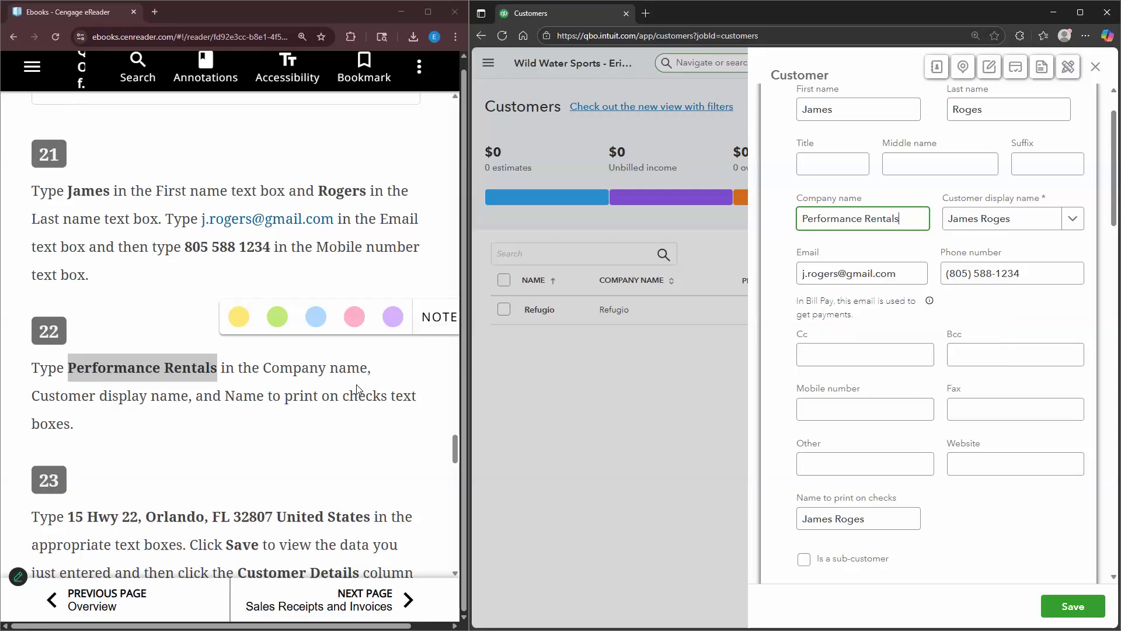
{"action": "left_click", "coordinate": [258, 400]}
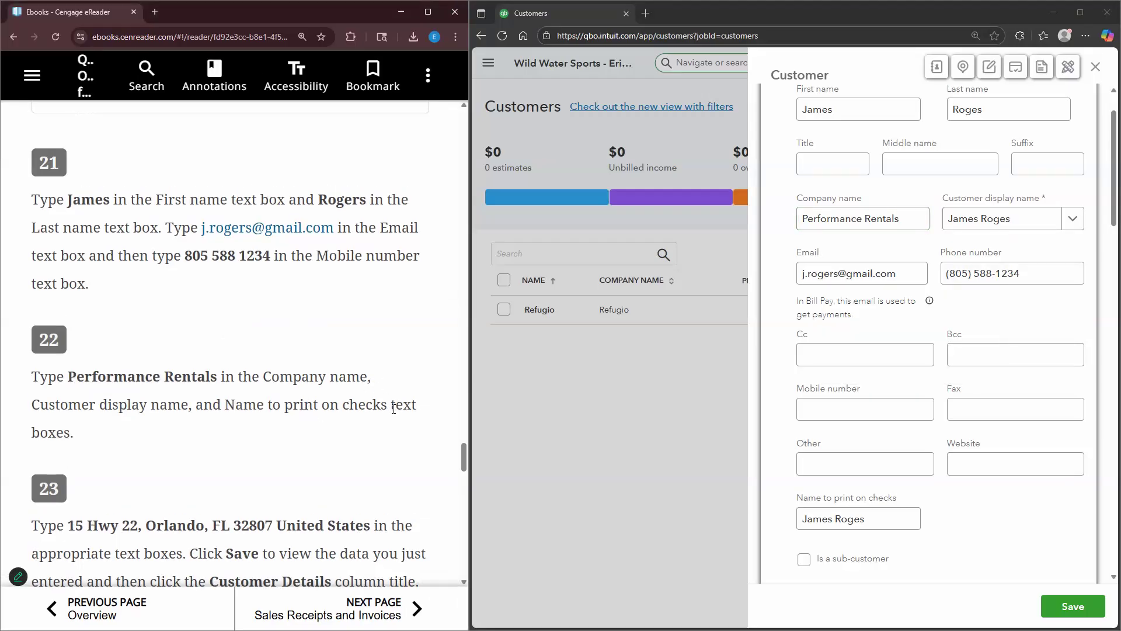
{"action": "left_click", "coordinate": [1068, 224]}
{"action": "key", "text": "Return"}
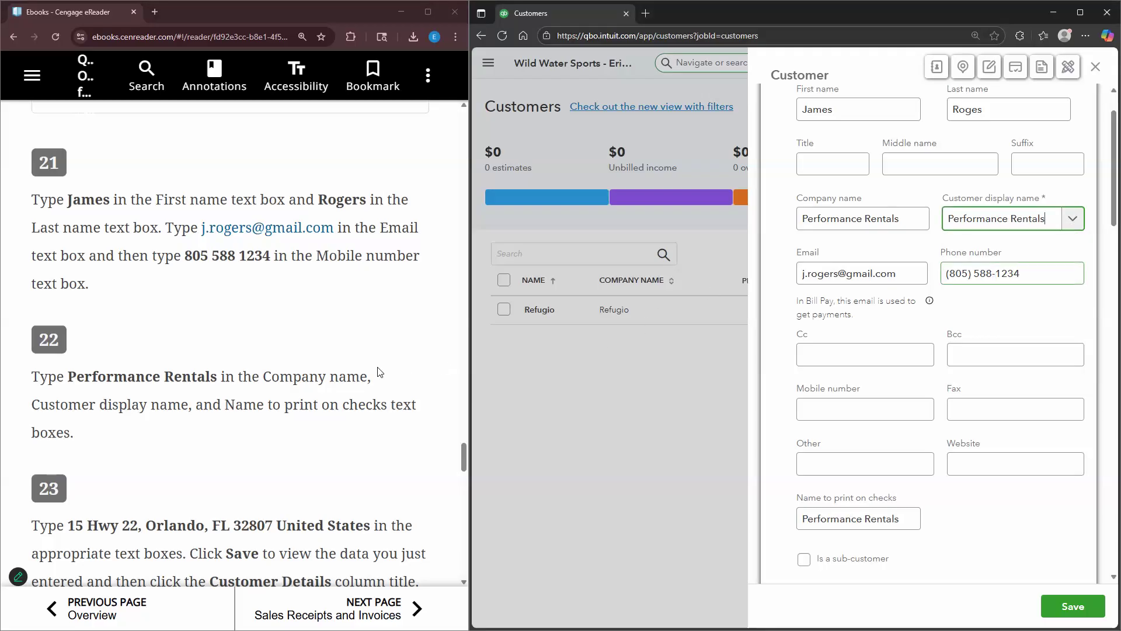
- Copy the street address from textbook step 23 into Street address 1 of the billing address
{"action": "scroll", "coordinate": [199, 369], "scroll_direction": "down", "scroll_amount": 2}
{"action": "scroll", "coordinate": [200, 369], "scroll_direction": "down", "scroll_amount": 1}
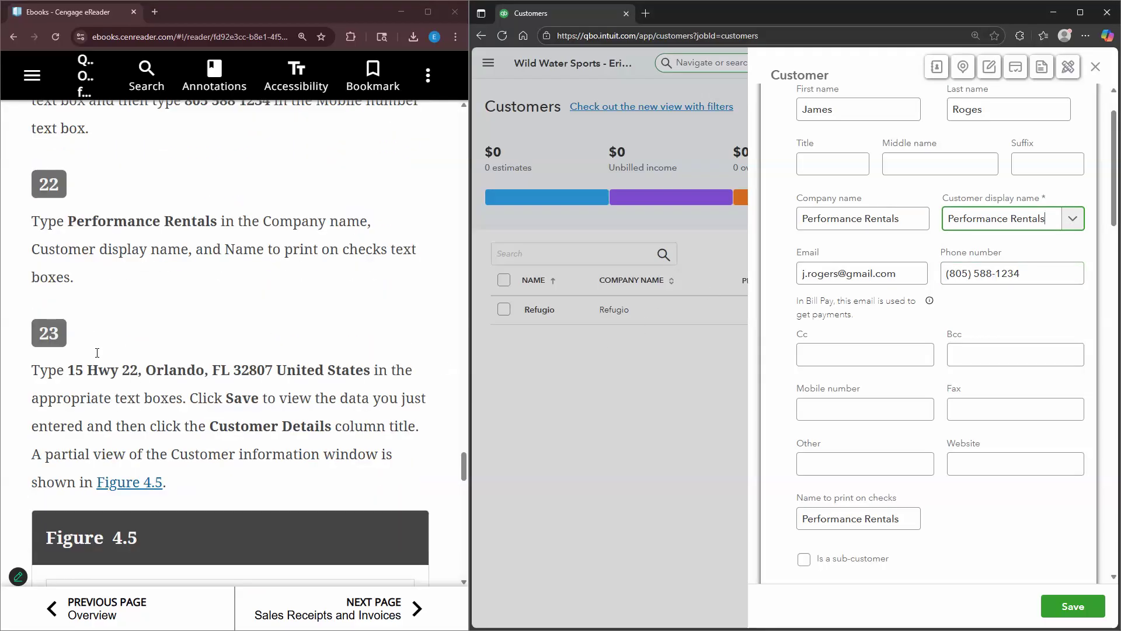
{"action": "scroll", "coordinate": [960, 402], "scroll_direction": "down", "scroll_amount": 5}
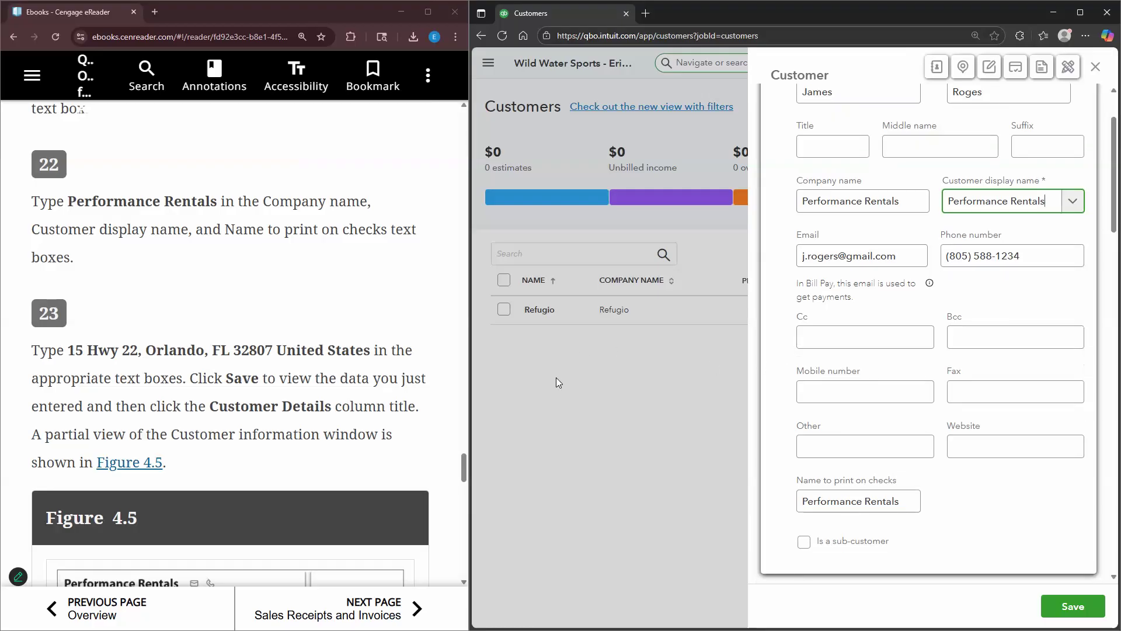
{"action": "left_click_drag", "start_coordinate": [68, 349], "coordinate": [139, 349]}
{"action": "key", "text": "ctrl+c"}
{"action": "left_click", "coordinate": [843, 358]}
{"action": "key", "text": "ctrl+v"}
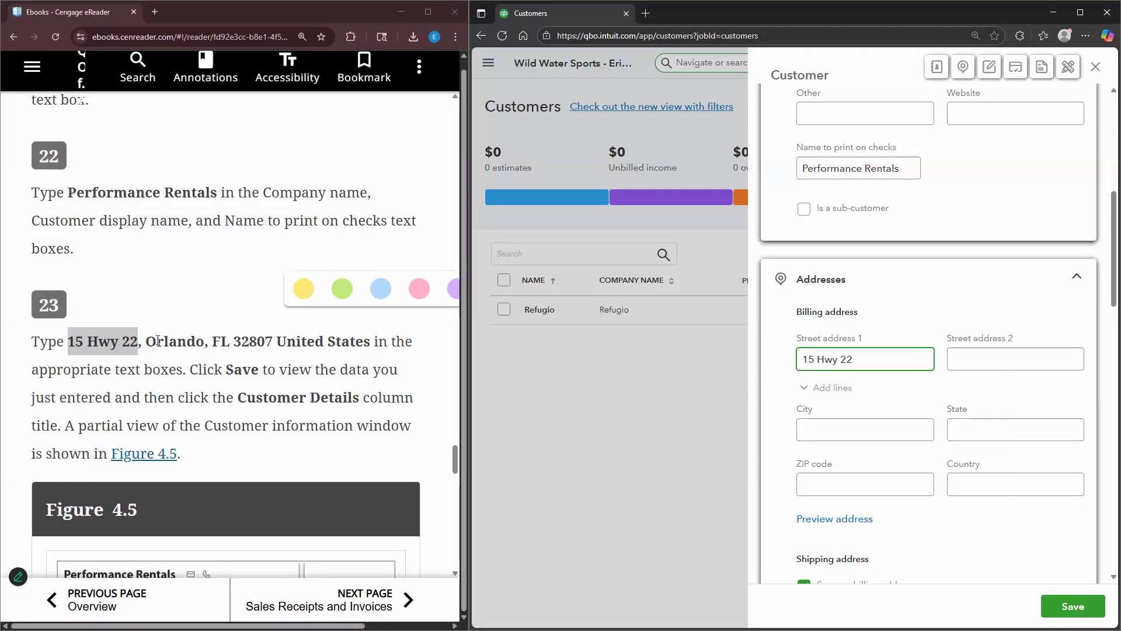
- Fill in the City and State of the customer's billing address from textbook step 23
{"action": "double_click", "coordinate": [175, 342]}
{"action": "key", "text": "ctrl+c"}
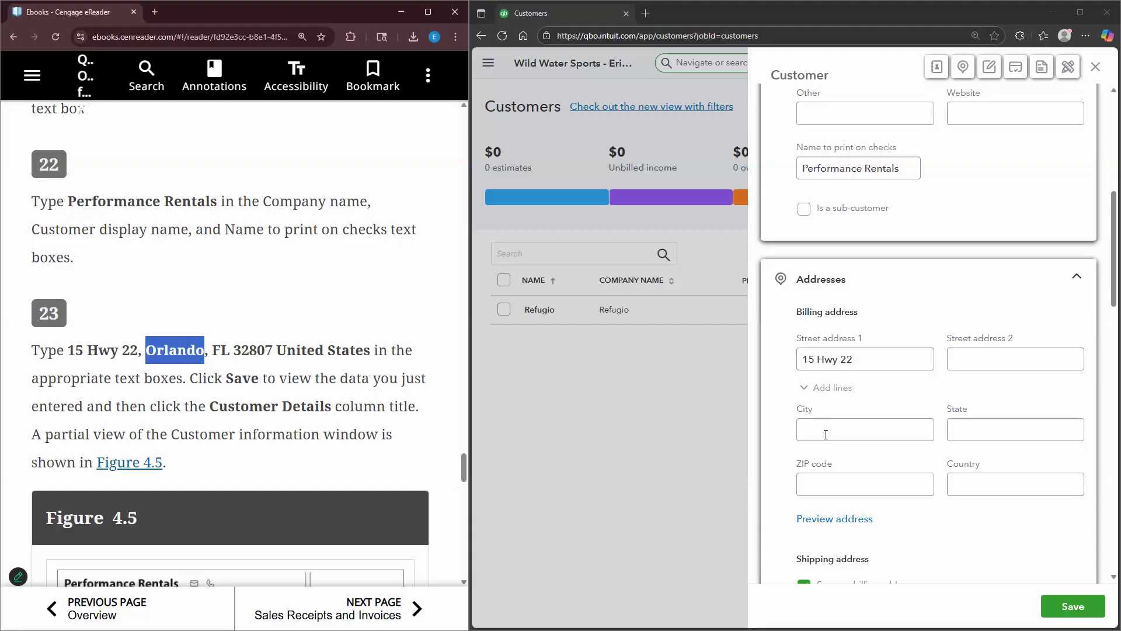
{"action": "left_click", "coordinate": [824, 431]}
{"action": "key", "text": "ctrl+v"}
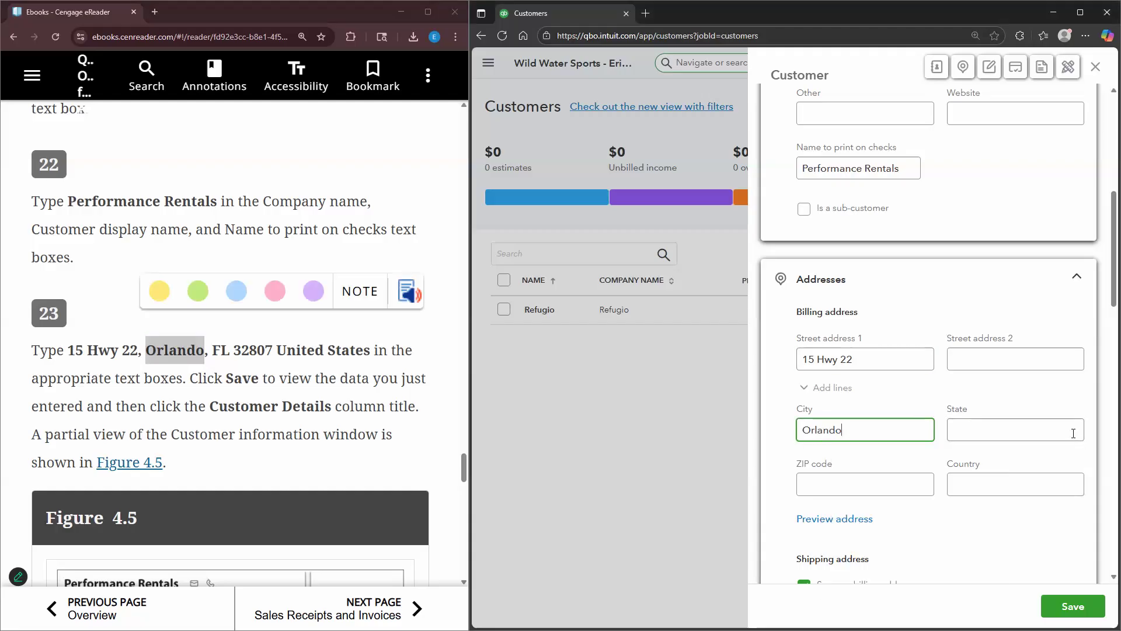
{"action": "left_click", "coordinate": [1073, 434]}
{"action": "type", "text": "FL"}
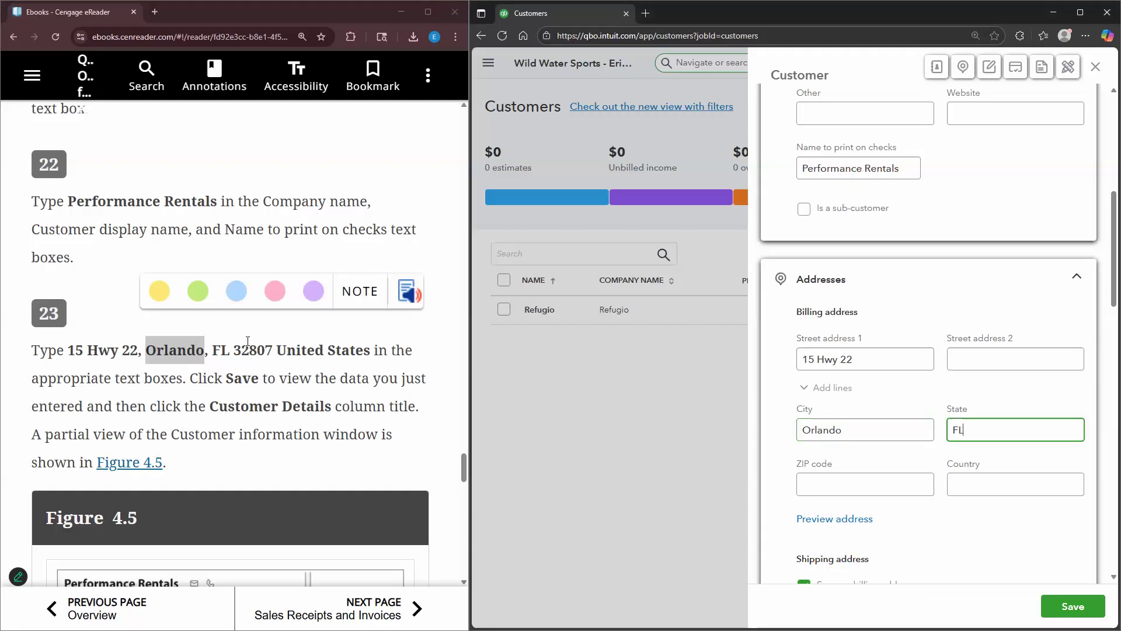
- Copy the ZIP code and country from textbook step 23 into the customer's billing address
{"action": "double_click", "coordinate": [253, 349]}
{"action": "key", "text": "ctrl+c"}
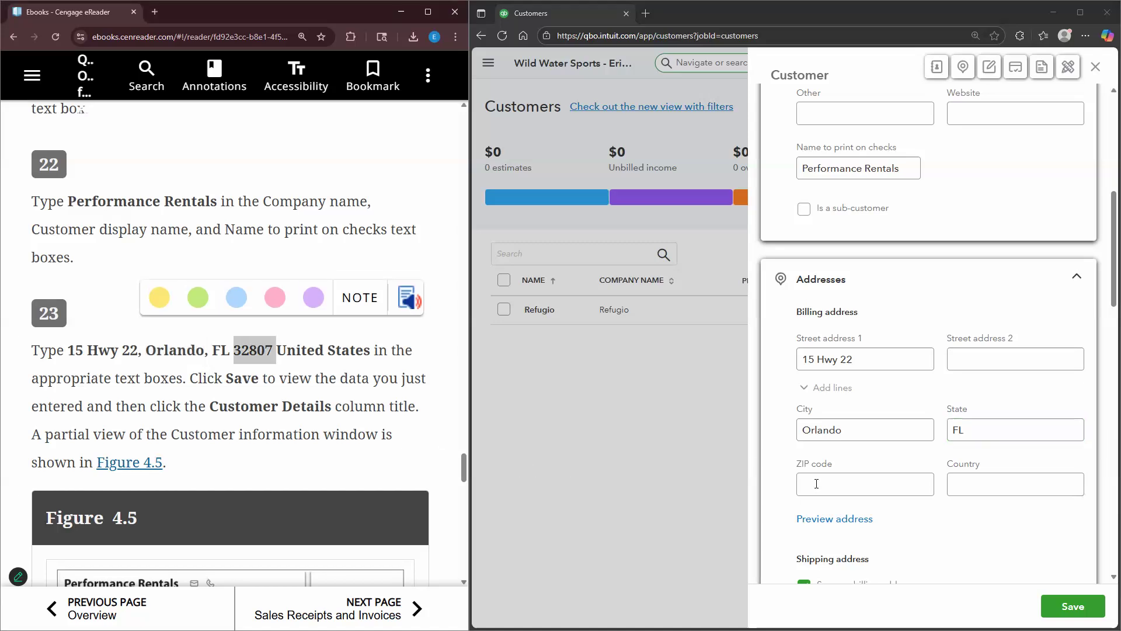
{"action": "left_click", "coordinate": [817, 483]}
{"action": "key", "text": "ctrl+v"}
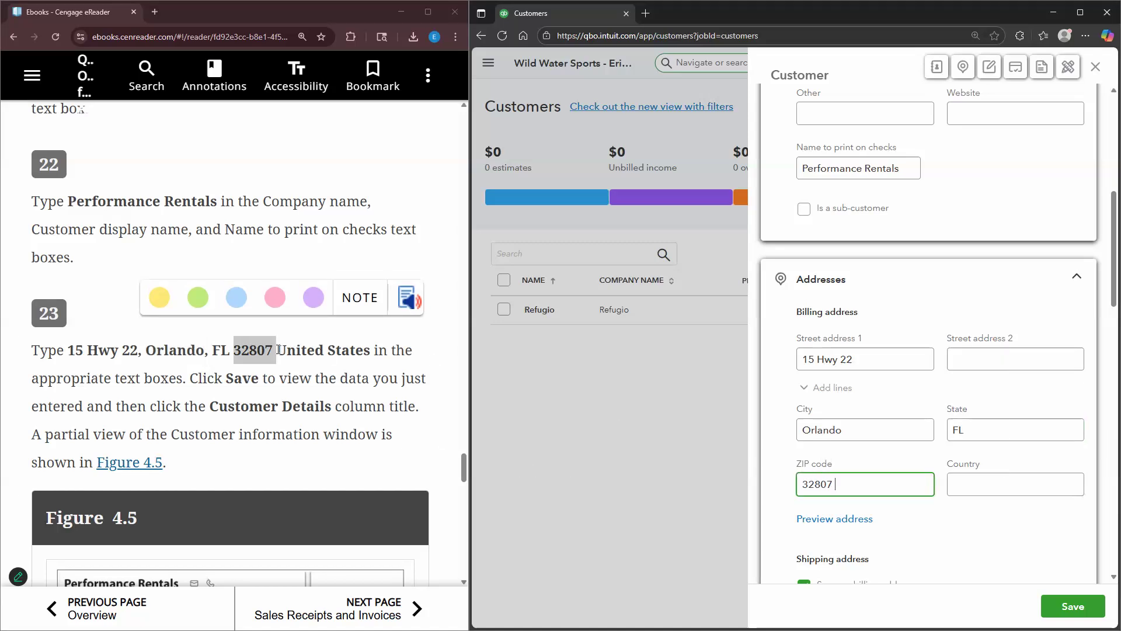
{"action": "left_click", "coordinate": [365, 348]}
{"action": "left_click_drag", "start_coordinate": [277, 350], "coordinate": [370, 350]}
{"action": "key", "text": "ctrl+c"}
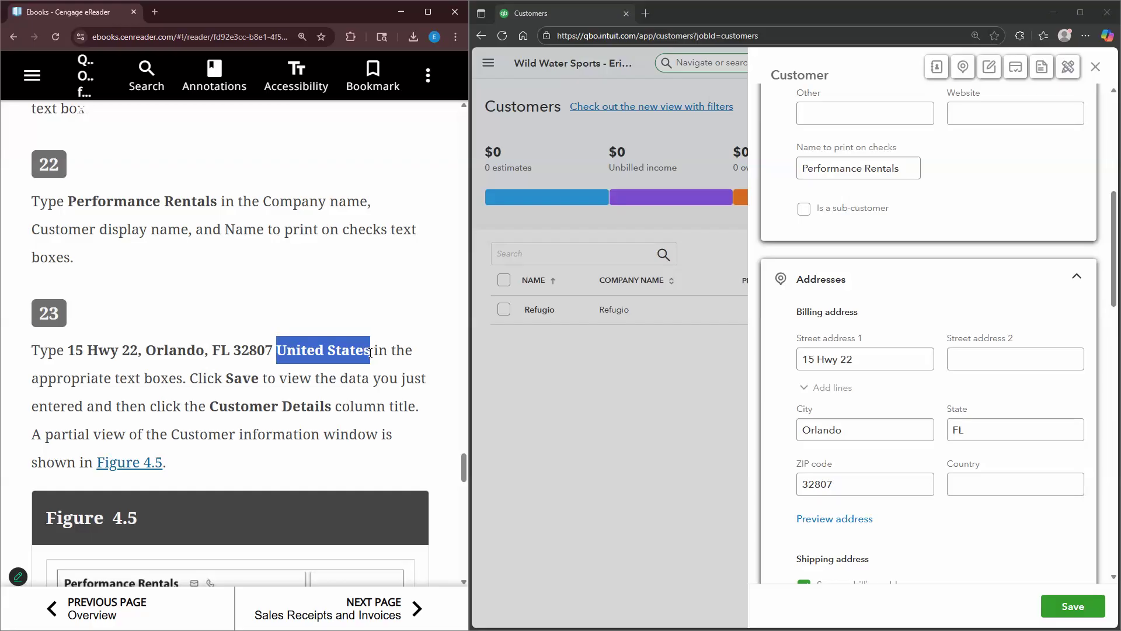
{"action": "left_click", "coordinate": [1002, 487]}
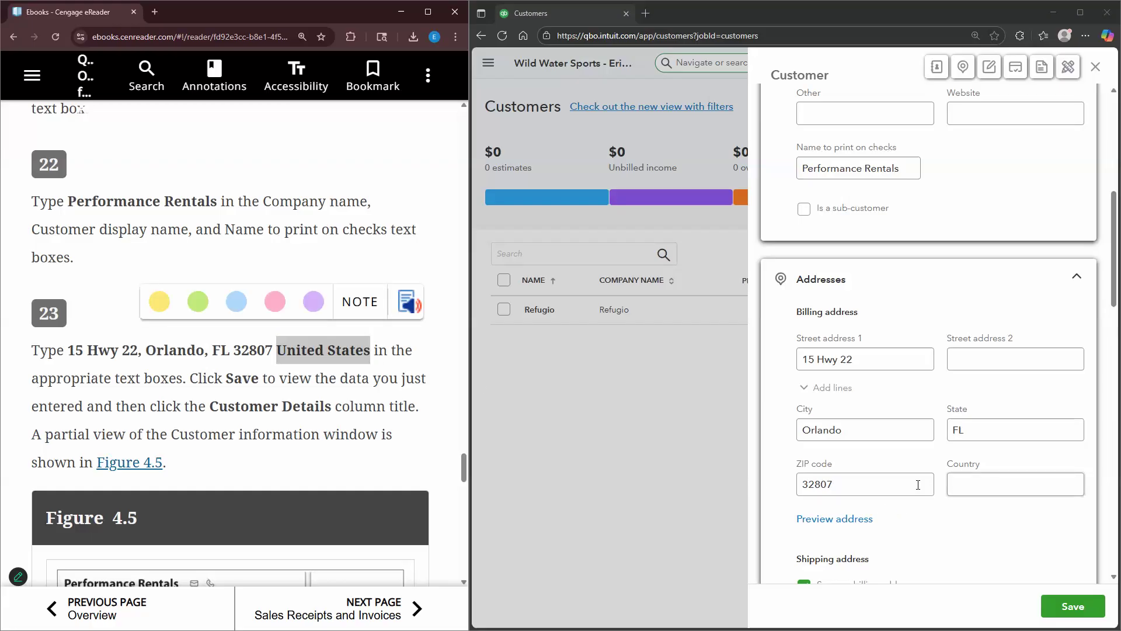
{"action": "key", "text": "ctrl+v"}
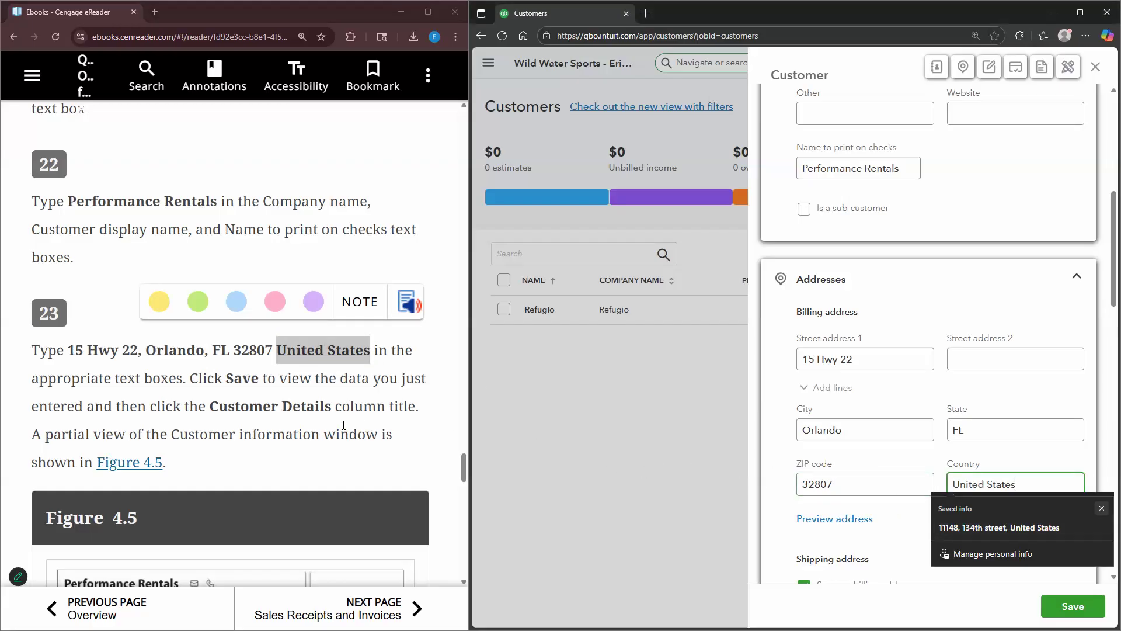
- Save the Performance Rentals customer and compare its page with Figure 4.5 in the textbook
{"action": "scroll", "coordinate": [345, 430], "scroll_direction": "down", "scroll_amount": 1}
{"action": "left_click", "coordinate": [429, 272]}
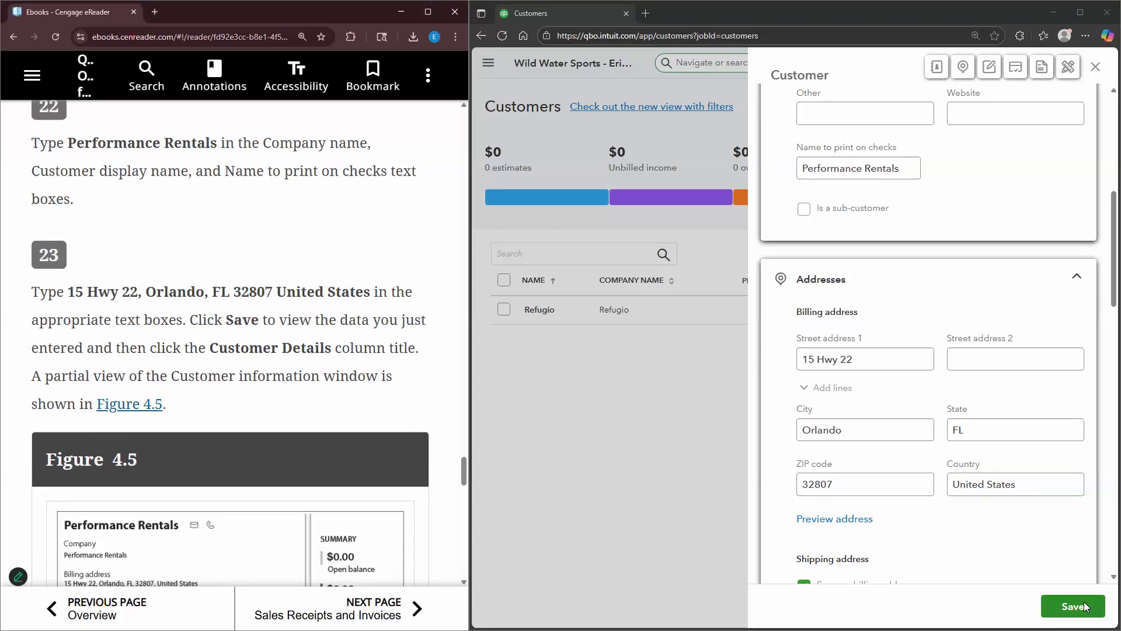
{"action": "left_click", "coordinate": [998, 543]}
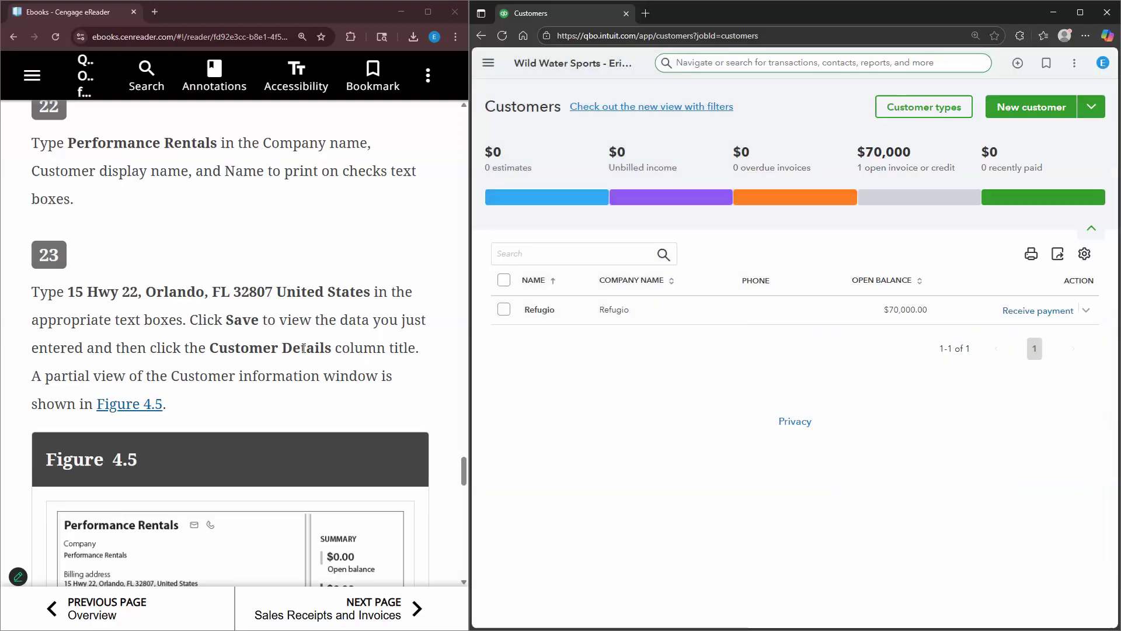
{"action": "scroll", "coordinate": [301, 304], "scroll_direction": "down", "scroll_amount": 1}
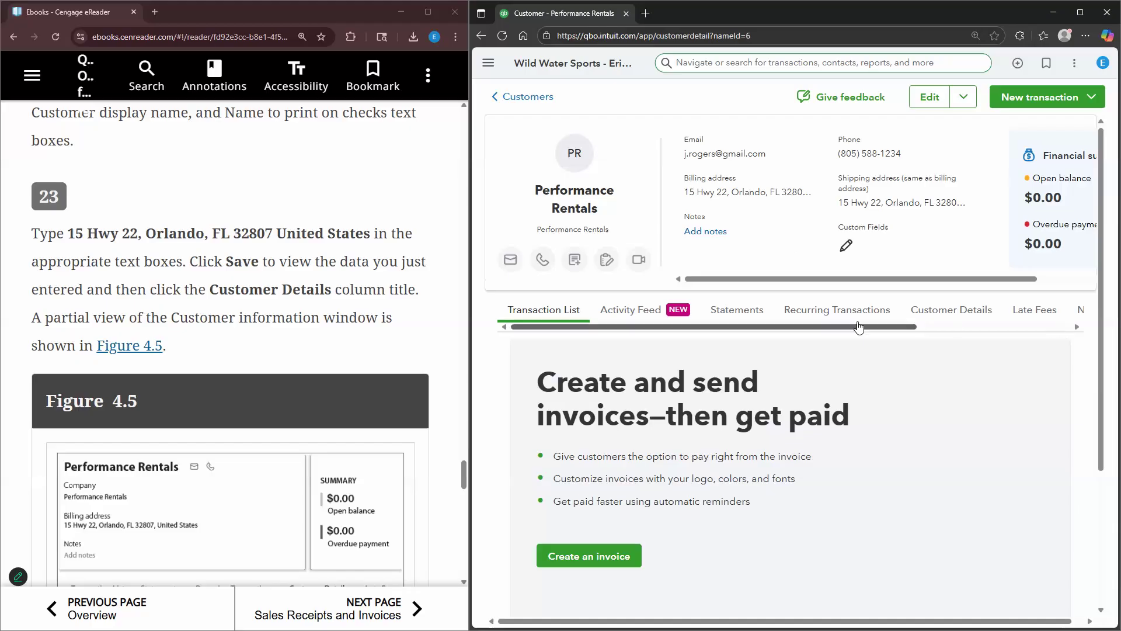
{"action": "scroll", "coordinate": [446, 282], "scroll_direction": "down", "scroll_amount": 1}
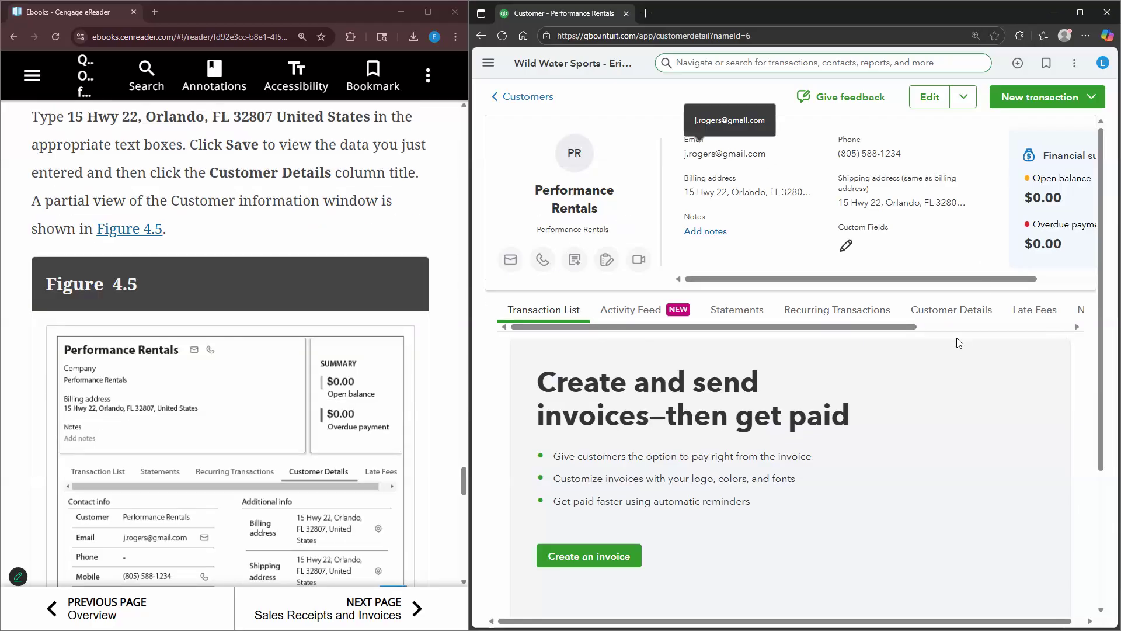
{"action": "left_click", "coordinate": [408, 454]}
{"action": "scroll", "coordinate": [408, 454], "scroll_direction": "down", "scroll_amount": 2}
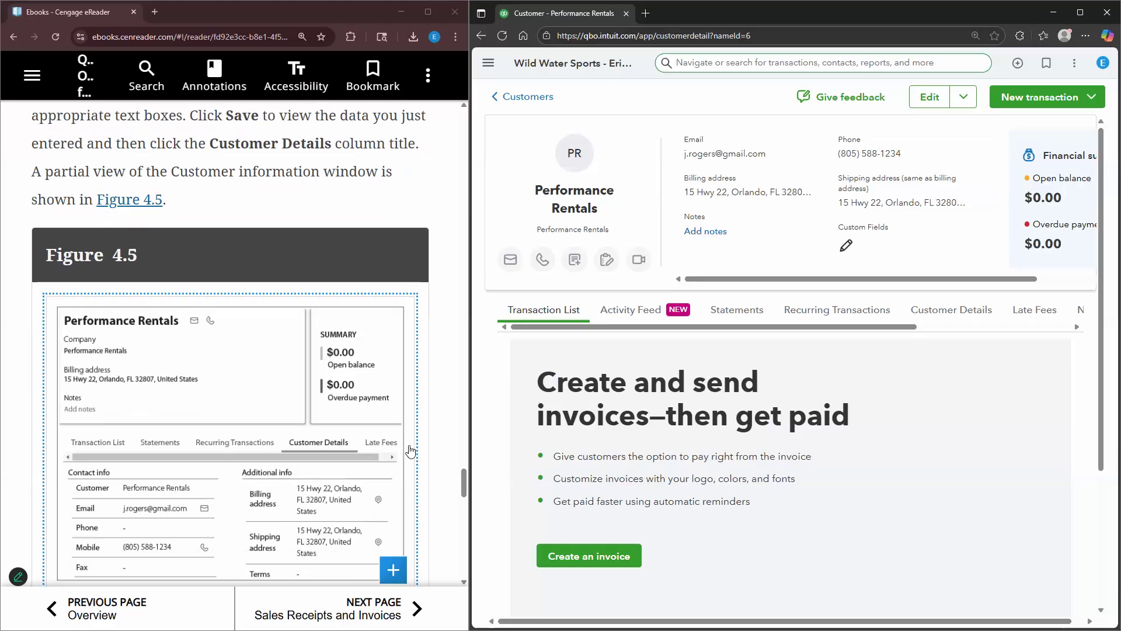
{"action": "scroll", "coordinate": [422, 444], "scroll_direction": "down", "scroll_amount": 4}
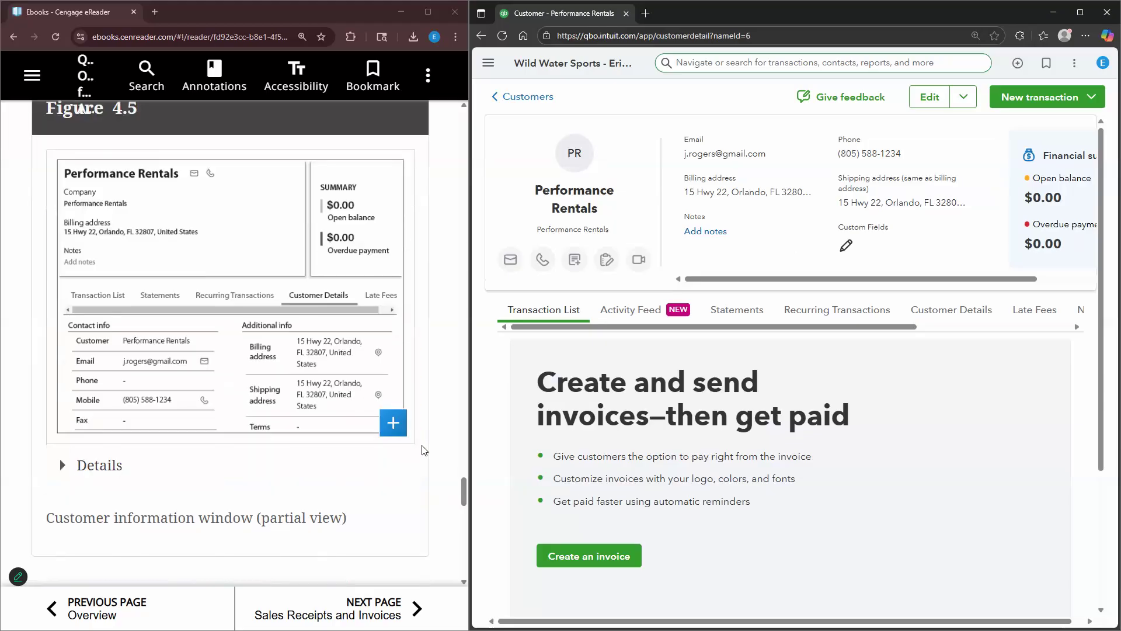
- Edit the Performance Rentals customer to set its payment terms to Net 30, and save the record
{"action": "left_click", "coordinate": [937, 102]}
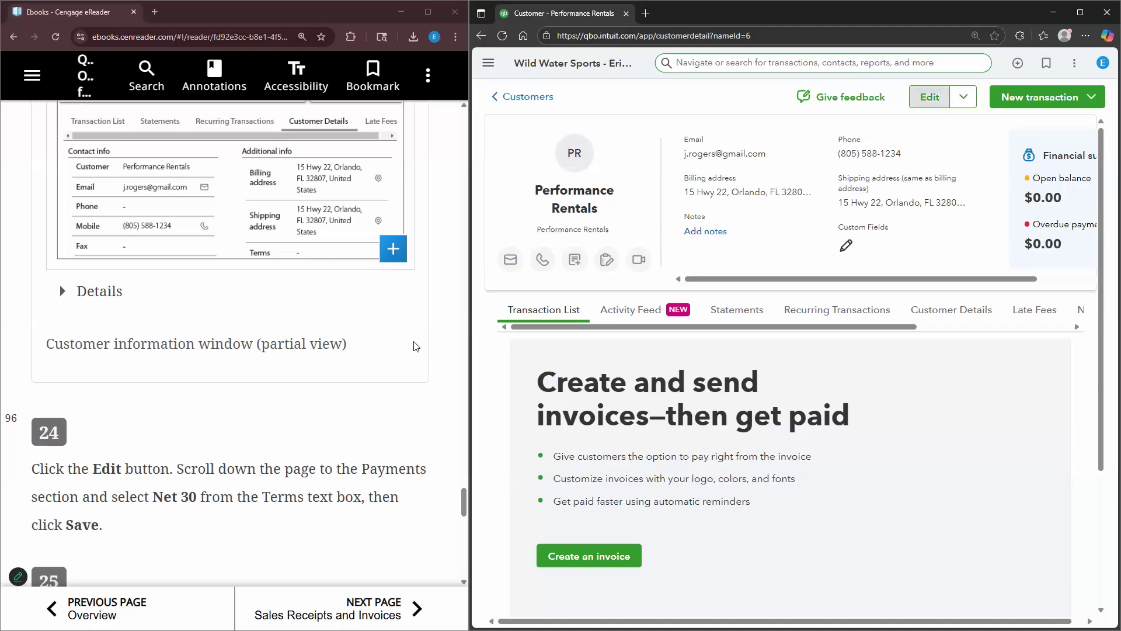
{"action": "scroll", "coordinate": [401, 427], "scroll_direction": "down", "scroll_amount": 1}
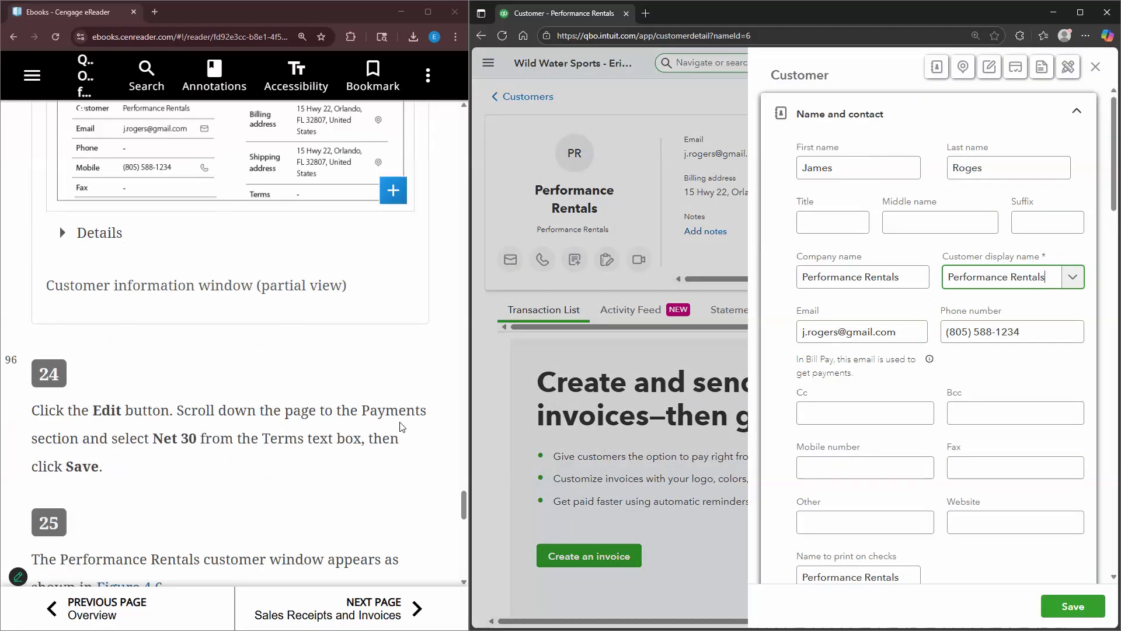
{"action": "scroll", "coordinate": [888, 390], "scroll_direction": "down", "scroll_amount": 15}
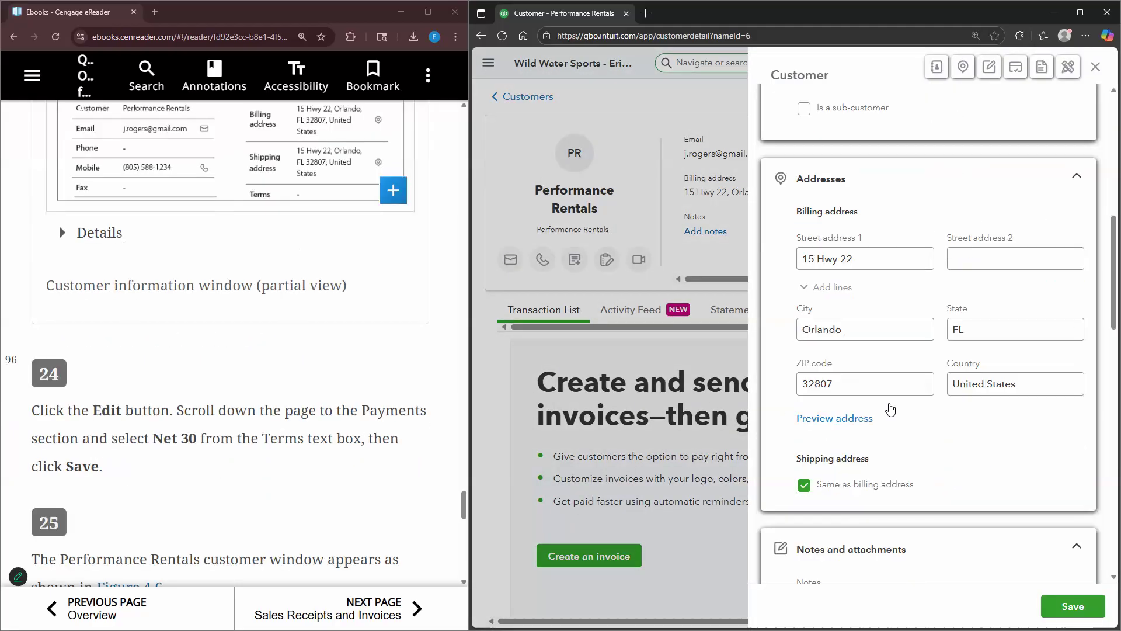
{"action": "scroll", "coordinate": [854, 139], "scroll_direction": "down", "scroll_amount": 4}
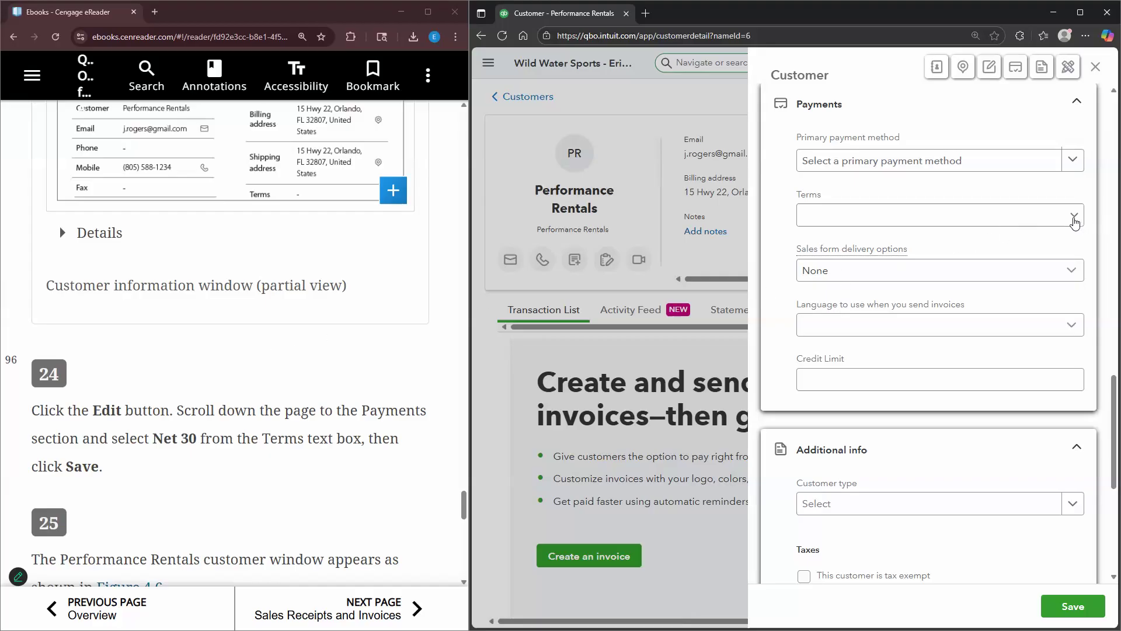
{"action": "left_click", "coordinate": [1075, 219]}
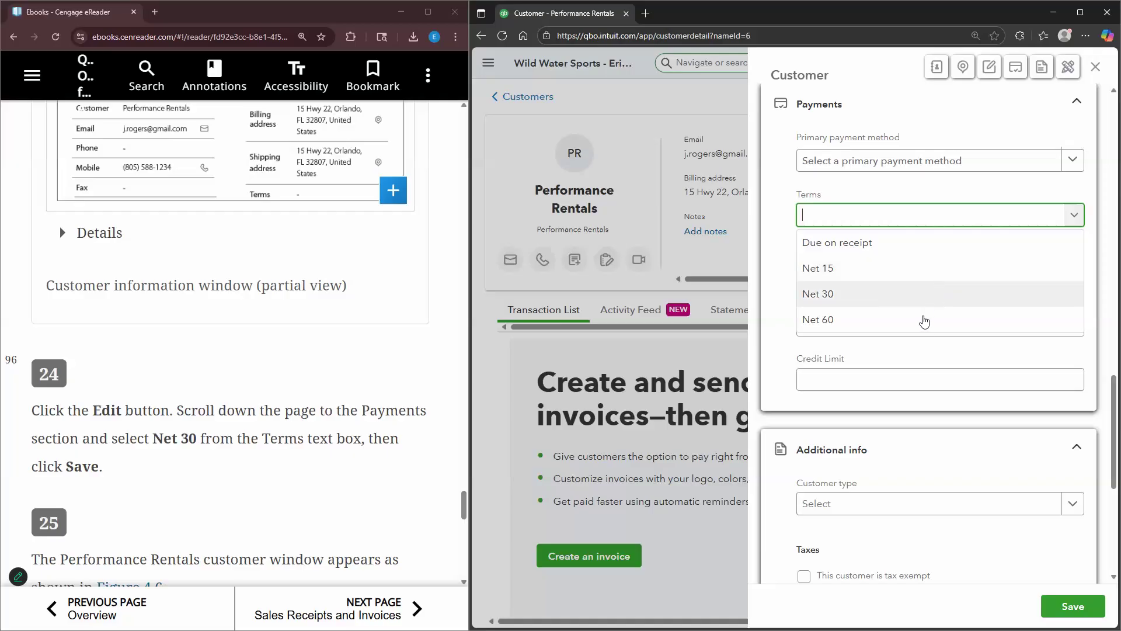
{"action": "left_click", "coordinate": [917, 300]}
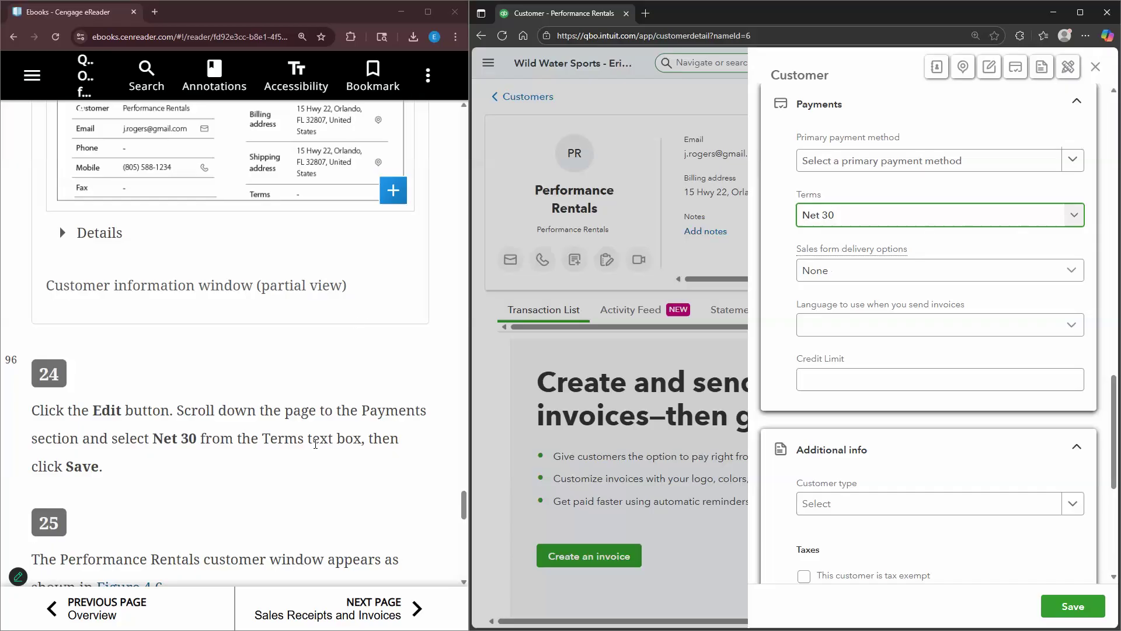
{"action": "scroll", "coordinate": [351, 292], "scroll_direction": "down", "scroll_amount": 1}
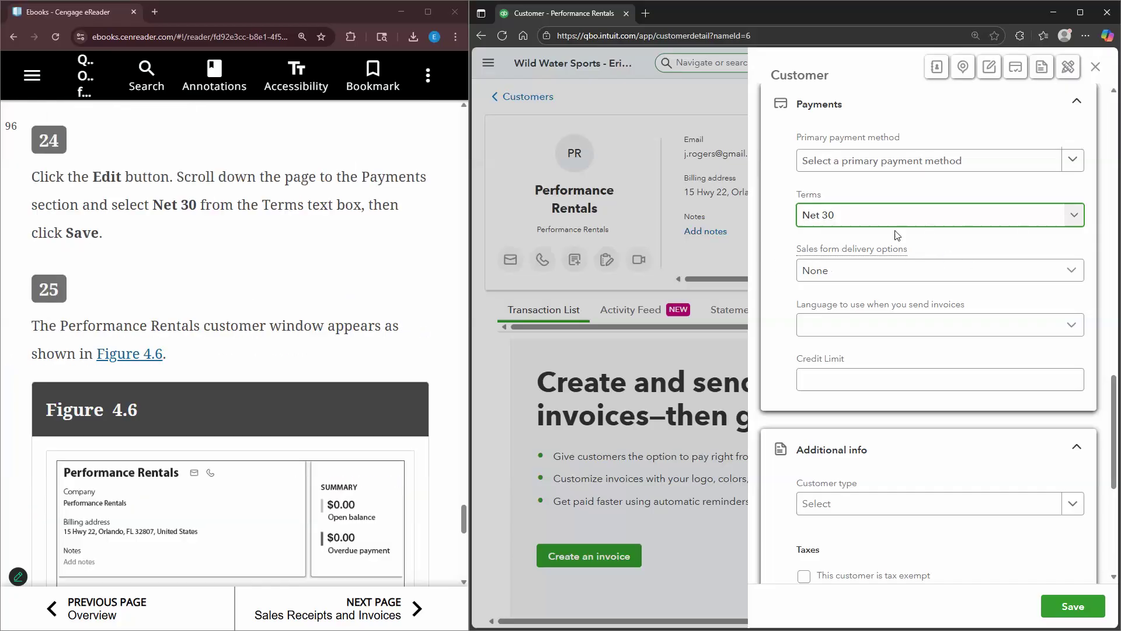
{"action": "scroll", "coordinate": [952, 348], "scroll_direction": "up", "scroll_amount": 2}
{"action": "left_click", "coordinate": [1073, 606]}
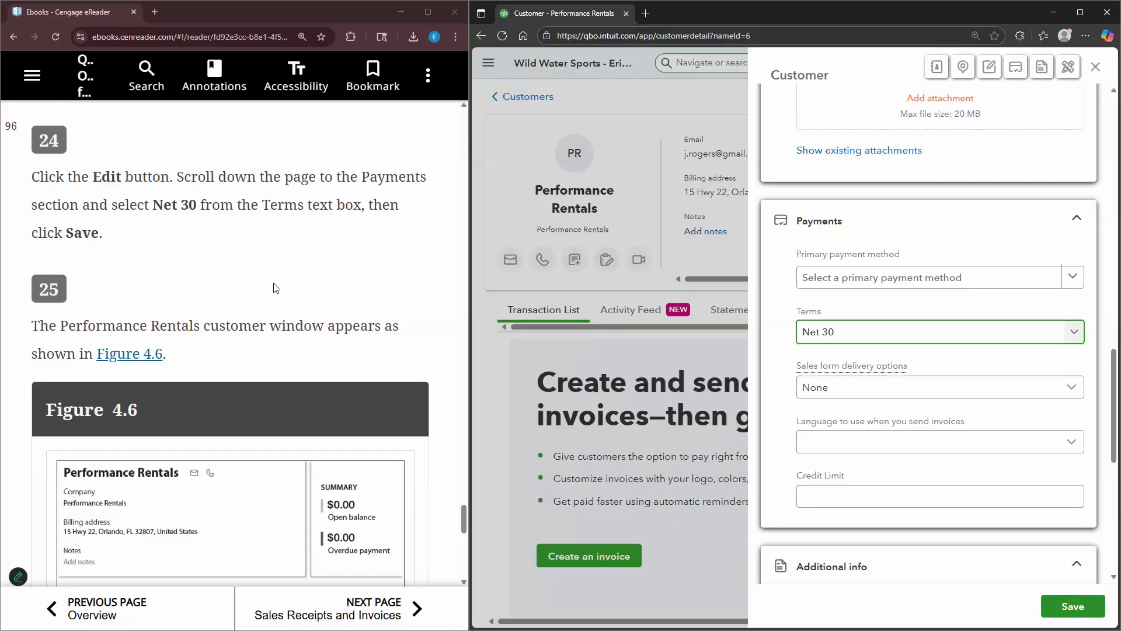
- Compare the Performance Rentals customer with Figure 4.6 in the textbook and return to the dashboard
{"action": "scroll", "coordinate": [277, 276], "scroll_direction": "down", "scroll_amount": 2}
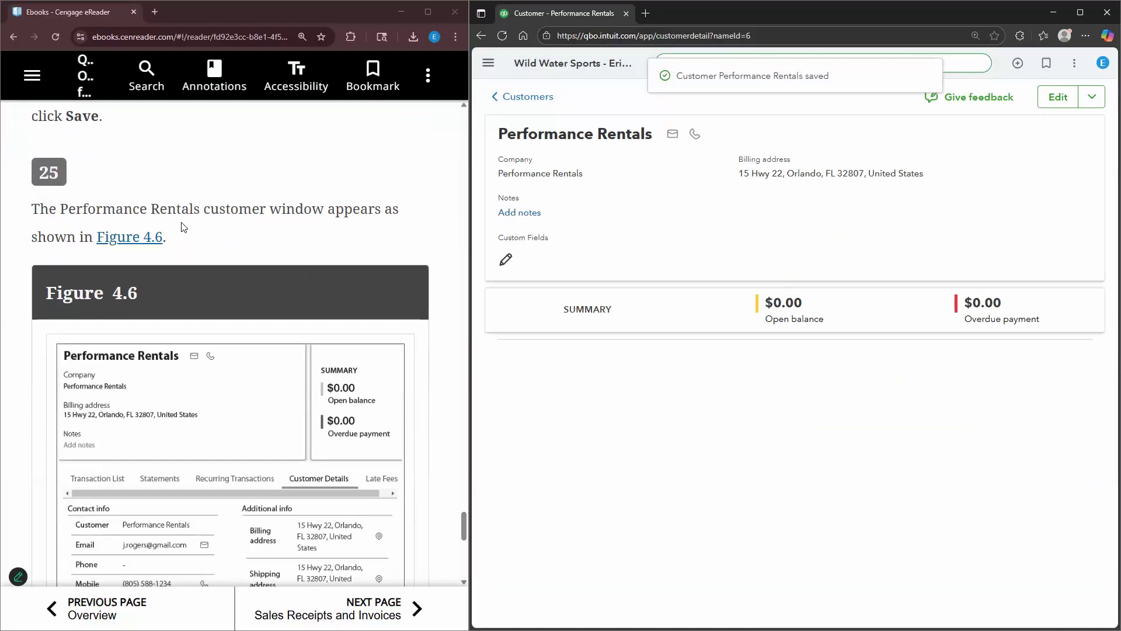
{"action": "scroll", "coordinate": [235, 351], "scroll_direction": "down", "scroll_amount": 1}
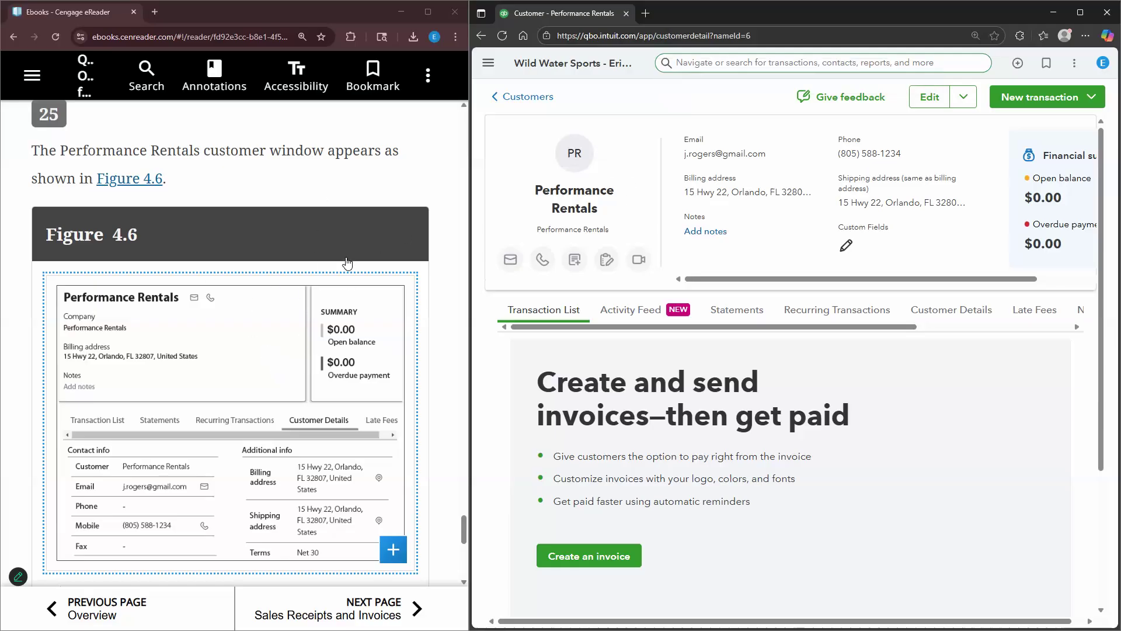
{"action": "scroll", "coordinate": [339, 264], "scroll_direction": "down", "scroll_amount": 6}
{"action": "left_click", "coordinate": [488, 63]}
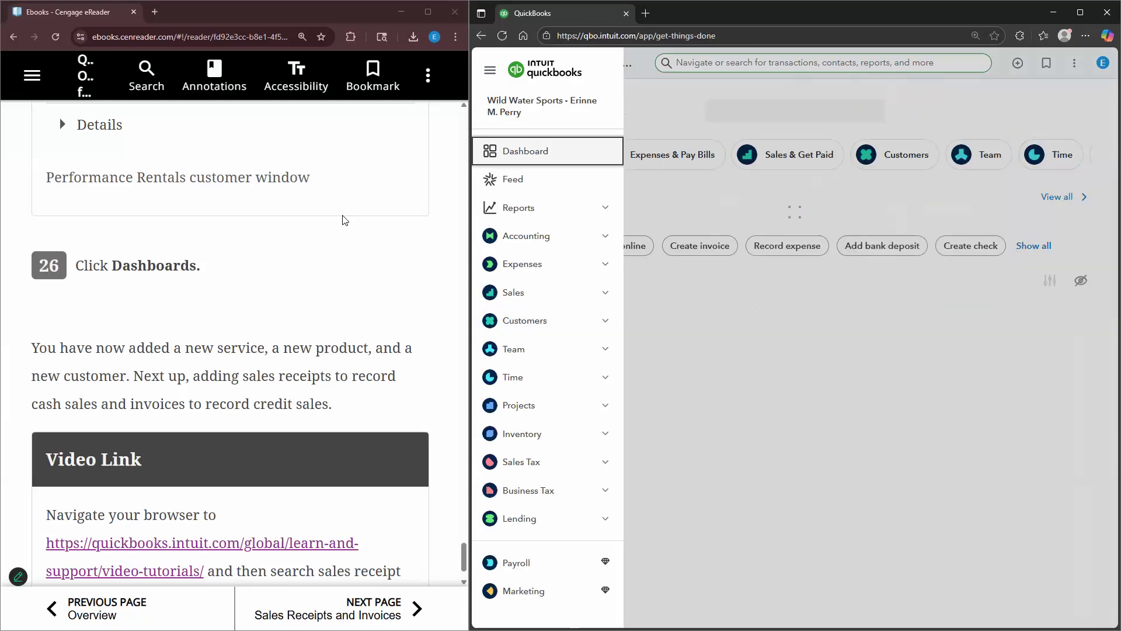
- Advance the textbook to the Sales Receipts and Invoices section and read steps 1 and 2
{"action": "scroll", "coordinate": [263, 290], "scroll_direction": "down", "scroll_amount": 1}
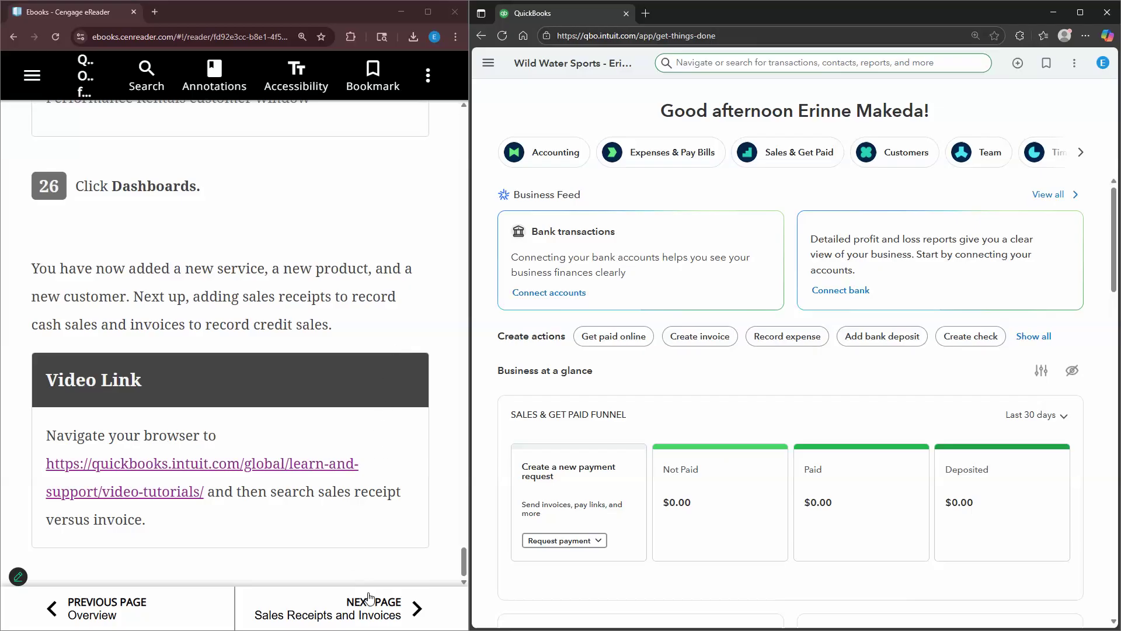
{"action": "left_click", "coordinate": [373, 383]}
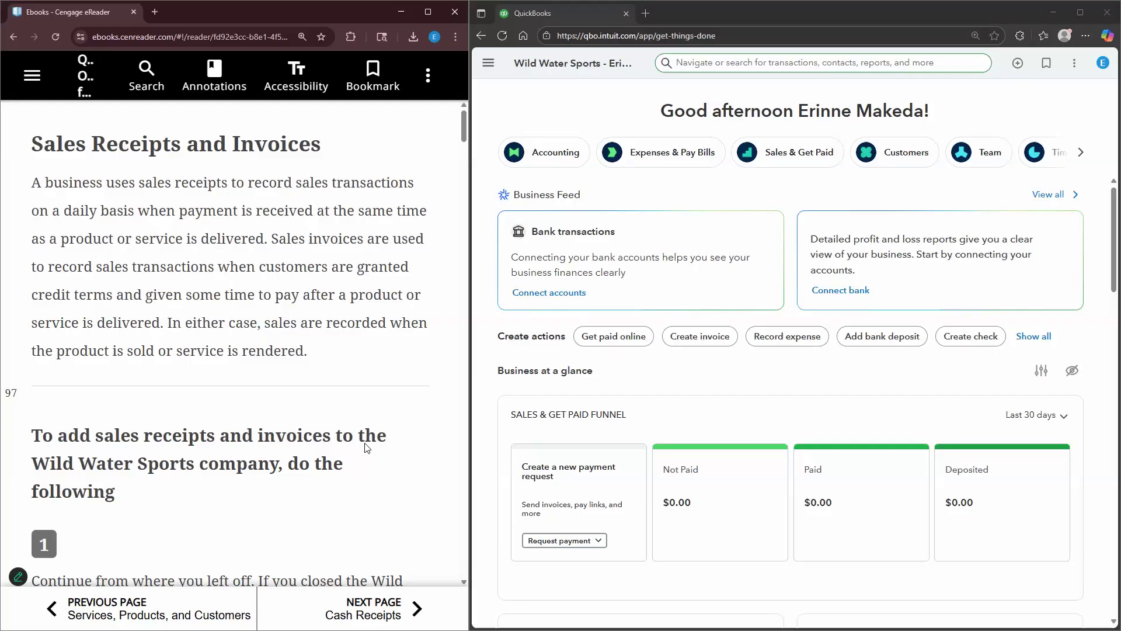
{"action": "scroll", "coordinate": [365, 444], "scroll_direction": "down", "scroll_amount": 3}
{"action": "scroll", "coordinate": [366, 444], "scroll_direction": "down", "scroll_amount": 2}
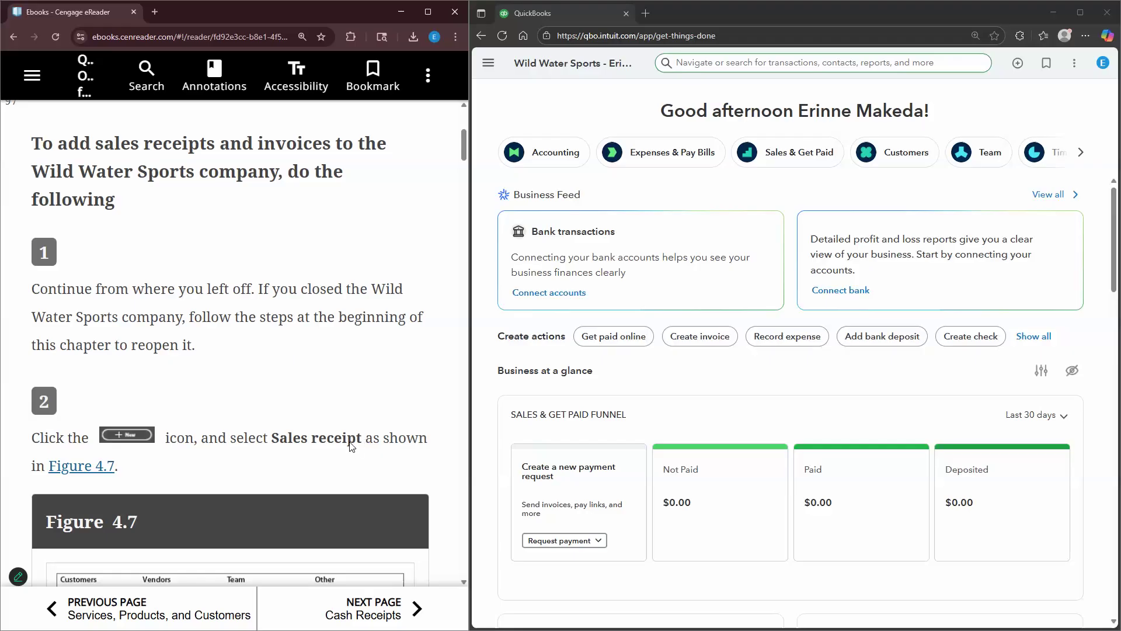
{"action": "scroll", "coordinate": [352, 432], "scroll_direction": "down", "scroll_amount": 1}
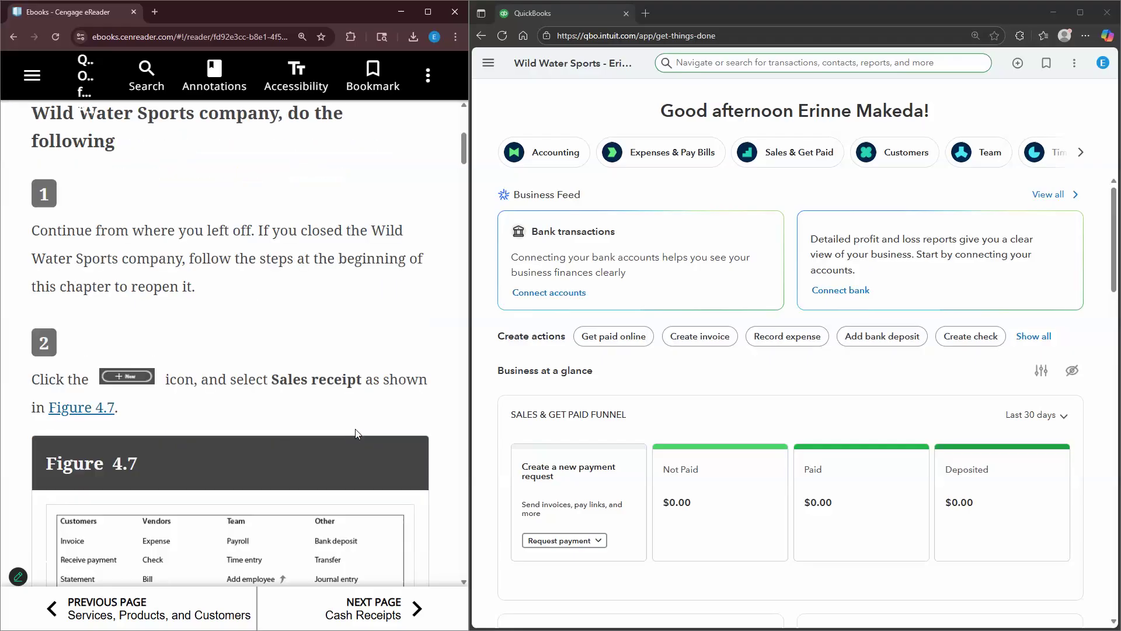
{"action": "scroll", "coordinate": [165, 310], "scroll_direction": "down", "scroll_amount": 1}
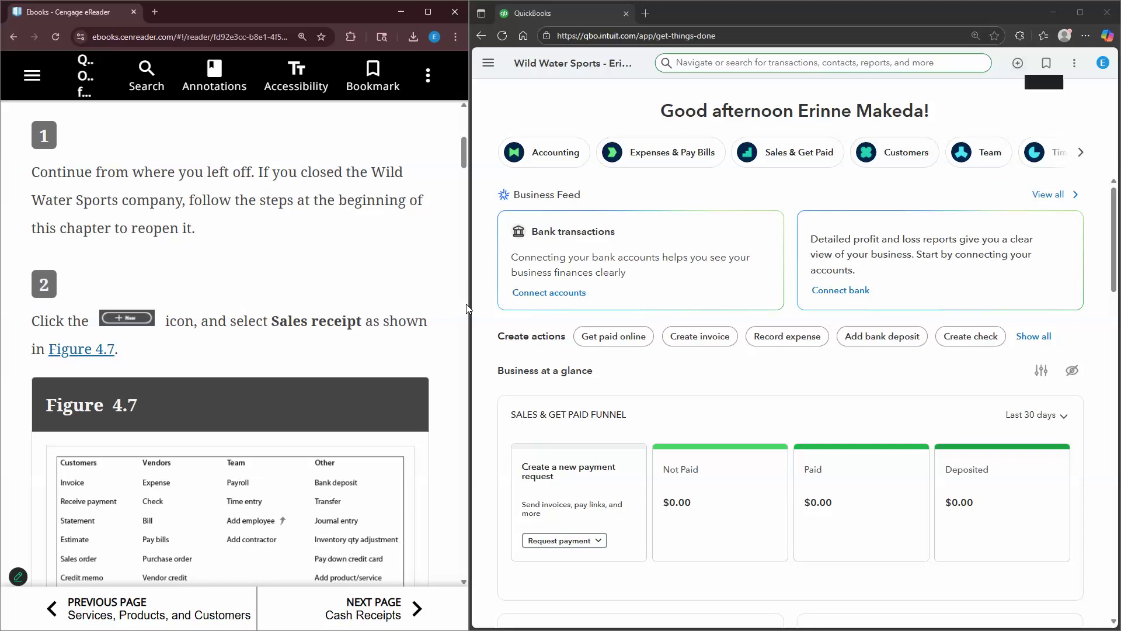
- Resize the side-by-side windows so the textbook takes up slightly less than half of the screen
{"action": "left_click_drag", "start_coordinate": [330, 301], "coordinate": [305, 302]}
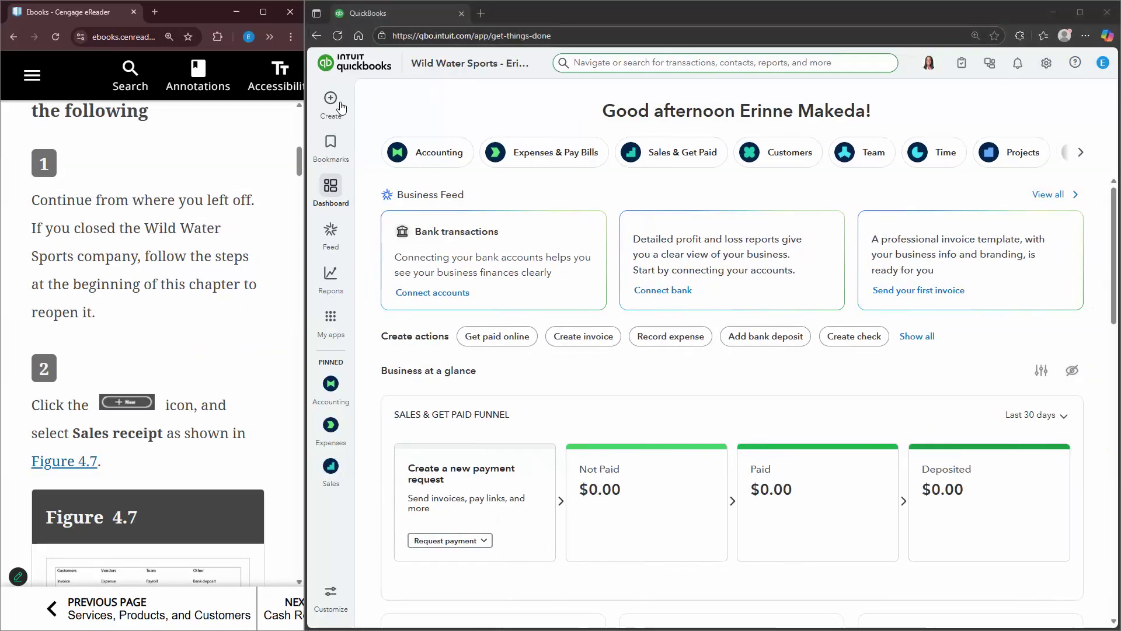
{"action": "left_click", "coordinate": [331, 100]}
{"action": "left_click_drag", "start_coordinate": [304, 222], "coordinate": [526, 238]}
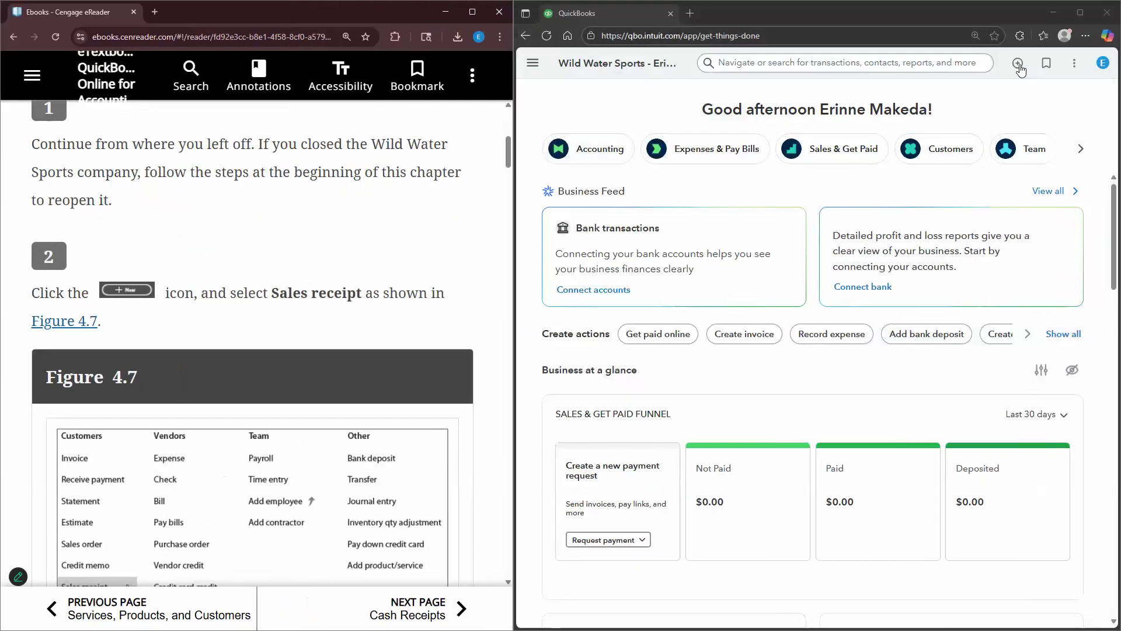
- Create a new sales receipt and find step 3 of the instructions in the textbook
{"action": "left_click", "coordinate": [1018, 63]}
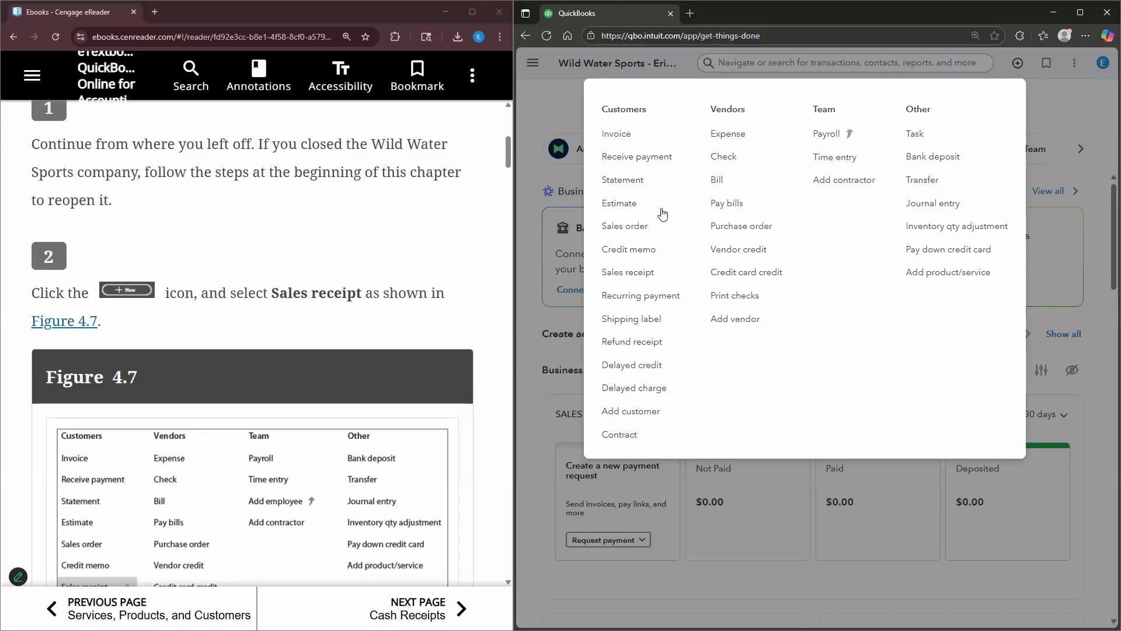
{"action": "left_click", "coordinate": [663, 279]}
{"action": "scroll", "coordinate": [408, 314], "scroll_direction": "down", "scroll_amount": 4}
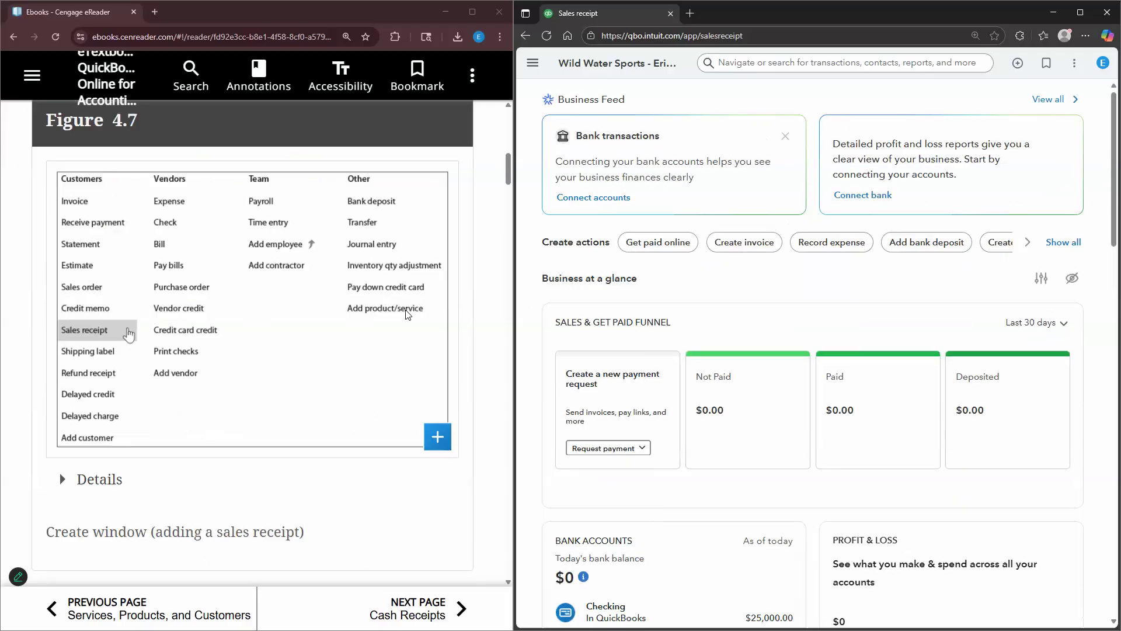
{"action": "scroll", "coordinate": [407, 314], "scroll_direction": "down", "scroll_amount": 10}
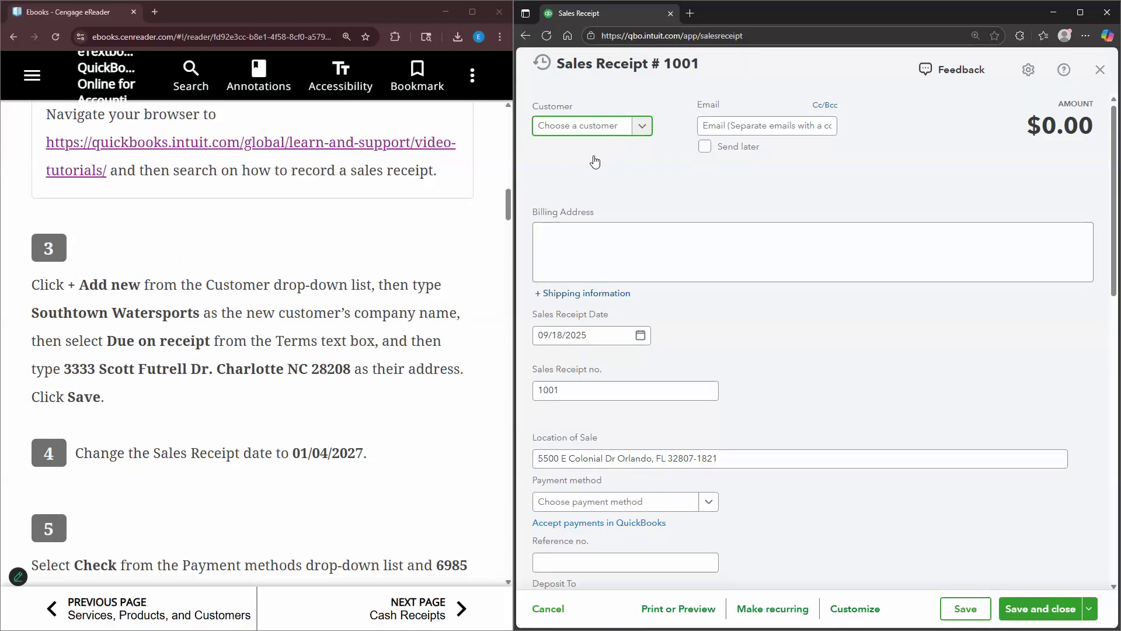
- Add a new customer from the sales receipt with the company name Southwon Watersports
{"action": "left_click", "coordinate": [587, 201]}
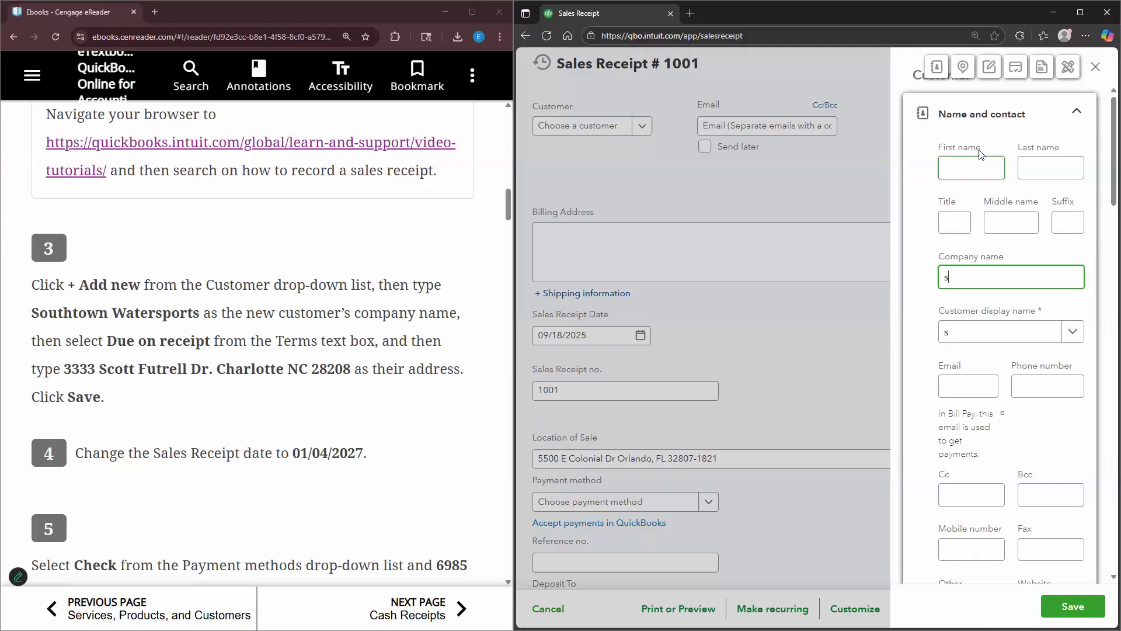
{"action": "key", "text": "BackSpace"}
{"action": "key", "text": "BackSpace"}
{"action": "type", "text": "South"}
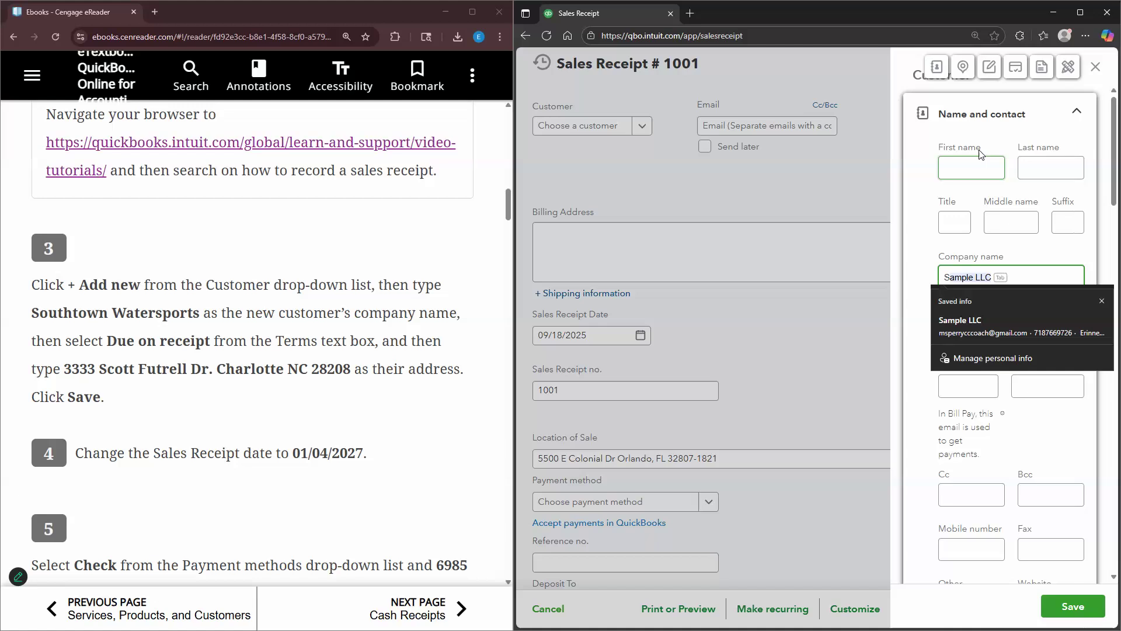
{"action": "type", "text": "wo"}
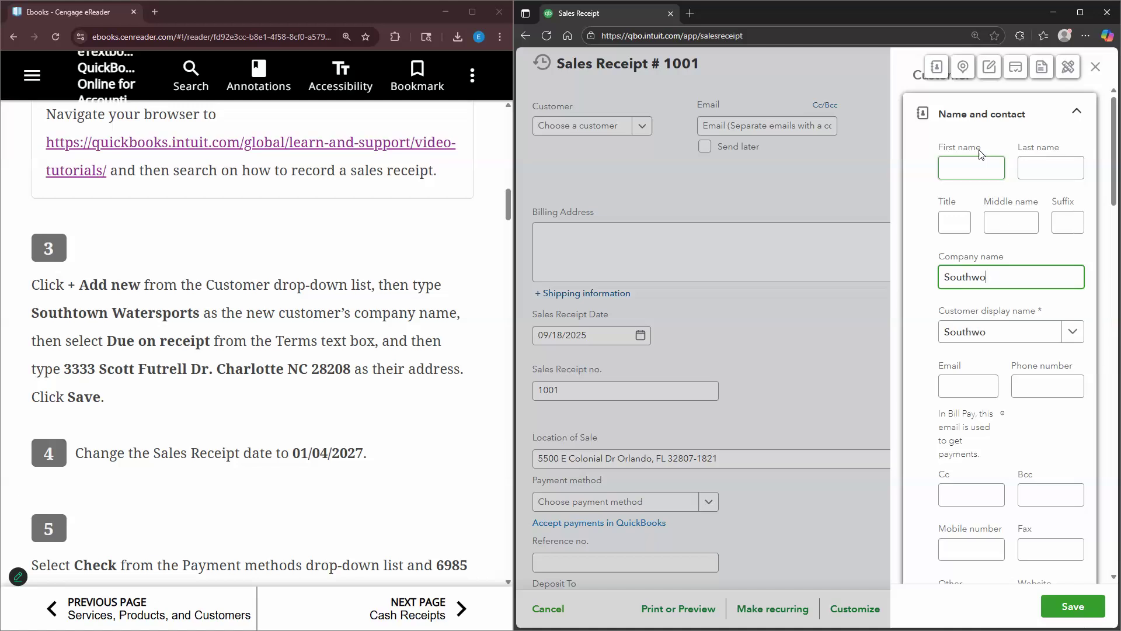
{"action": "type", "text": "n Watersports"}
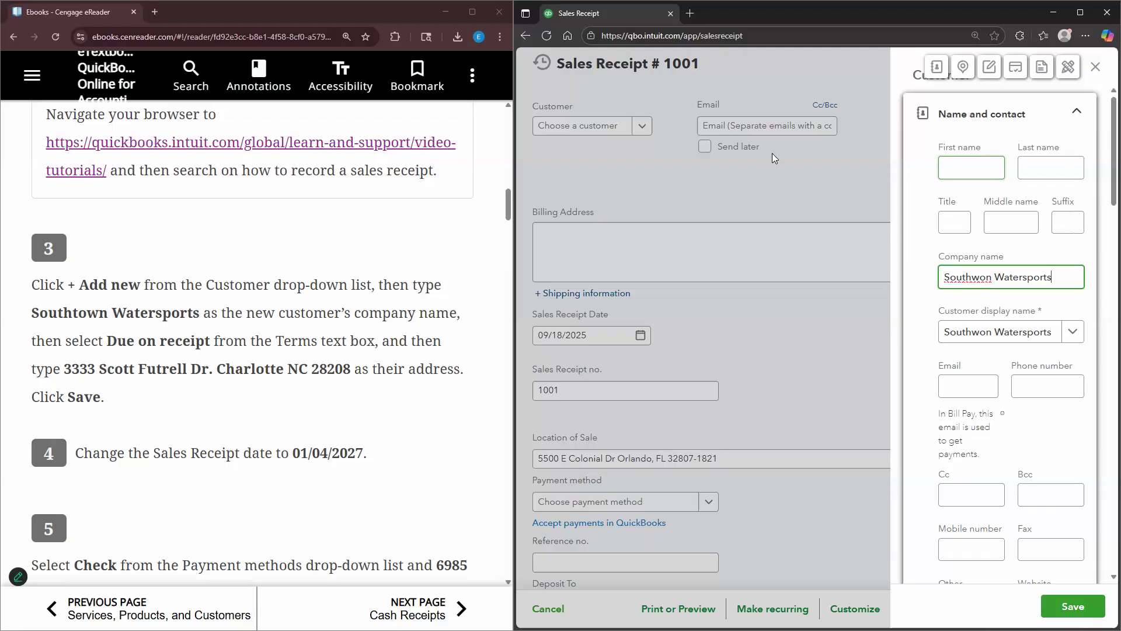
- Set the new customer's payment terms to Due on receipt
{"action": "scroll", "coordinate": [1013, 345], "scroll_direction": "down", "scroll_amount": 12}
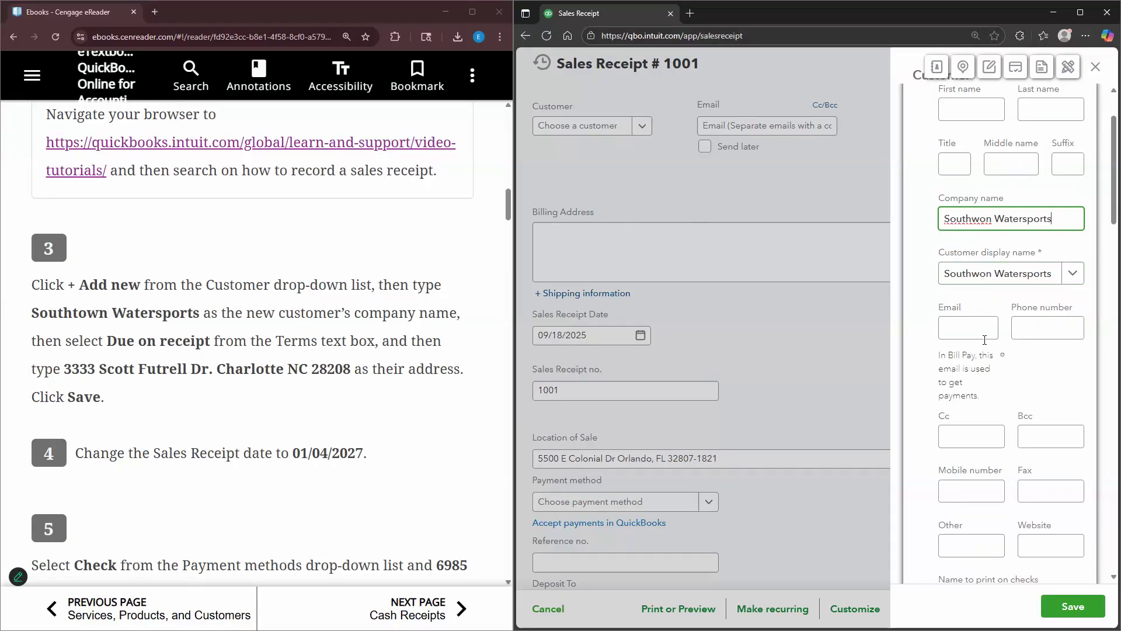
{"action": "scroll", "coordinate": [1029, 233], "scroll_direction": "down", "scroll_amount": 9}
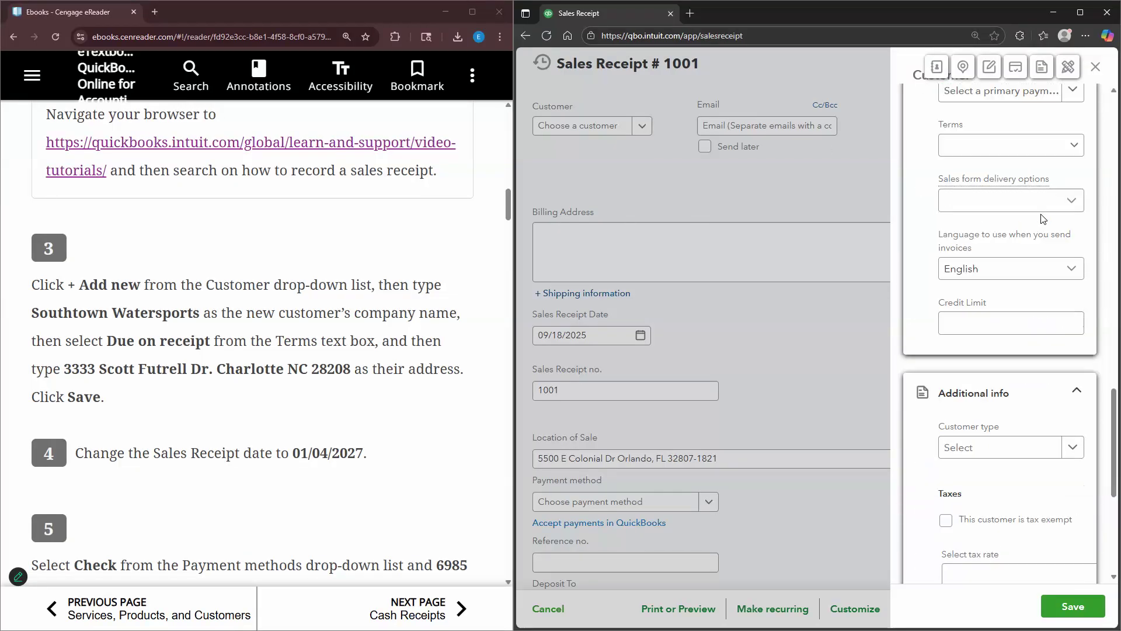
{"action": "scroll", "coordinate": [1014, 245], "scroll_direction": "up", "scroll_amount": 2}
{"action": "left_click", "coordinate": [1008, 202]}
{"action": "left_click", "coordinate": [982, 229]}
- Copy the street address from textbook step 3 into Street address 1 of the new customer's billing address
{"action": "scroll", "coordinate": [992, 257], "scroll_direction": "up", "scroll_amount": 3}
{"action": "scroll", "coordinate": [992, 257], "scroll_direction": "up", "scroll_amount": 5}
{"action": "scroll", "coordinate": [997, 261], "scroll_direction": "down", "scroll_amount": 6}
{"action": "scroll", "coordinate": [998, 258], "scroll_direction": "up", "scroll_amount": 4}
{"action": "scroll", "coordinate": [978, 314], "scroll_direction": "up", "scroll_amount": 6}
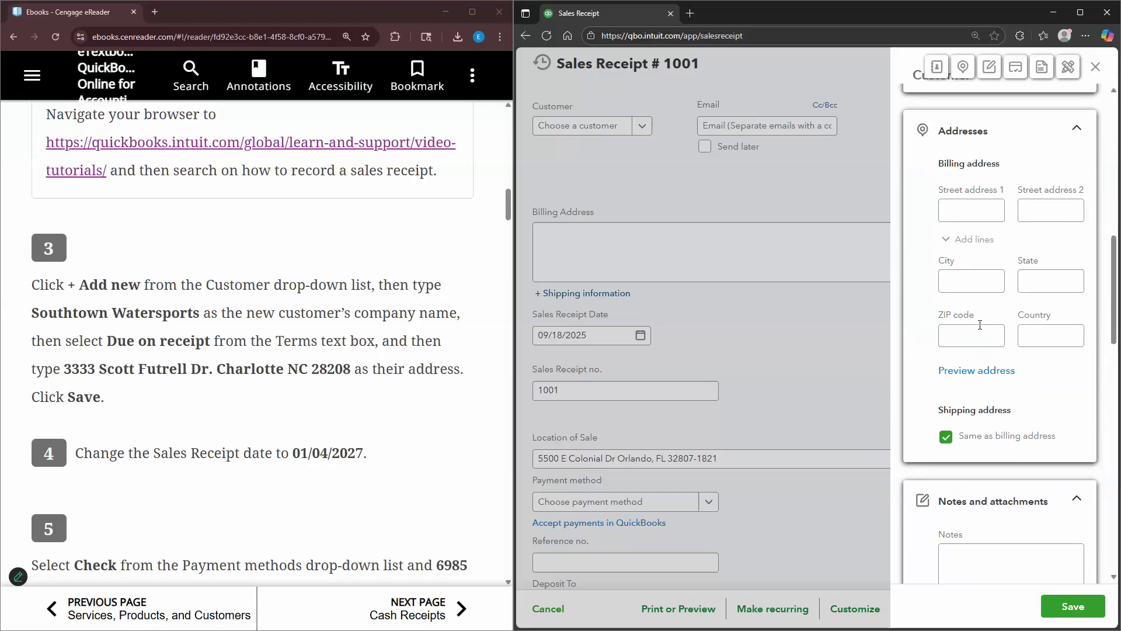
{"action": "left_click", "coordinate": [972, 322]}
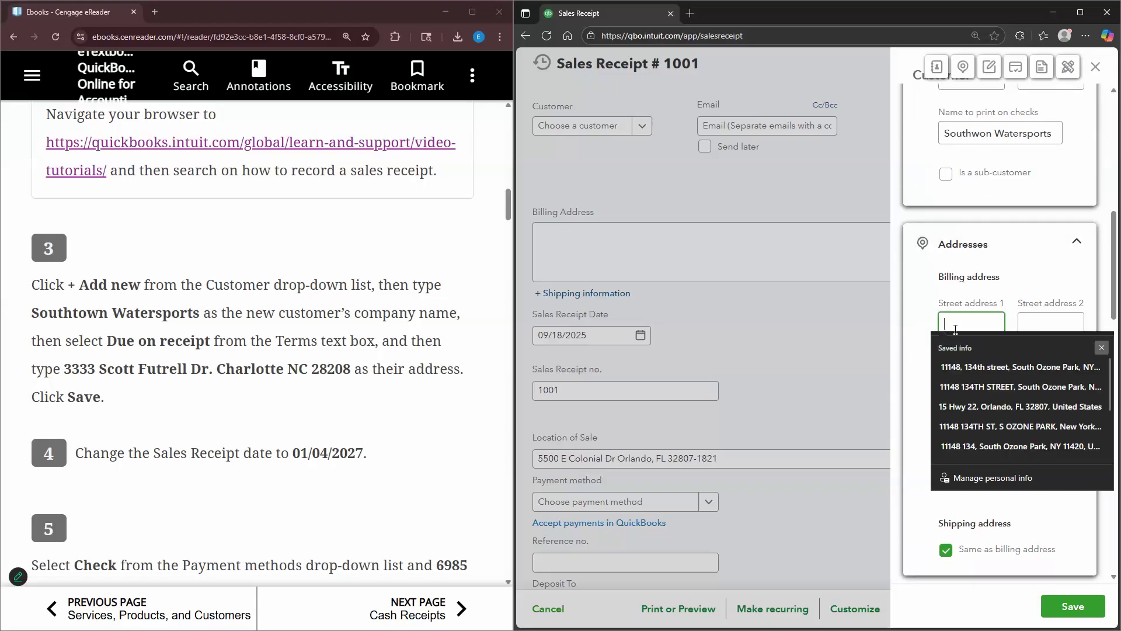
{"action": "left_click", "coordinate": [1102, 348]}
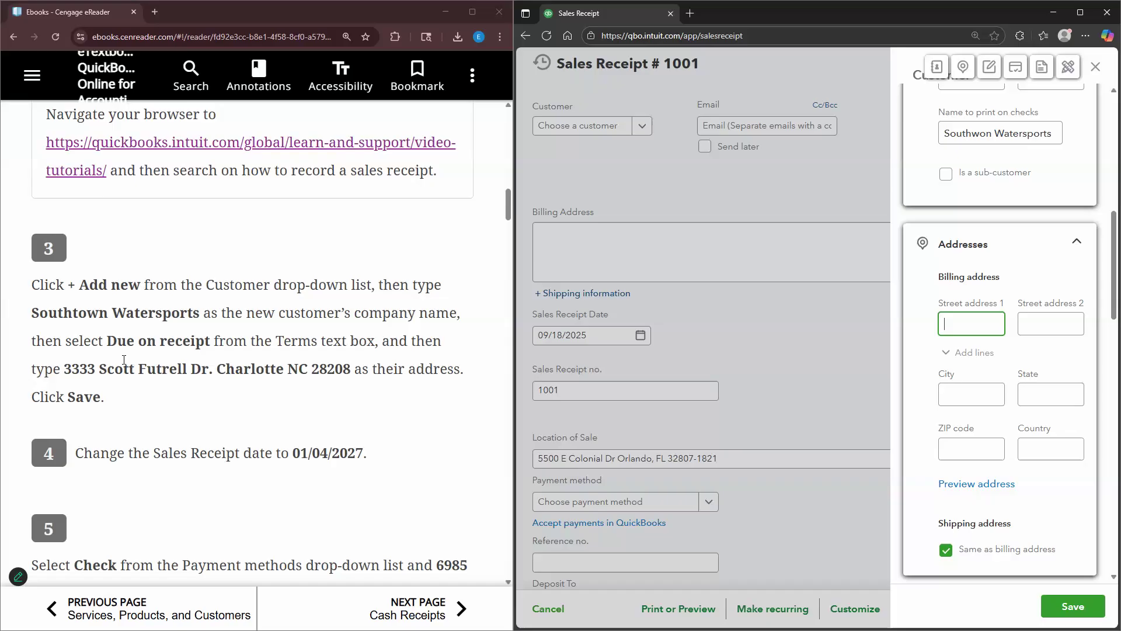
{"action": "left_click_drag", "start_coordinate": [64, 369], "coordinate": [214, 370]}
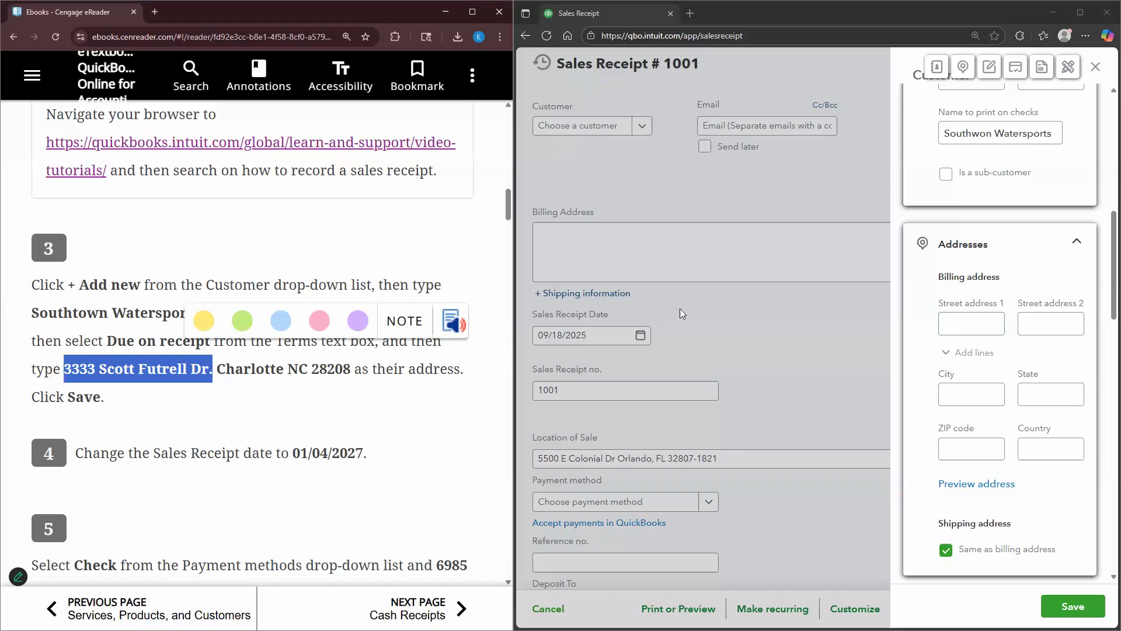
{"action": "left_click", "coordinate": [964, 329]}
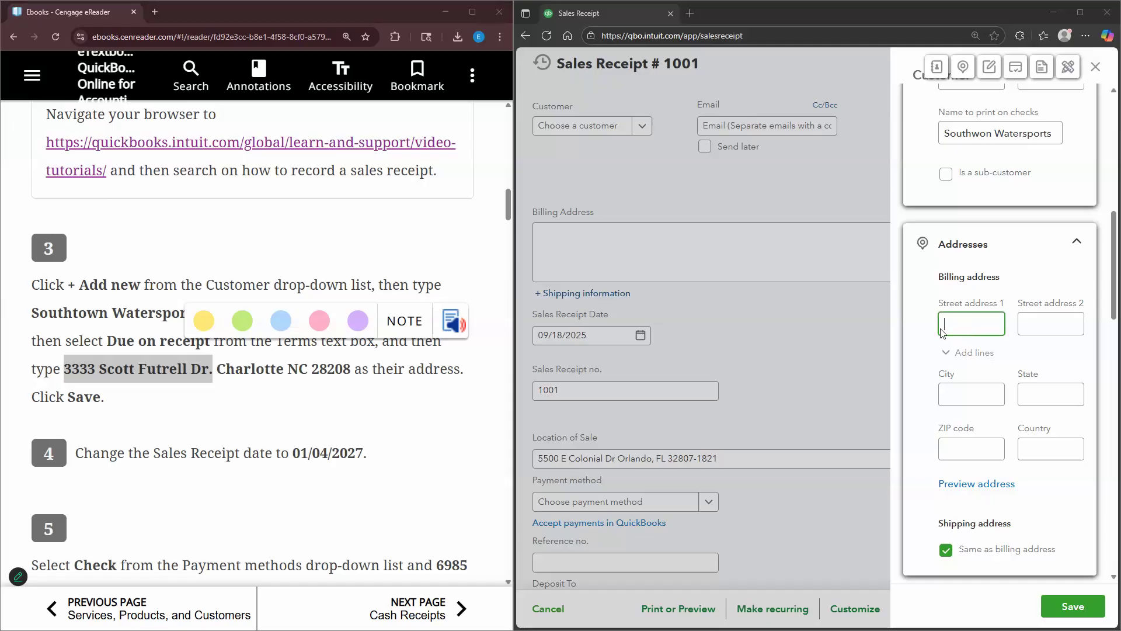
{"action": "key", "text": "ctrl+v"}
- Fill in the City and State of the new customer's billing address from textbook step 3
{"action": "double_click", "coordinate": [250, 368]}
{"action": "key", "text": "ctrl+c"}
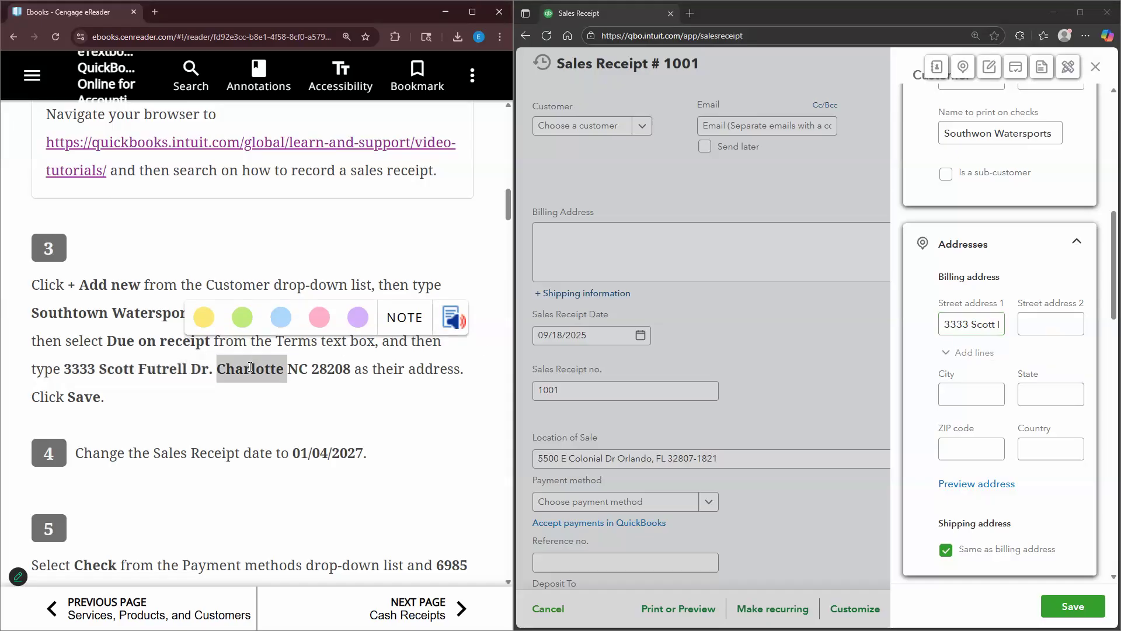
{"action": "left_click", "coordinate": [956, 400]}
{"action": "key", "text": "ctrl+v"}
{"action": "left_click", "coordinate": [1036, 399]}
{"action": "type", "text": "N"}
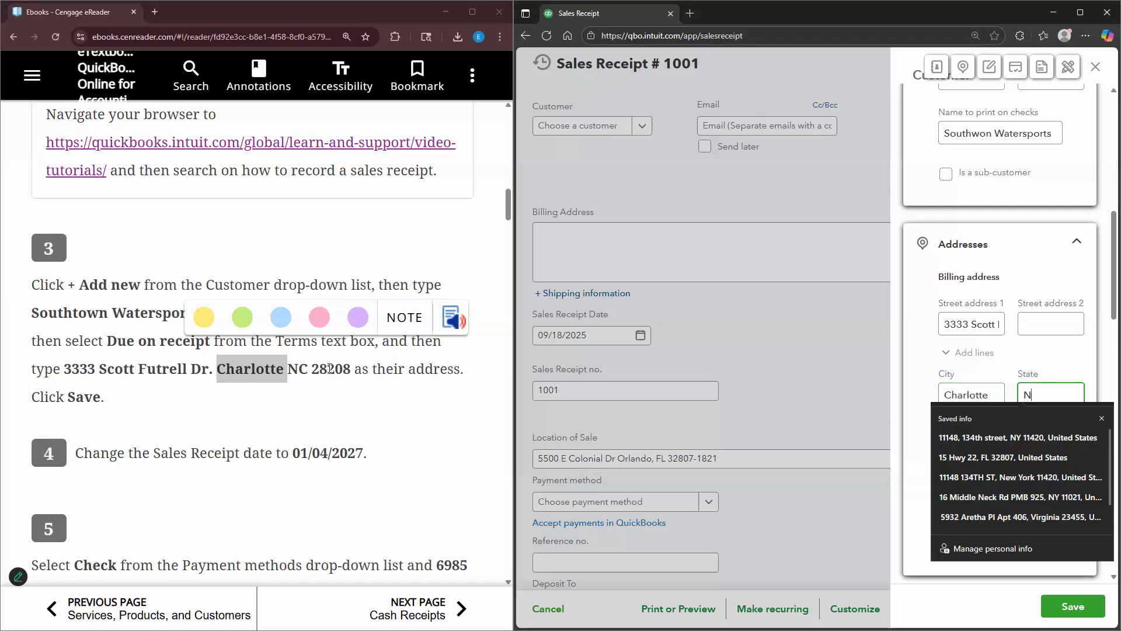
{"action": "type", "text": "C"}
- Copy the ZIP code from textbook step 3 into the new customer's billing address and save the customer
{"action": "double_click", "coordinate": [331, 368]}
{"action": "key", "text": "ctrl+c"}
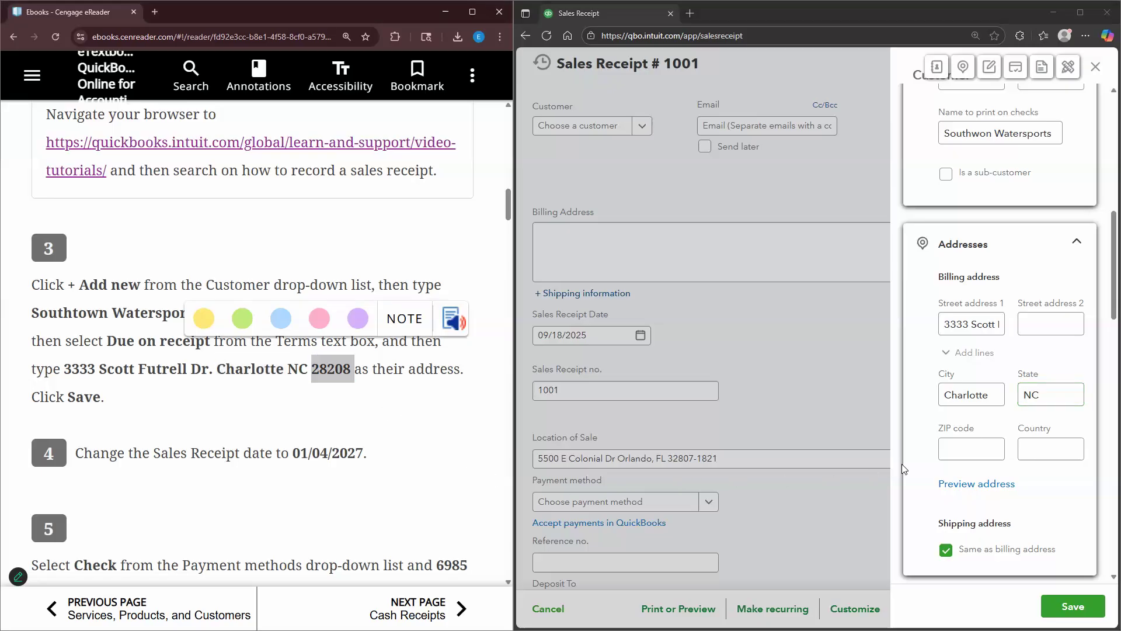
{"action": "left_click", "coordinate": [991, 450]}
{"action": "key", "text": "ctrl+v"}
{"action": "key", "text": "Return"}
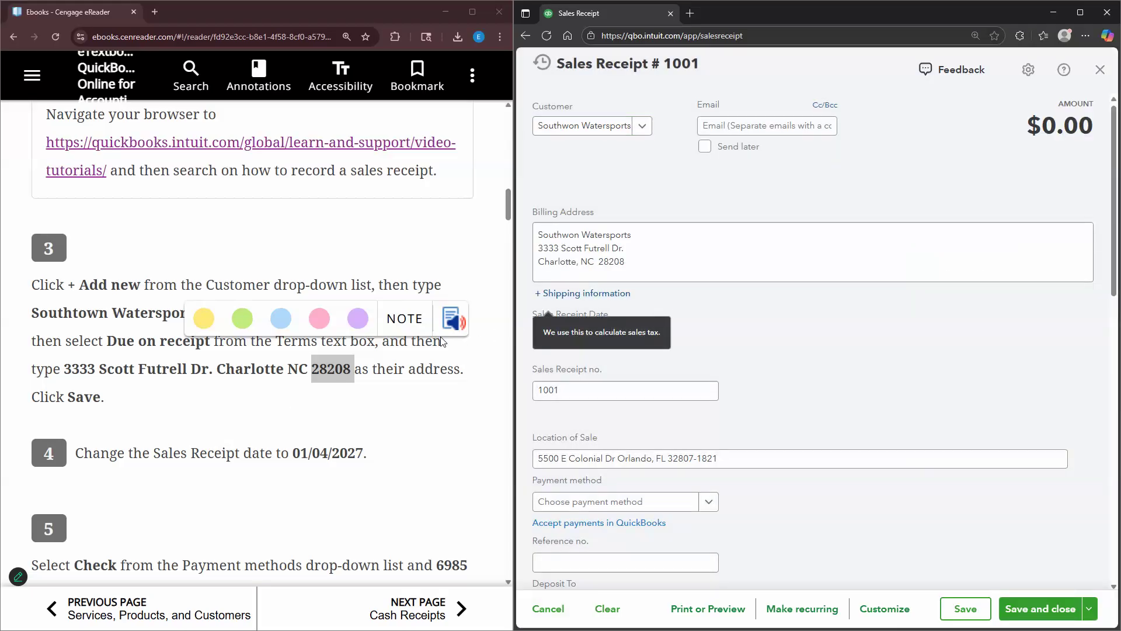
- Set the sales receipt date to 01/04/2027
{"action": "key", "text": "Tab"}
{"action": "type", "text": "01/"}
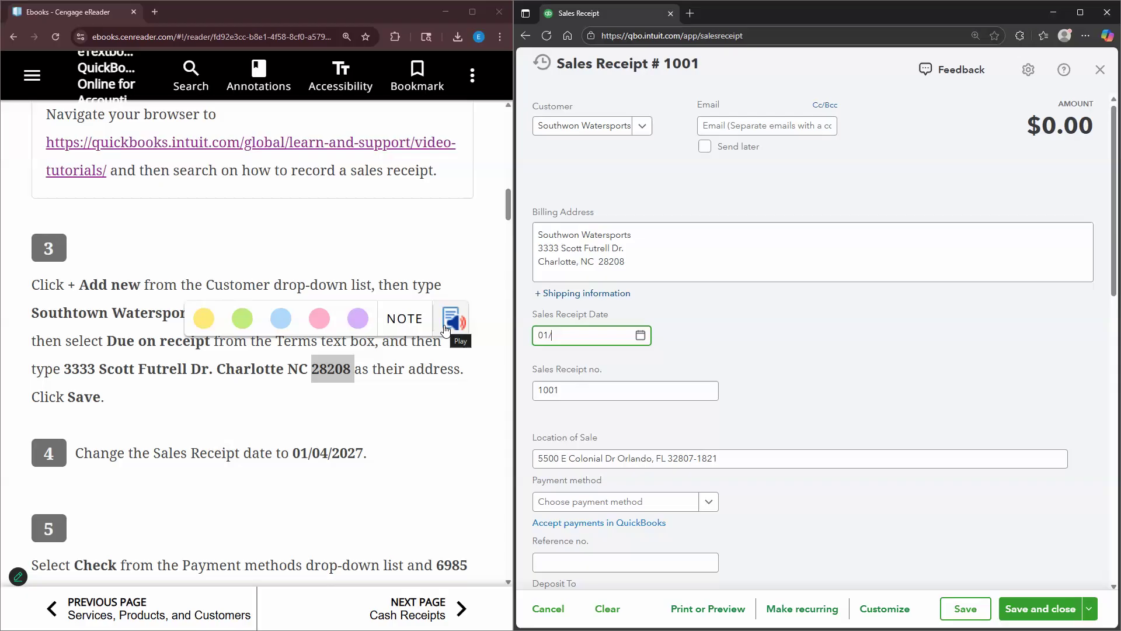
{"action": "type", "text": "04/2027"}
{"action": "left_click", "coordinate": [651, 375]}
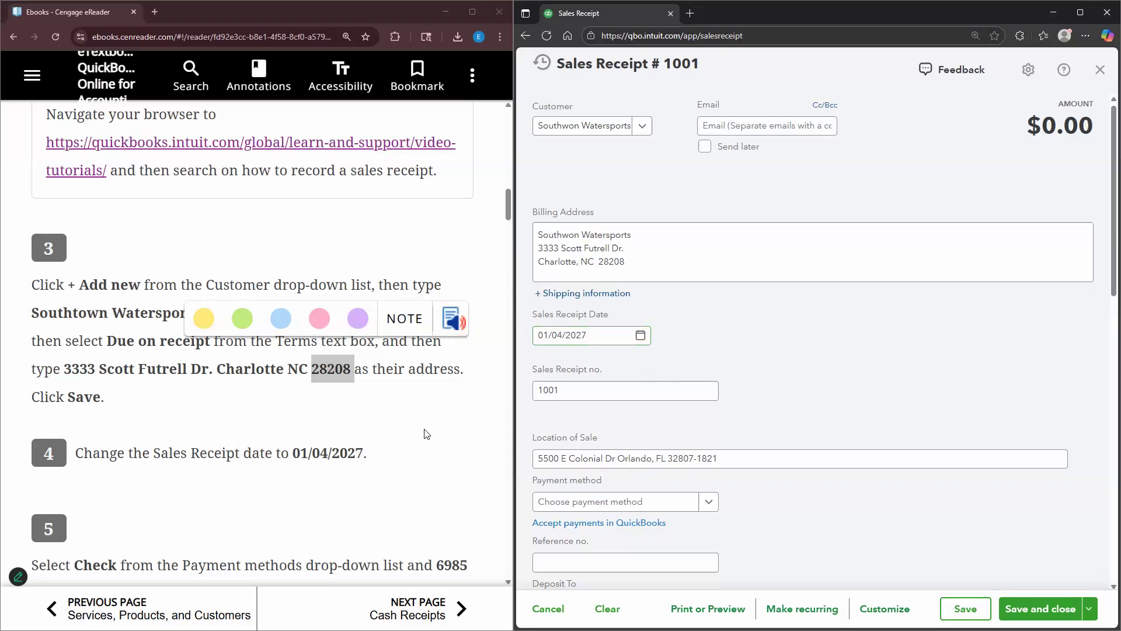
- Set the sales receipt's payment method to Check and its reference number to 6985
{"action": "scroll", "coordinate": [427, 434], "scroll_direction": "down", "scroll_amount": 3}
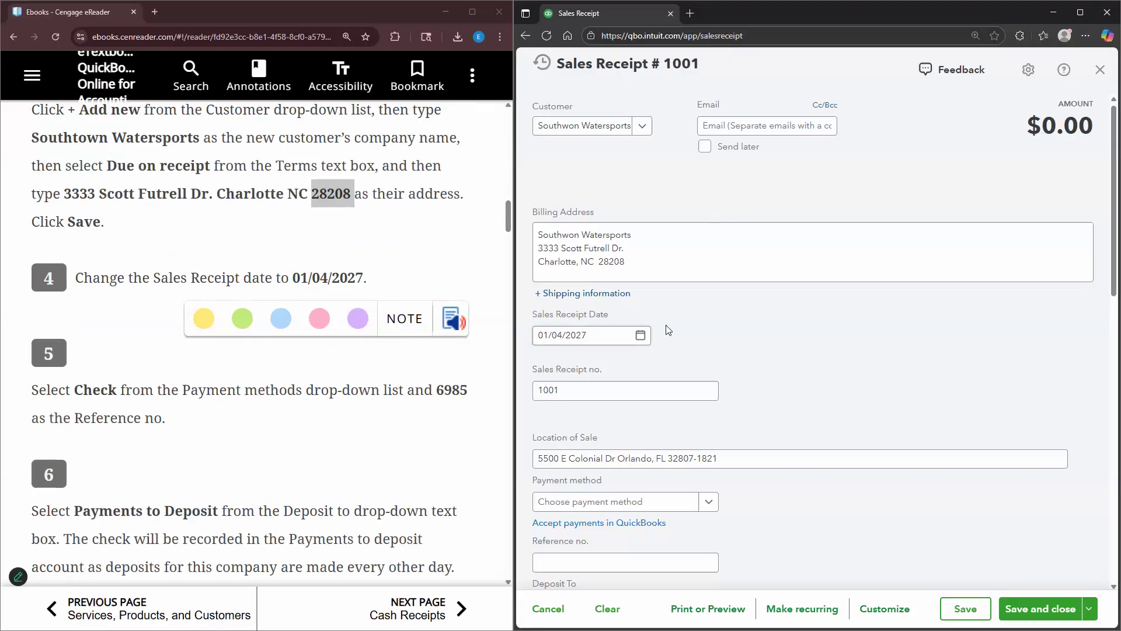
{"action": "scroll", "coordinate": [685, 486], "scroll_direction": "down", "scroll_amount": 1}
{"action": "scroll", "coordinate": [685, 486], "scroll_direction": "down", "scroll_amount": 1}
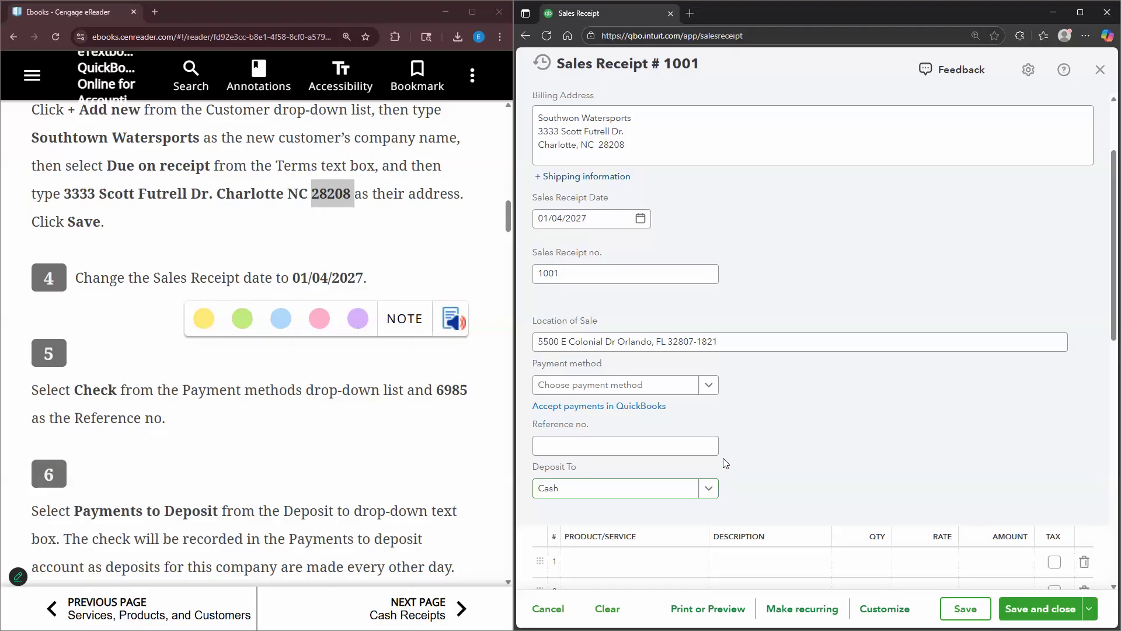
{"action": "left_click", "coordinate": [708, 393]}
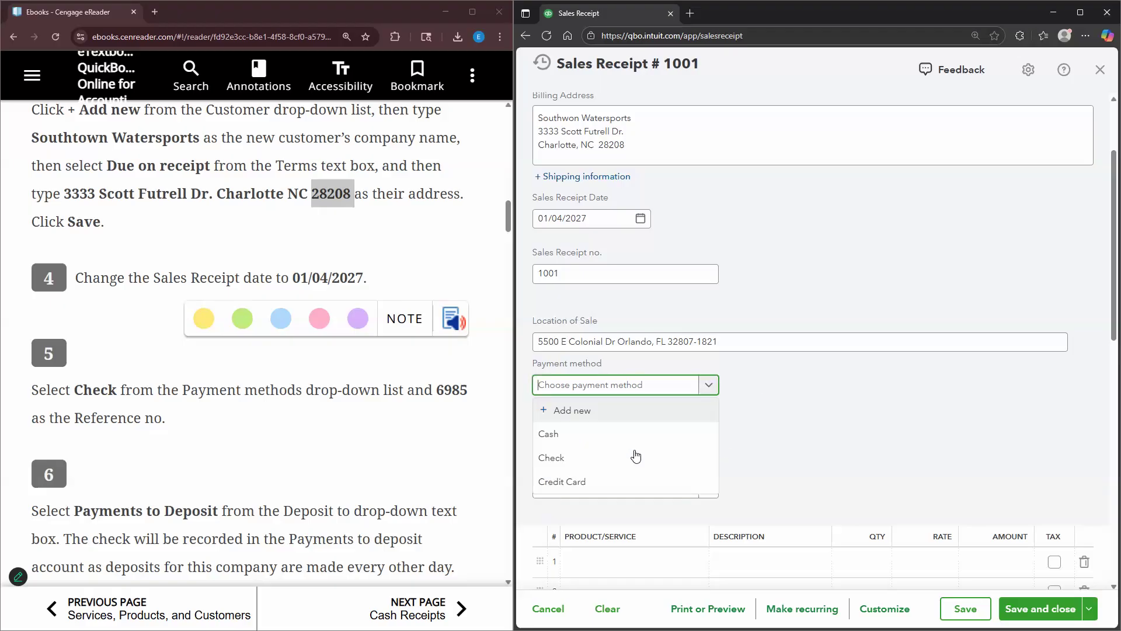
{"action": "key", "text": "Return"}
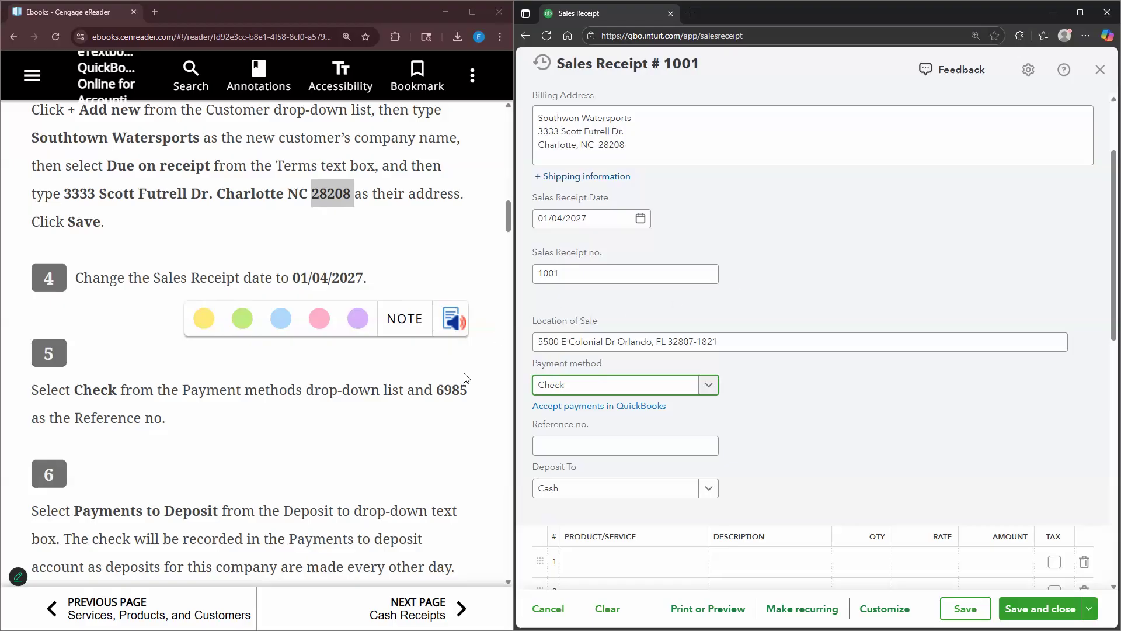
{"action": "left_click", "coordinate": [415, 295]}
{"action": "scroll", "coordinate": [415, 296], "scroll_direction": "down", "scroll_amount": 2}
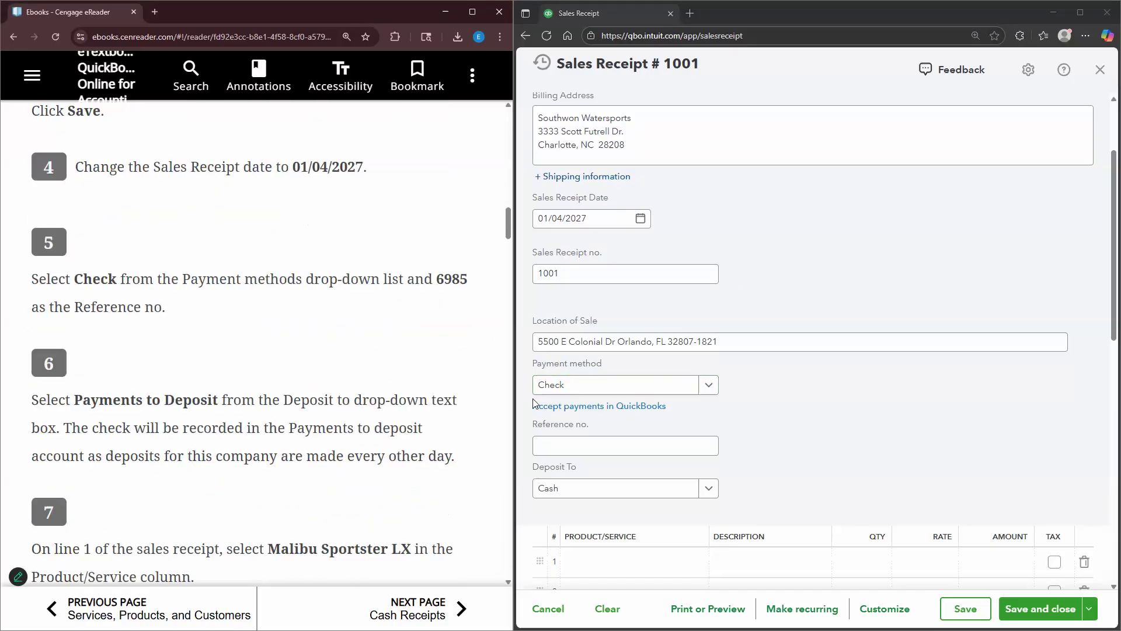
{"action": "left_click", "coordinate": [567, 445]}
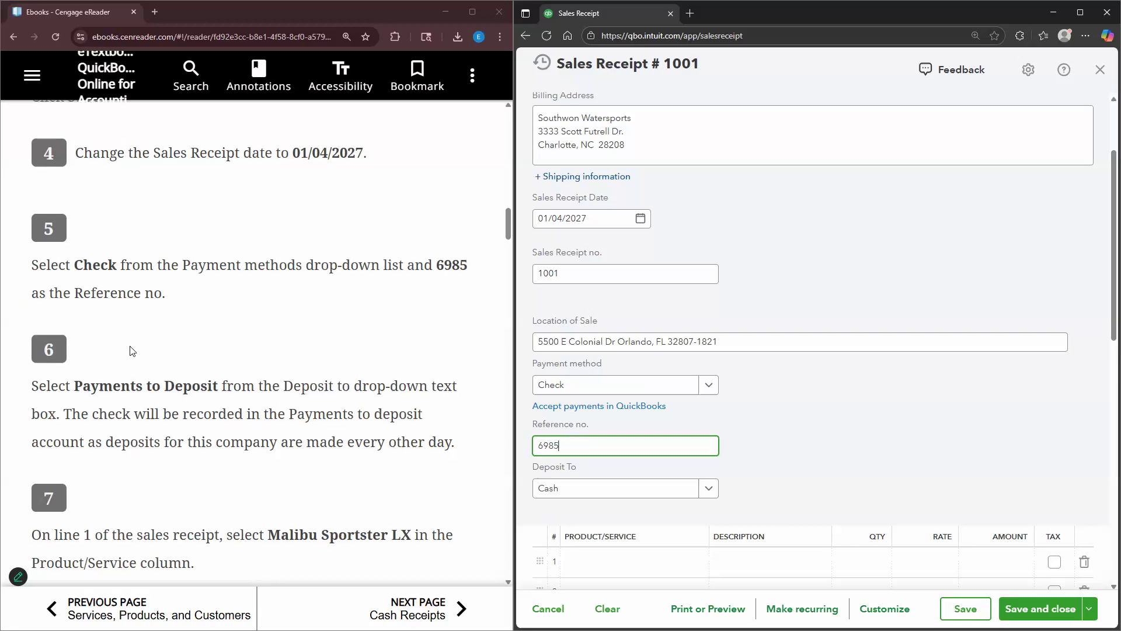
- Choose Payments to deposit as the account the sales receipt is deposited to
{"action": "scroll", "coordinate": [157, 335], "scroll_direction": "down", "scroll_amount": 1}
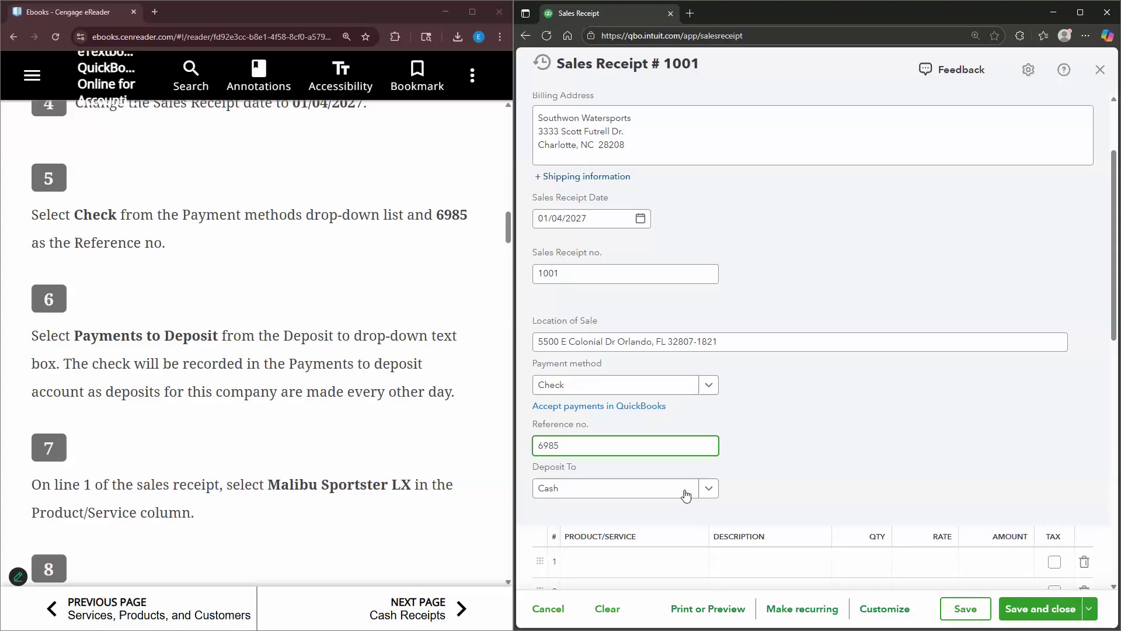
{"action": "left_click", "coordinate": [709, 489]}
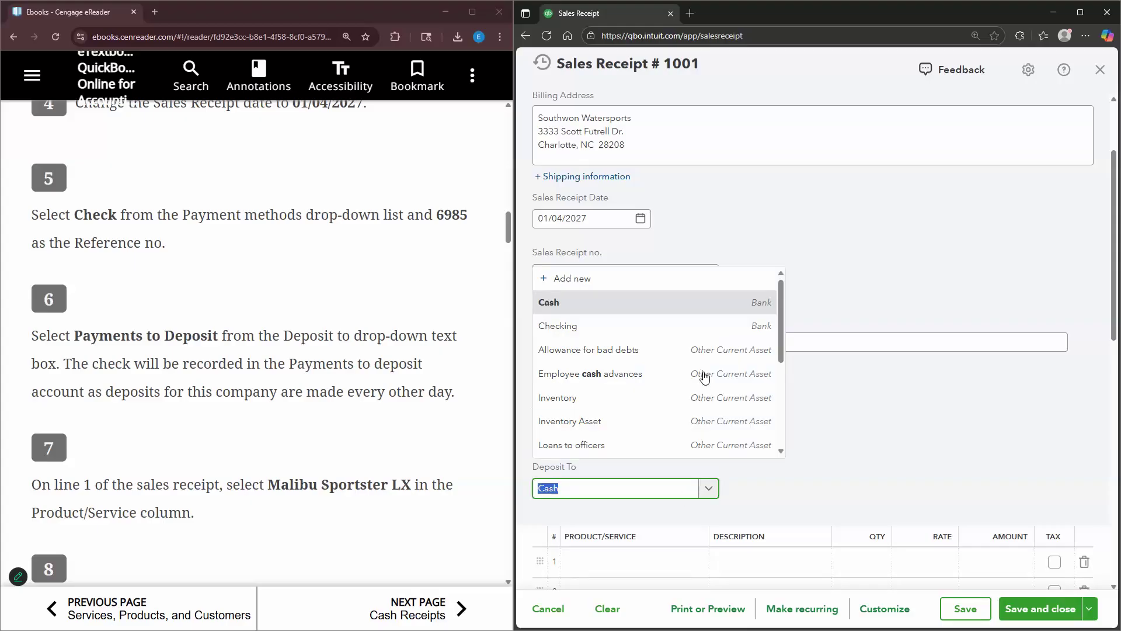
{"action": "scroll", "coordinate": [667, 346], "scroll_direction": "down", "scroll_amount": 1}
{"action": "scroll", "coordinate": [667, 346], "scroll_direction": "down", "scroll_amount": 2}
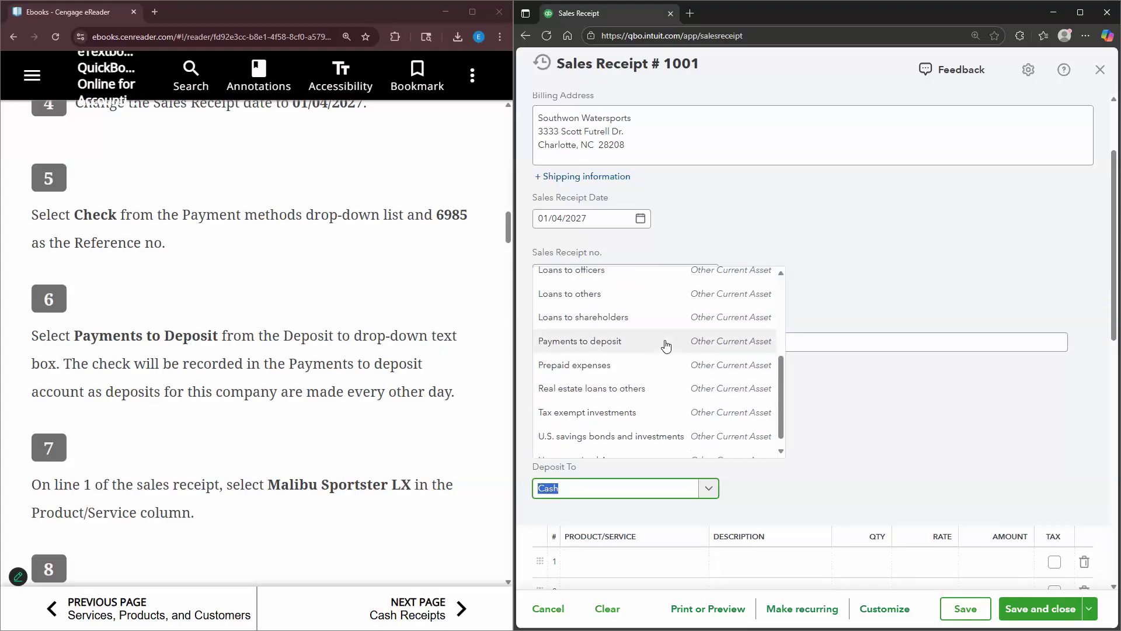
{"action": "left_click", "coordinate": [667, 343]}
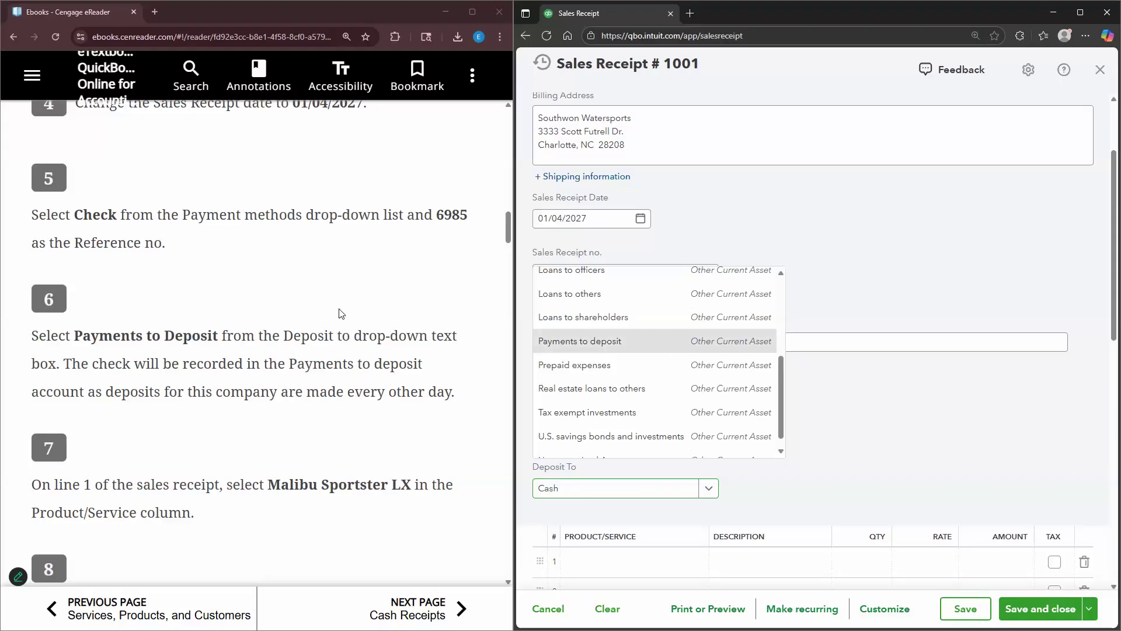
- Add Malibu Sportster LX as the product on line 1 of the sales receipt
{"action": "scroll", "coordinate": [258, 327], "scroll_direction": "down", "scroll_amount": 4}
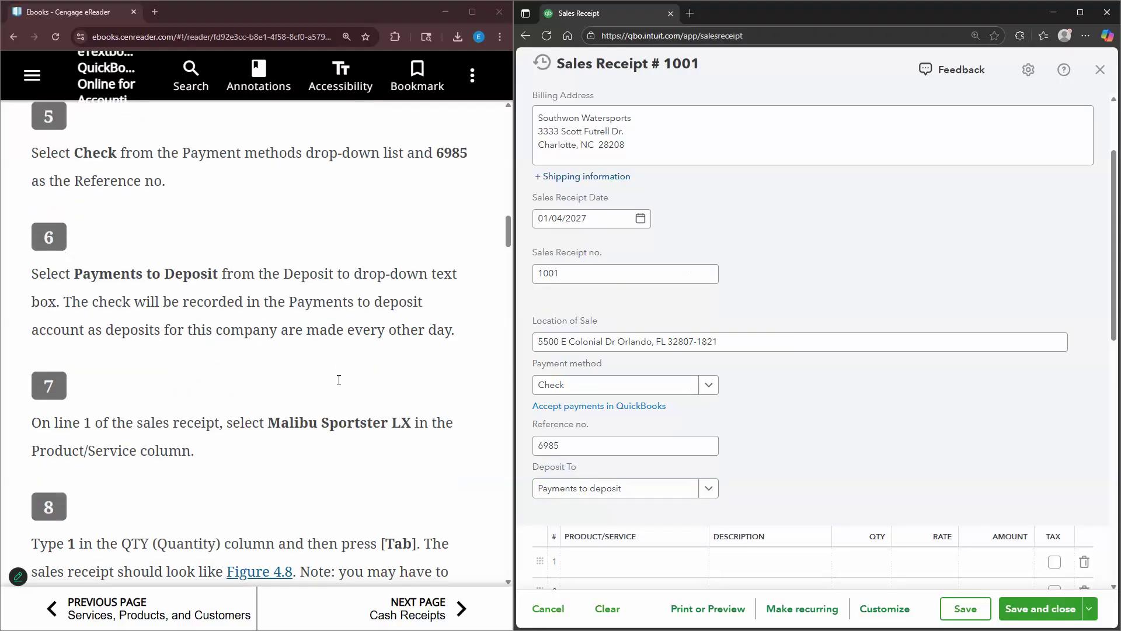
{"action": "scroll", "coordinate": [619, 467], "scroll_direction": "down", "scroll_amount": 2}
{"action": "left_click", "coordinate": [618, 455]}
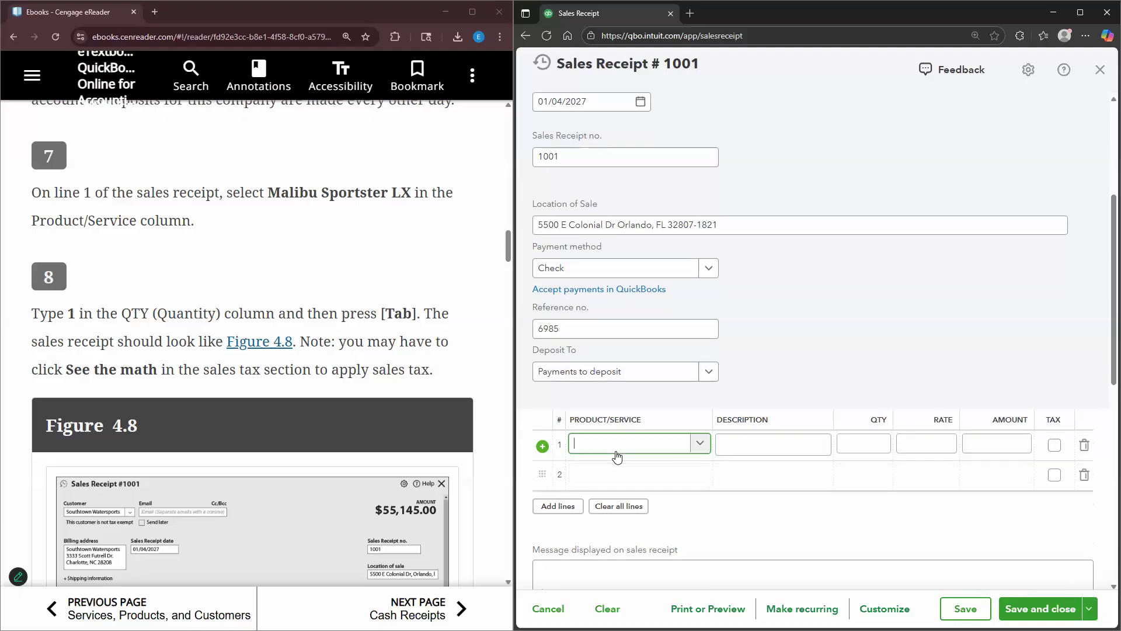
{"action": "type", "text": "MALI"}
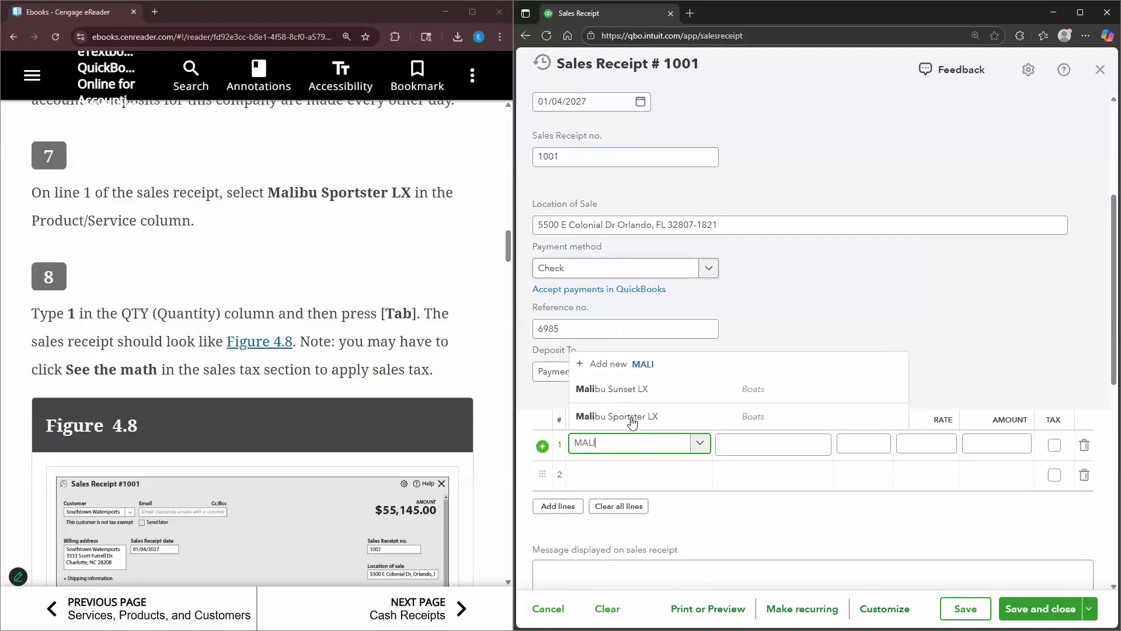
{"action": "key", "text": "Return"}
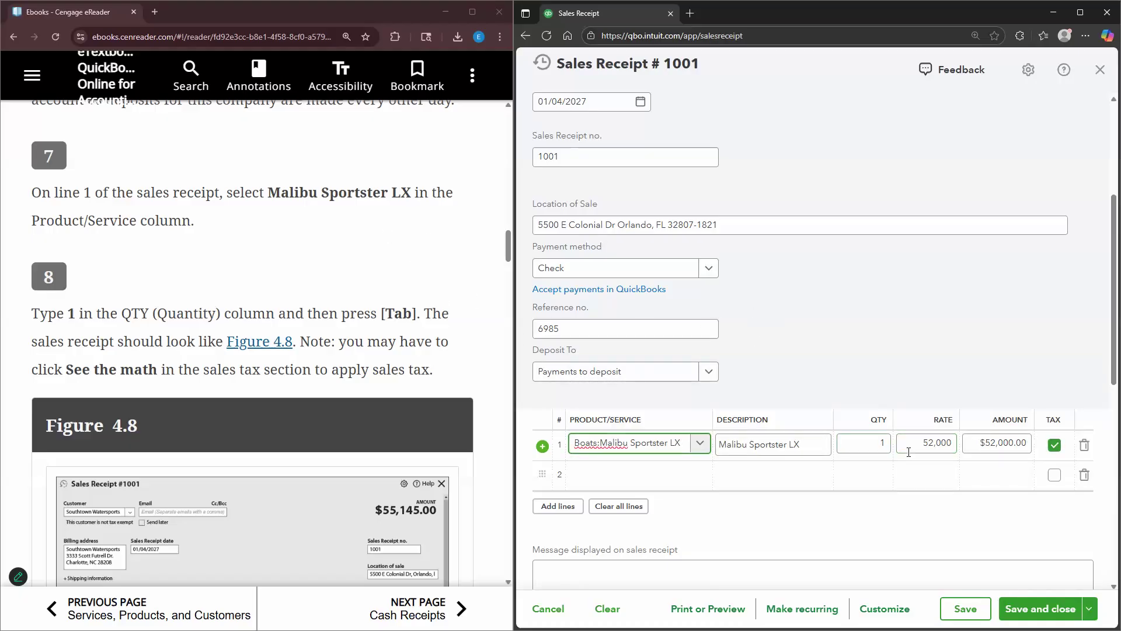
{"action": "scroll", "coordinate": [272, 343], "scroll_direction": "down", "scroll_amount": 1}
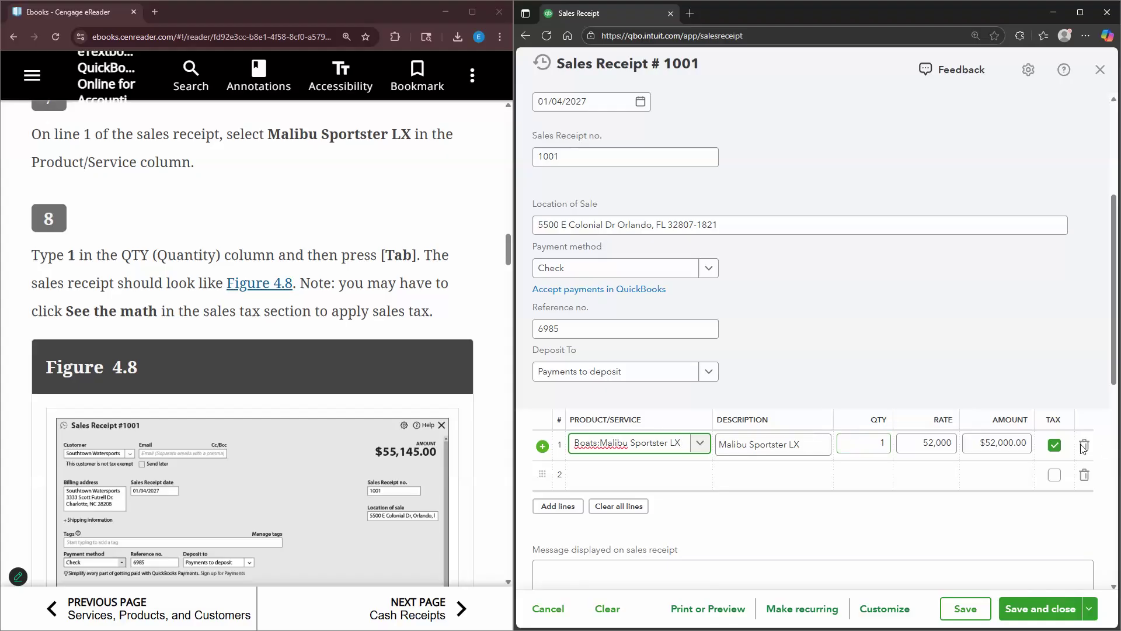
{"action": "key", "text": "Tab"}
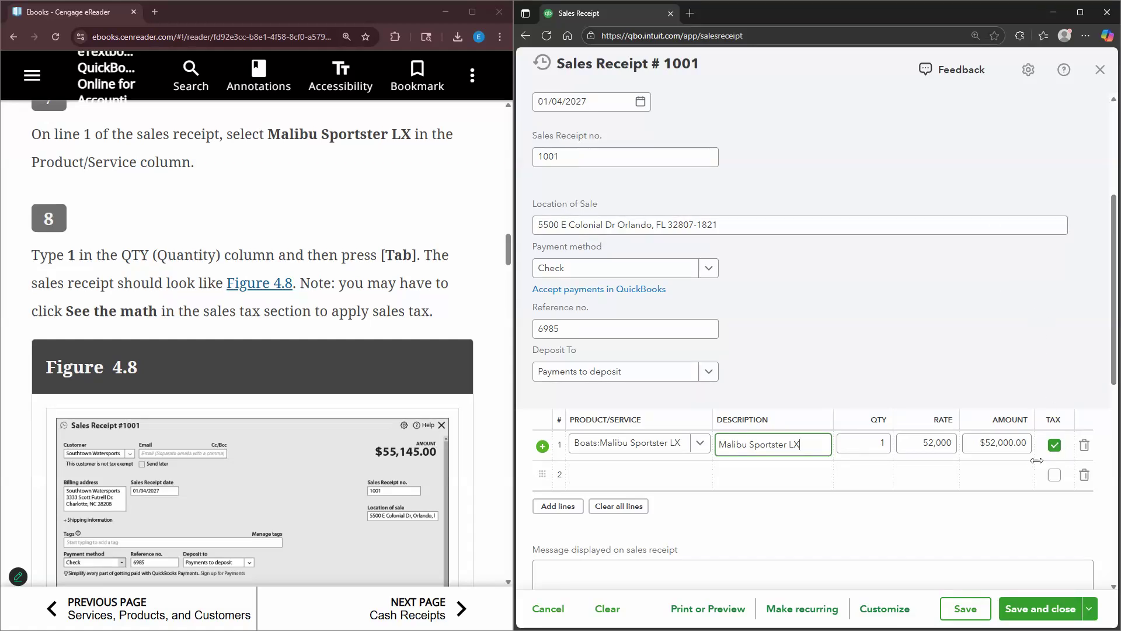
- Compare the sales receipt's totals with Figure 4.8 and review how its sales tax is calculated
{"action": "left_click", "coordinate": [1041, 355]}
{"action": "scroll", "coordinate": [1037, 374], "scroll_direction": "down", "scroll_amount": 2}
{"action": "scroll", "coordinate": [1031, 381], "scroll_direction": "down", "scroll_amount": 4}
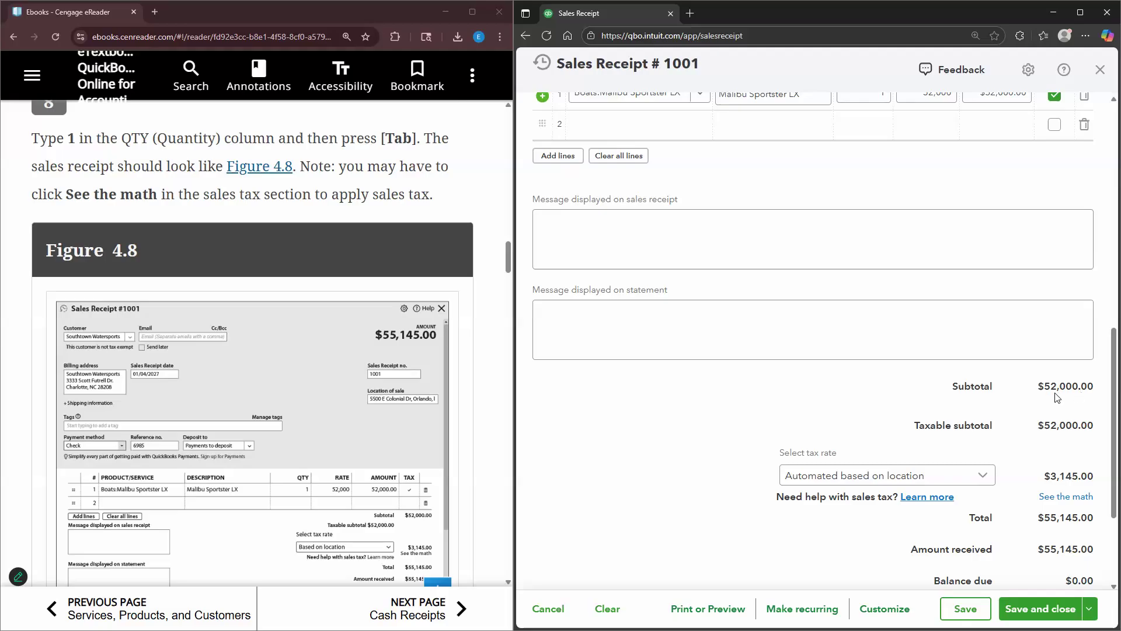
{"action": "scroll", "coordinate": [584, 397], "scroll_direction": "down", "scroll_amount": 2}
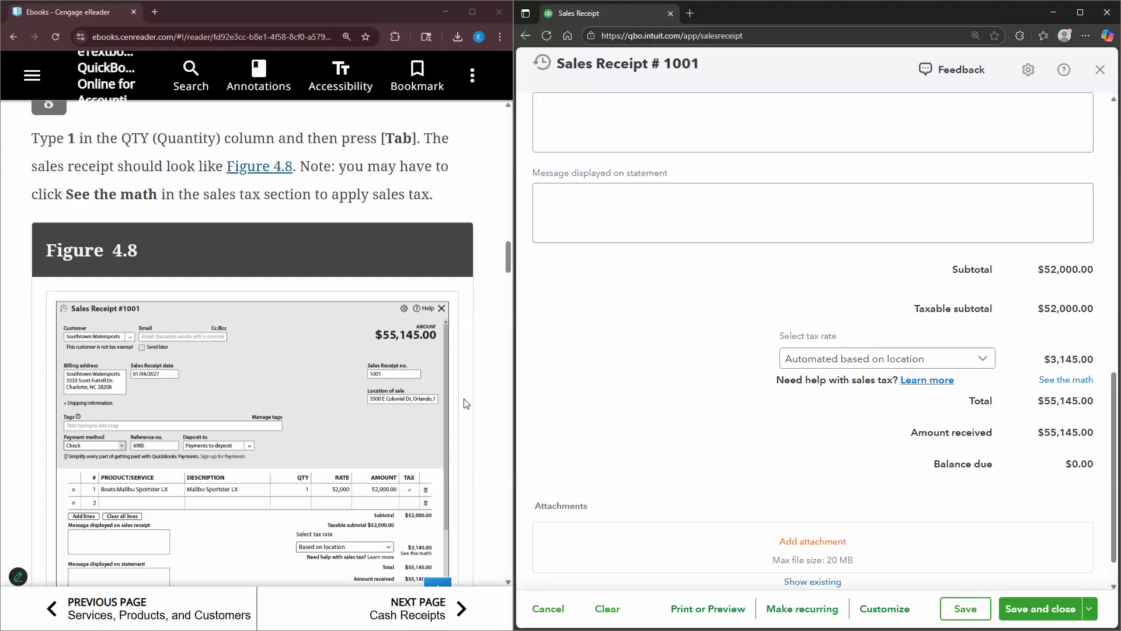
{"action": "scroll", "coordinate": [466, 403], "scroll_direction": "down", "scroll_amount": 1}
{"action": "left_click", "coordinate": [1064, 380]}
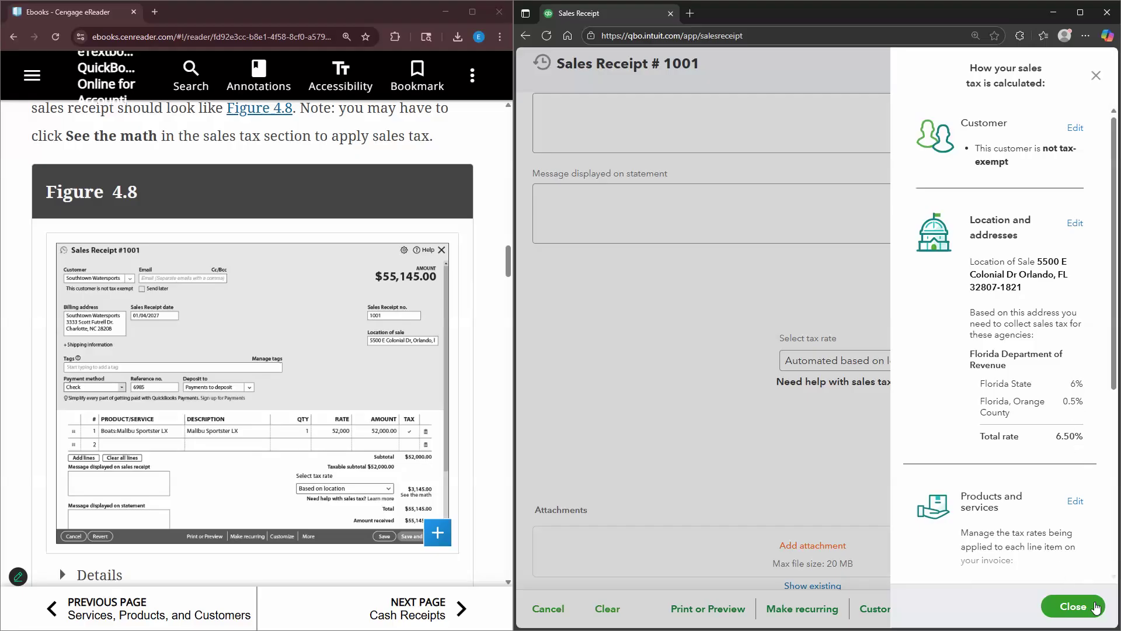
{"action": "left_click", "coordinate": [1073, 607]}
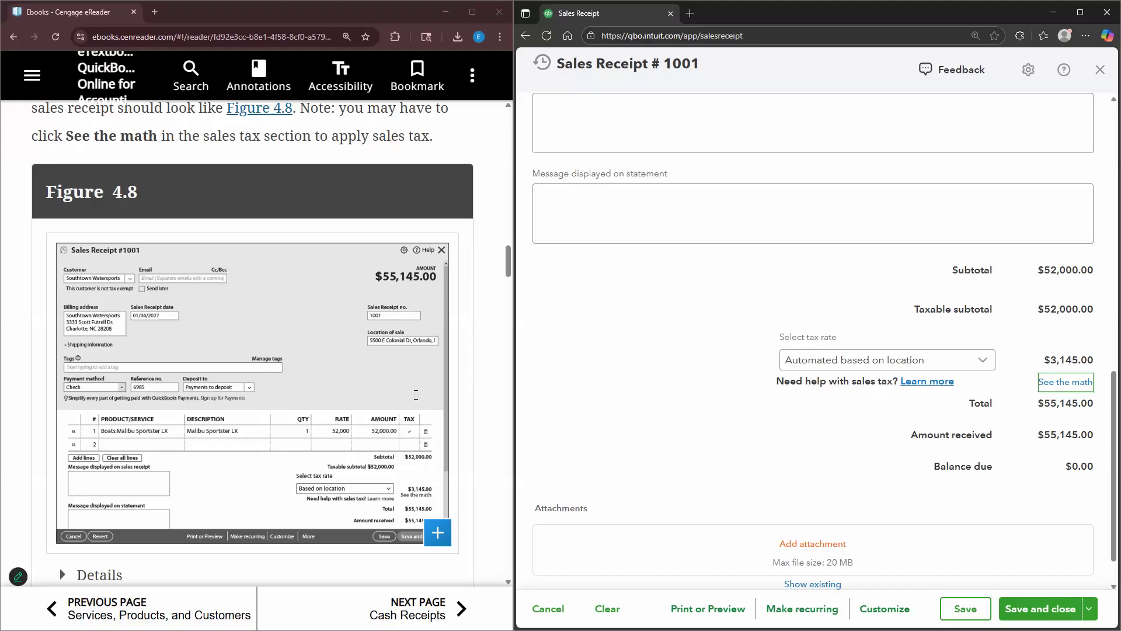
- Save and close the sales receipt as instructed in textbook step 10
{"action": "scroll", "coordinate": [416, 395], "scroll_direction": "down", "scroll_amount": 15}
{"action": "scroll", "coordinate": [416, 402], "scroll_direction": "down", "scroll_amount": 5}
{"action": "left_click", "coordinate": [1040, 609]}
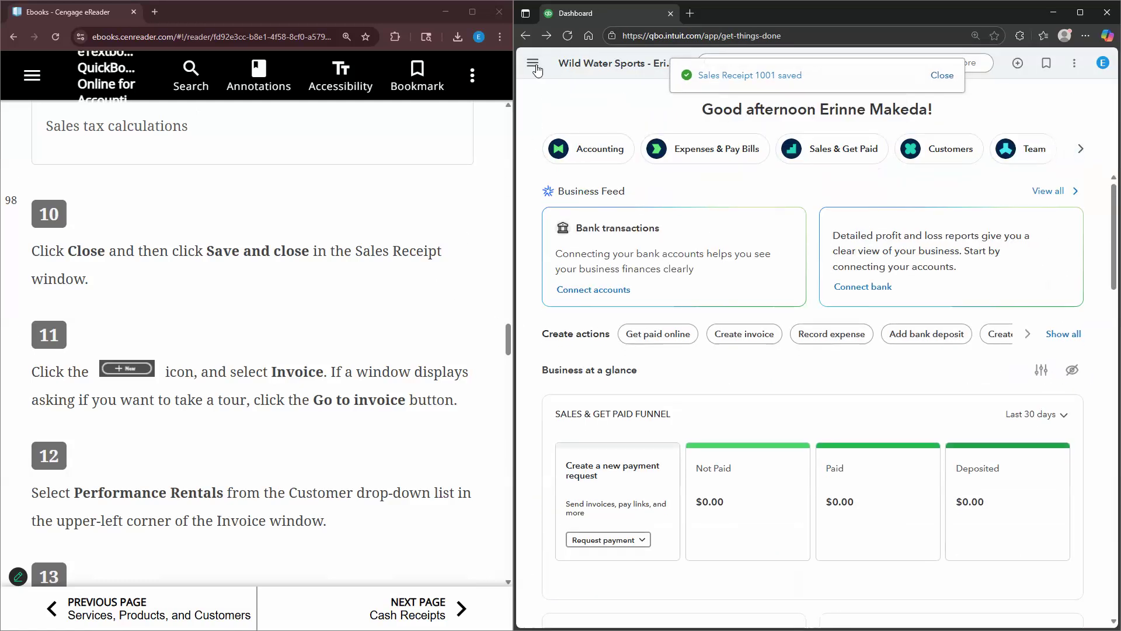
- Create a new invoice and dismiss the introduction dialog, the invoice settings and Intuit Assist
{"action": "left_click", "coordinate": [1016, 64]}
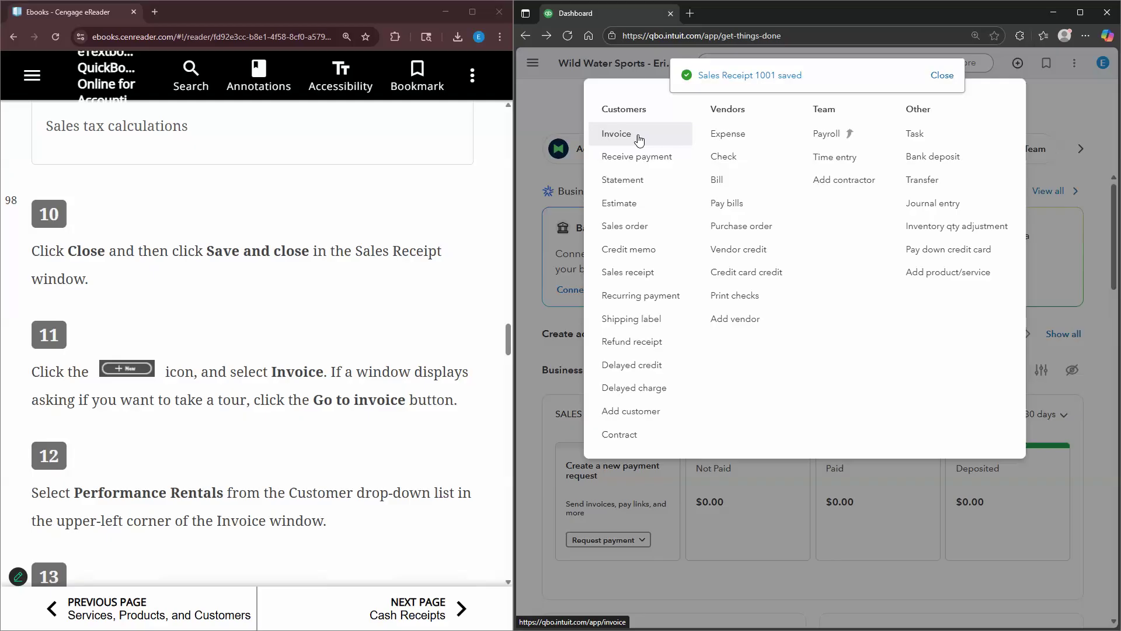
{"action": "left_click", "coordinate": [639, 139]}
{"action": "scroll", "coordinate": [453, 256], "scroll_direction": "down", "scroll_amount": 1}
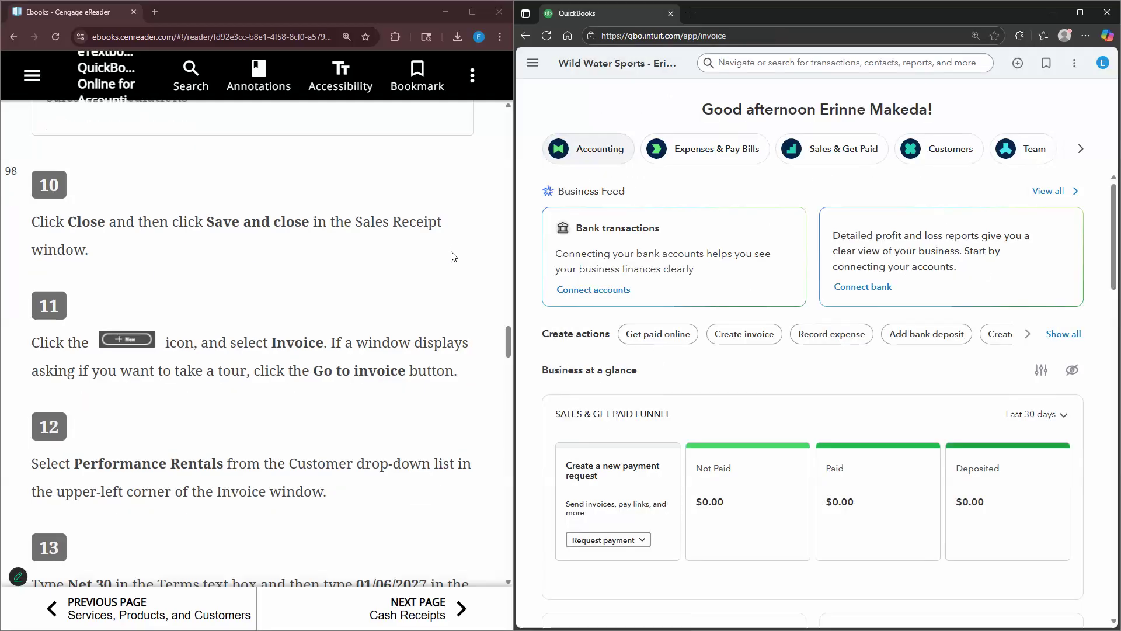
{"action": "scroll", "coordinate": [454, 256], "scroll_direction": "down", "scroll_amount": 2}
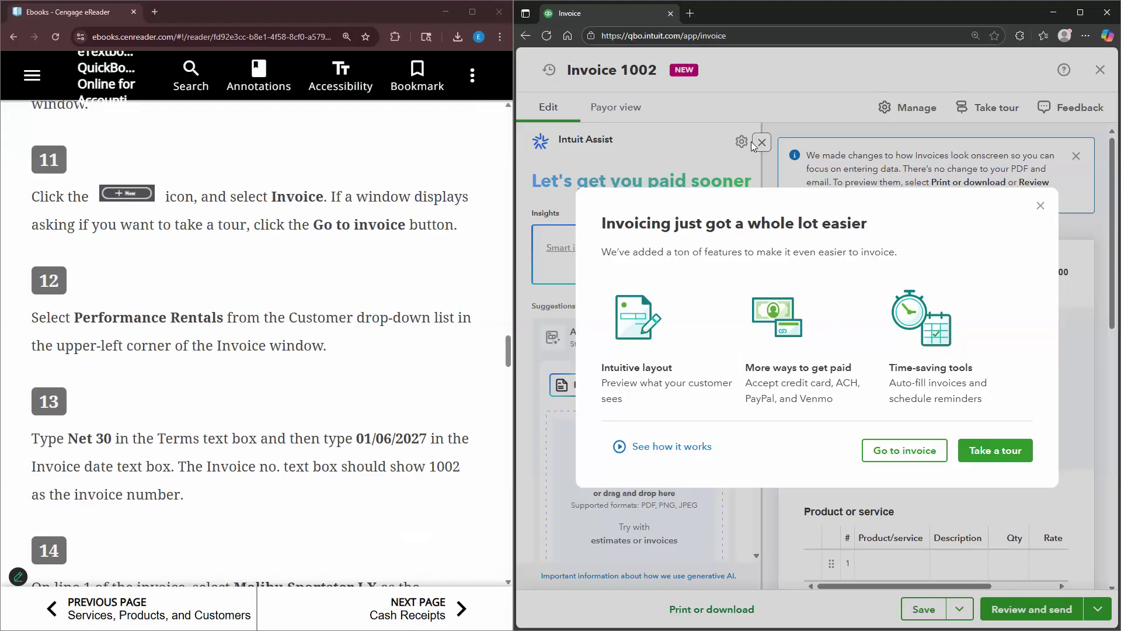
{"action": "left_click", "coordinate": [1040, 207]}
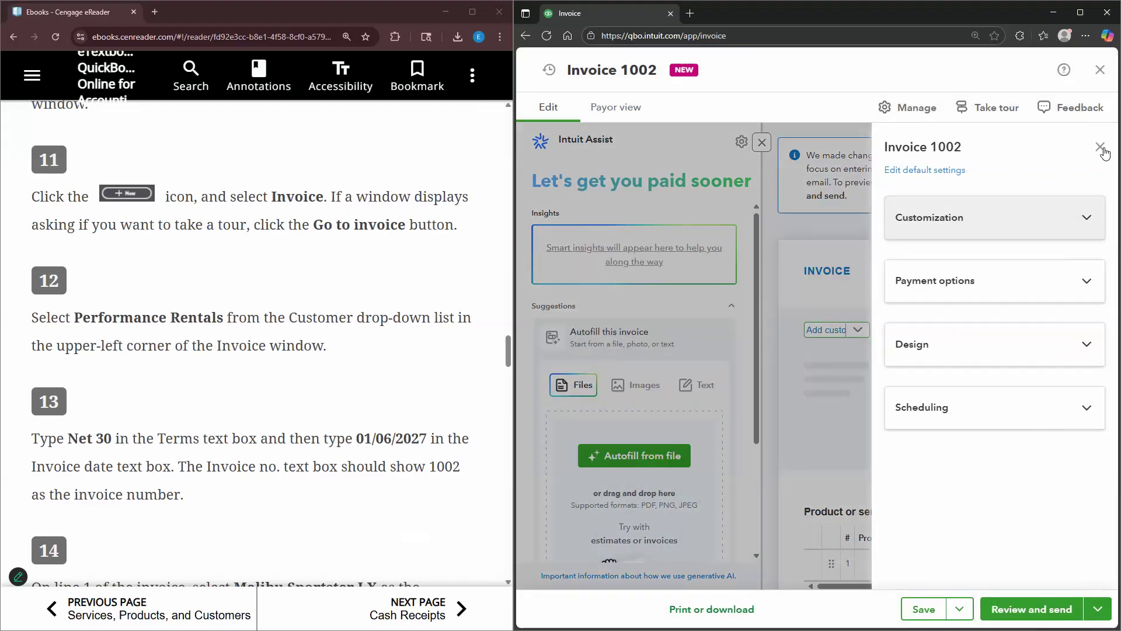
{"action": "left_click", "coordinate": [794, 151]}
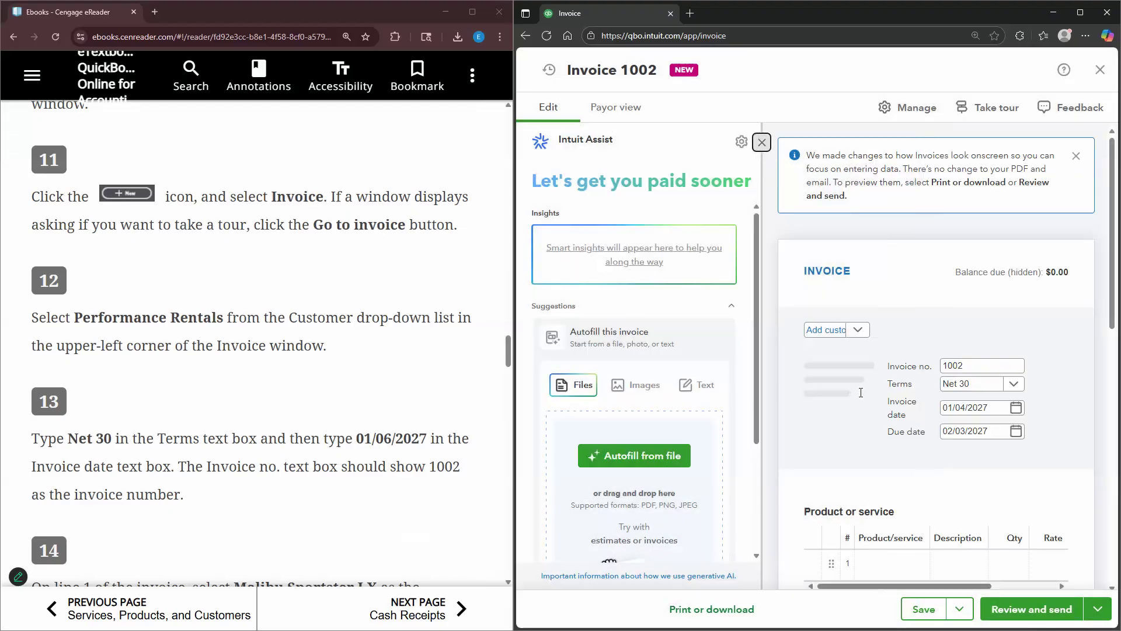
{"action": "left_click", "coordinate": [762, 142]}
- Set the invoice date to 01/06/2027
{"action": "left_click", "coordinate": [837, 375]}
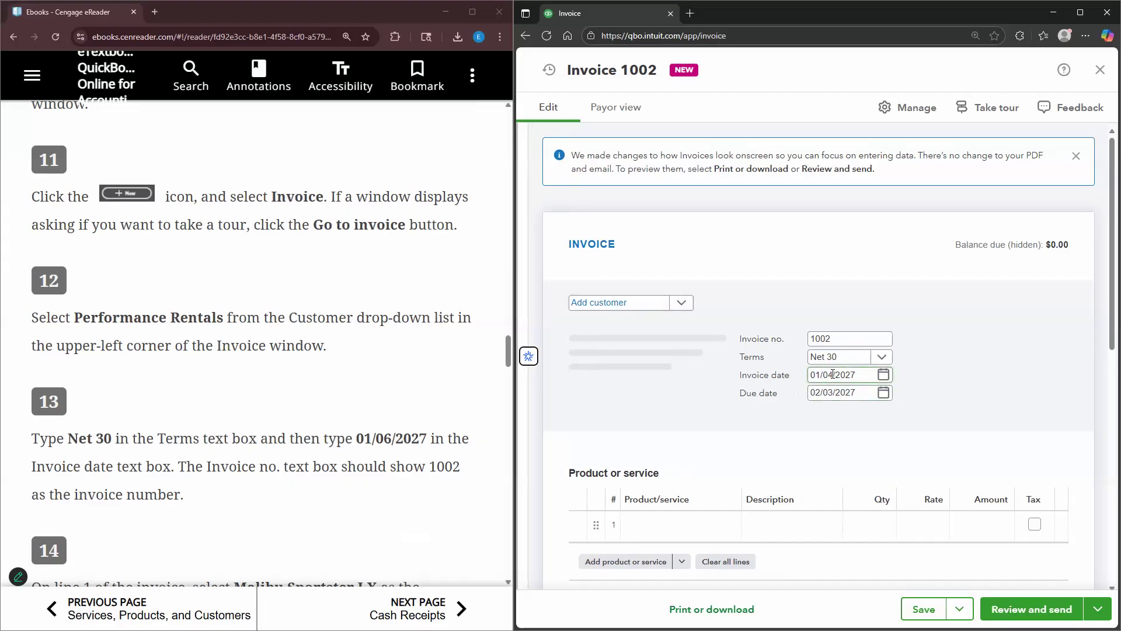
{"action": "left_click", "coordinate": [832, 375]}
{"action": "left_click", "coordinate": [833, 377]}
{"action": "key", "text": "BackSpace"}
{"action": "type", "text": "6"}
- Select Performance Rentals as the invoice's customer
{"action": "left_click", "coordinate": [612, 269]}
{"action": "left_click", "coordinate": [634, 308]}
{"action": "left_click", "coordinate": [625, 353]}
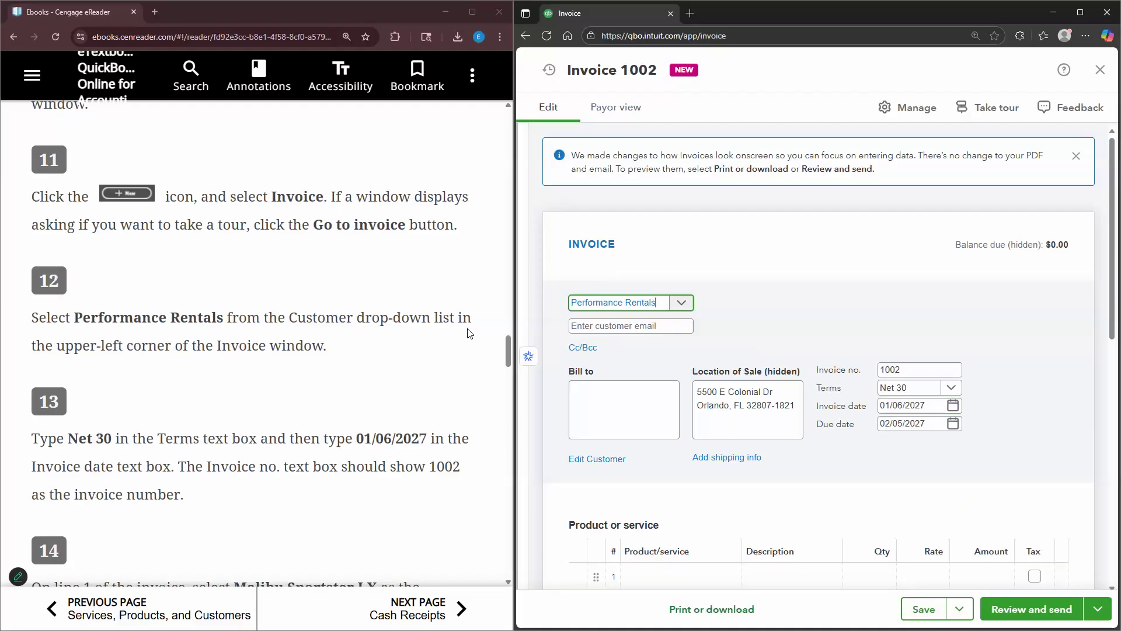
- Check the invoice's number, terms and date against textbook step 13 and go on to its product lines
{"action": "scroll", "coordinate": [471, 333], "scroll_direction": "down", "scroll_amount": 1}
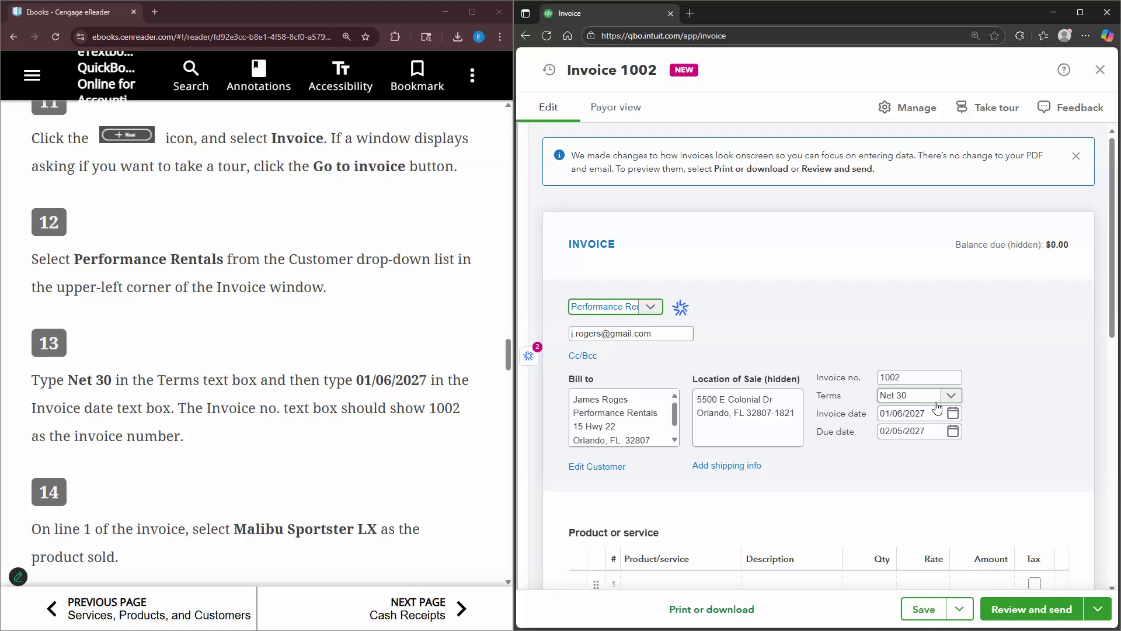
{"action": "left_click", "coordinate": [914, 379]}
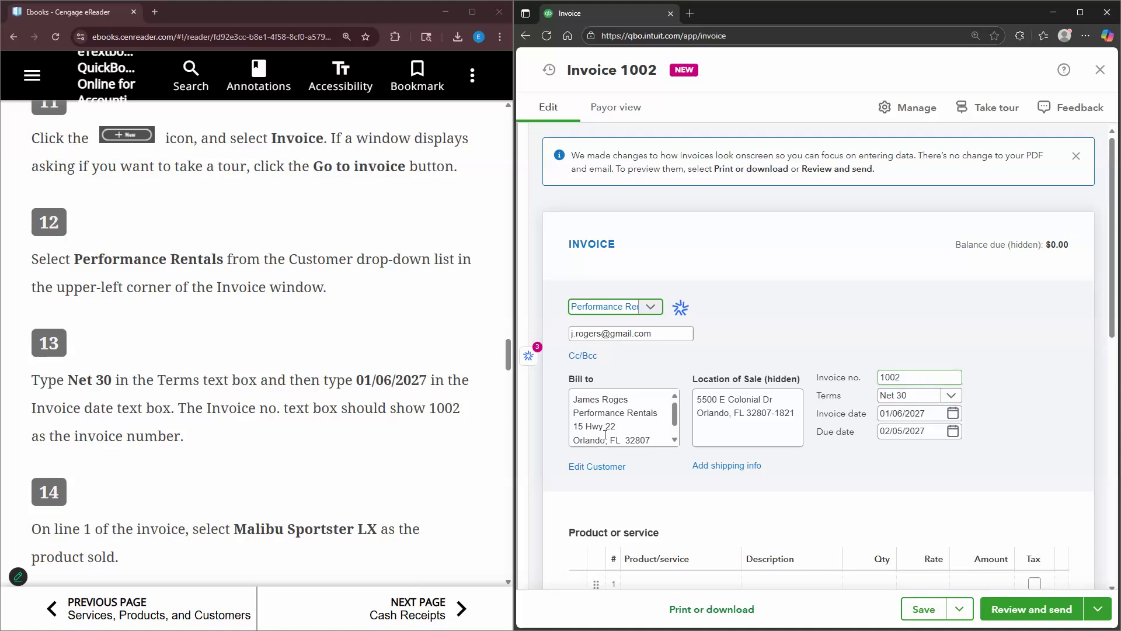
{"action": "scroll", "coordinate": [463, 391], "scroll_direction": "down", "scroll_amount": 3}
{"action": "scroll", "coordinate": [685, 416], "scroll_direction": "down", "scroll_amount": 2}
{"action": "scroll", "coordinate": [685, 416], "scroll_direction": "down", "scroll_amount": 1}
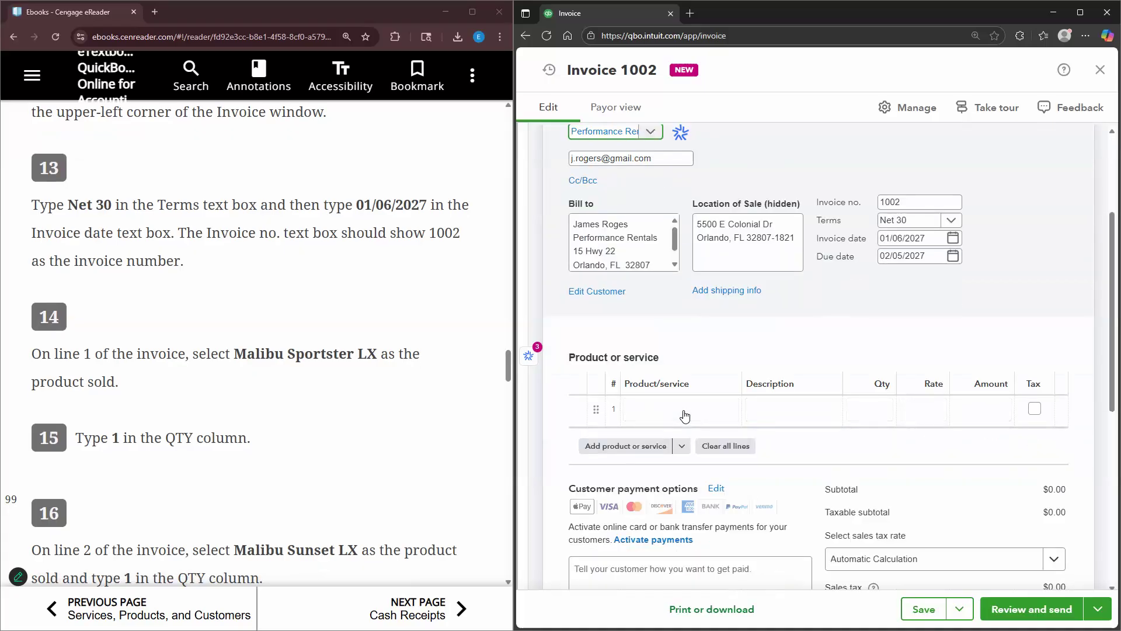
- Add the Malibu Sportster LX boat as the product on line 1 of the invoice
{"action": "left_click", "coordinate": [685, 414]}
{"action": "type", "text": "MALIB"}
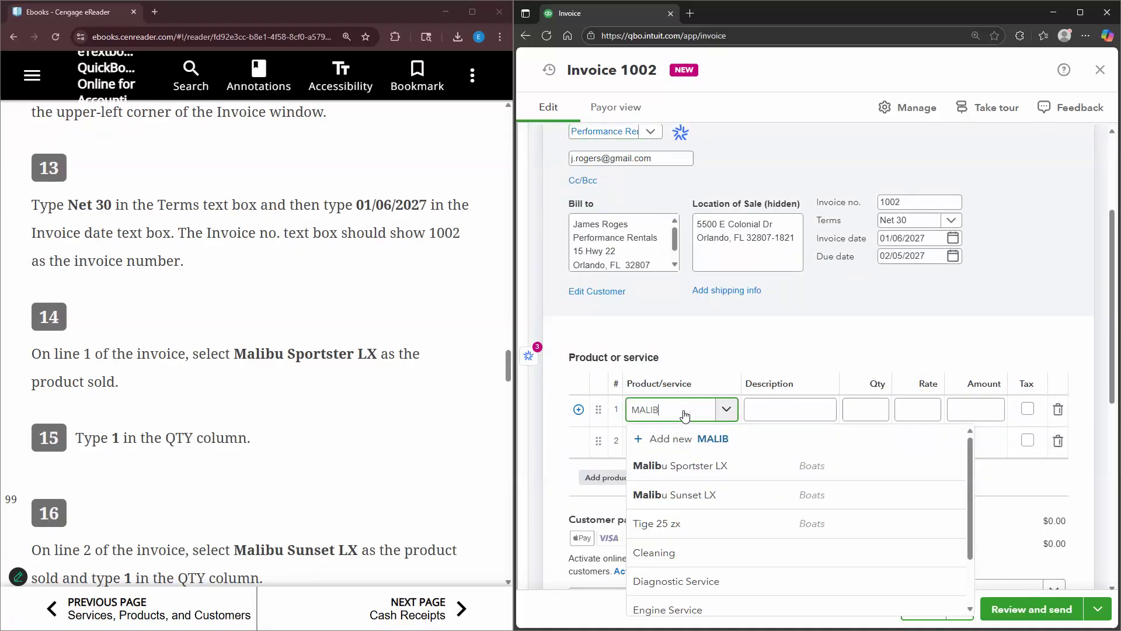
{"action": "key", "text": "Down"}
{"action": "key", "text": "Return"}
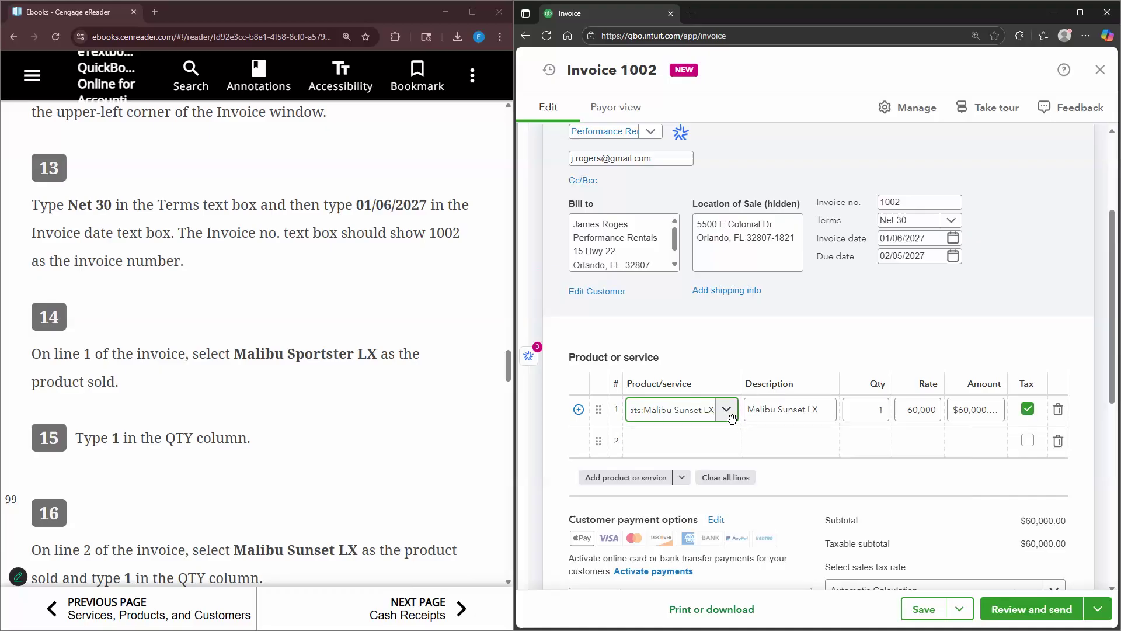
{"action": "left_click", "coordinate": [727, 410]}
{"action": "key", "text": "Down"}
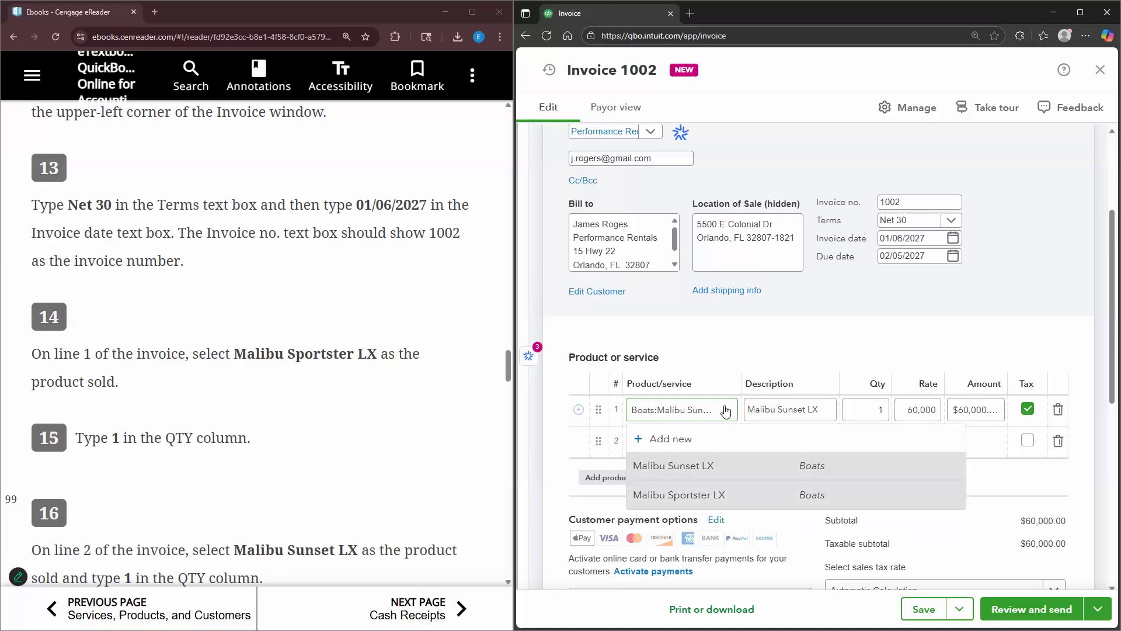
{"action": "key", "text": "Return"}
{"action": "key", "text": "Tab"}
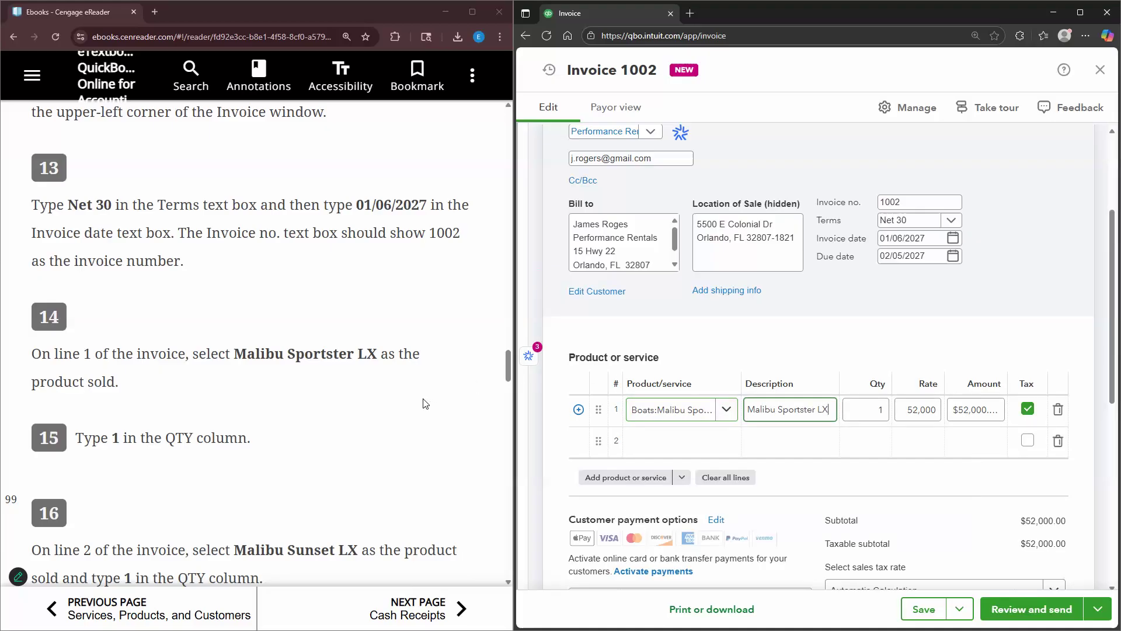
- Add the Malibu Sunset LX boat as the product on line 2 of the invoice
{"action": "scroll", "coordinate": [425, 401], "scroll_direction": "down", "scroll_amount": 3}
{"action": "left_click", "coordinate": [649, 450]}
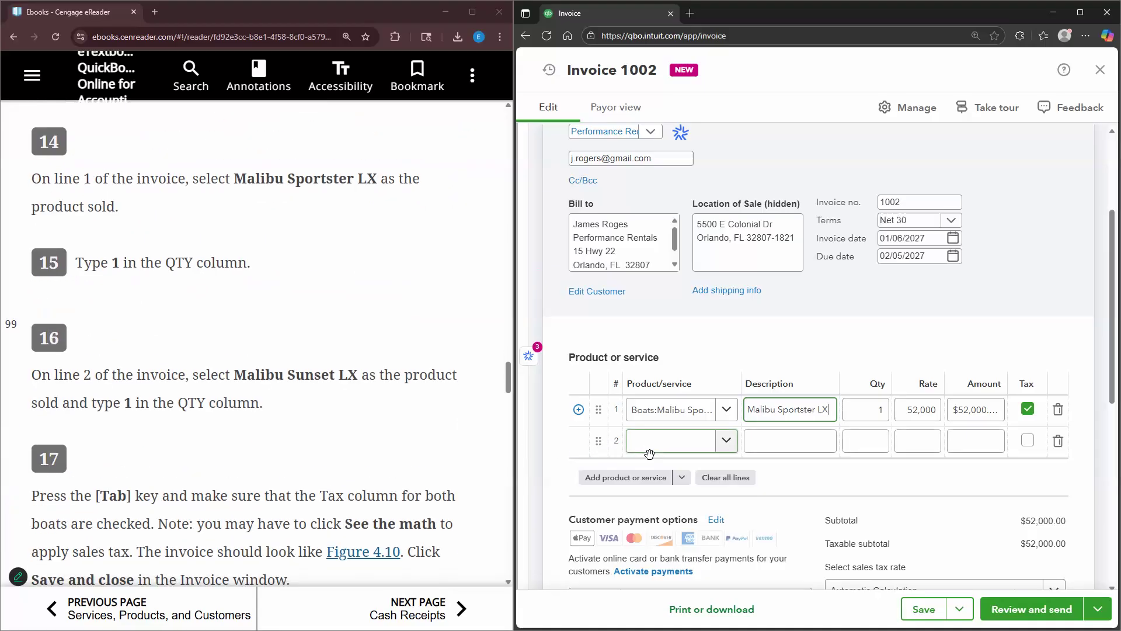
{"action": "type", "text": "MALI"}
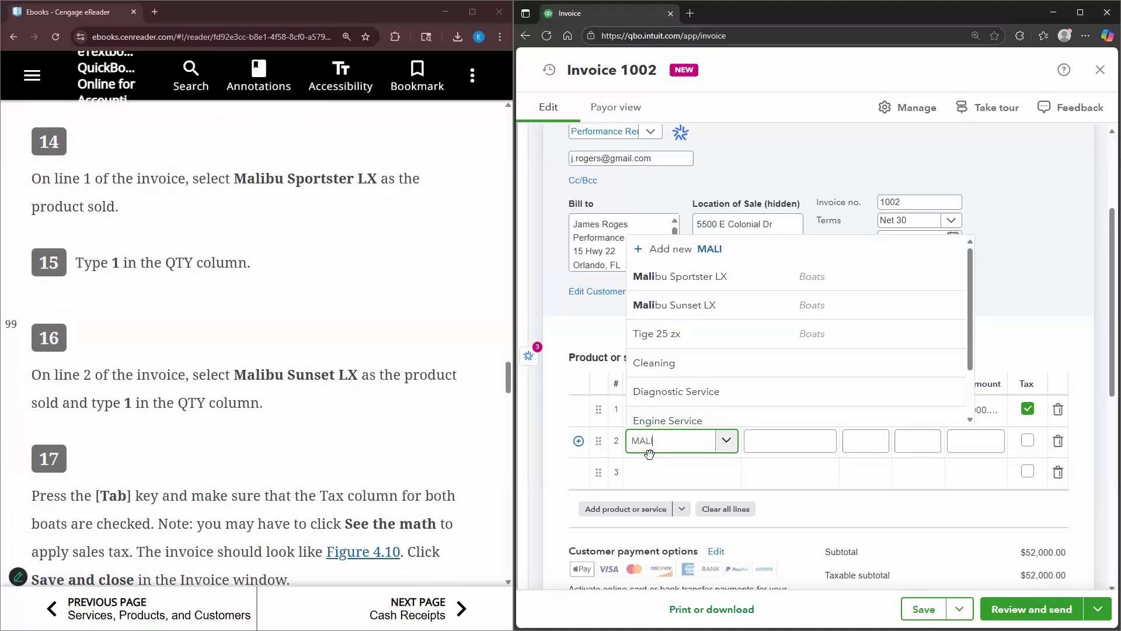
{"action": "left_click", "coordinate": [695, 390]}
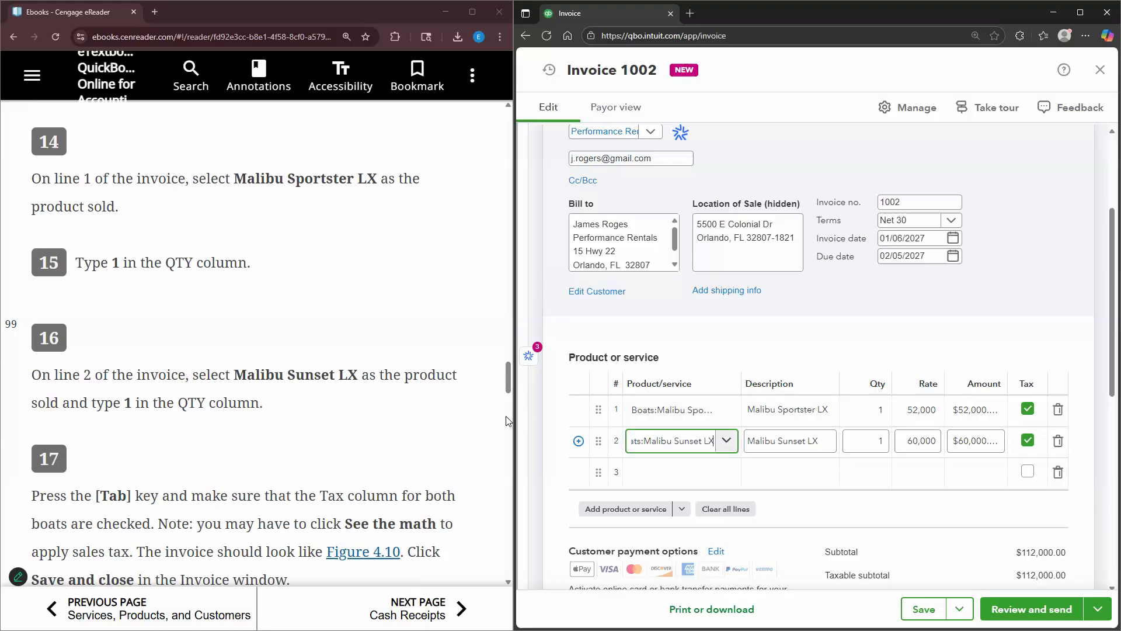
- Compare the invoice's product lines, tax checkboxes, sales tax and totals with Figure 4.10 in the textbook, and preview the following textbook steps
{"action": "scroll", "coordinate": [412, 414], "scroll_direction": "down", "scroll_amount": 4}
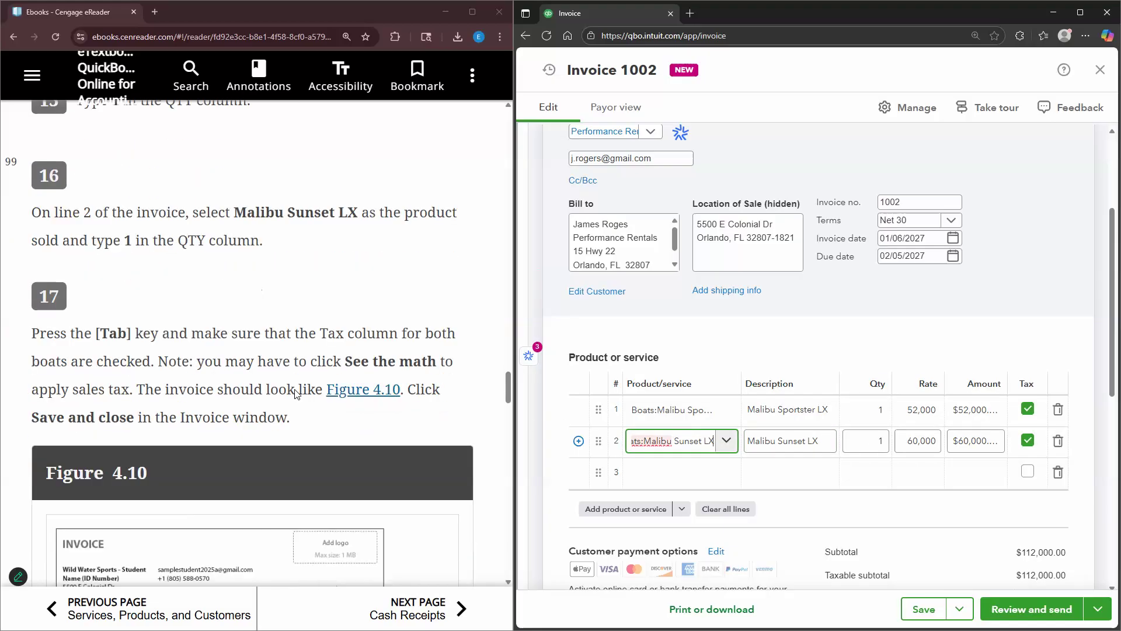
{"action": "scroll", "coordinate": [330, 396], "scroll_direction": "down", "scroll_amount": 6}
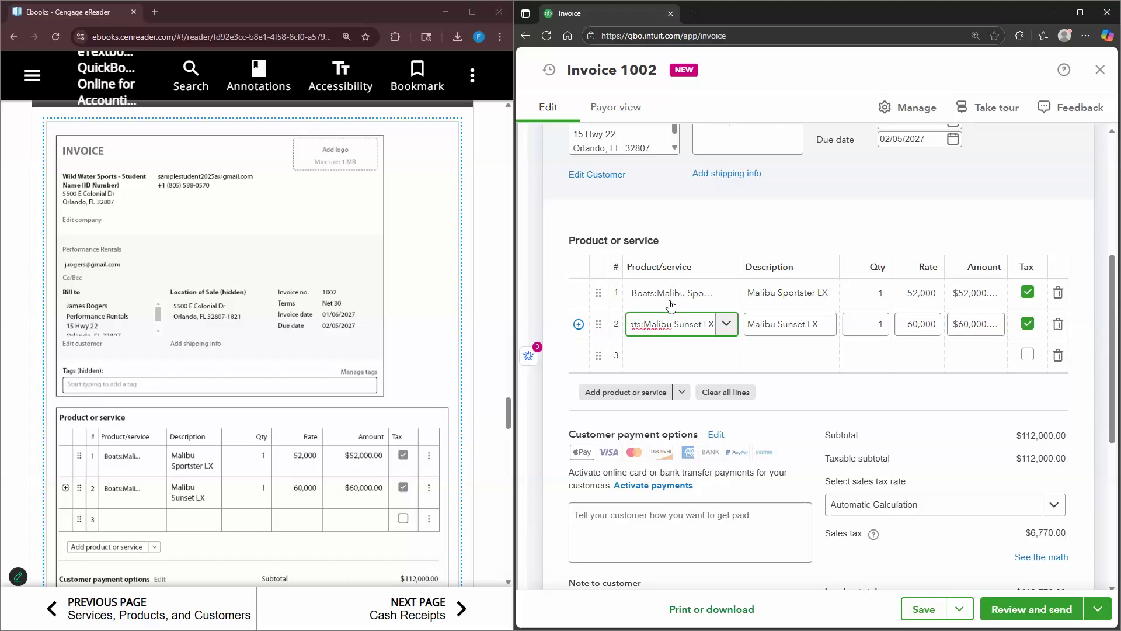
{"action": "left_click", "coordinate": [819, 298]}
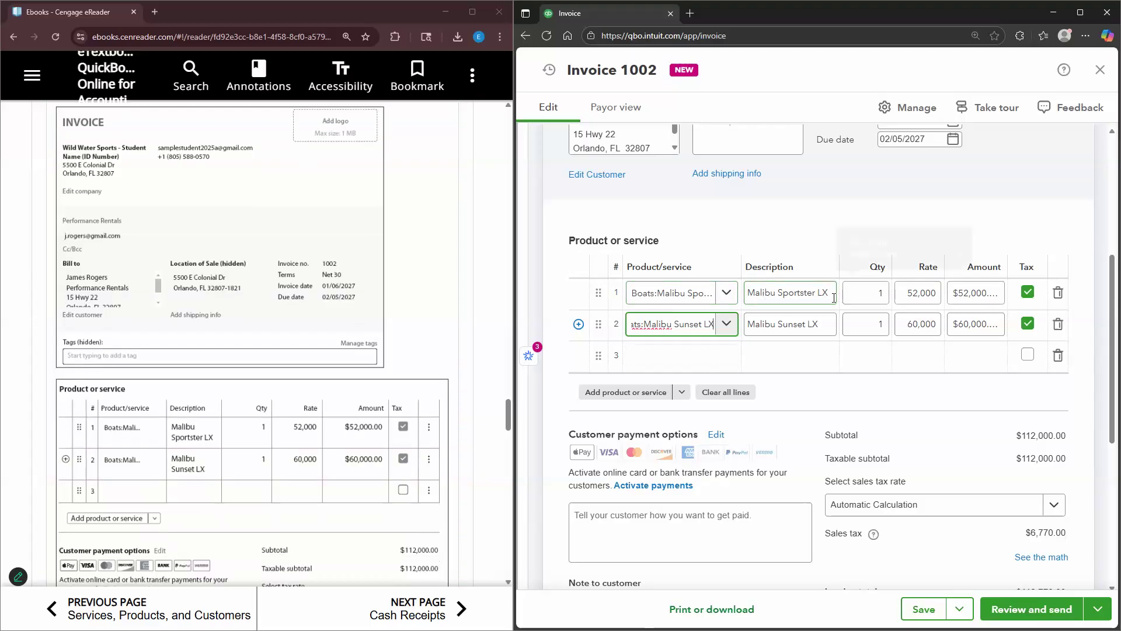
{"action": "left_click", "coordinate": [834, 334]}
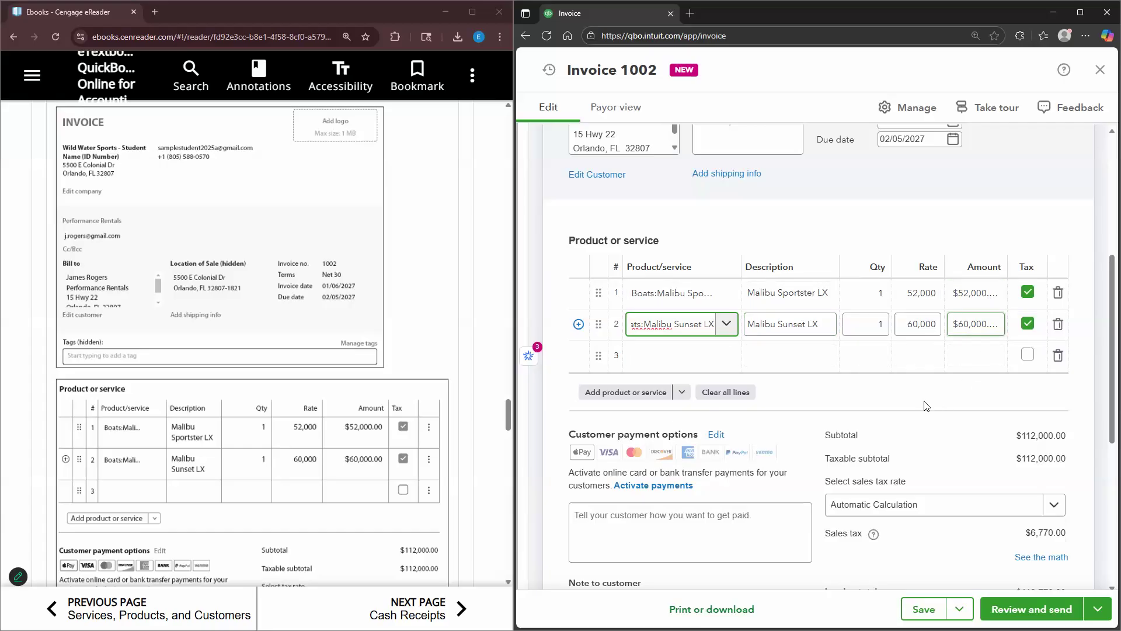
{"action": "scroll", "coordinate": [928, 406], "scroll_direction": "down", "scroll_amount": 1}
{"action": "scroll", "coordinate": [425, 400], "scroll_direction": "down", "scroll_amount": 3}
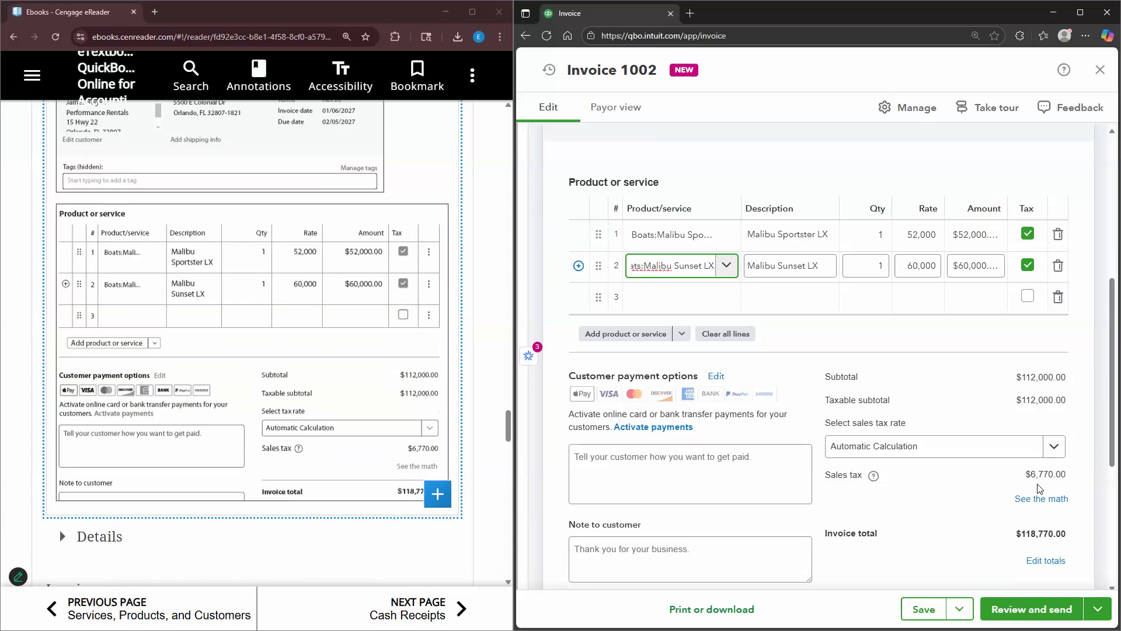
{"action": "scroll", "coordinate": [559, 415], "scroll_direction": "down", "scroll_amount": 1}
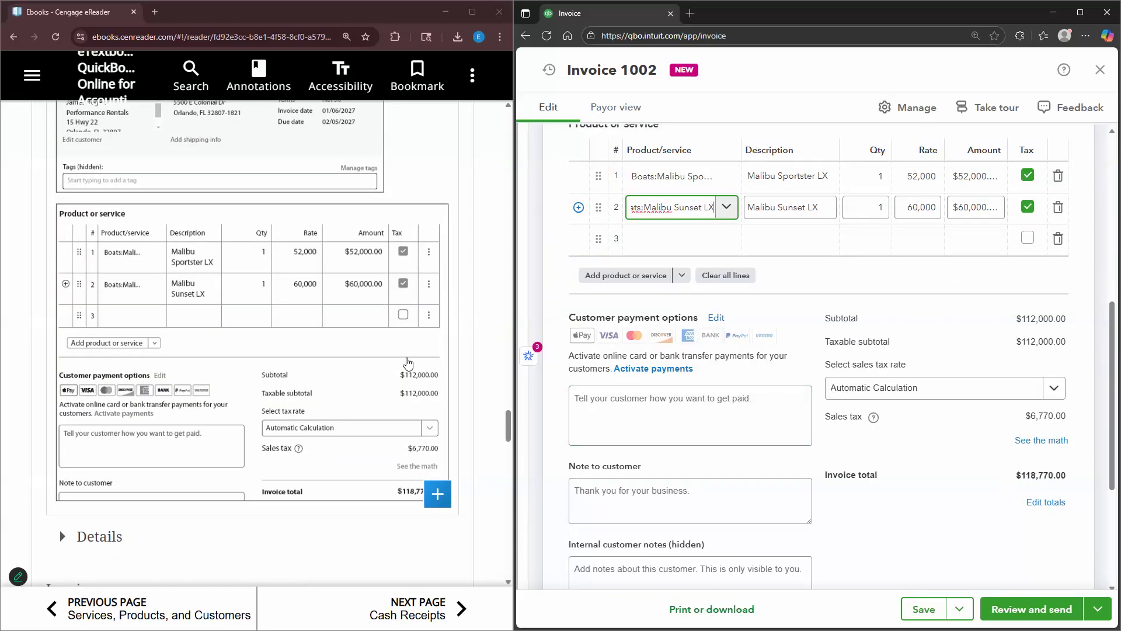
{"action": "scroll", "coordinate": [401, 396], "scroll_direction": "down", "scroll_amount": 4}
{"action": "scroll", "coordinate": [408, 396], "scroll_direction": "down", "scroll_amount": 3}
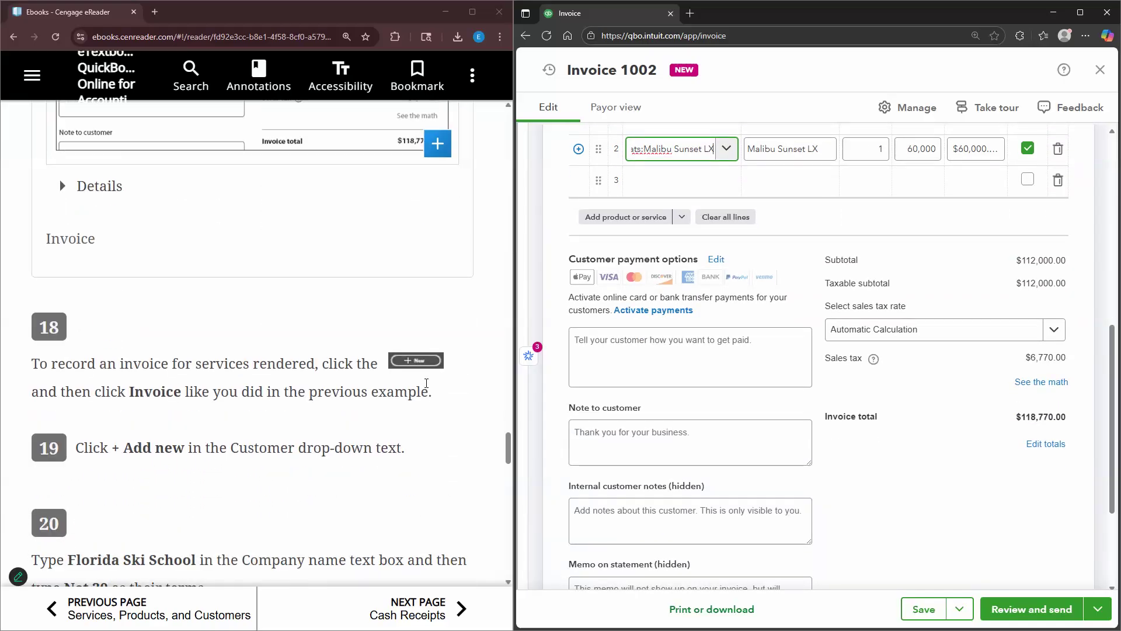
{"action": "scroll", "coordinate": [427, 383], "scroll_direction": "down", "scroll_amount": 1}
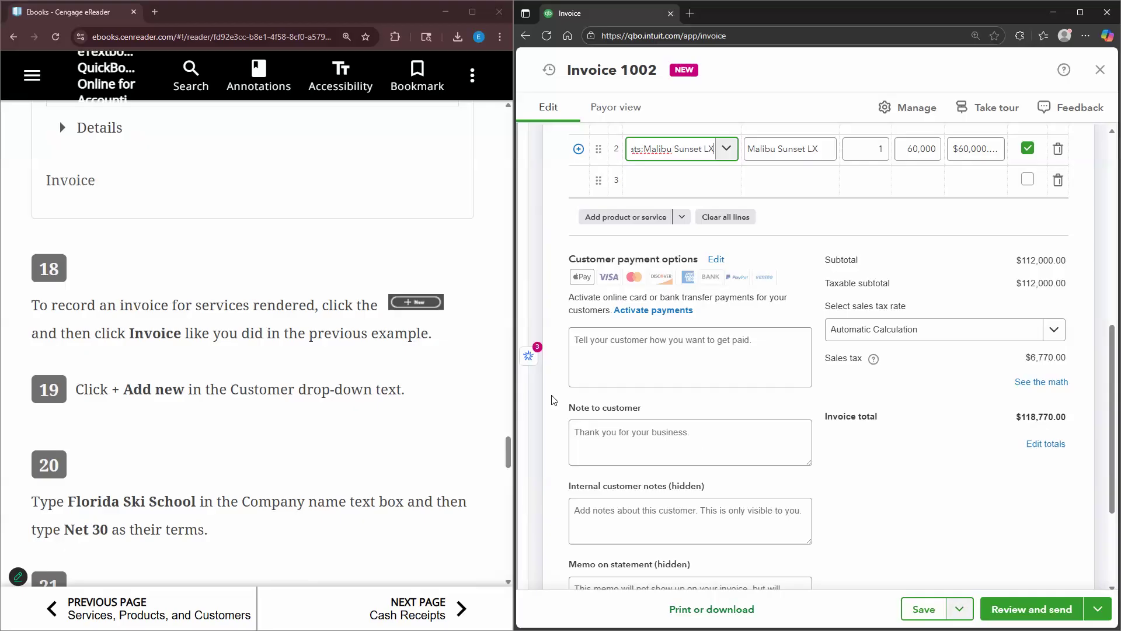
{"action": "scroll", "coordinate": [458, 368], "scroll_direction": "up", "scroll_amount": 8}
{"action": "scroll", "coordinate": [459, 368], "scroll_direction": "up", "scroll_amount": 5}
{"action": "scroll", "coordinate": [458, 368], "scroll_direction": "down", "scroll_amount": 4}
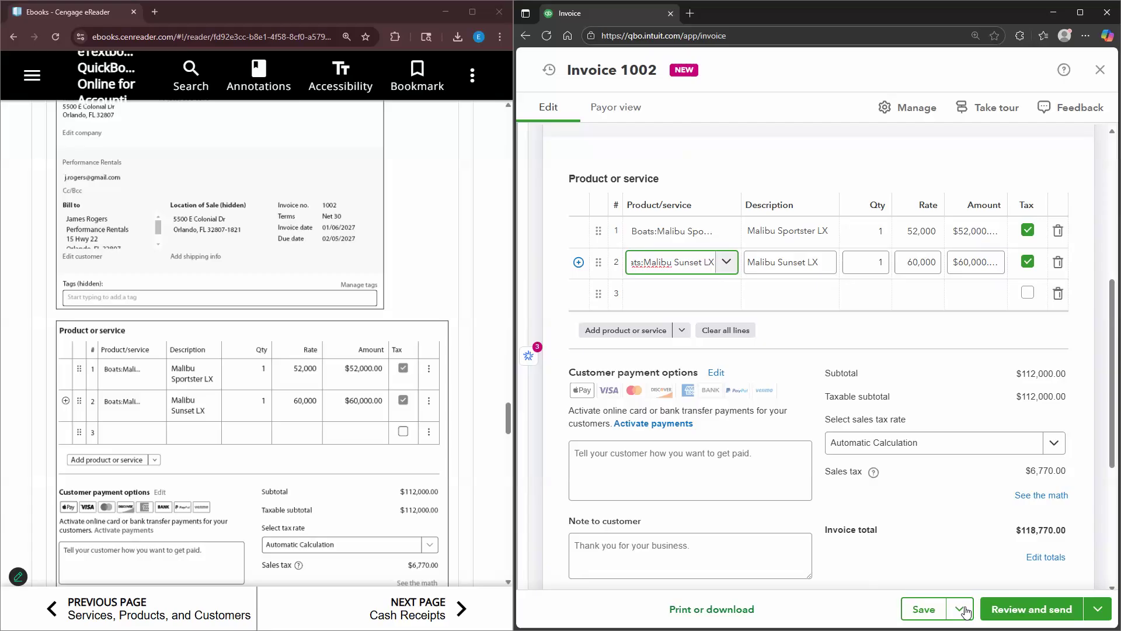
- Save and close the Performance Rentals invoice and go on to textbook step 18
{"action": "scroll", "coordinate": [919, 565], "scroll_direction": "down", "scroll_amount": 4}
{"action": "left_click", "coordinate": [960, 608]}
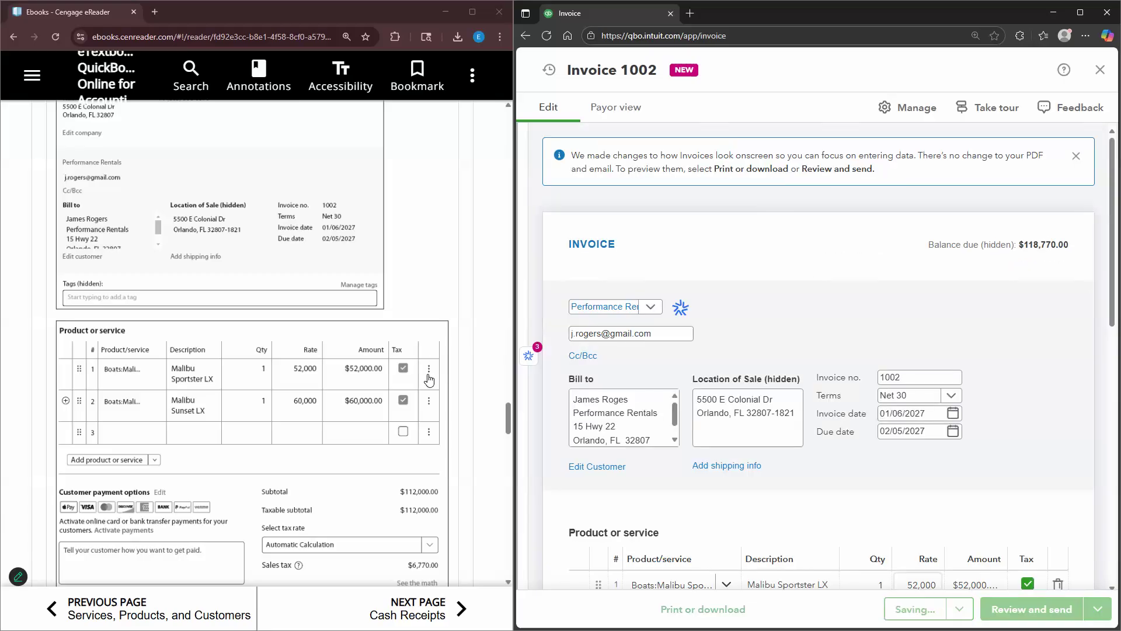
{"action": "scroll", "coordinate": [430, 375], "scroll_direction": "down", "scroll_amount": 7}
{"action": "scroll", "coordinate": [429, 375], "scroll_direction": "down", "scroll_amount": 1}
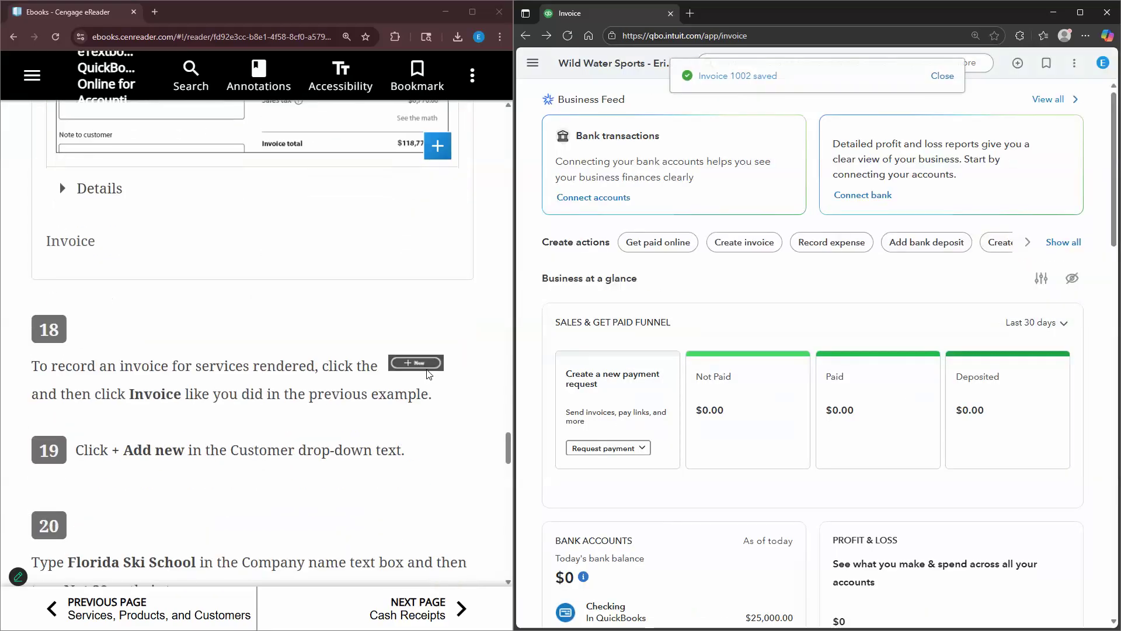
{"action": "scroll", "coordinate": [122, 306], "scroll_direction": "down", "scroll_amount": 1}
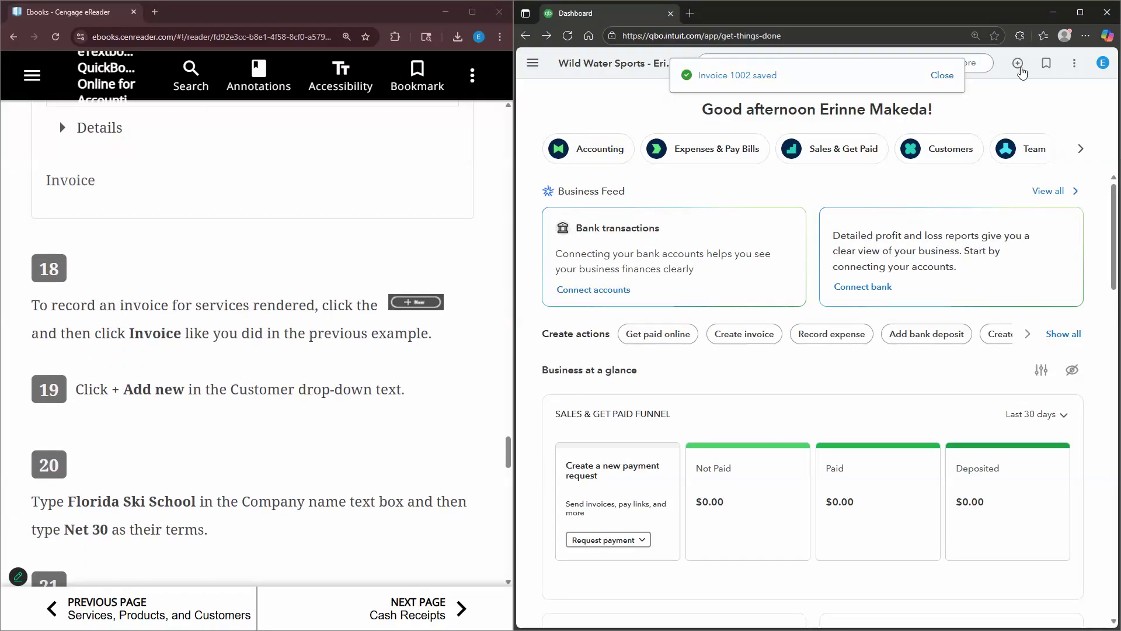
- Create another invoice and start adding a new customer from its customer field
{"action": "left_click", "coordinate": [1018, 62]}
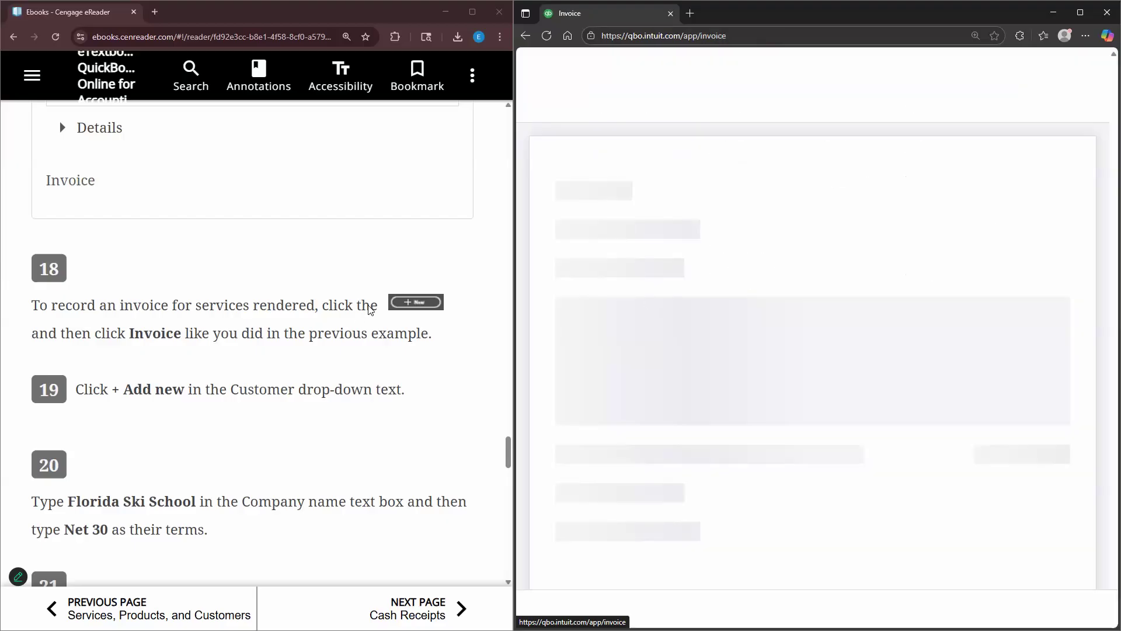
{"action": "scroll", "coordinate": [371, 310], "scroll_direction": "down", "scroll_amount": 1}
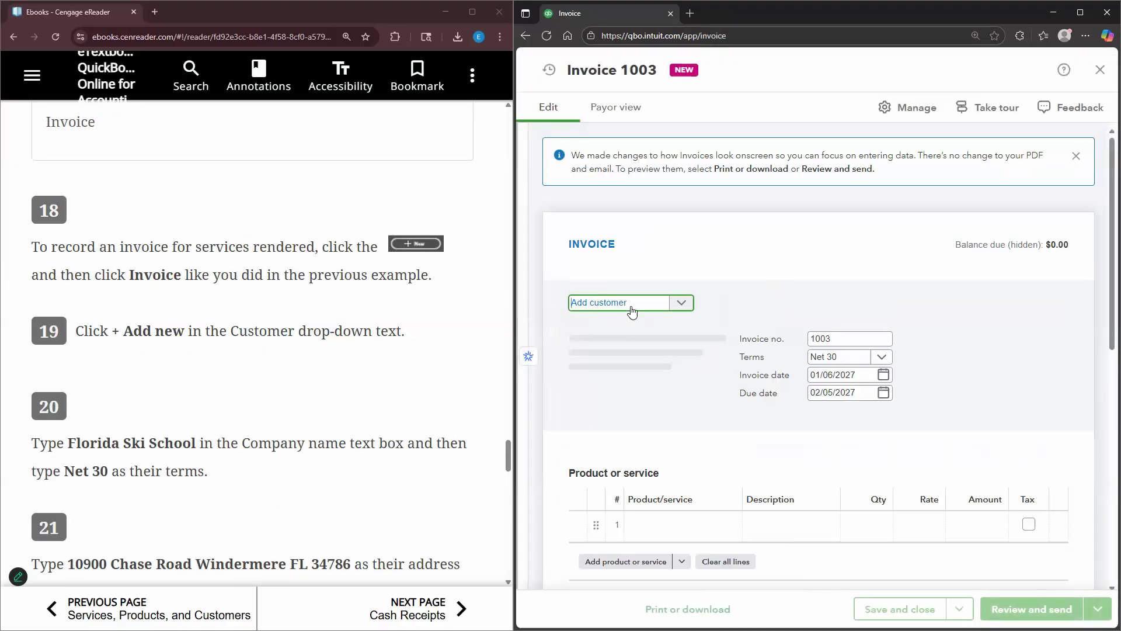
{"action": "left_click", "coordinate": [613, 325]}
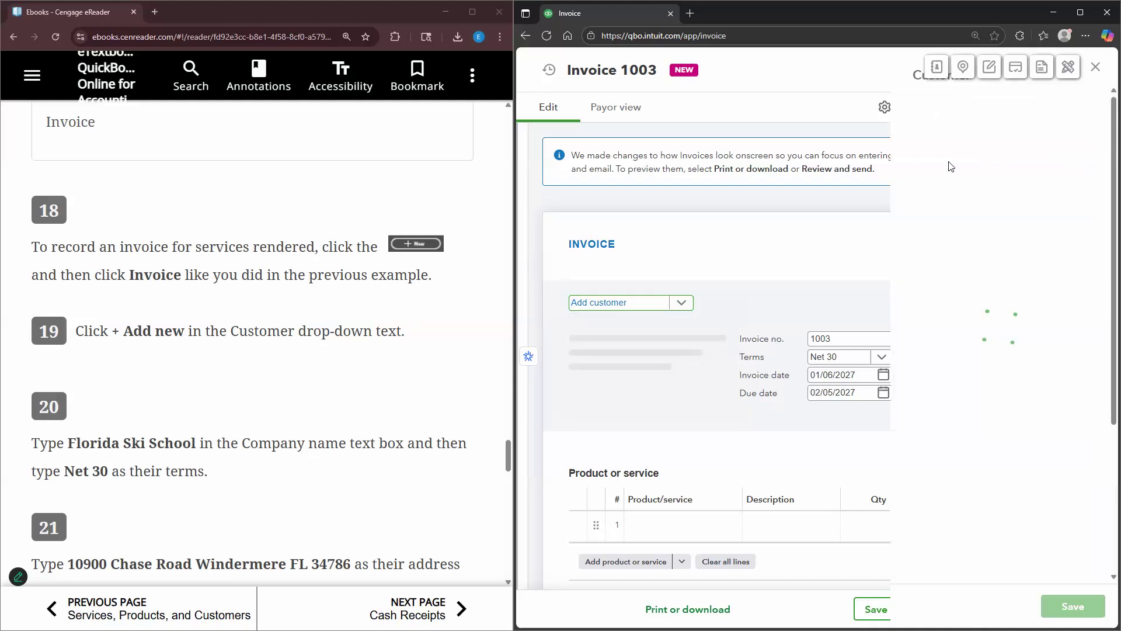
- Enter Florida Ski School as the new customer's company name
{"action": "scroll", "coordinate": [408, 292], "scroll_direction": "down", "scroll_amount": 2}
{"action": "left_click", "coordinate": [961, 278]}
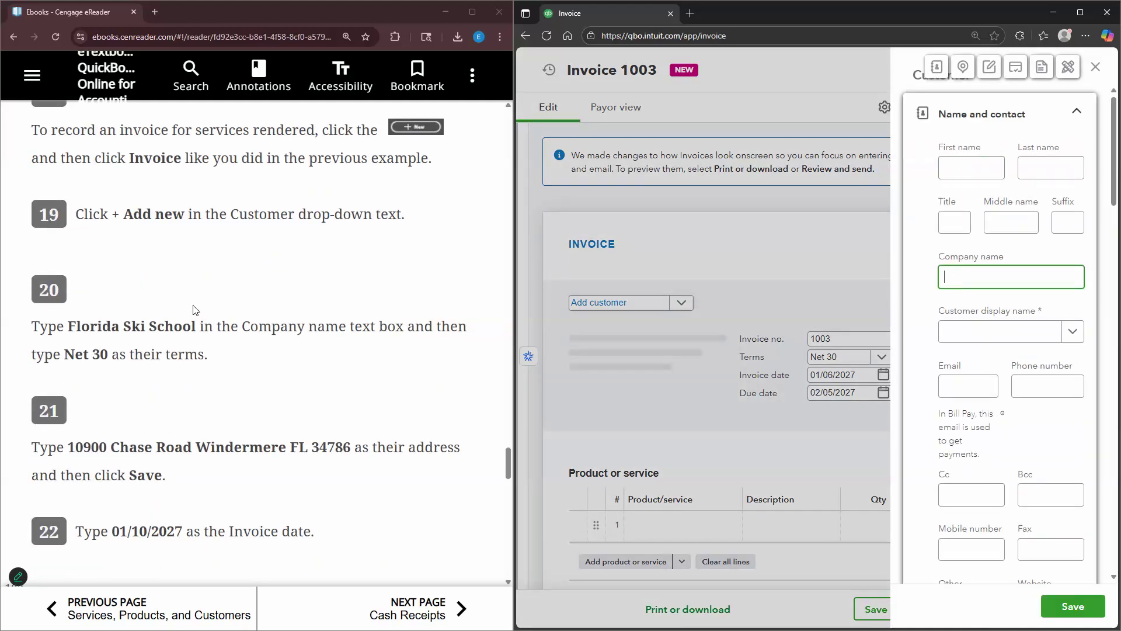
{"action": "left_click_drag", "start_coordinate": [68, 326], "coordinate": [193, 327]}
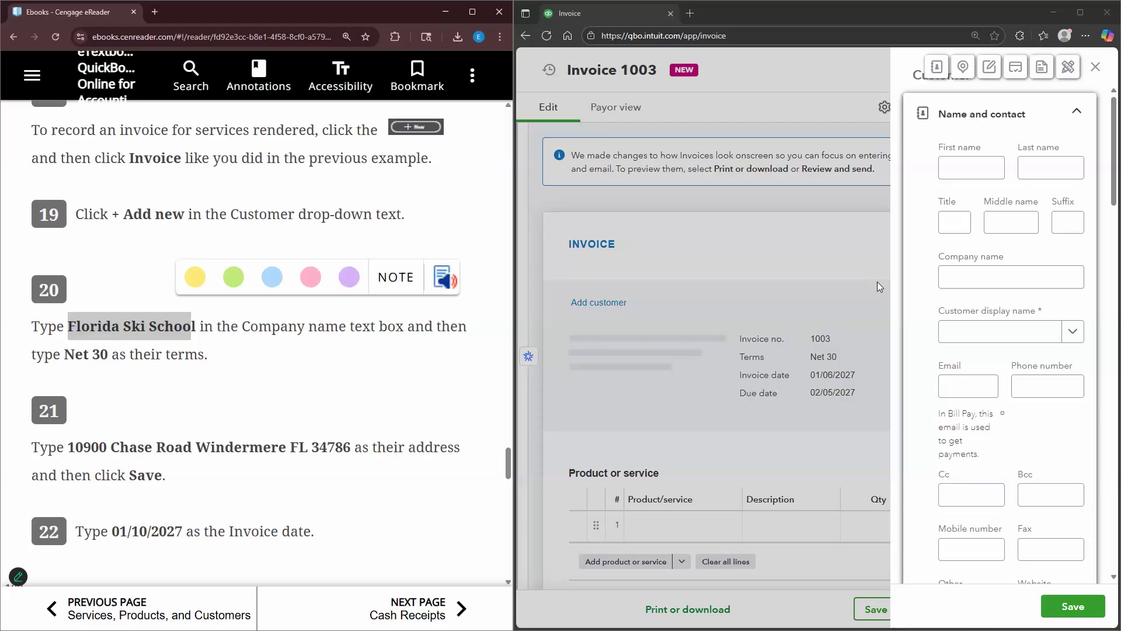
{"action": "left_click", "coordinate": [965, 276]}
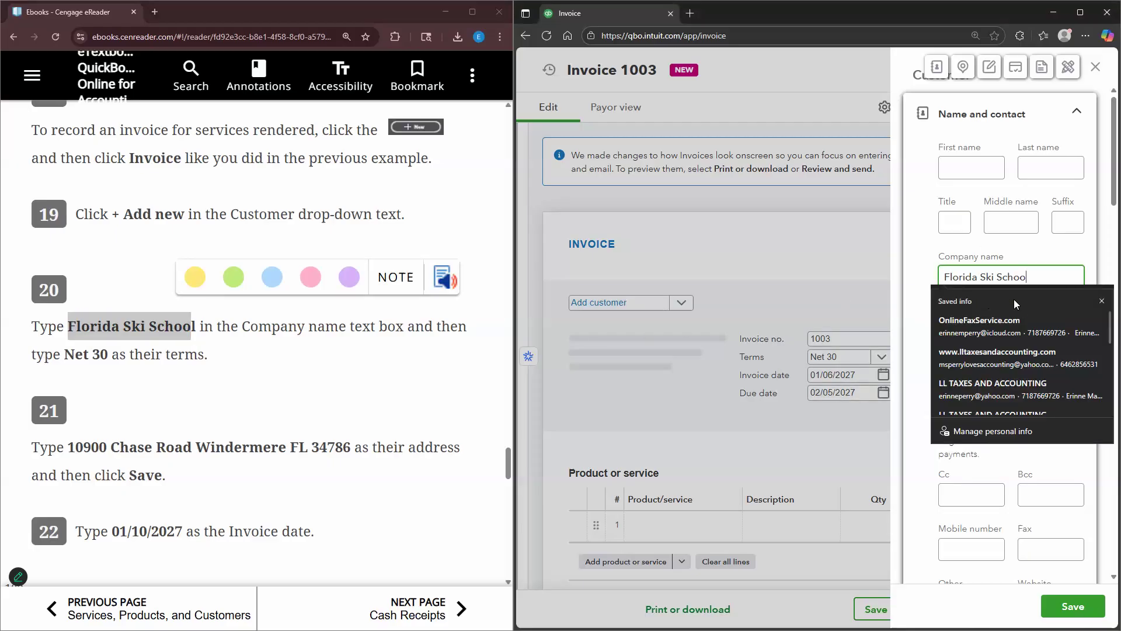
{"action": "type", "text": "Florida Ski Schoo"}
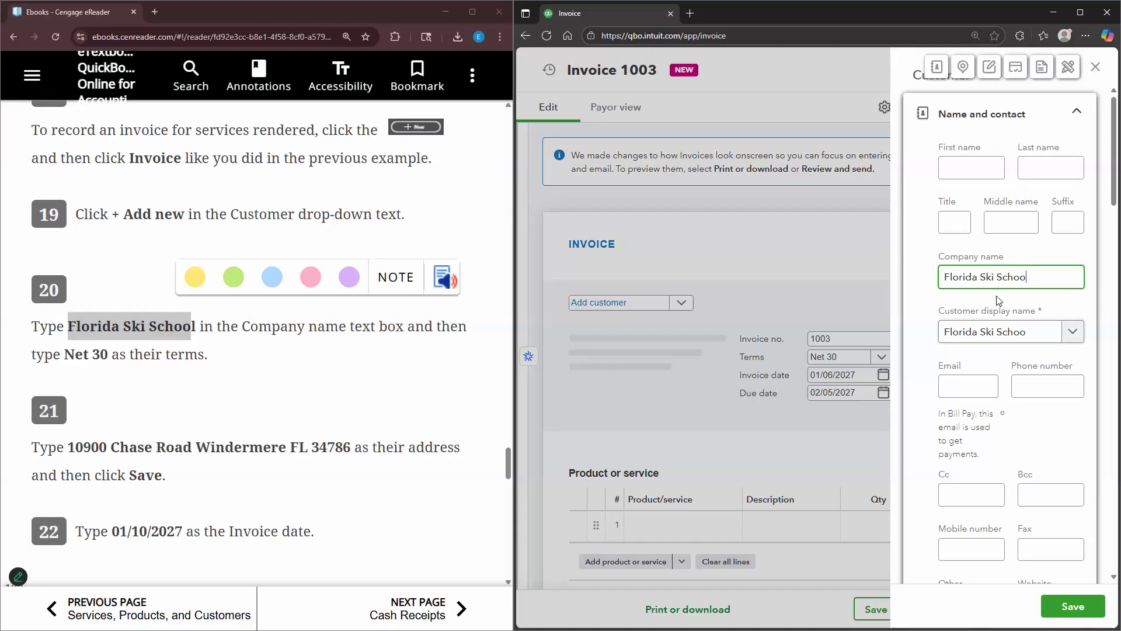
{"action": "type", "text": "L"}
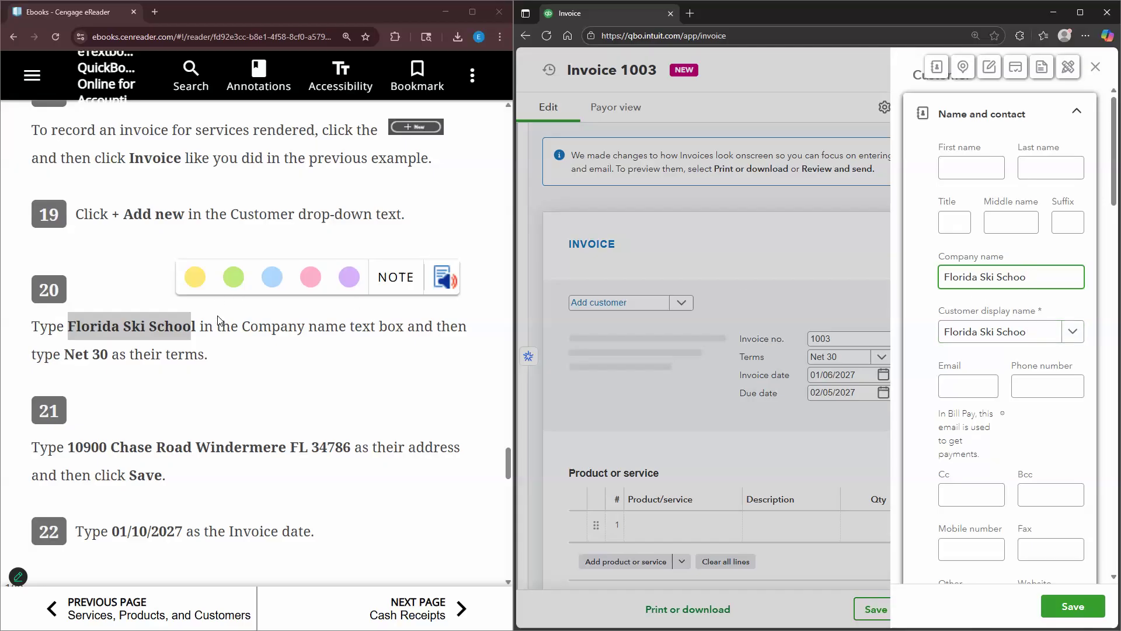
{"action": "left_click", "coordinate": [96, 350]}
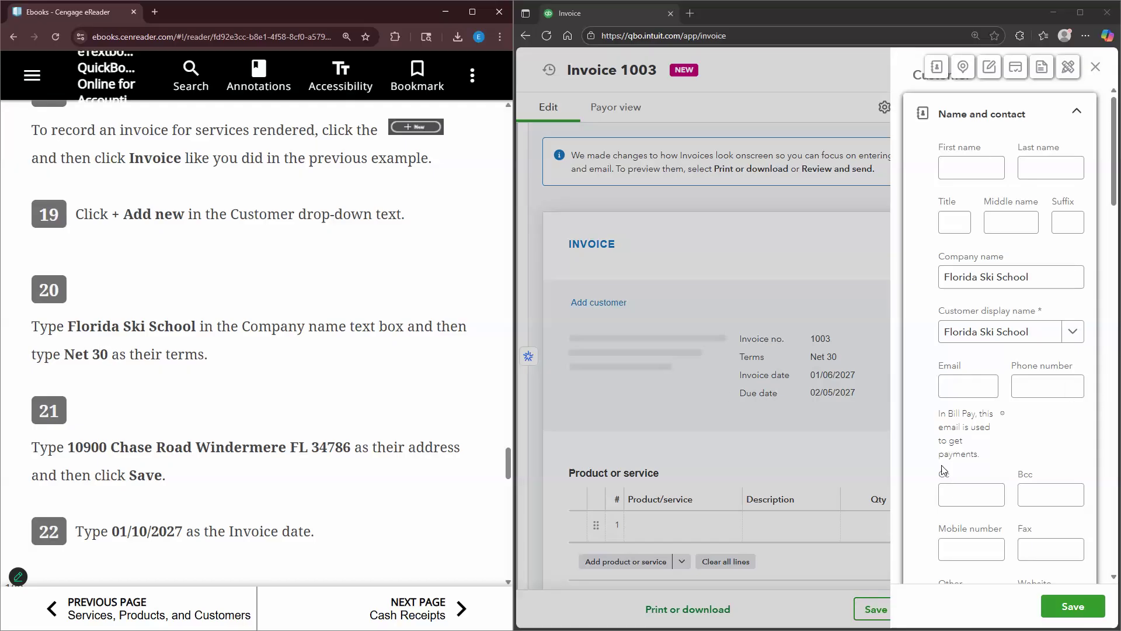
- Copy the street address from textbook step 21 into the first street line of the customer's billing address
{"action": "scroll", "coordinate": [942, 470], "scroll_direction": "down", "scroll_amount": 8}
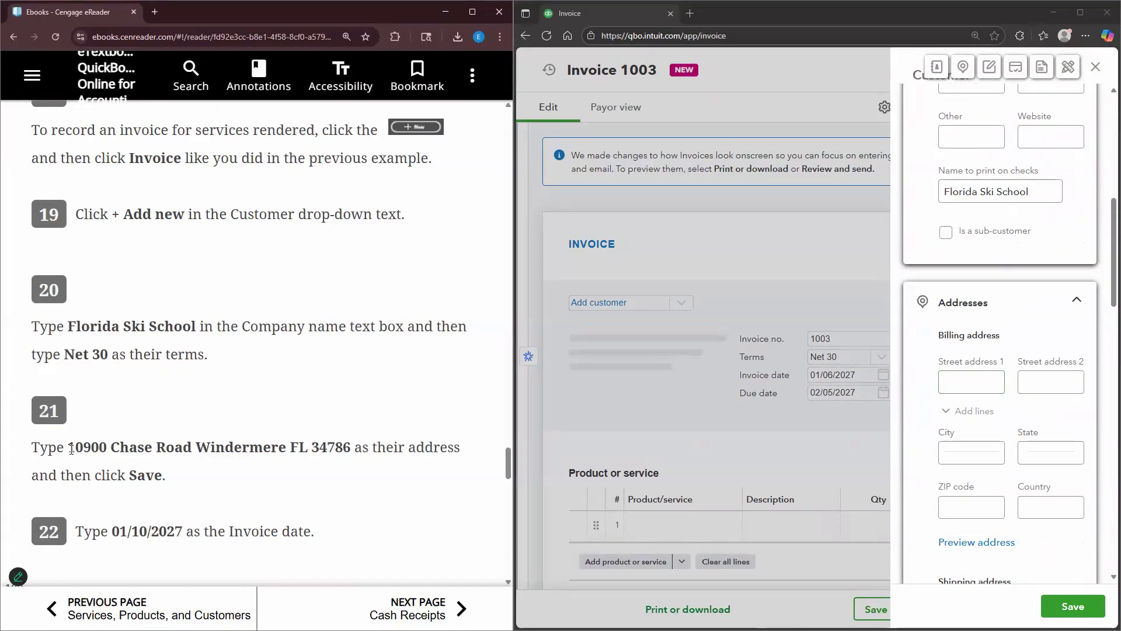
{"action": "left_click_drag", "start_coordinate": [68, 448], "coordinate": [192, 448]}
{"action": "key", "text": "ctrl+c"}
{"action": "left_click", "coordinate": [963, 382]}
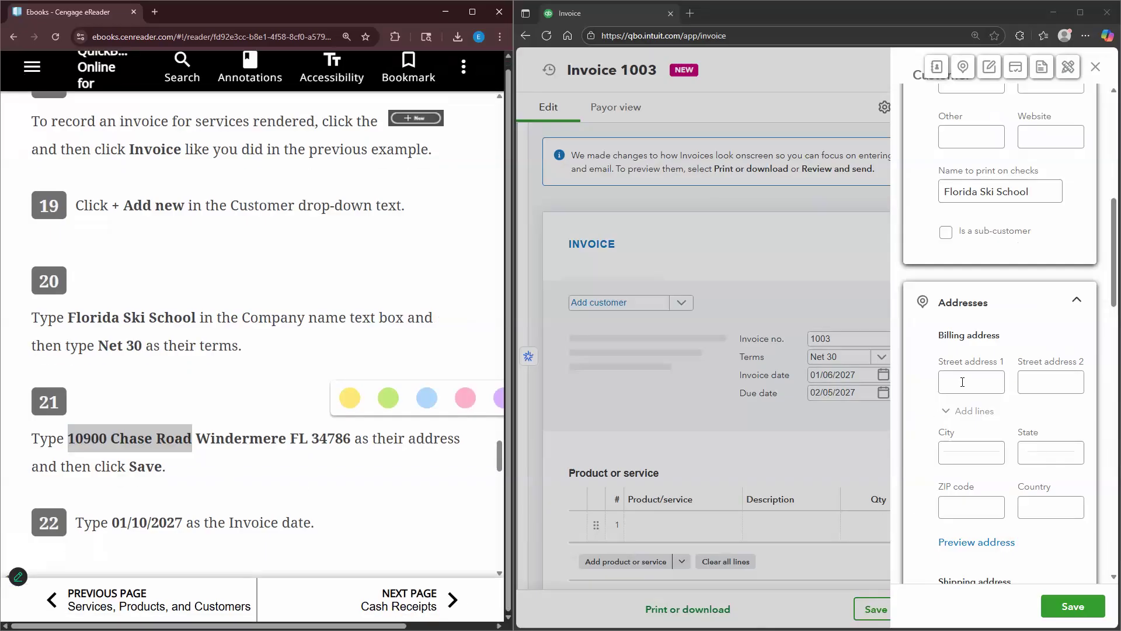
{"action": "left_click", "coordinate": [963, 384]}
{"action": "key", "text": "ctrl+v"}
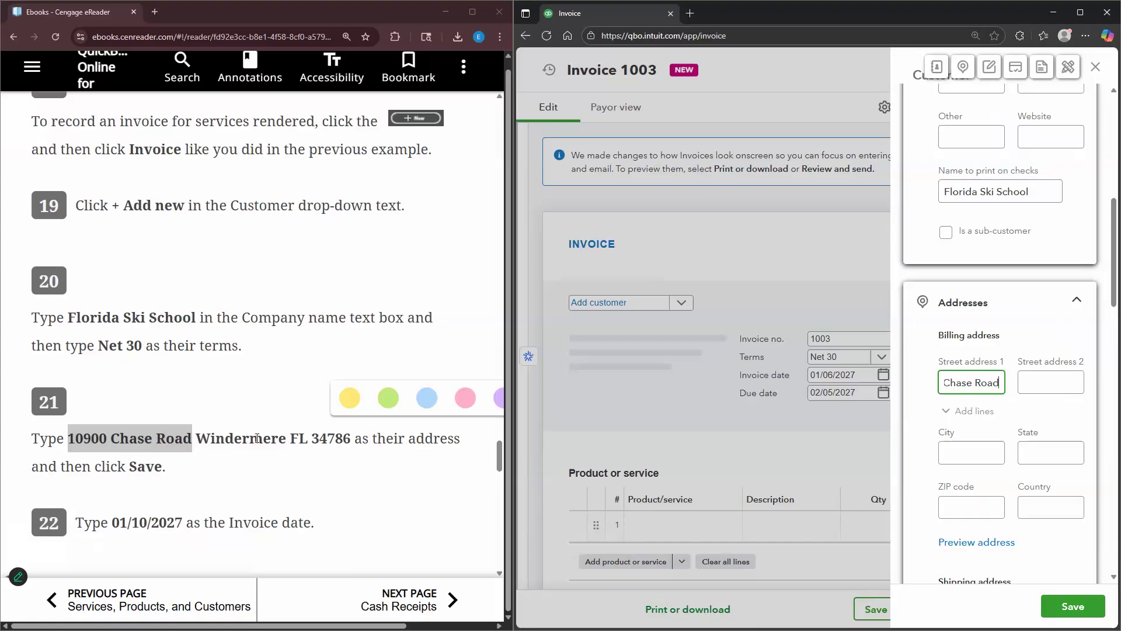
- Fill in the city and state of the customer's billing address from textbook step 21
{"action": "double_click", "coordinate": [257, 438]}
{"action": "key", "text": "ctrl+c"}
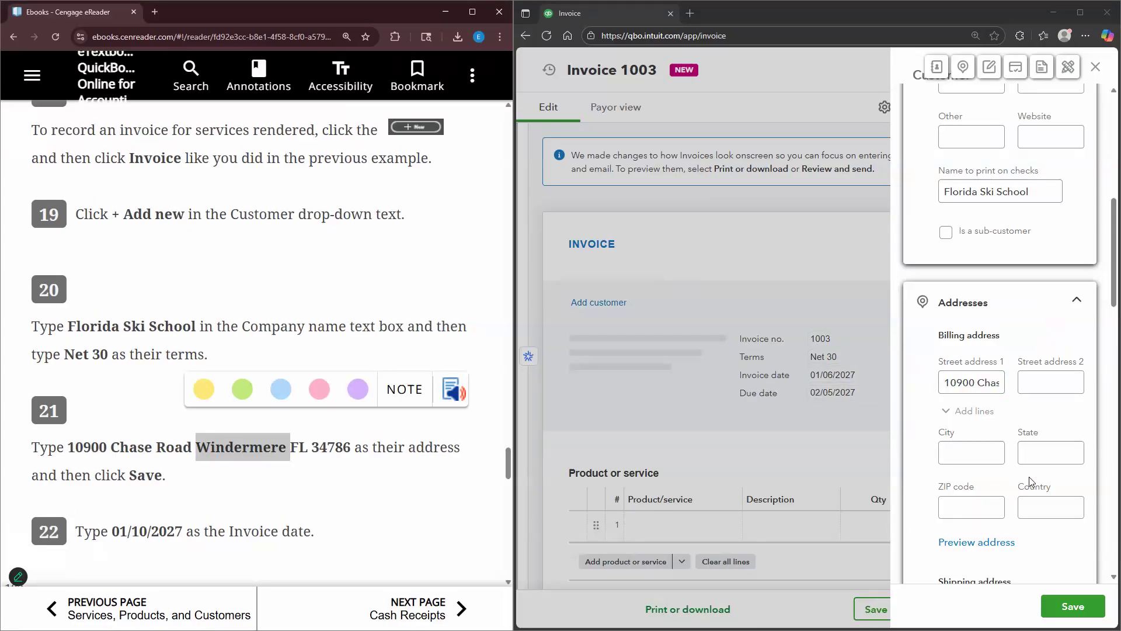
{"action": "left_click", "coordinate": [972, 453]}
{"action": "key", "text": "ctrl+v"}
{"action": "left_click", "coordinate": [1077, 457]}
{"action": "type", "text": "F"}
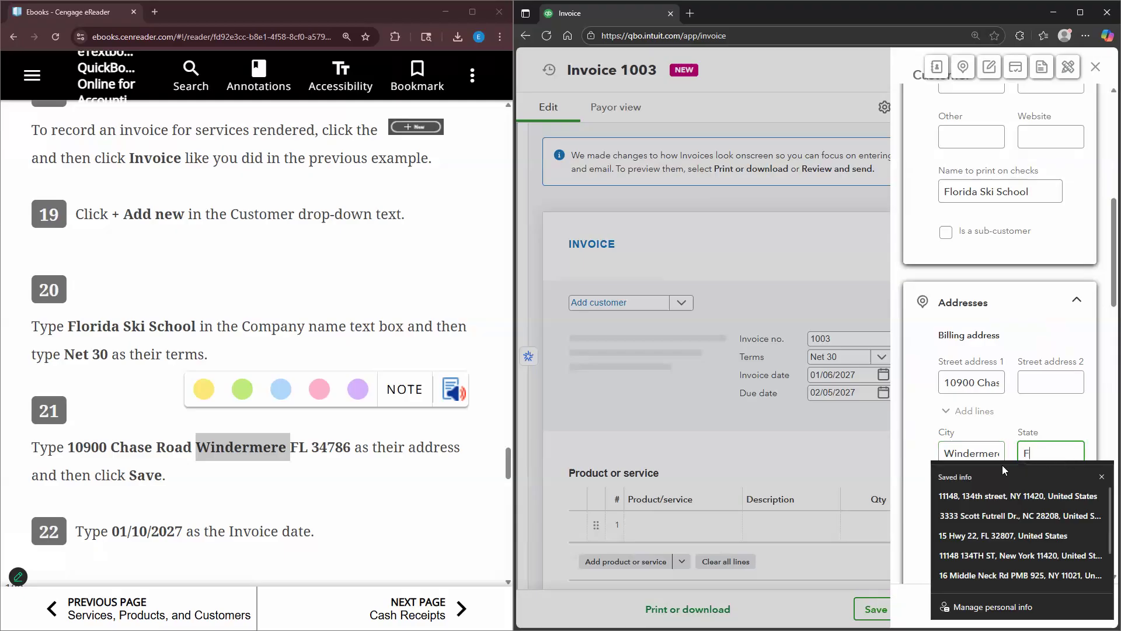
{"action": "type", "text": "L"}
- Copy the ZIP code from textbook step 21 into the customer's billing address and save the new customer
{"action": "left_click", "coordinate": [330, 443]}
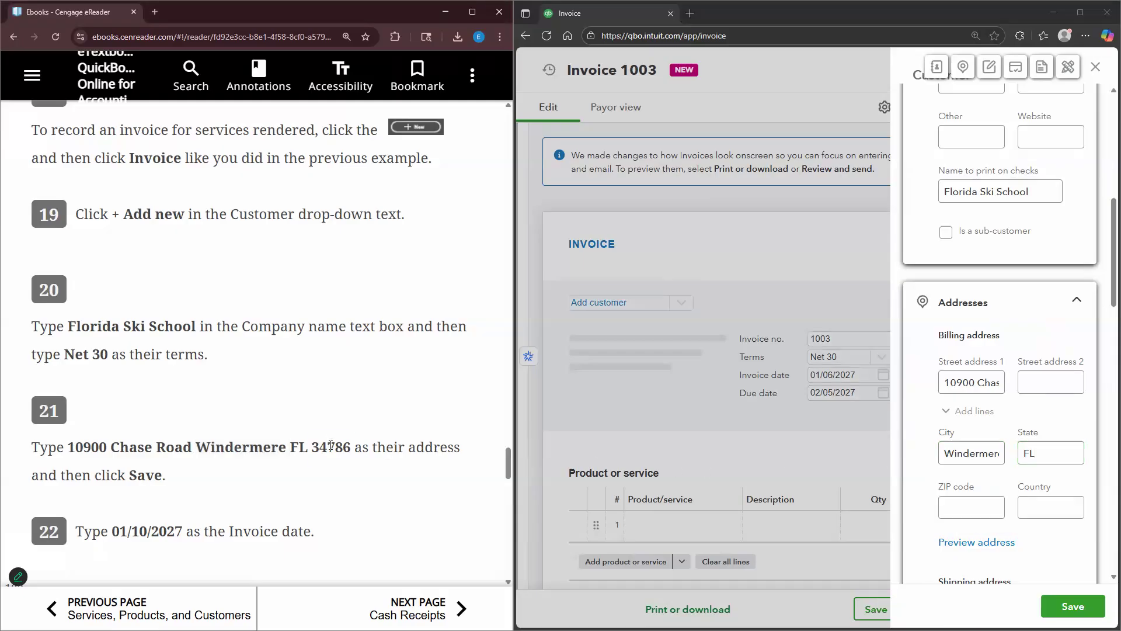
{"action": "double_click", "coordinate": [330, 442]}
{"action": "key", "text": "ctrl+c"}
{"action": "right_click", "coordinate": [1009, 562]}
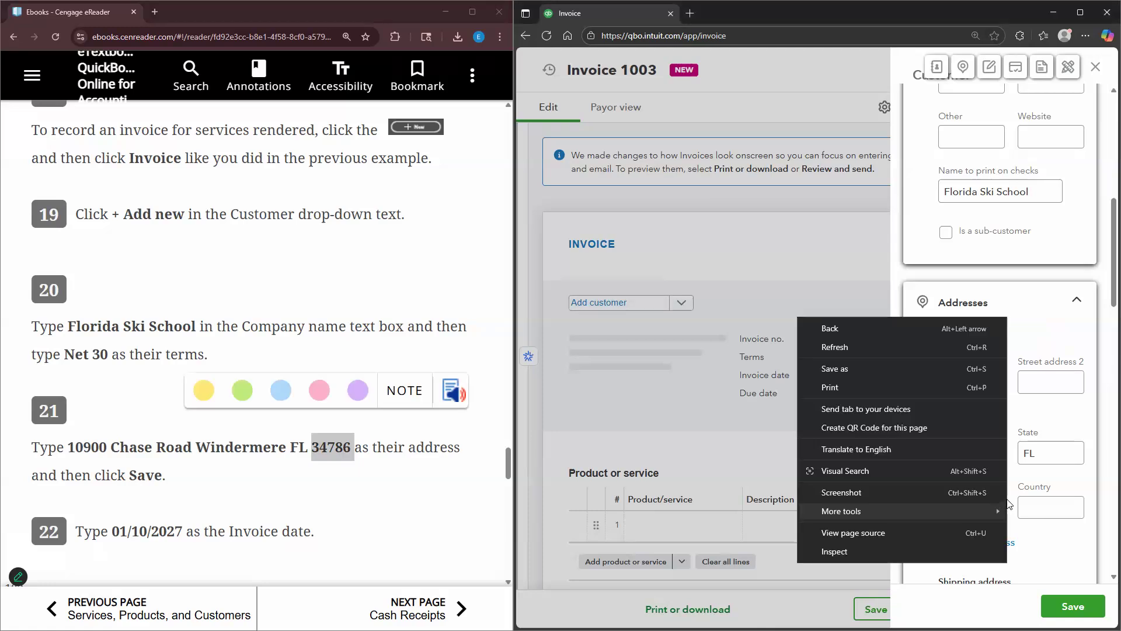
{"action": "left_click", "coordinate": [963, 494]}
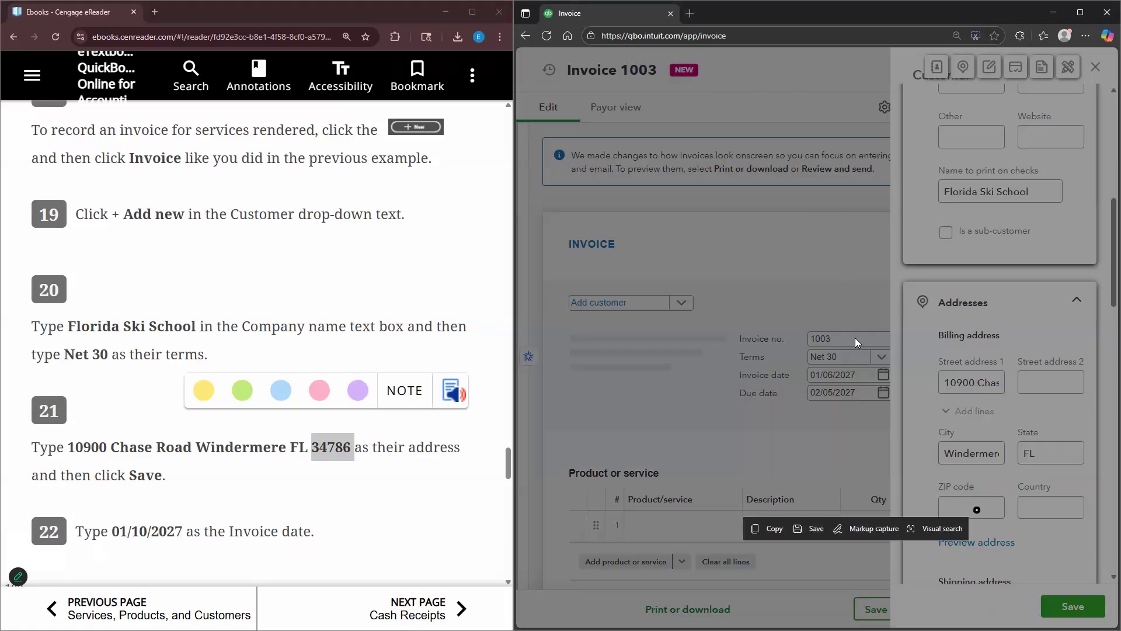
{"action": "key", "text": "Escape"}
{"action": "left_click", "coordinate": [985, 508]}
{"action": "key", "text": "ctrl+v"}
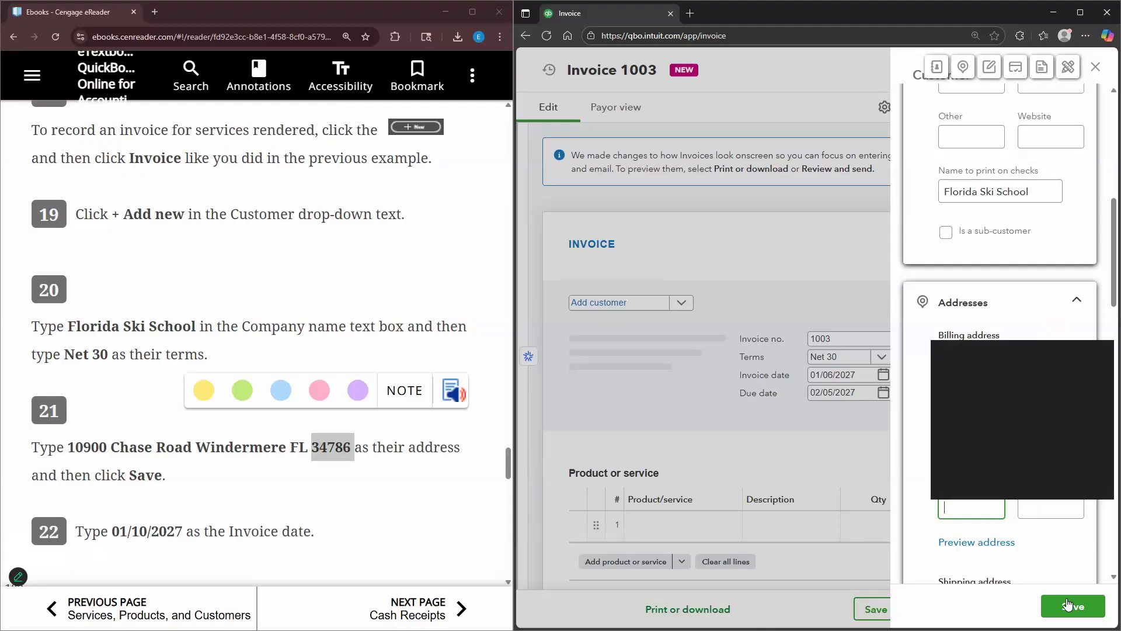
{"action": "left_click", "coordinate": [1066, 608]}
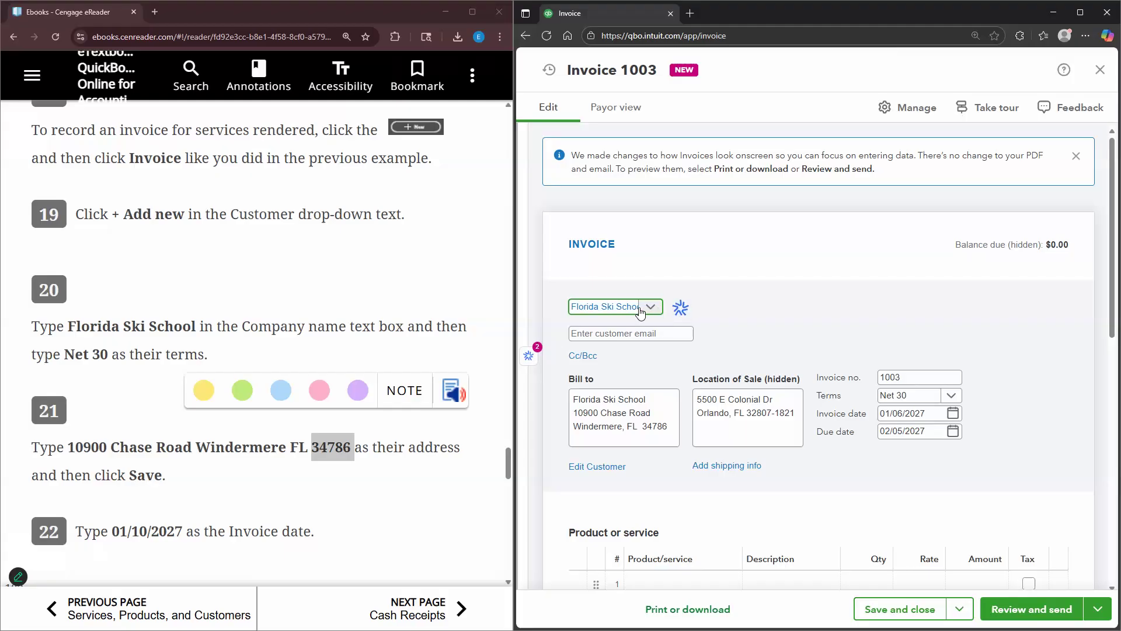
- Keep Florida Ski School as the invoice's customer and set the invoice date to 01/10/2027
{"action": "left_click", "coordinate": [650, 308]}
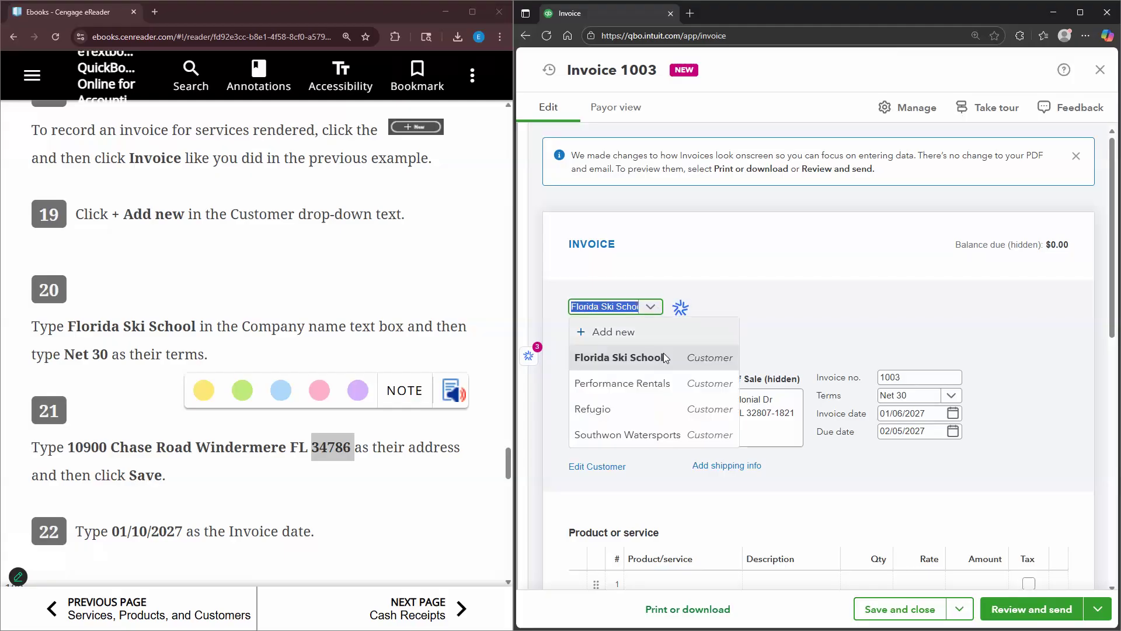
{"action": "left_click", "coordinate": [637, 283]}
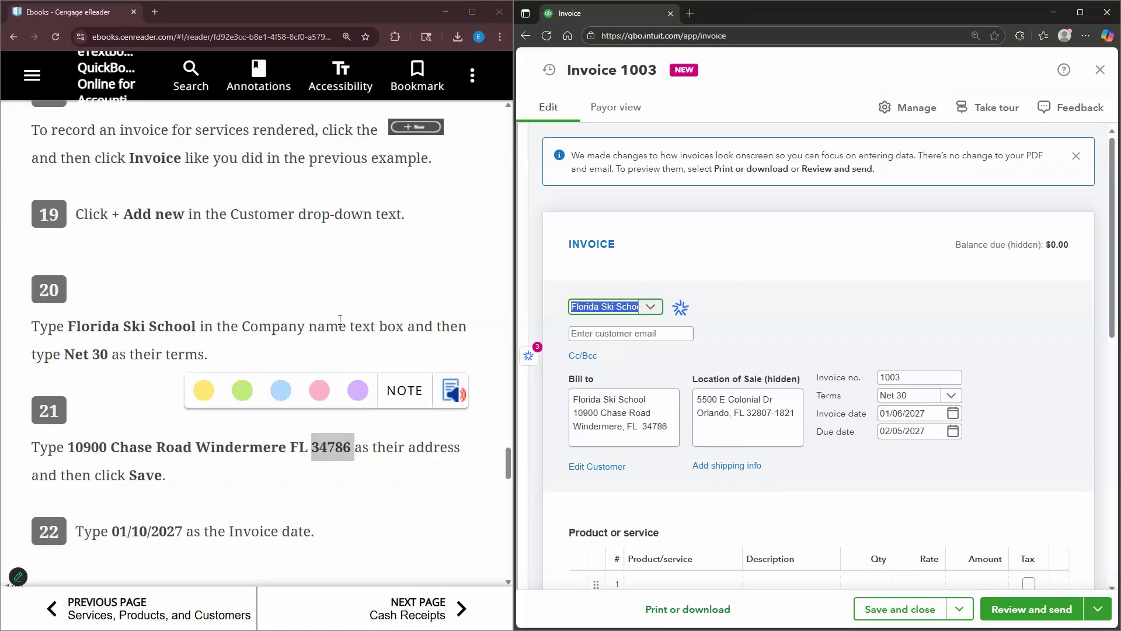
{"action": "left_click", "coordinate": [378, 344]}
{"action": "scroll", "coordinate": [379, 345], "scroll_direction": "down", "scroll_amount": 4}
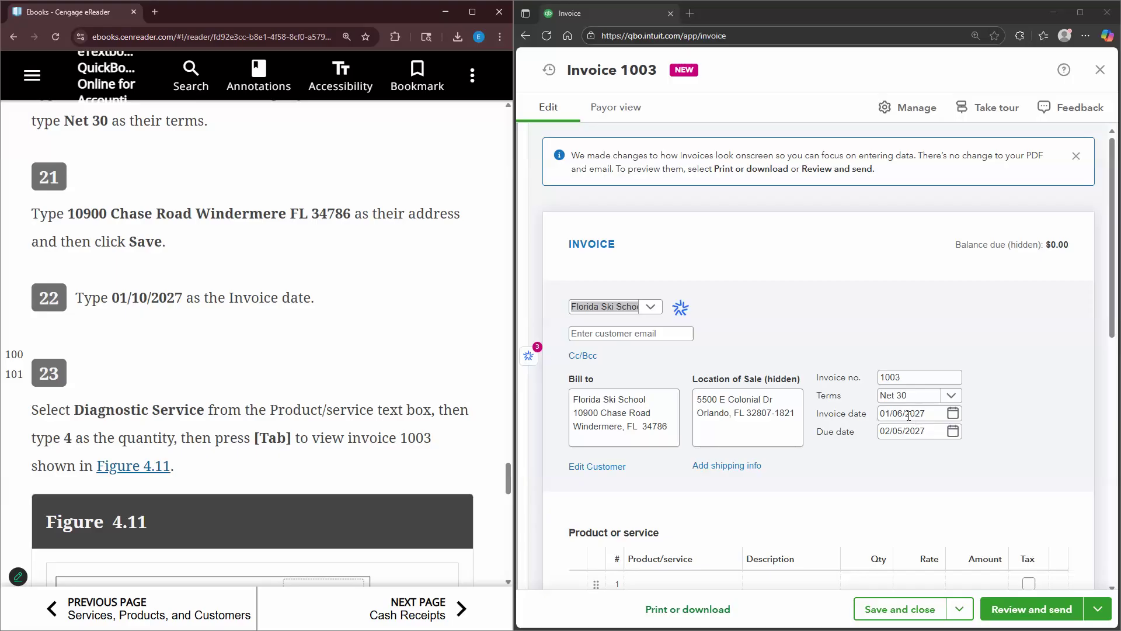
{"action": "left_click_drag", "start_coordinate": [903, 412], "coordinate": [891, 397]}
{"action": "type", "text": "10"}
- Add Diagnostic Service to the invoice's first line with a quantity of 4, following textbook step 23
{"action": "left_click", "coordinate": [413, 280]}
{"action": "scroll", "coordinate": [474, 319], "scroll_direction": "down", "scroll_amount": 2}
{"action": "scroll", "coordinate": [670, 414], "scroll_direction": "down", "scroll_amount": 3}
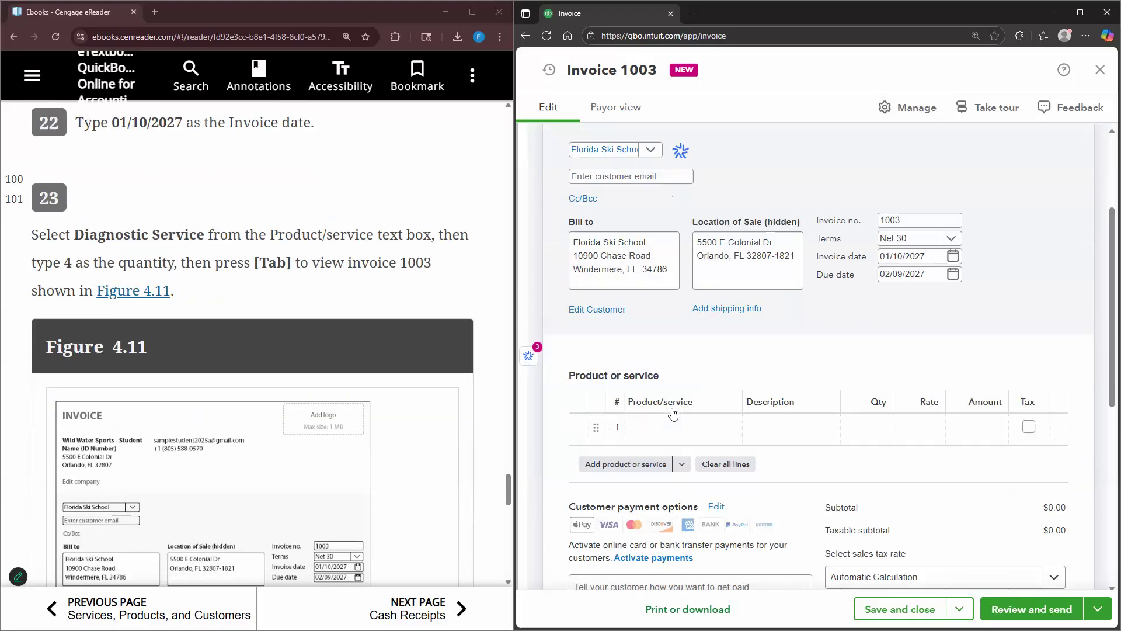
{"action": "left_click", "coordinate": [671, 410]}
{"action": "type", "text": "DIAG"}
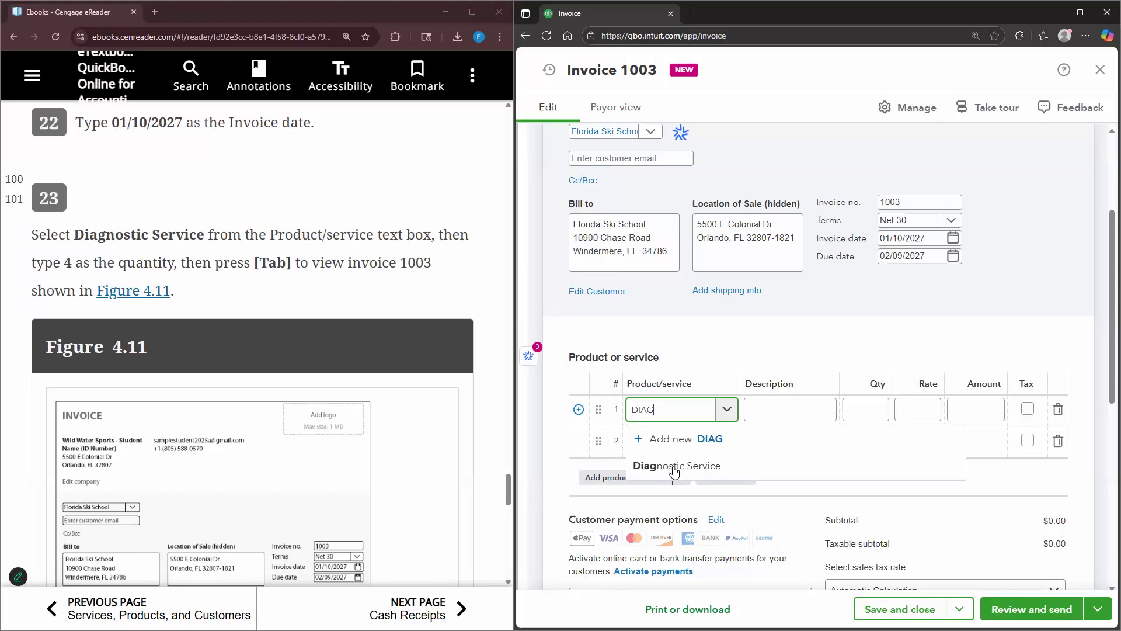
{"action": "key", "text": "Down"}
{"action": "key", "text": "Return"}
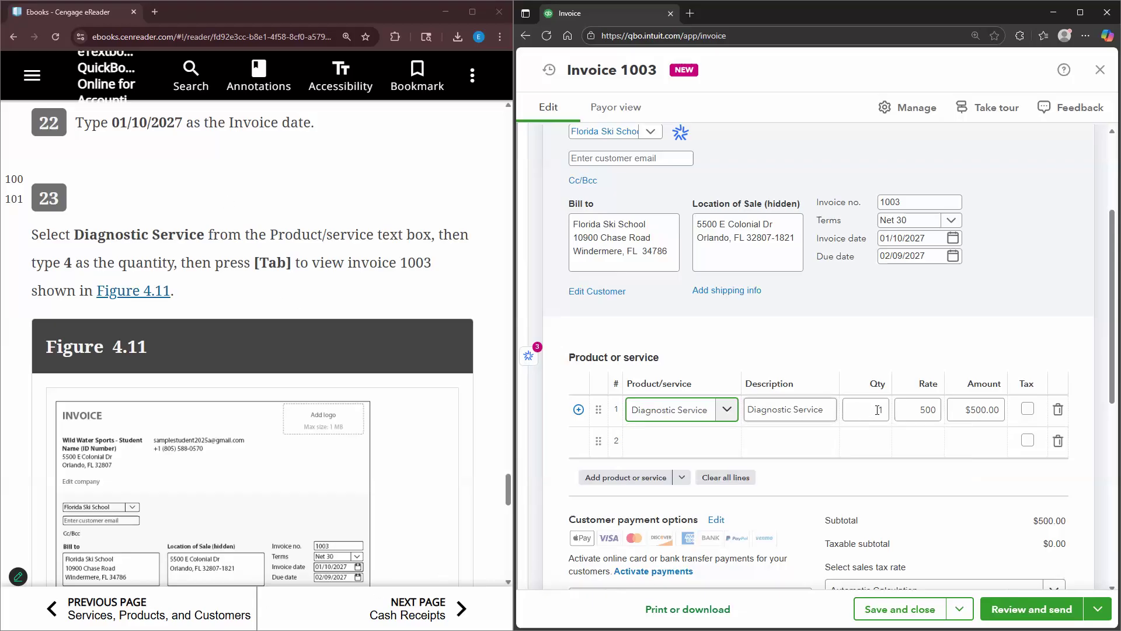
{"action": "left_click", "coordinate": [878, 412]}
{"action": "key", "text": "Tab"}
- Compare the invoice with Figure 4.11, leaving the service line untaxed, and save and close it
{"action": "scroll", "coordinate": [463, 349], "scroll_direction": "down", "scroll_amount": 3}
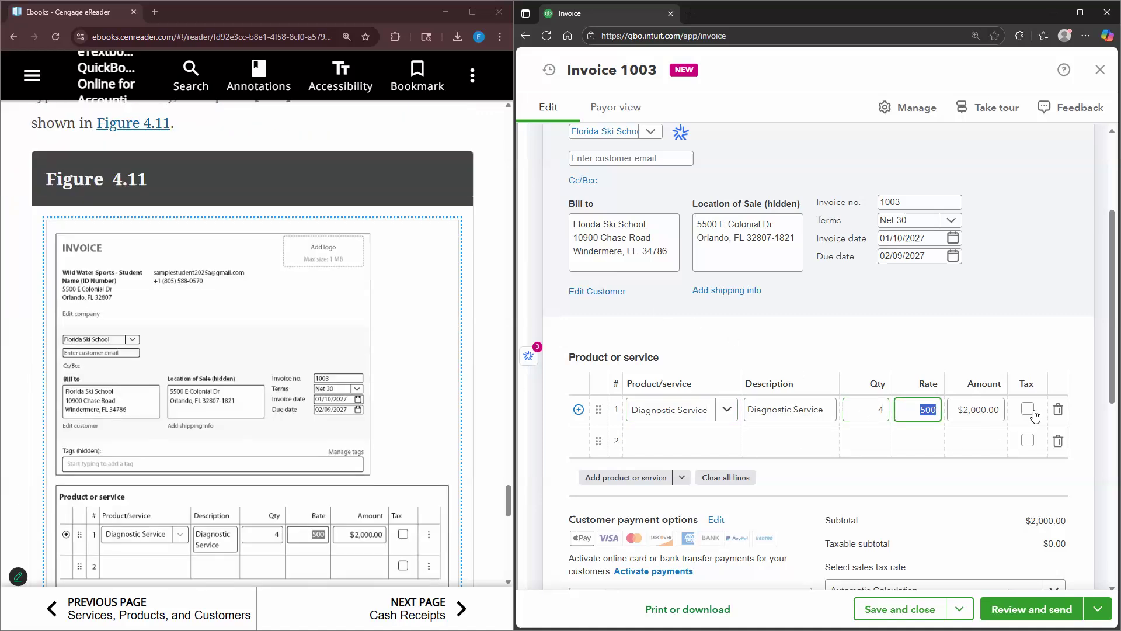
{"action": "left_click", "coordinate": [1034, 414]}
{"action": "left_click", "coordinate": [1034, 414]}
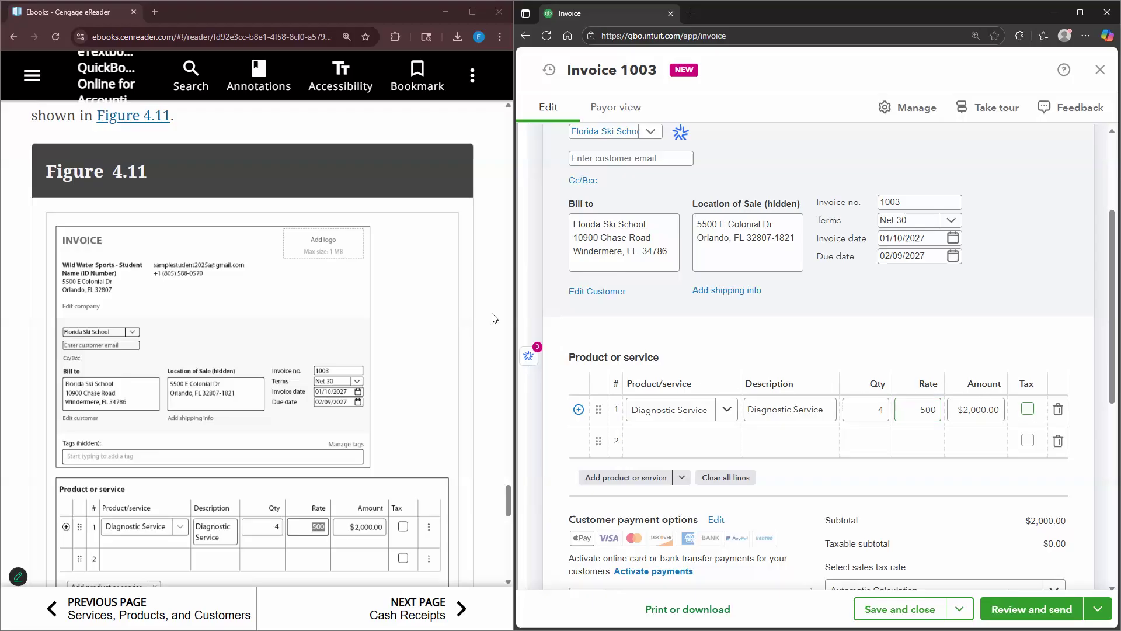
{"action": "left_click", "coordinate": [374, 307]}
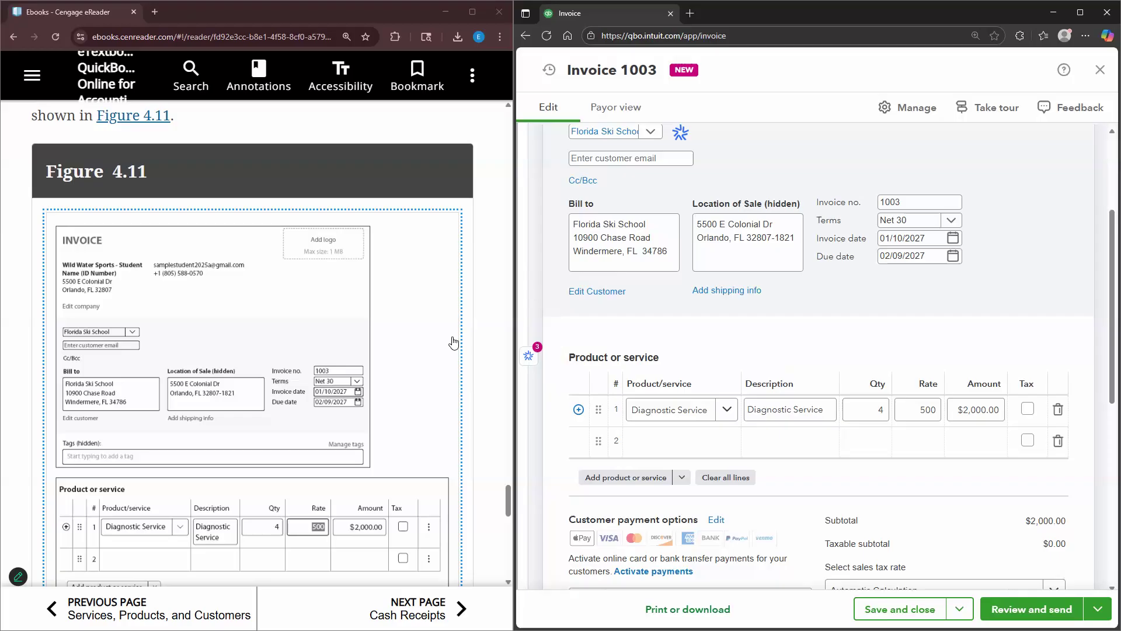
{"action": "scroll", "coordinate": [454, 342], "scroll_direction": "down", "scroll_amount": 8}
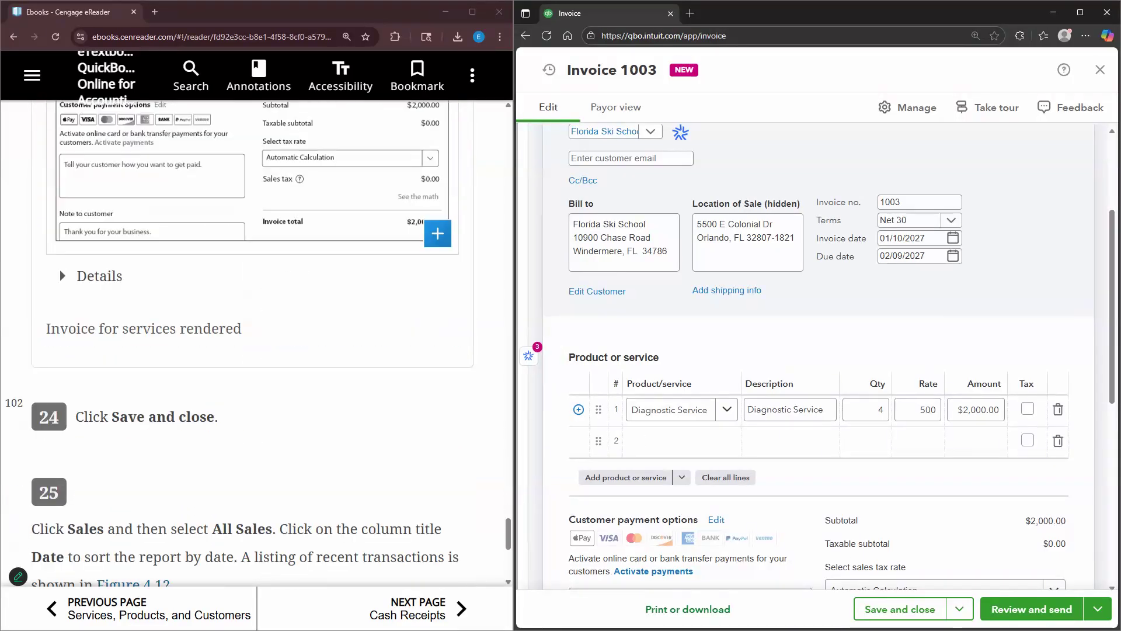
{"action": "left_click", "coordinate": [900, 609]}
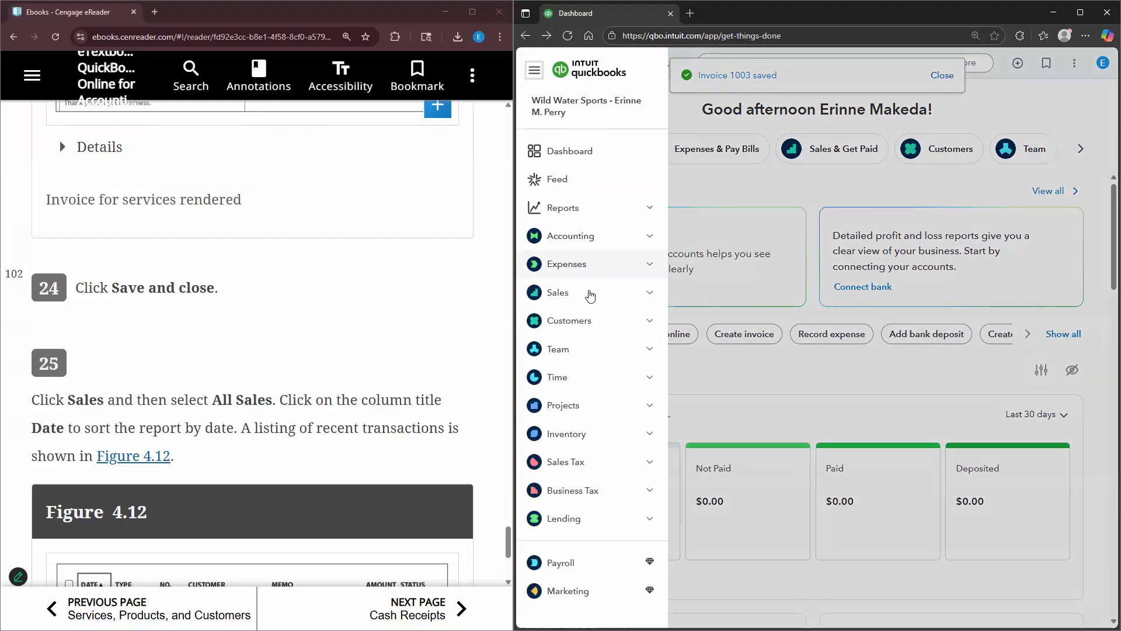
- Open the list of sales transactions and dismiss its guided tour
{"action": "left_click", "coordinate": [590, 295]}
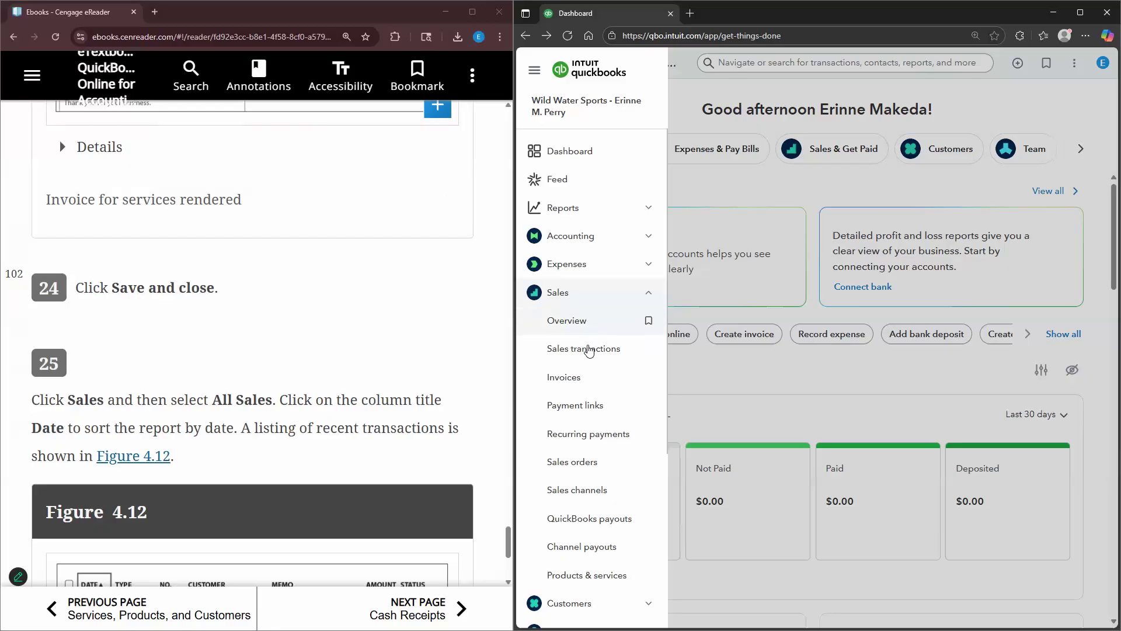
{"action": "left_click", "coordinate": [585, 349]}
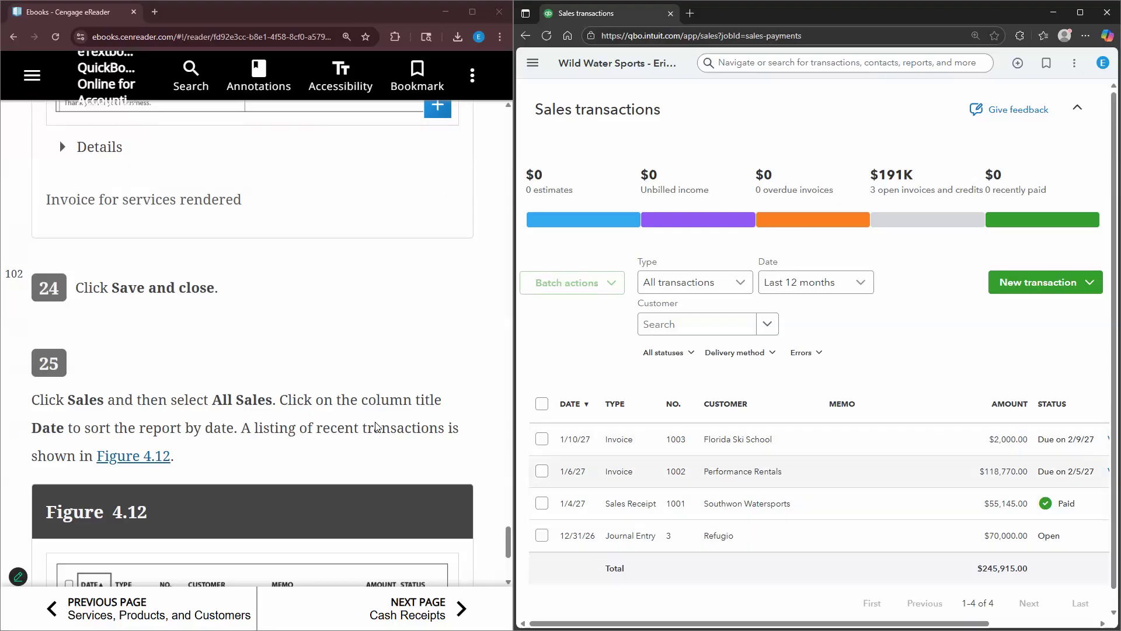
{"action": "scroll", "coordinate": [379, 426], "scroll_direction": "down", "scroll_amount": 2}
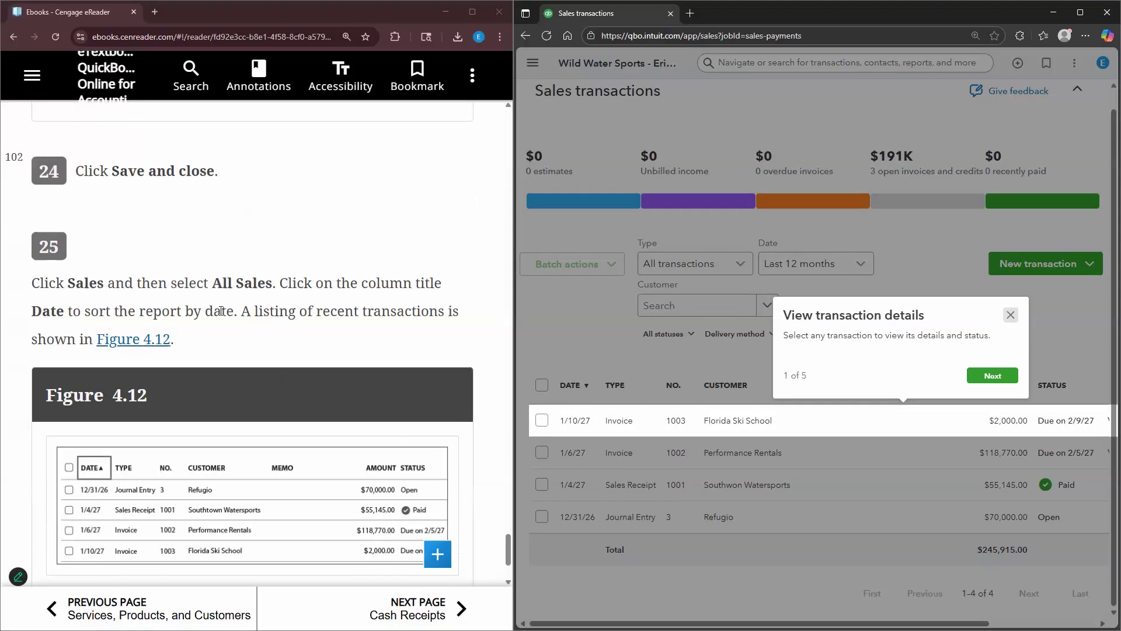
{"action": "left_click", "coordinate": [1011, 315]}
- Sort the sales transactions by date from oldest to newest, as textbook step 25 asks
{"action": "left_click", "coordinate": [532, 70]}
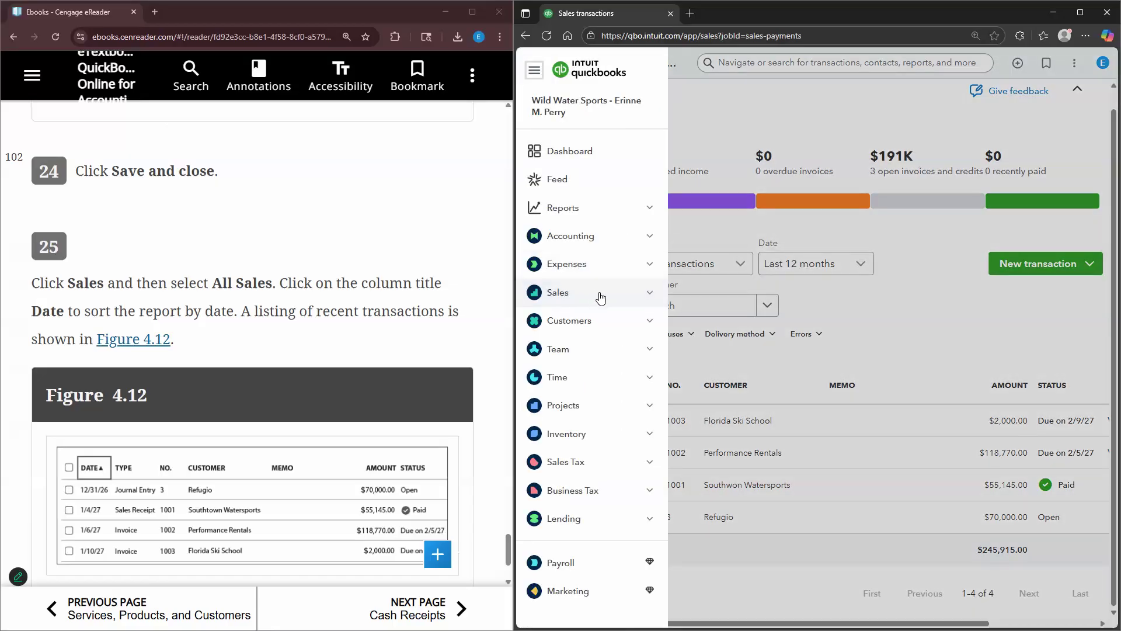
{"action": "left_click", "coordinate": [601, 298]}
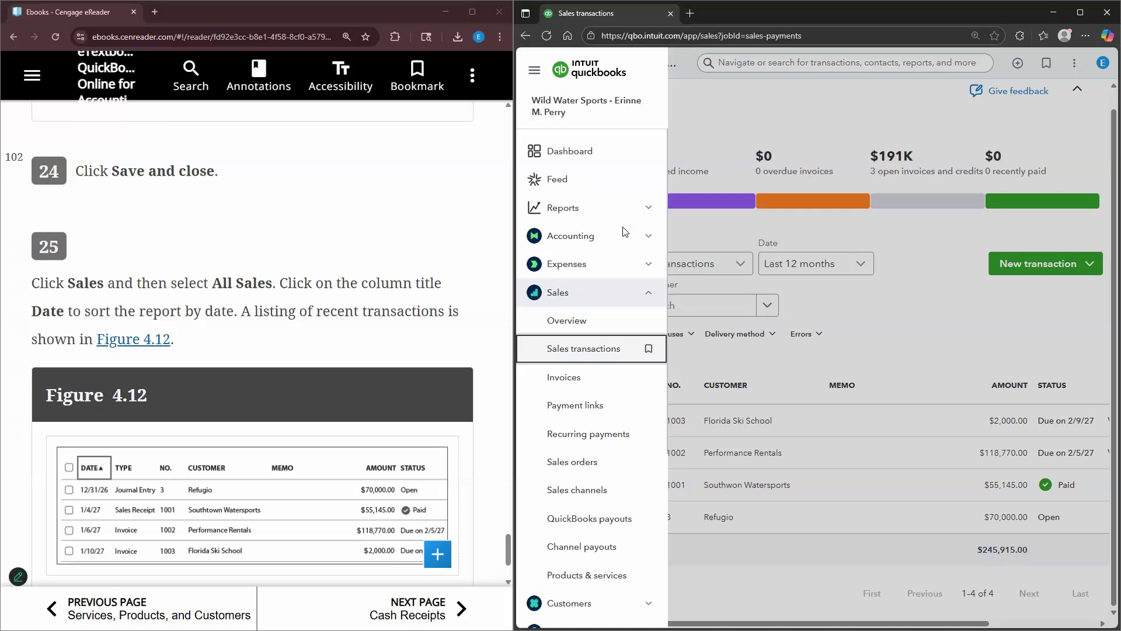
{"action": "scroll", "coordinate": [490, 419], "scroll_direction": "down", "scroll_amount": 1}
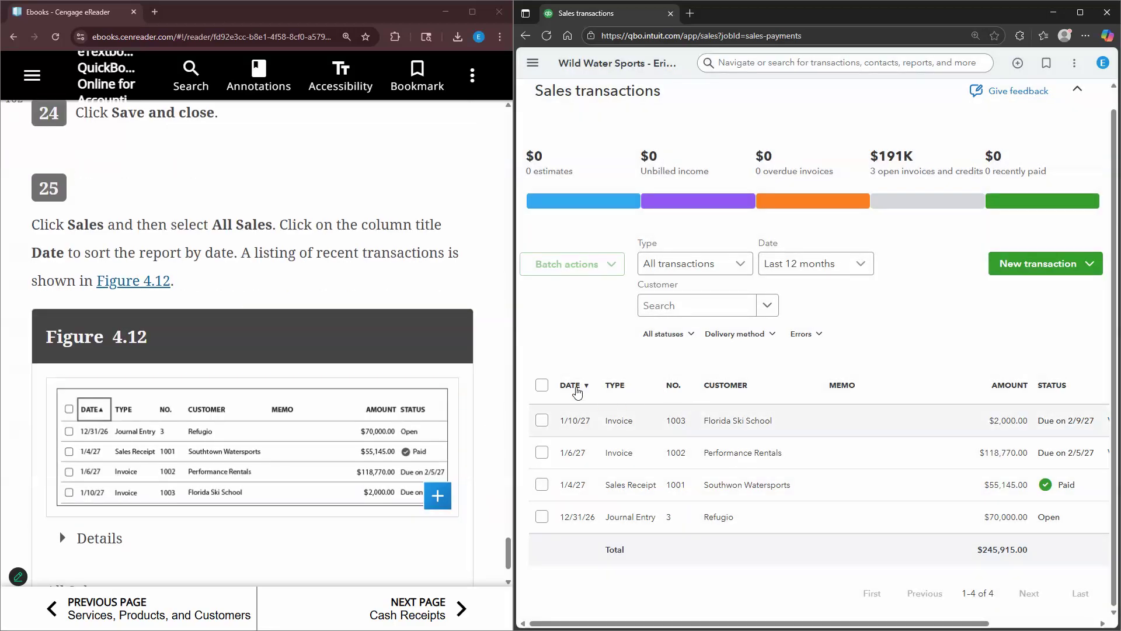
{"action": "left_click", "coordinate": [572, 386]}
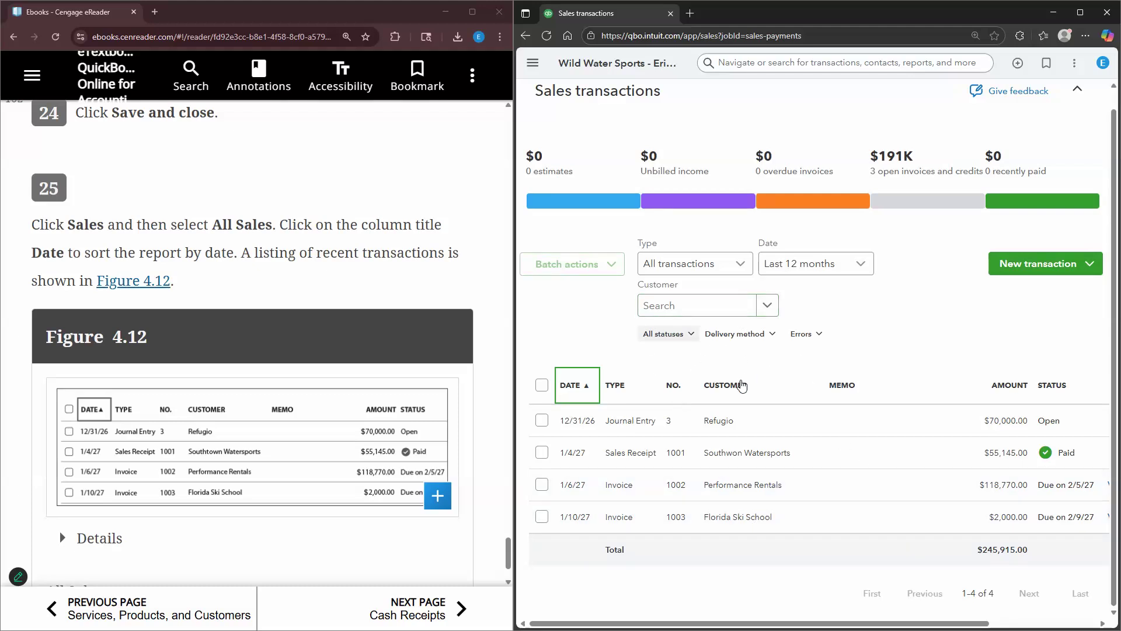
- Go to the customer list and open the Southwon Watersports record for editing
{"action": "scroll", "coordinate": [614, 243], "scroll_direction": "up", "scroll_amount": 1}
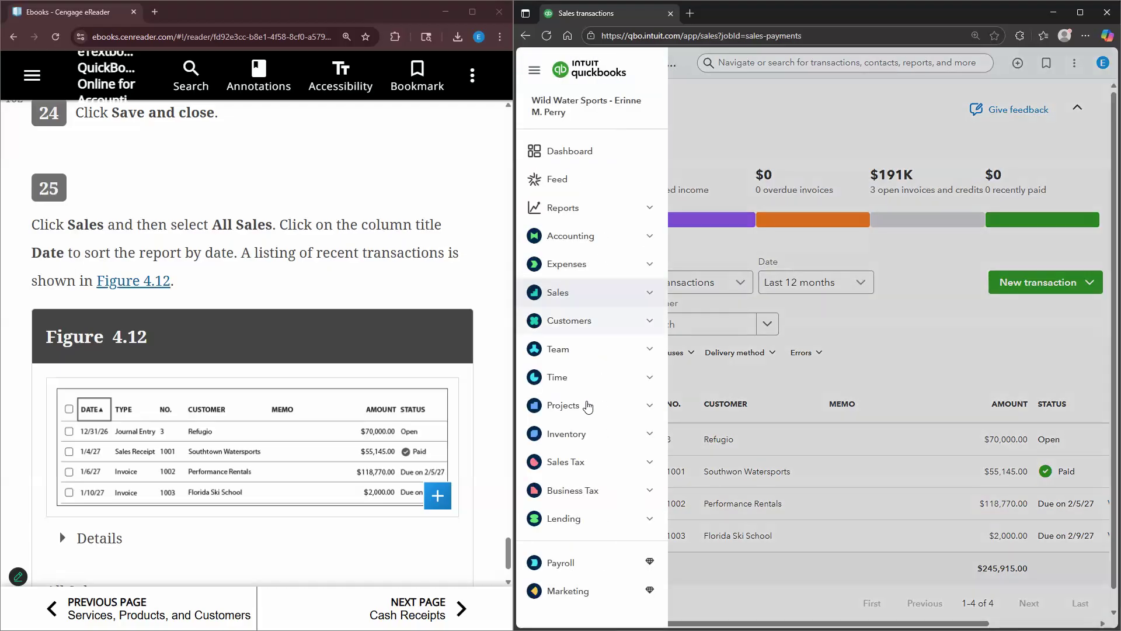
{"action": "left_click", "coordinate": [587, 327]}
{"action": "left_click", "coordinate": [586, 404]}
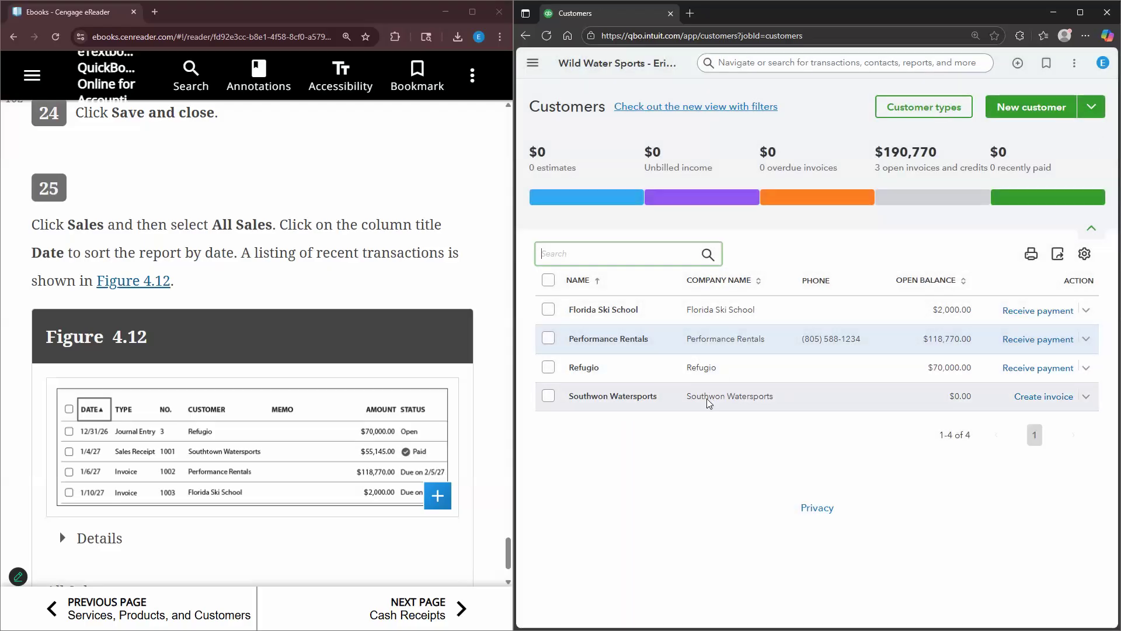
{"action": "left_click", "coordinate": [707, 398]}
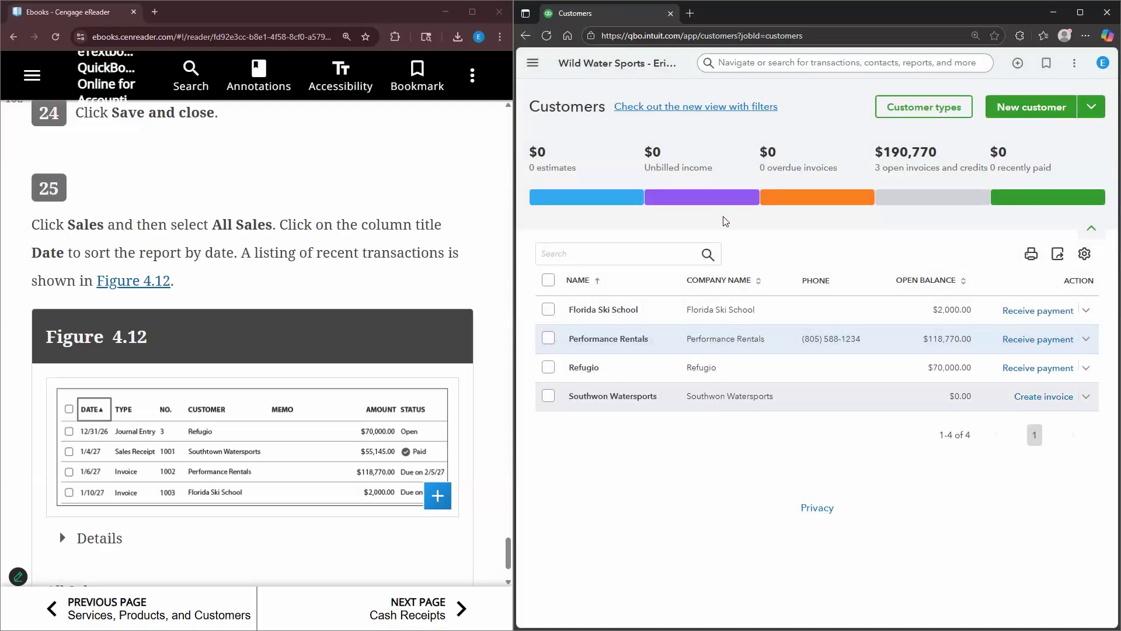
{"action": "left_click", "coordinate": [924, 110]}
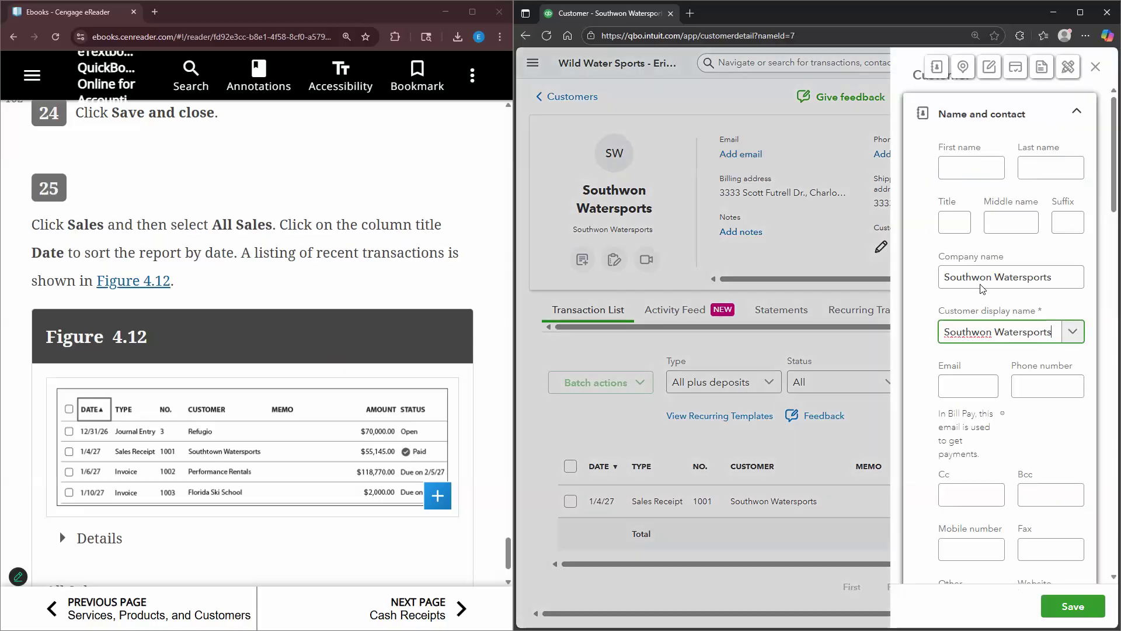
- Correct the customer's company name to Southtown Watersports and save the record
{"action": "left_click", "coordinate": [974, 278]}
{"action": "left_click", "coordinate": [974, 278]}
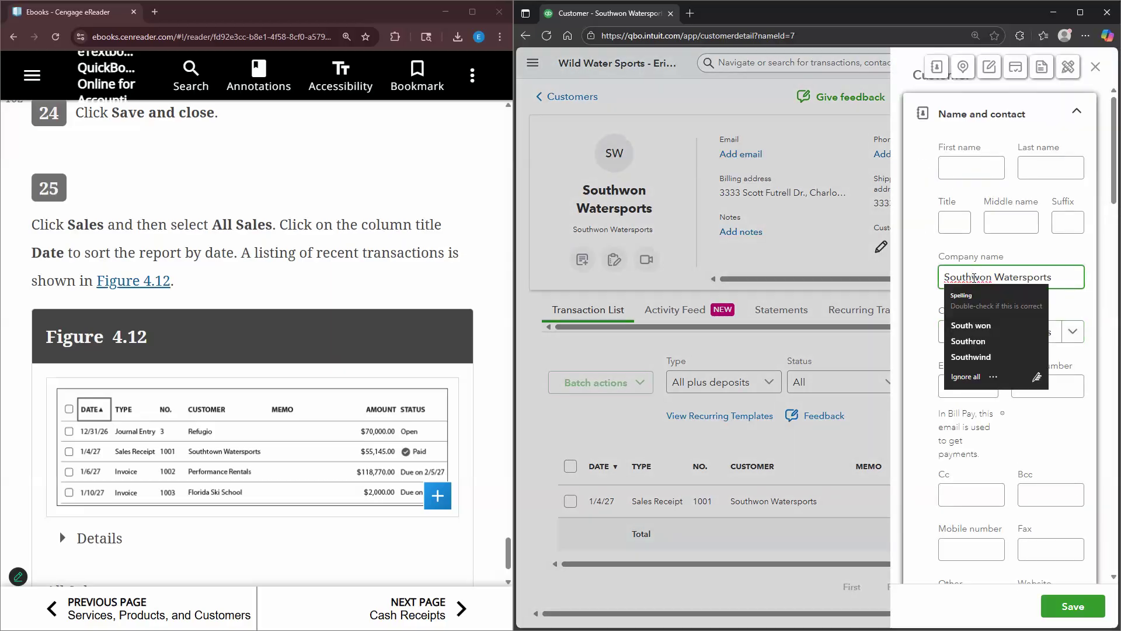
{"action": "type", "text": "T"}
{"action": "key", "text": "BackSpace"}
{"action": "type", "text": "t"}
{"action": "key", "text": "BackSpace"}
{"action": "key", "text": "BackSpace"}
{"action": "key", "text": "BackSpace"}
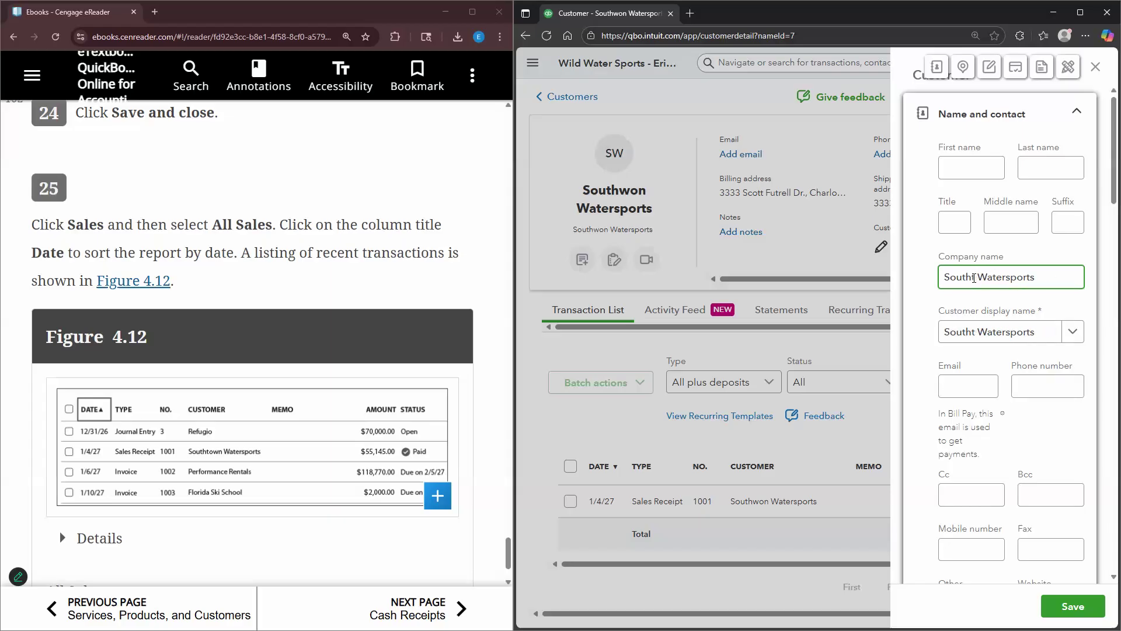
{"action": "type", "text": "own"}
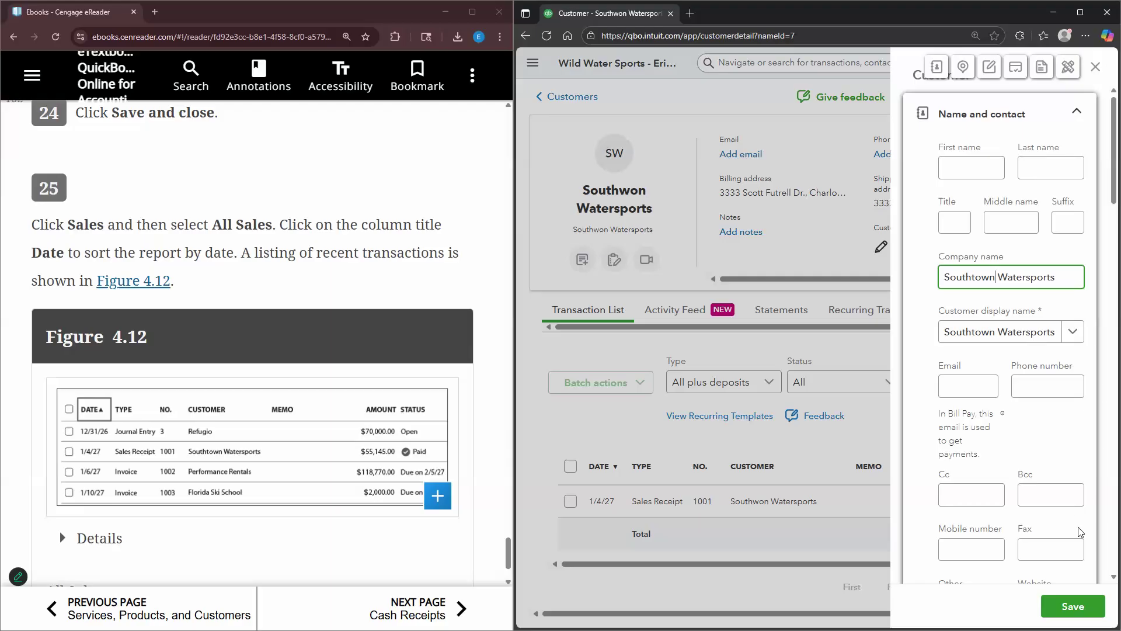
{"action": "left_click", "coordinate": [1073, 606]}
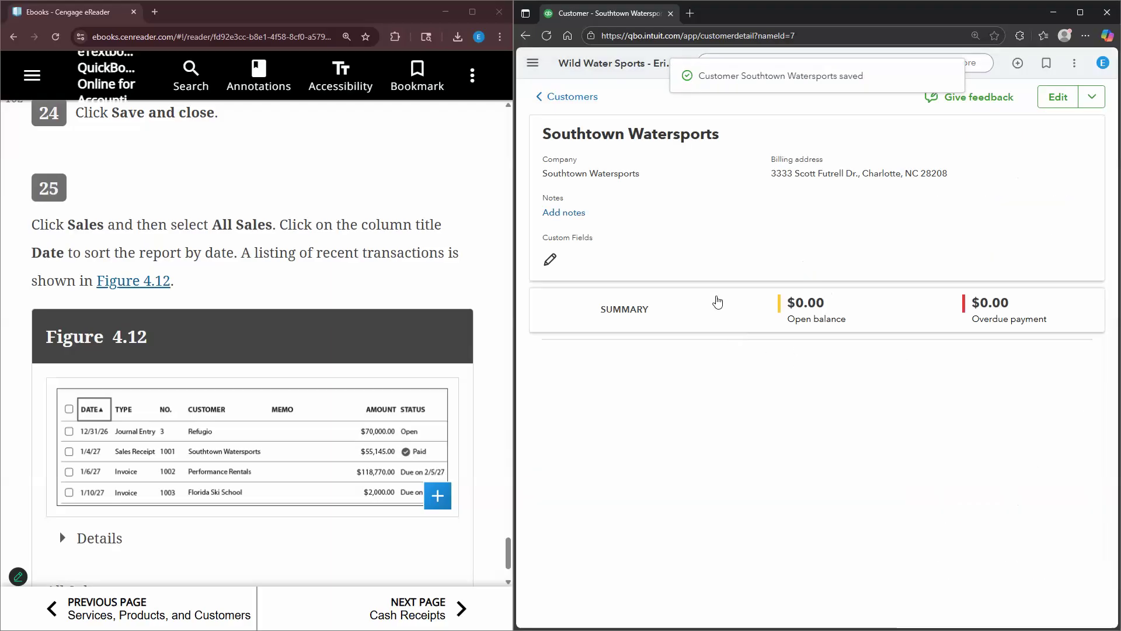
- Return to the customer list, set Florida Ski School's payment terms as textbook step 20 asks, and save the record
{"action": "left_click", "coordinate": [572, 97]}
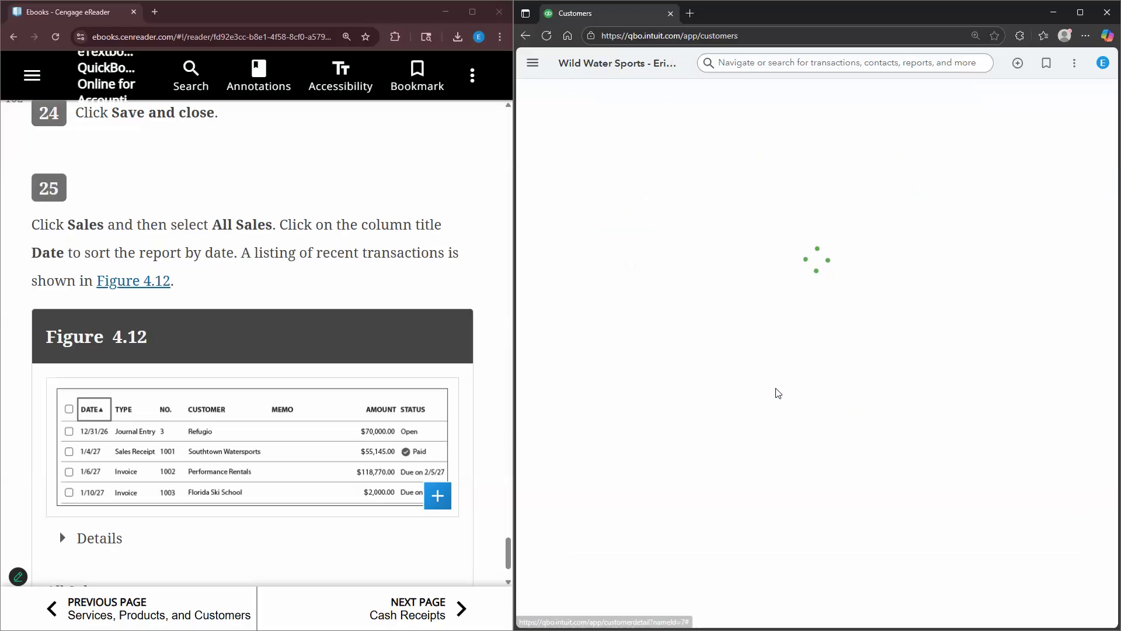
{"action": "left_click", "coordinate": [1087, 310]}
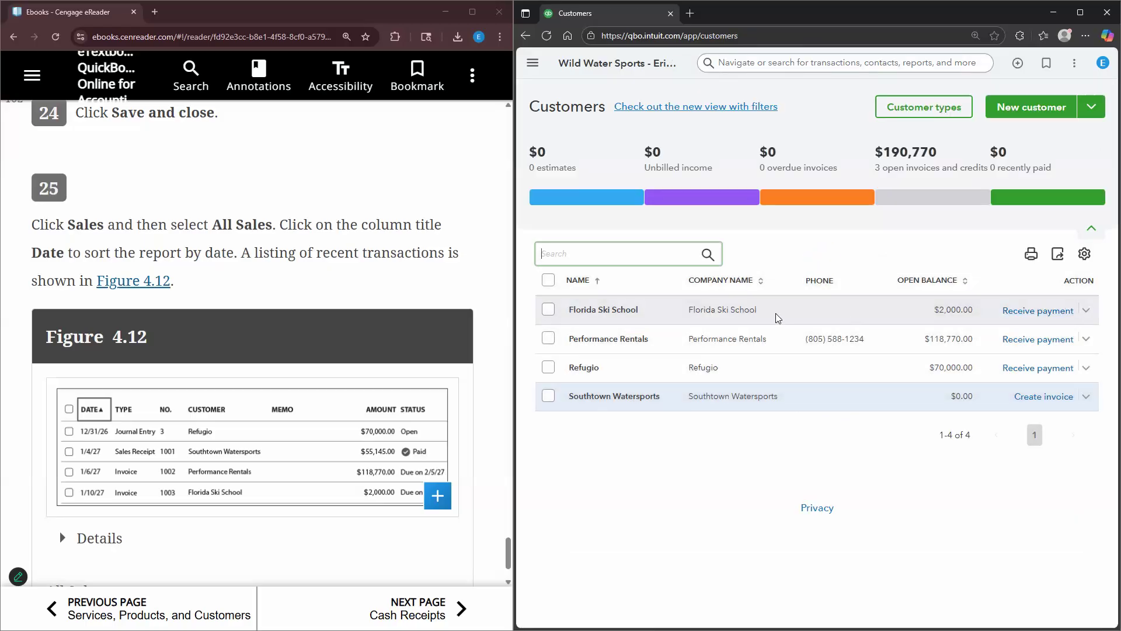
{"action": "left_click", "coordinate": [667, 311]}
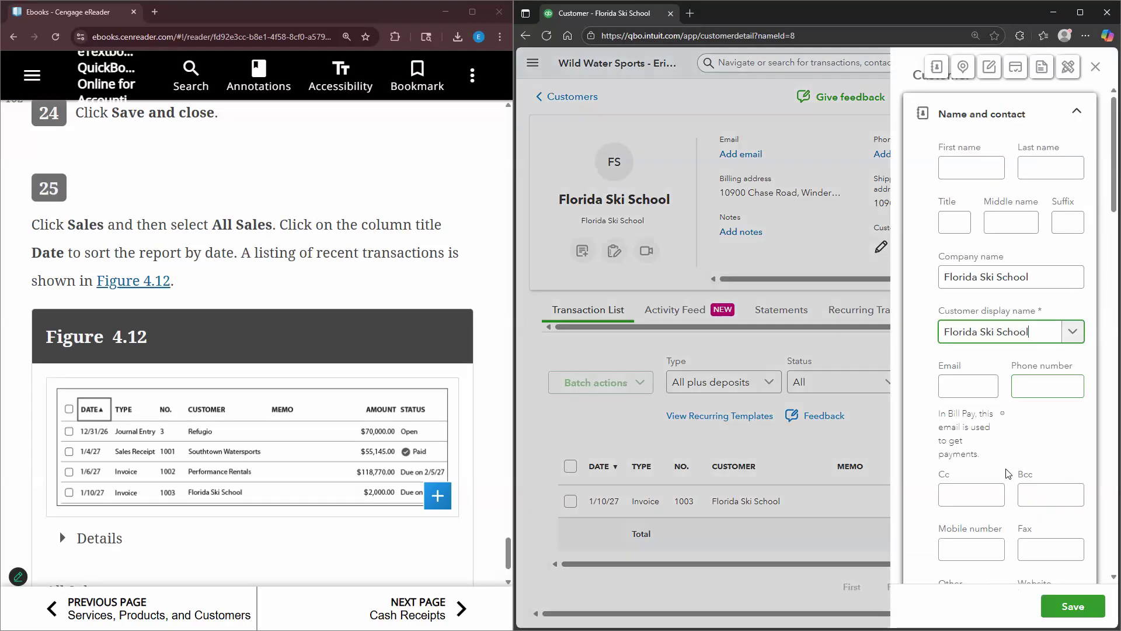
{"action": "scroll", "coordinate": [1009, 476], "scroll_direction": "down", "scroll_amount": 4}
{"action": "scroll", "coordinate": [1011, 234], "scroll_direction": "down", "scroll_amount": 10}
{"action": "left_click", "coordinate": [1016, 186]}
{"action": "left_click", "coordinate": [998, 264]}
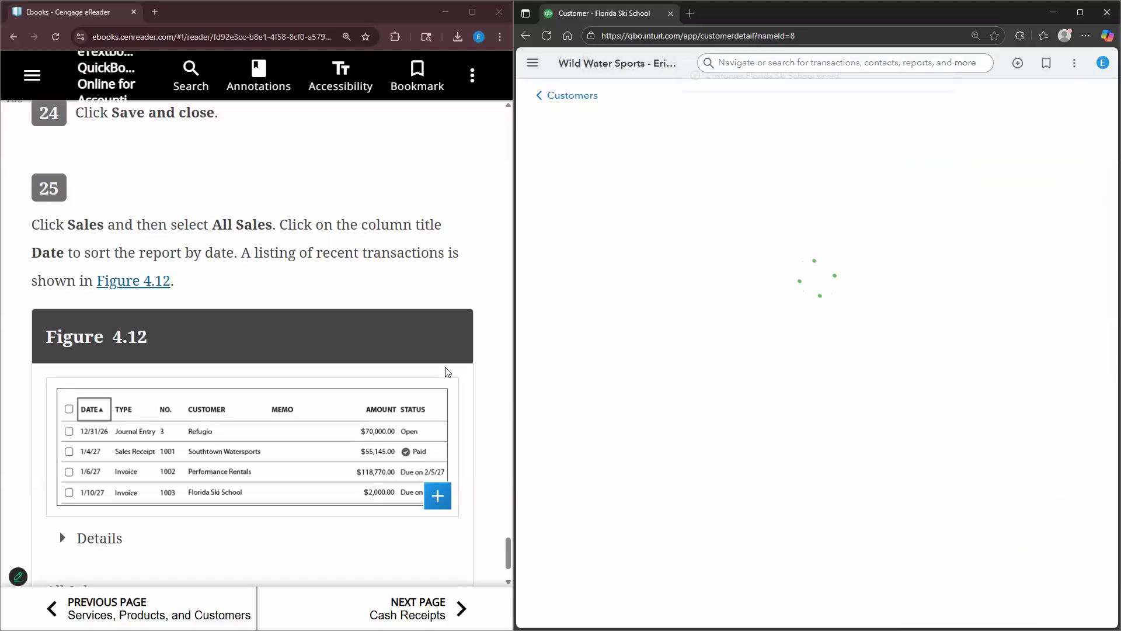
- Check the sales listing in Figure 4.12 and advance the textbook to the Cash Receipts section
{"action": "left_click", "coordinate": [443, 374]}
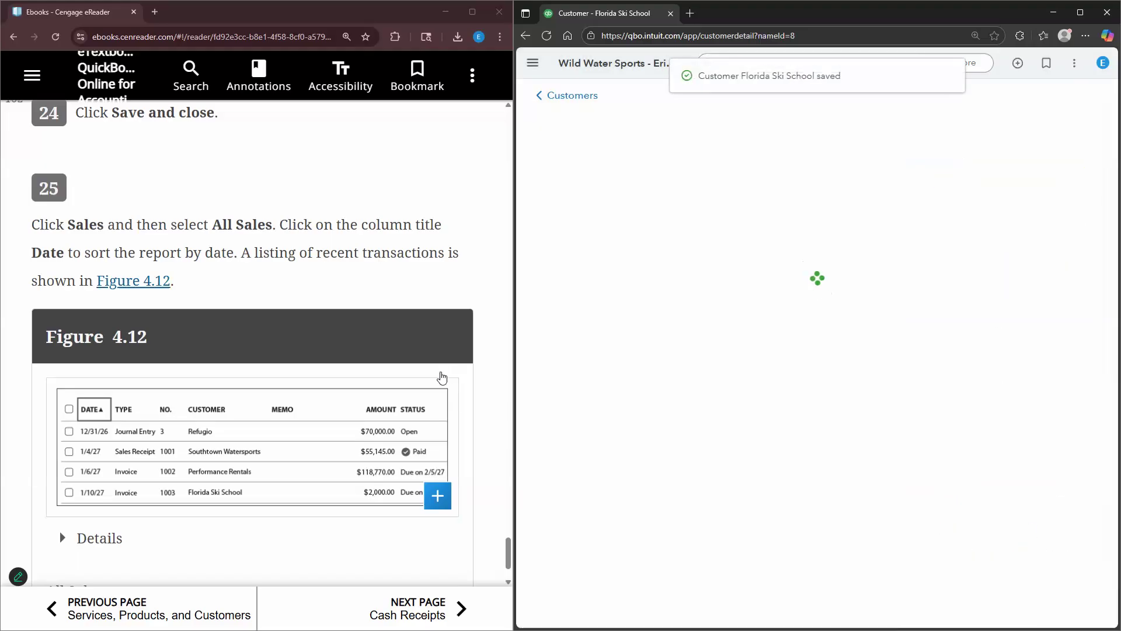
{"action": "scroll", "coordinate": [444, 409], "scroll_direction": "down", "scroll_amount": 2}
{"action": "left_click", "coordinate": [473, 408]}
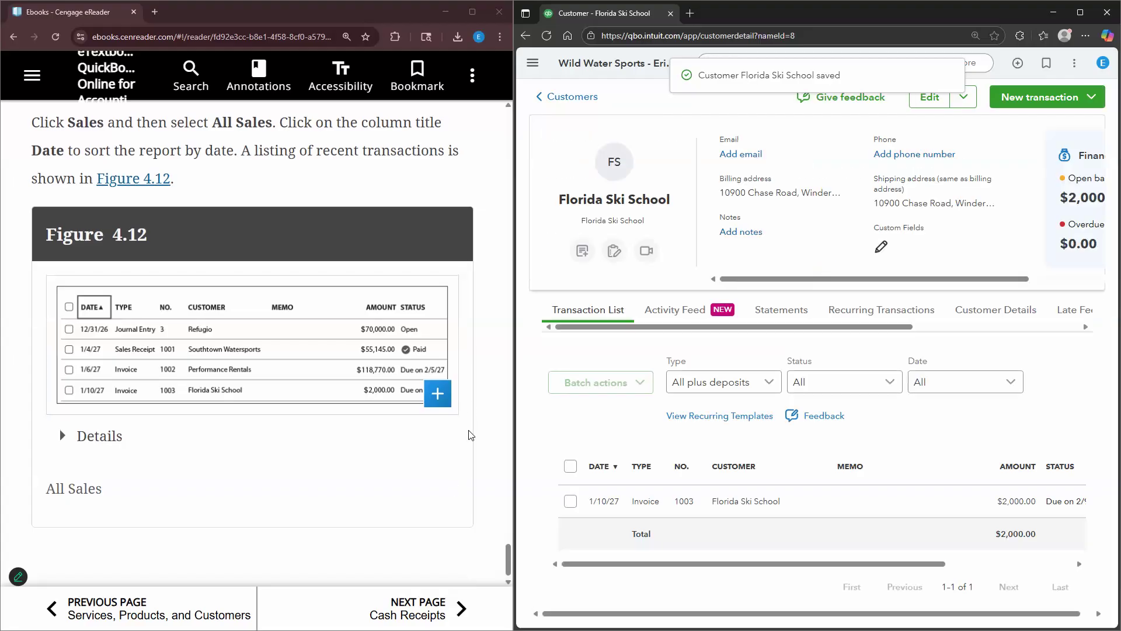
{"action": "scroll", "coordinate": [473, 409], "scroll_direction": "up", "scroll_amount": 1}
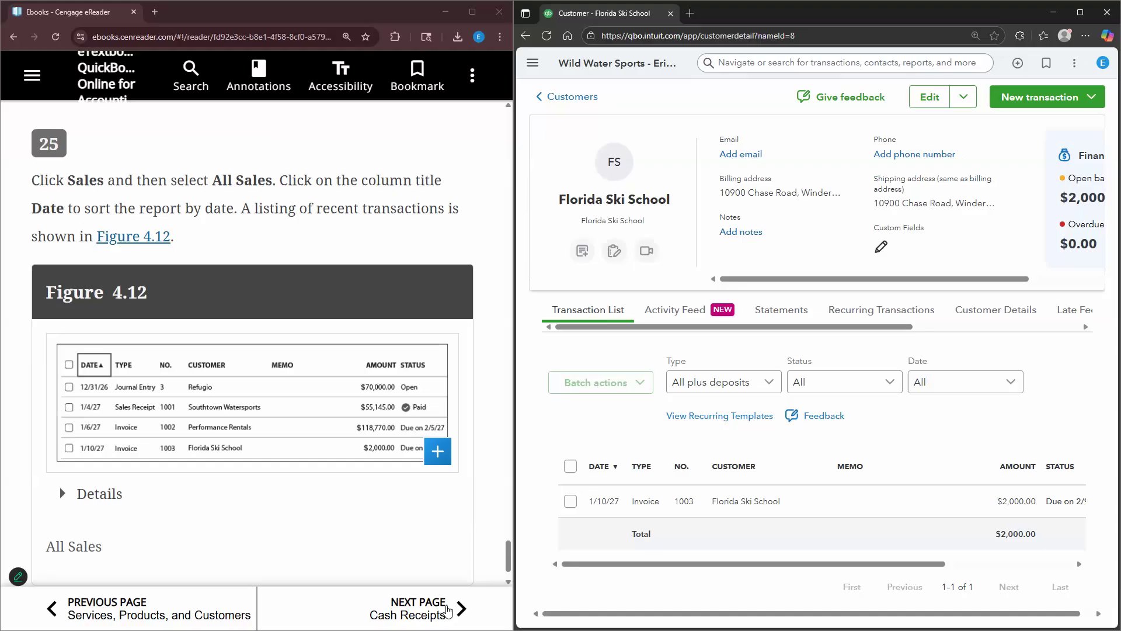
{"action": "left_click", "coordinate": [409, 609]}
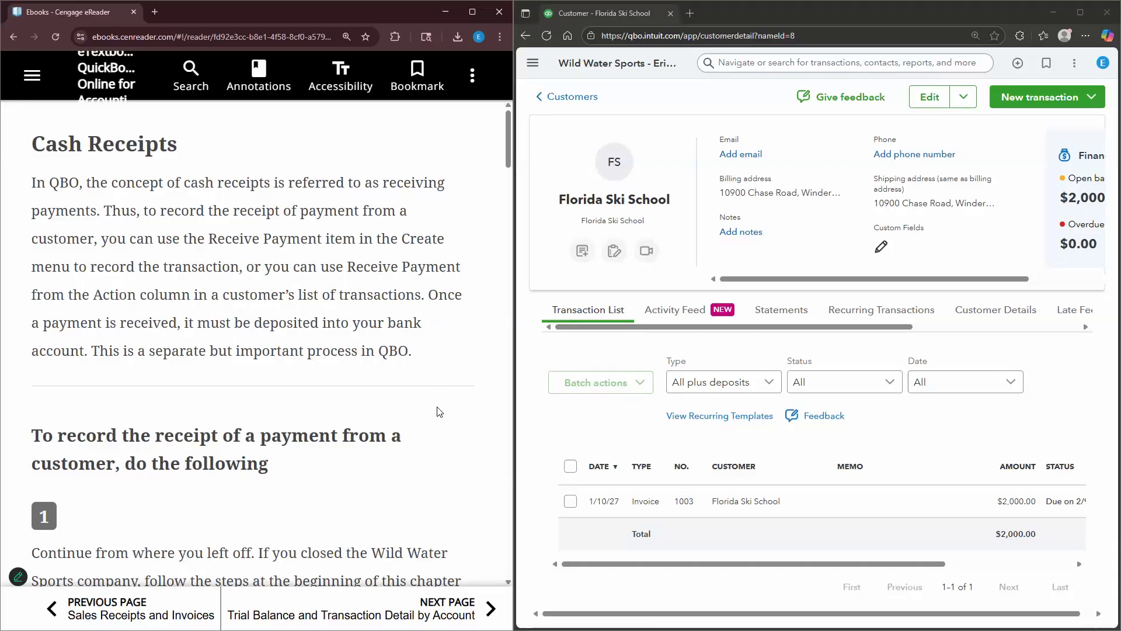
{"action": "scroll", "coordinate": [439, 408], "scroll_direction": "down", "scroll_amount": 2}
- Leave the Florida Ski School record and open the list of all sales transactions
{"action": "left_click", "coordinate": [569, 101]}
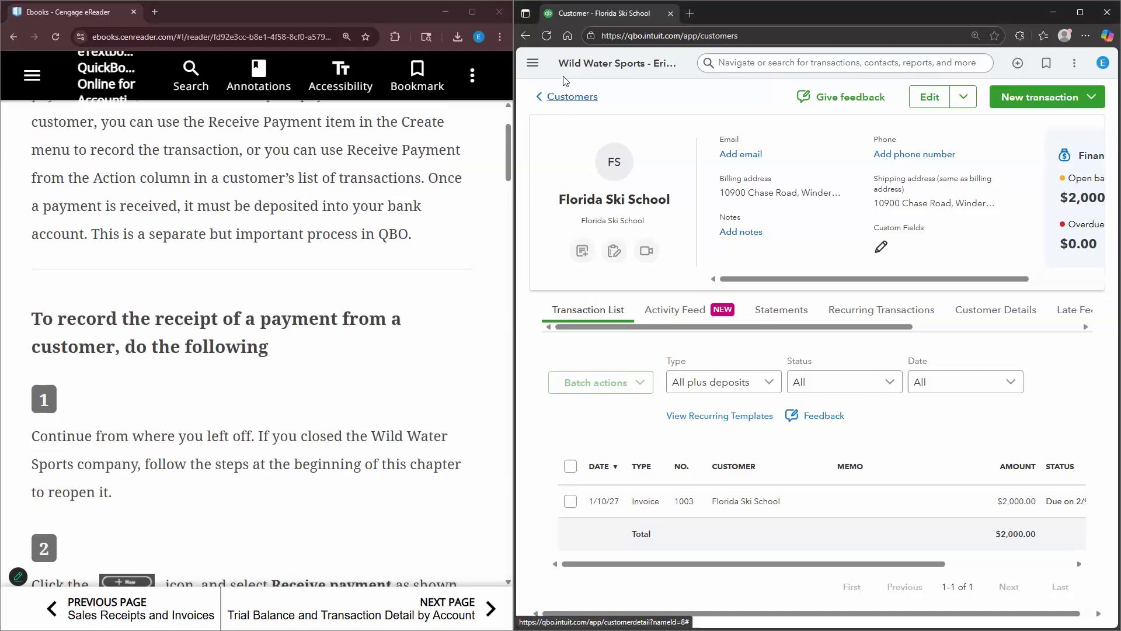
{"action": "left_click", "coordinate": [533, 63]}
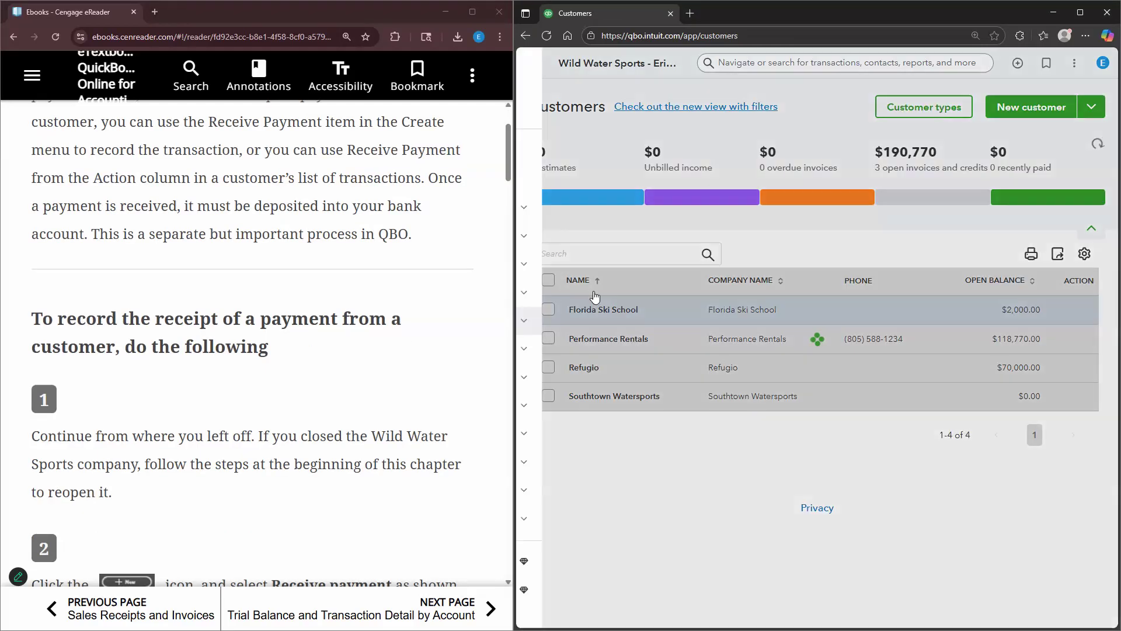
{"action": "left_click", "coordinate": [558, 292]}
{"action": "left_click", "coordinate": [579, 346]}
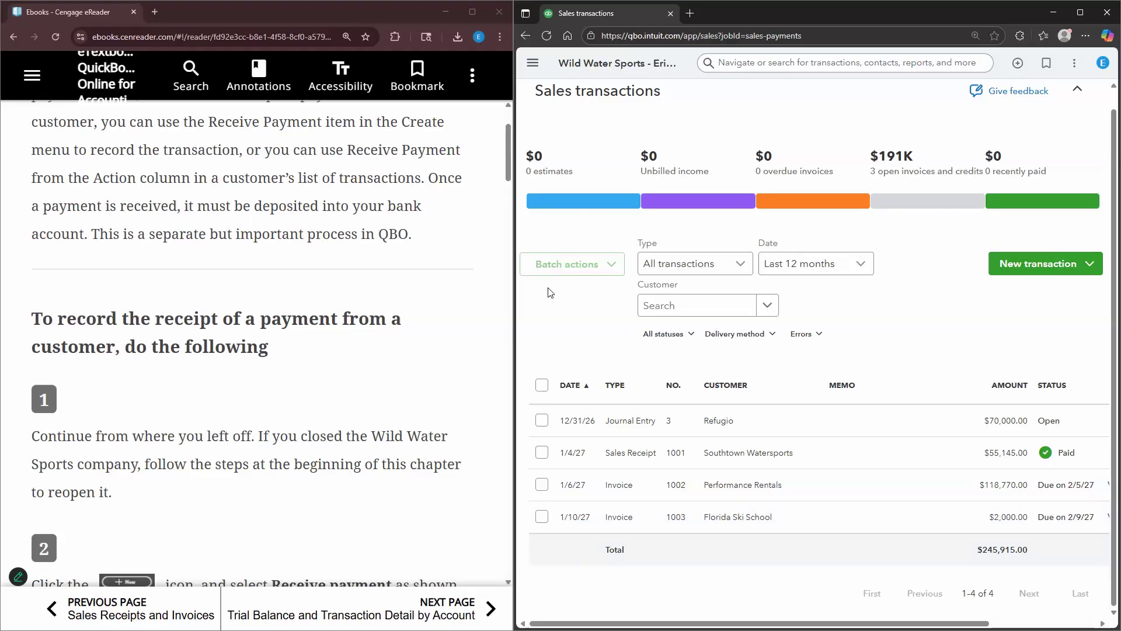
- Start a new Receive Payment transaction and choose Refugio as the customer, following textbook steps 2 and 3
{"action": "scroll", "coordinate": [409, 327], "scroll_direction": "down", "scroll_amount": 3}
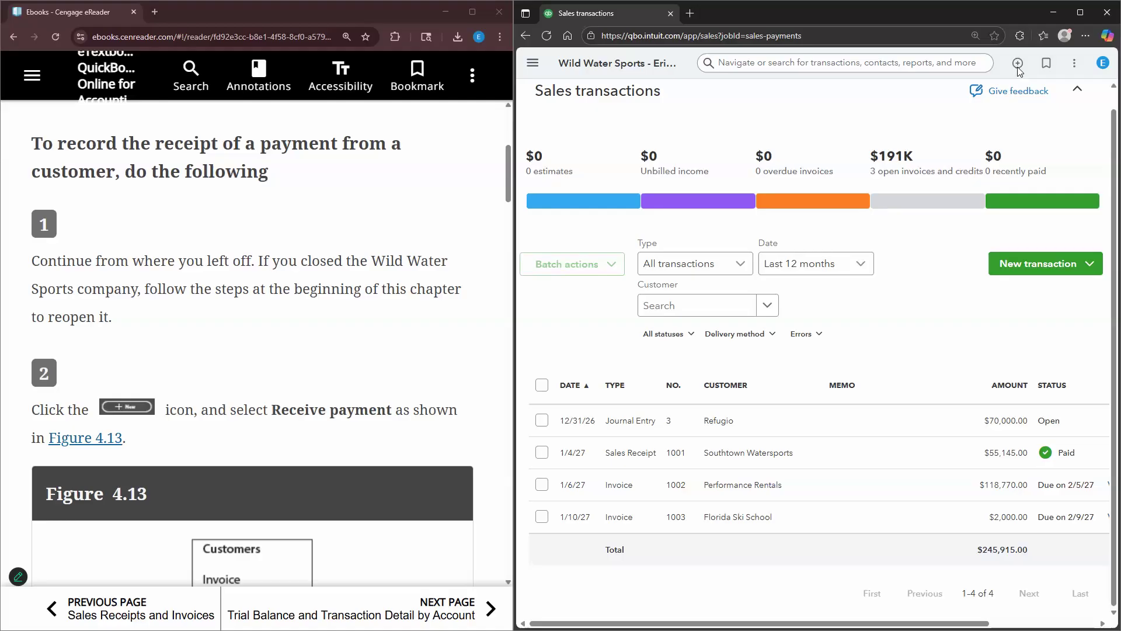
{"action": "left_click", "coordinate": [1017, 64]}
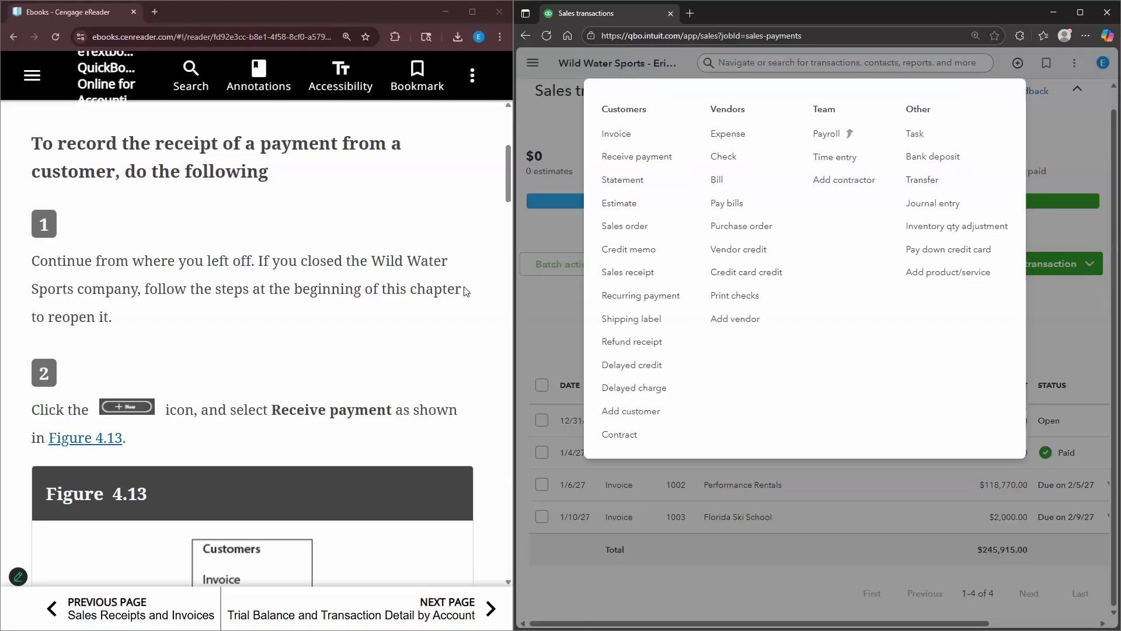
{"action": "scroll", "coordinate": [419, 311], "scroll_direction": "down", "scroll_amount": 2}
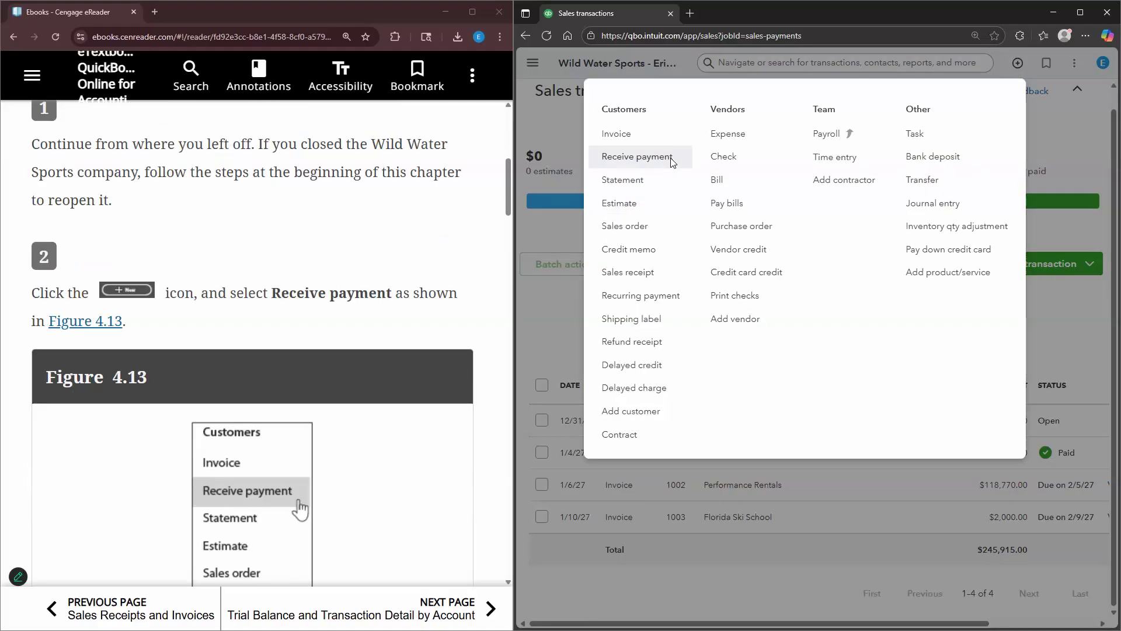
{"action": "left_click", "coordinate": [673, 164]}
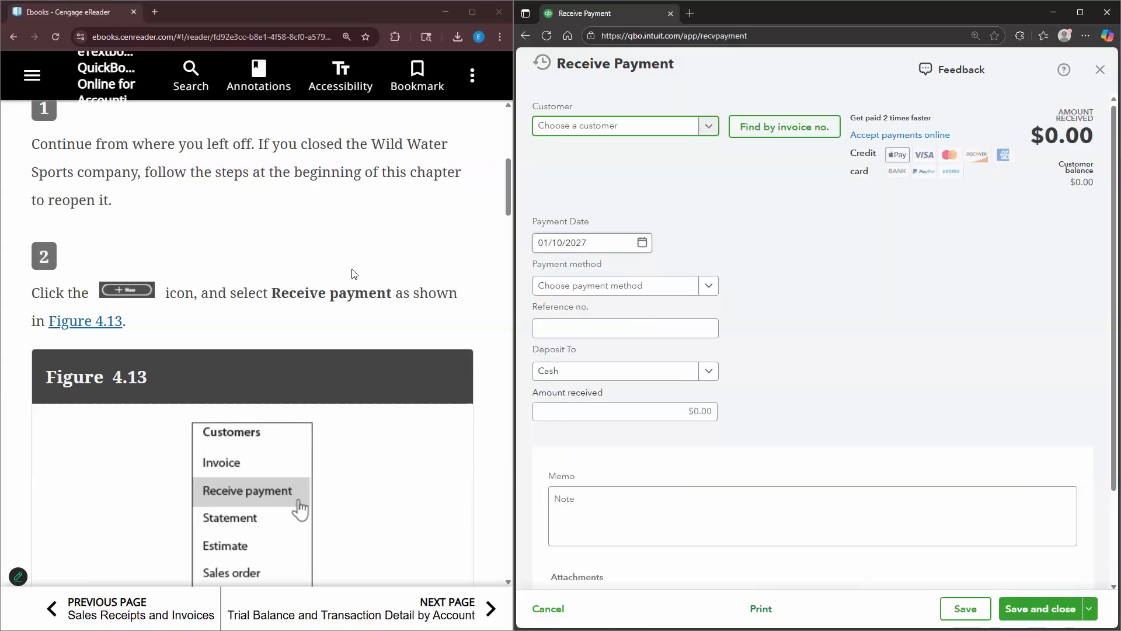
{"action": "scroll", "coordinate": [354, 273], "scroll_direction": "down", "scroll_amount": 1}
{"action": "scroll", "coordinate": [354, 273], "scroll_direction": "down", "scroll_amount": 3}
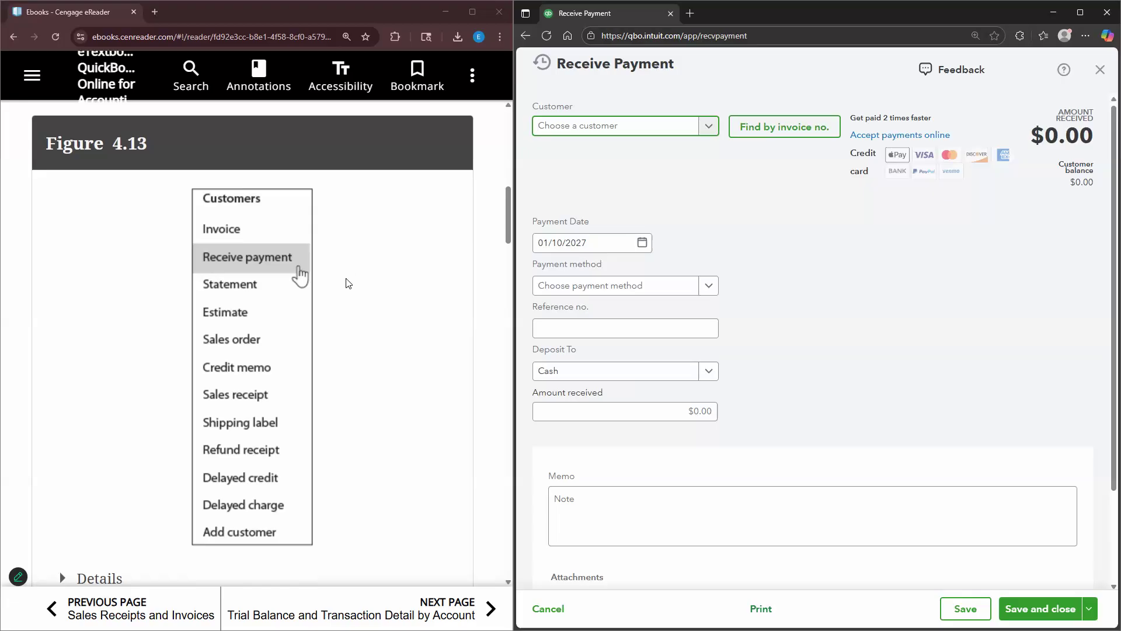
{"action": "scroll", "coordinate": [351, 281], "scroll_direction": "down", "scroll_amount": 7}
{"action": "scroll", "coordinate": [279, 278], "scroll_direction": "down", "scroll_amount": 3}
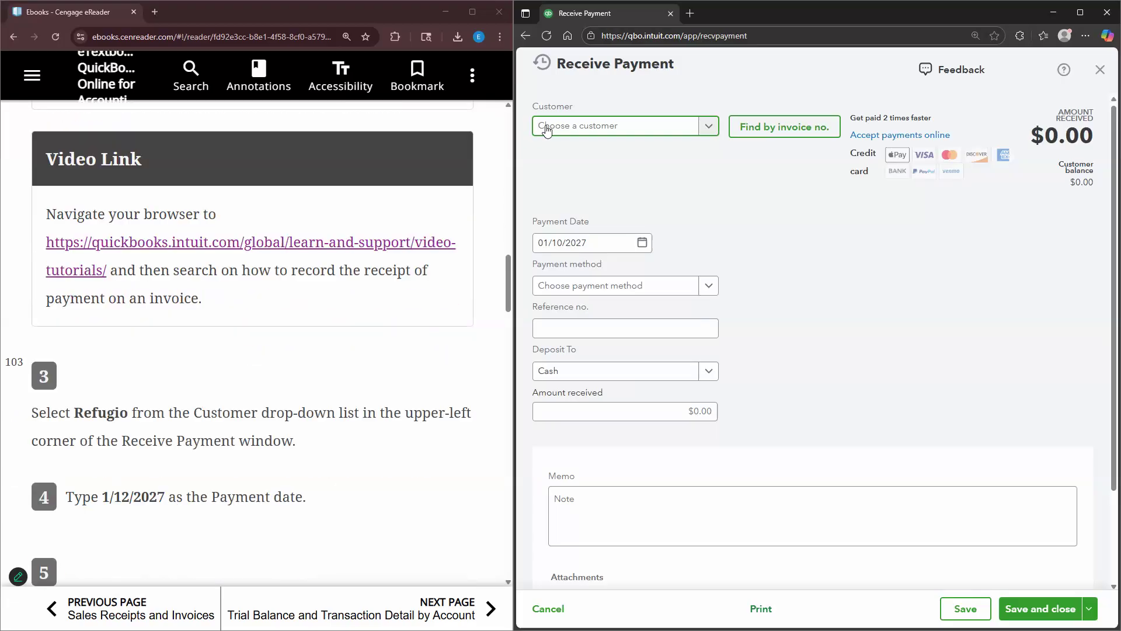
{"action": "type", "text": "efu"}
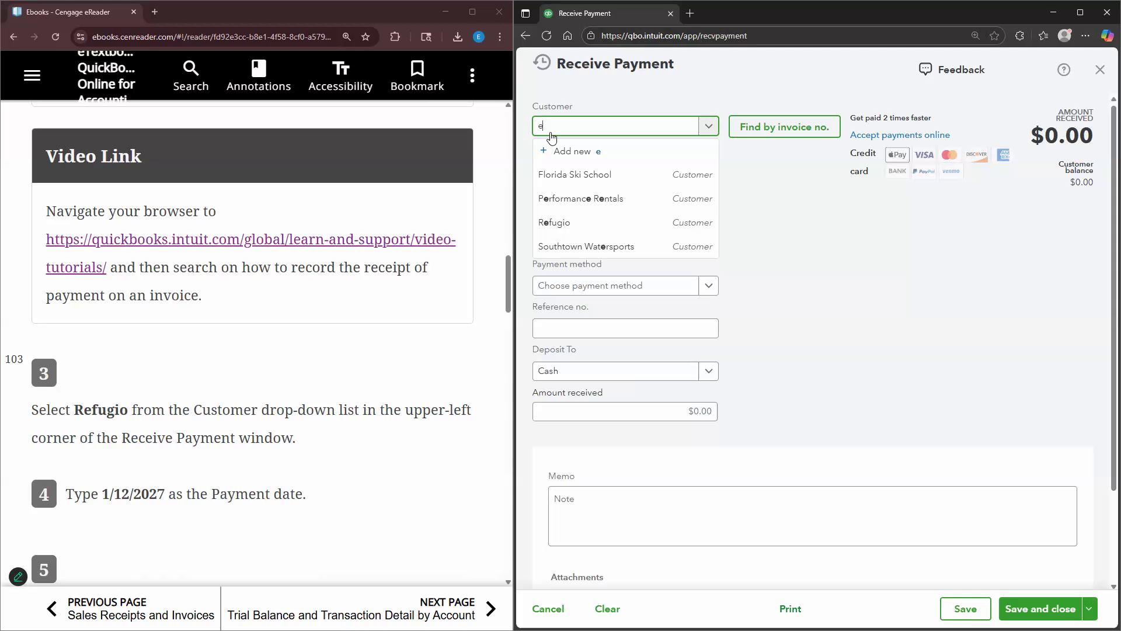
{"action": "key", "text": "Down"}
{"action": "key", "text": "Return"}
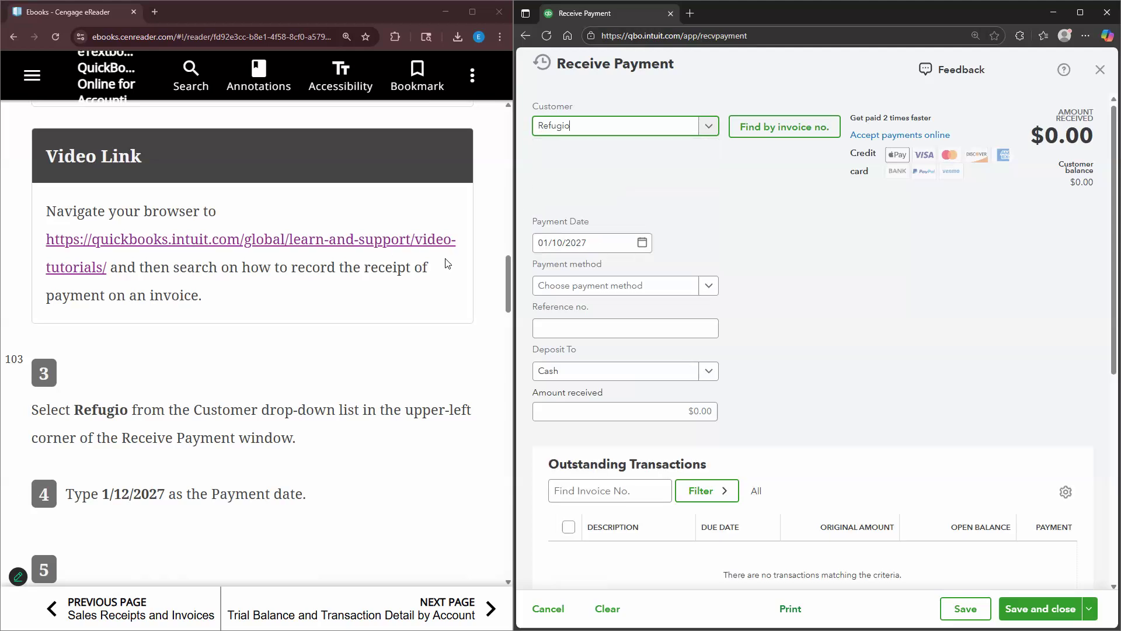
- Set the payment date of the Refugio payment to 01/12/2027
{"action": "scroll", "coordinate": [443, 263], "scroll_direction": "down", "scroll_amount": 2}
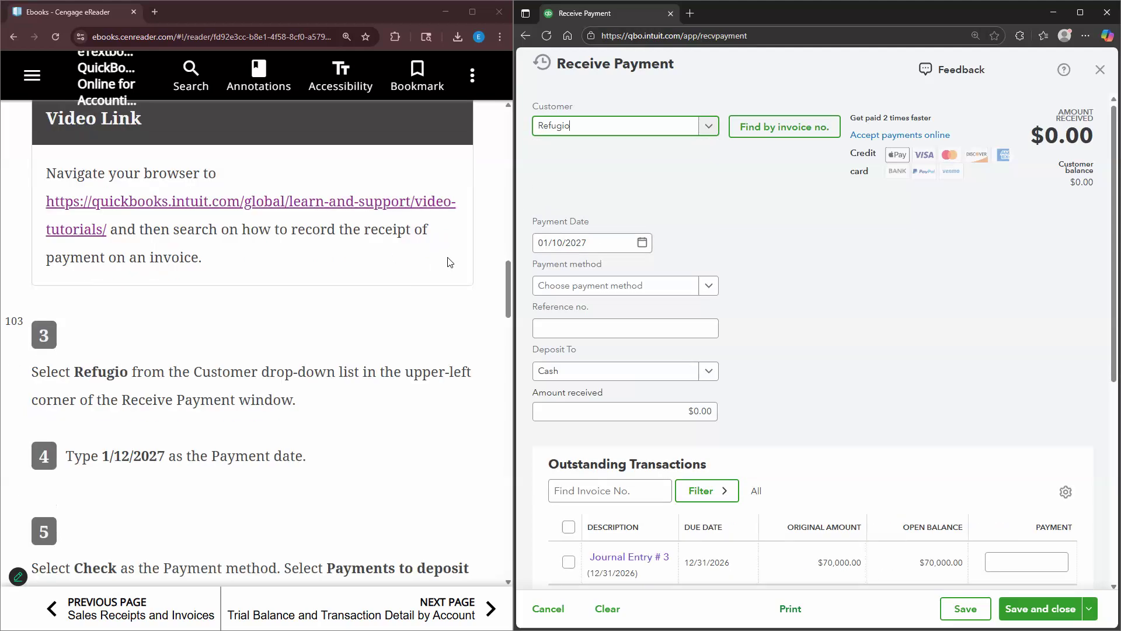
{"action": "left_click", "coordinate": [564, 242]}
{"action": "key", "text": "BackSpace"}
{"action": "type", "text": "2"}
{"action": "key", "text": "Tab"}
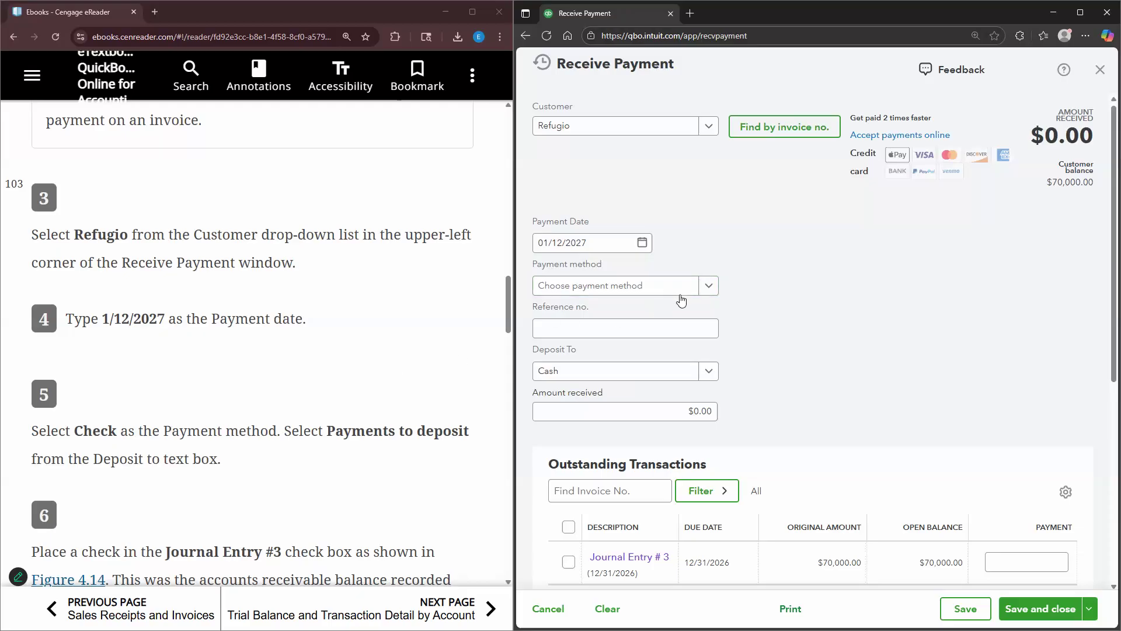
- Choose Check as the payment method for the Refugio payment
{"action": "left_click", "coordinate": [709, 287]}
{"action": "key", "text": "Down"}
{"action": "key", "text": "Down"}
{"action": "key", "text": "Down"}
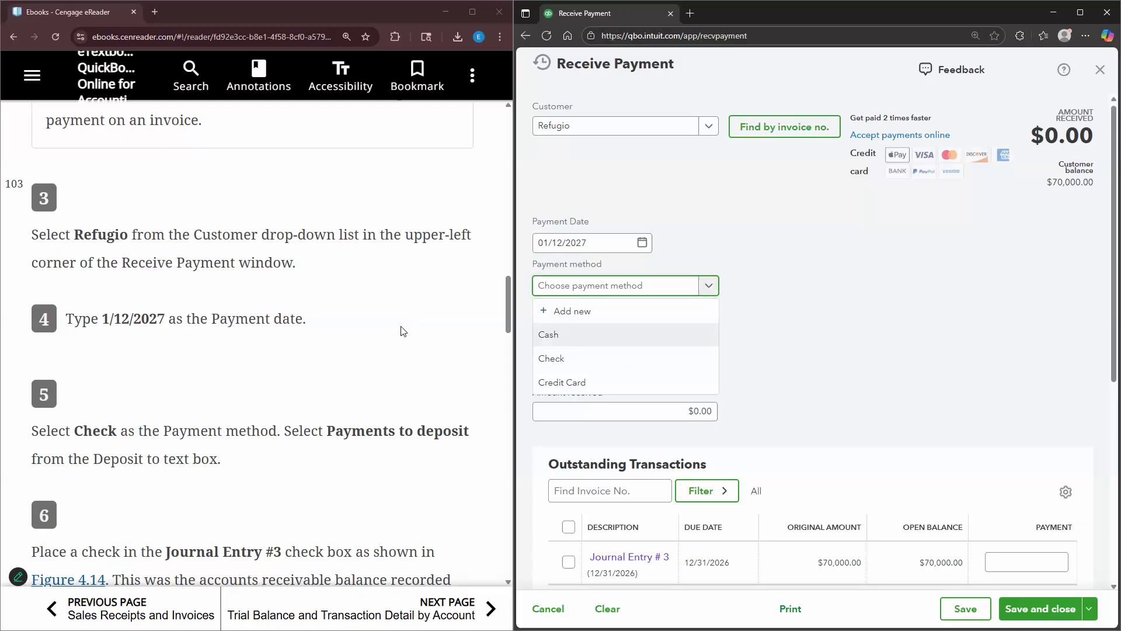
{"action": "key", "text": "Return"}
- Set the Refugio payment to be deposited to the Payments to deposit account
{"action": "scroll", "coordinate": [390, 317], "scroll_direction": "down", "scroll_amount": 2}
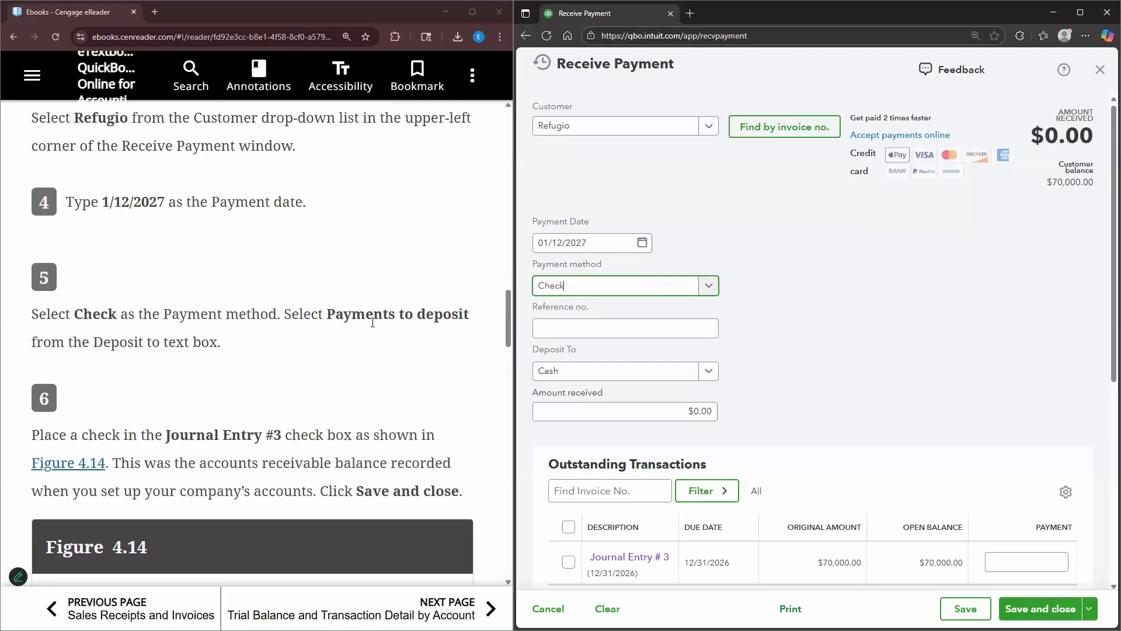
{"action": "left_click", "coordinate": [698, 373]}
{"action": "key", "text": "Down"}
{"action": "key", "text": "Down"}
{"action": "key", "text": "Down"}
{"action": "key", "text": "Down"}
{"action": "key", "text": "Down"}
{"action": "key", "text": "Down"}
{"action": "key", "text": "Down"}
{"action": "key", "text": "Down"}
{"action": "key", "text": "Down"}
{"action": "key", "text": "Return"}
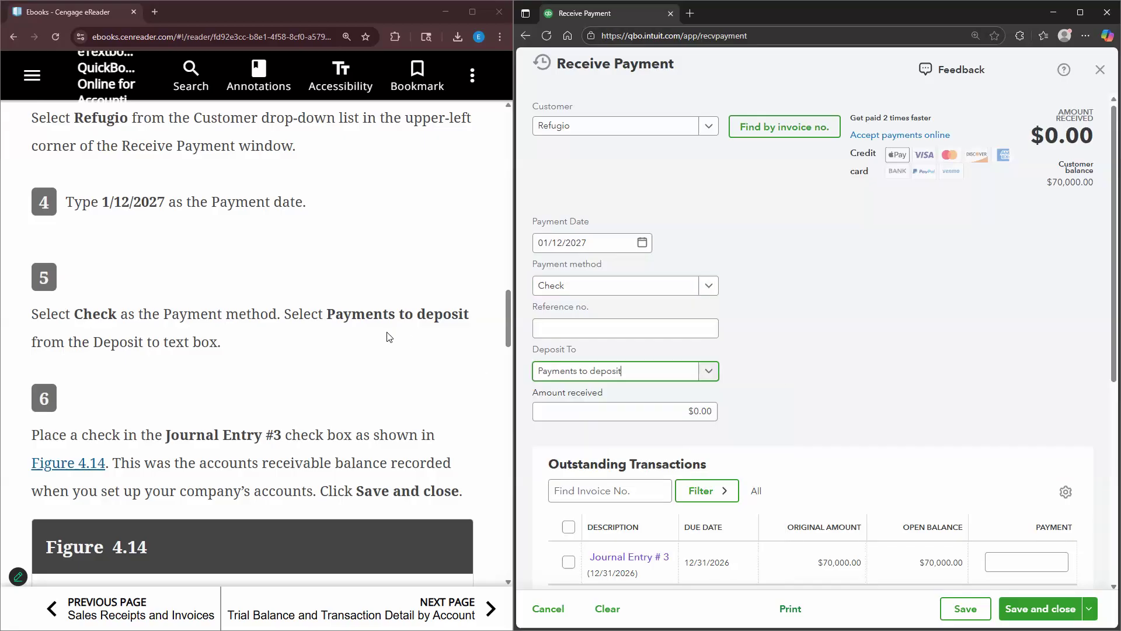
- Apply the Refugio payment of $70,000.00 to Journal Entry # 3, compare it with Figure 4.14, and save and close it
{"action": "scroll", "coordinate": [388, 337], "scroll_direction": "down", "scroll_amount": 2}
{"action": "scroll", "coordinate": [564, 449], "scroll_direction": "down", "scroll_amount": 1}
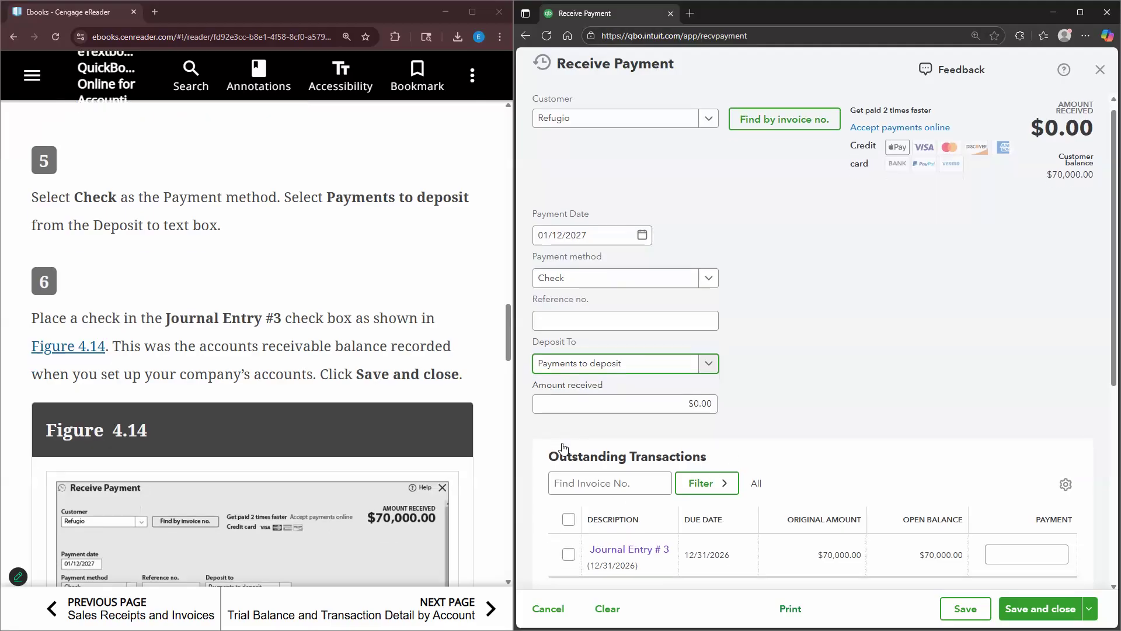
{"action": "scroll", "coordinate": [564, 449], "scroll_direction": "down", "scroll_amount": 2}
{"action": "left_click", "coordinate": [730, 265]}
{"action": "left_click", "coordinate": [568, 445]}
{"action": "scroll", "coordinate": [379, 289], "scroll_direction": "down", "scroll_amount": 2}
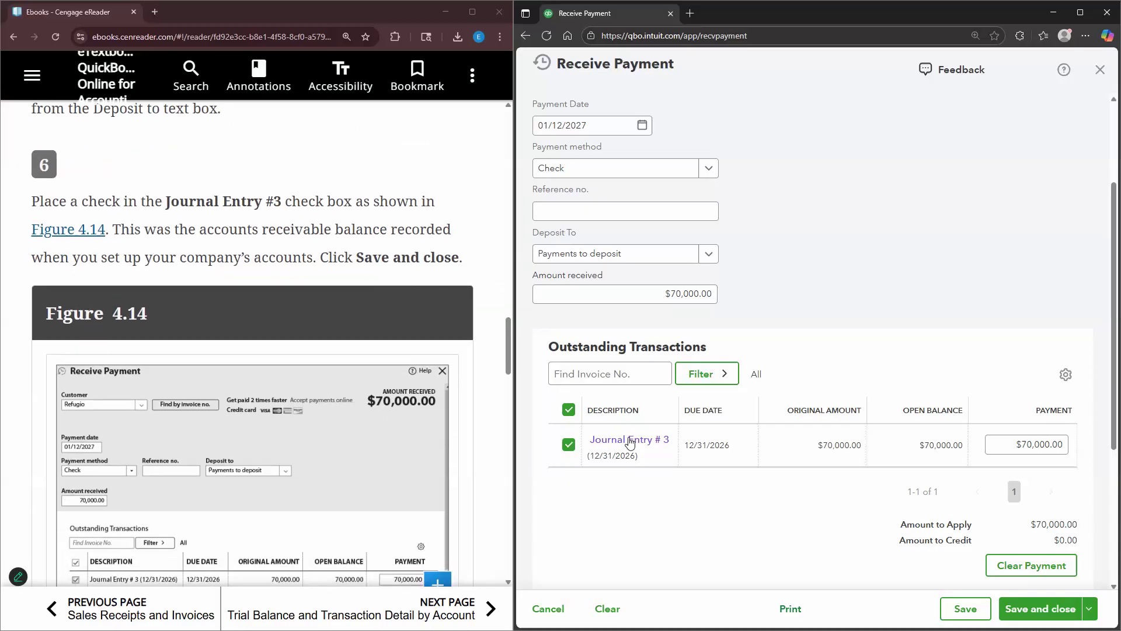
{"action": "scroll", "coordinate": [544, 421], "scroll_direction": "down", "scroll_amount": 1}
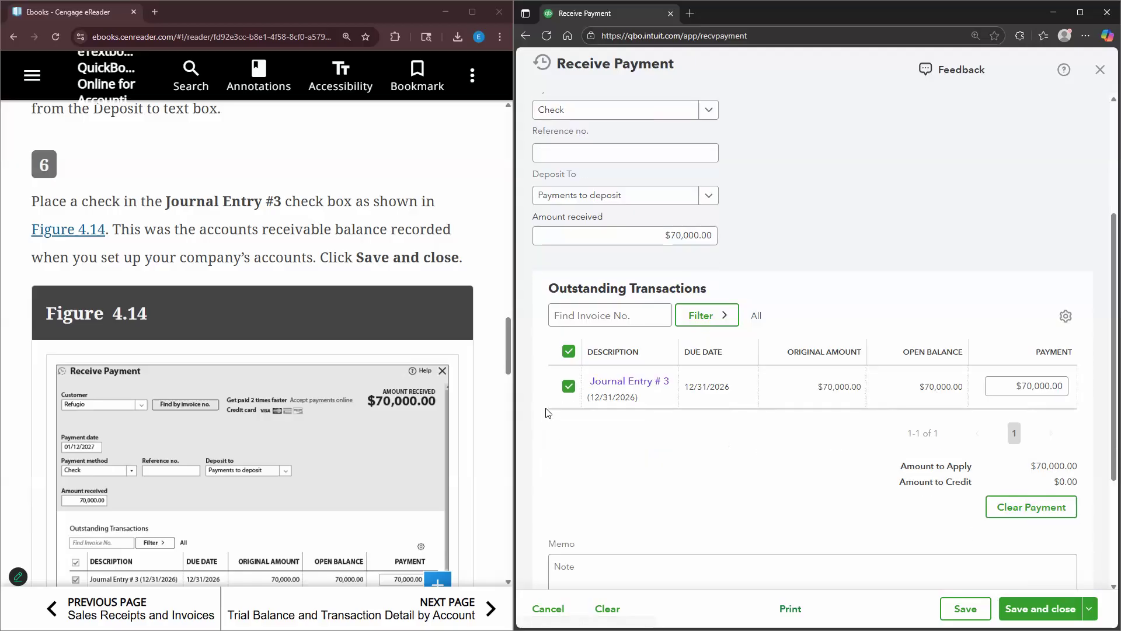
{"action": "scroll", "coordinate": [458, 397], "scroll_direction": "down", "scroll_amount": 3}
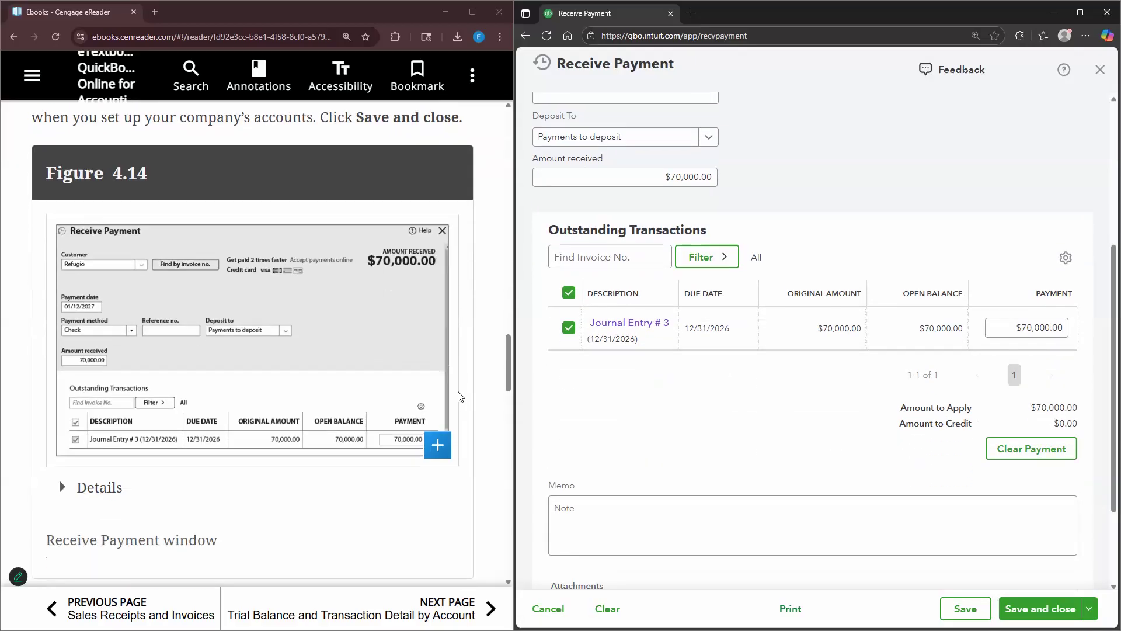
{"action": "scroll", "coordinate": [458, 398], "scroll_direction": "down", "scroll_amount": 7}
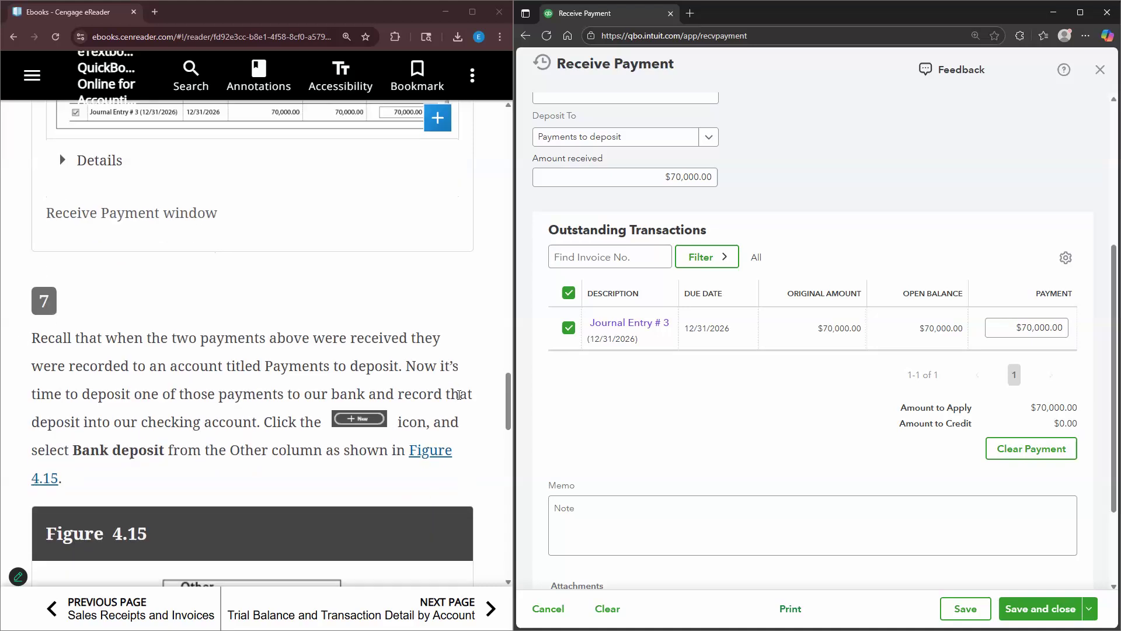
{"action": "scroll", "coordinate": [450, 386], "scroll_direction": "up", "scroll_amount": 9}
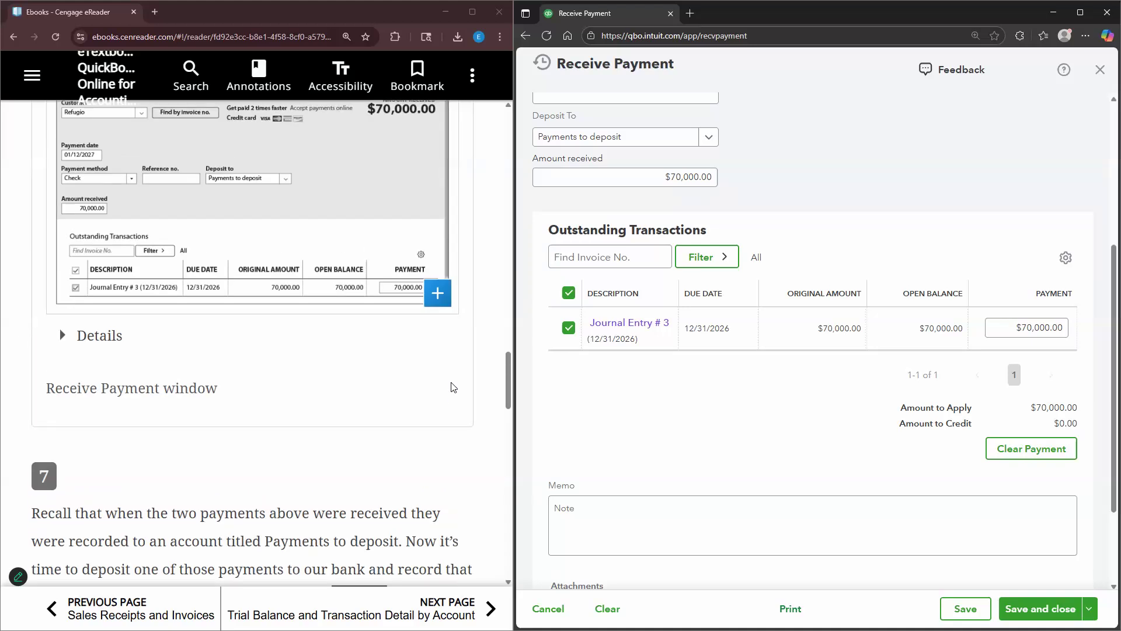
{"action": "left_click", "coordinate": [1041, 608]}
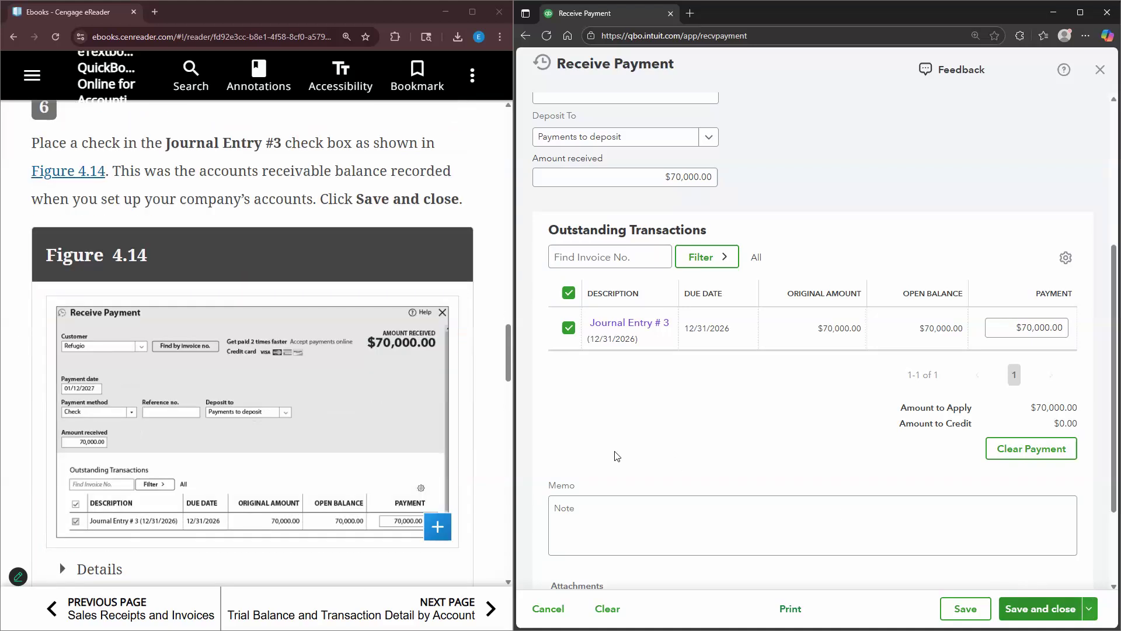
- Start a new bank deposit as textbook step 7 asks and choose Checking as the account to deposit to
{"action": "scroll", "coordinate": [472, 404], "scroll_direction": "down", "scroll_amount": 2}
{"action": "scroll", "coordinate": [472, 404], "scroll_direction": "down", "scroll_amount": 7}
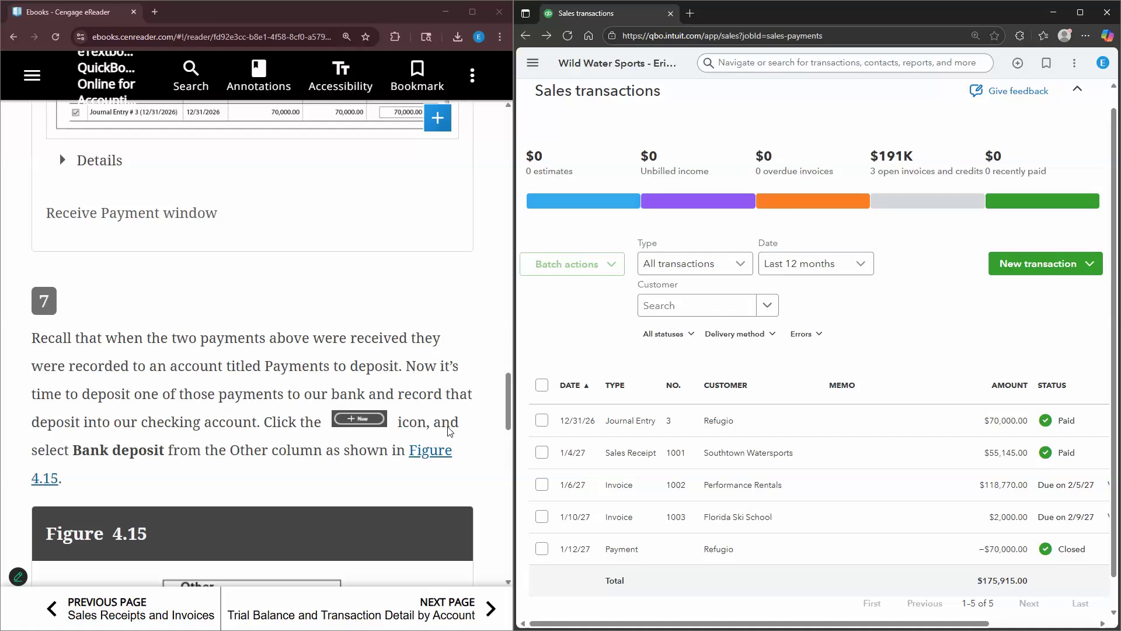
{"action": "left_click", "coordinate": [1019, 65]}
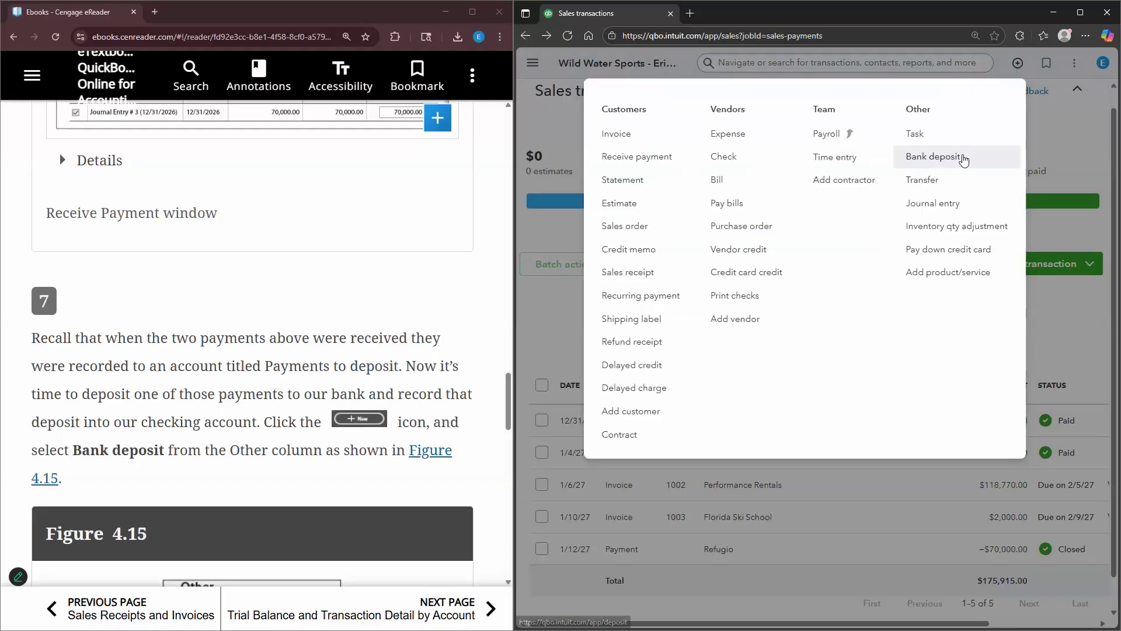
{"action": "left_click", "coordinate": [962, 158]}
{"action": "scroll", "coordinate": [316, 275], "scroll_direction": "down", "scroll_amount": 10}
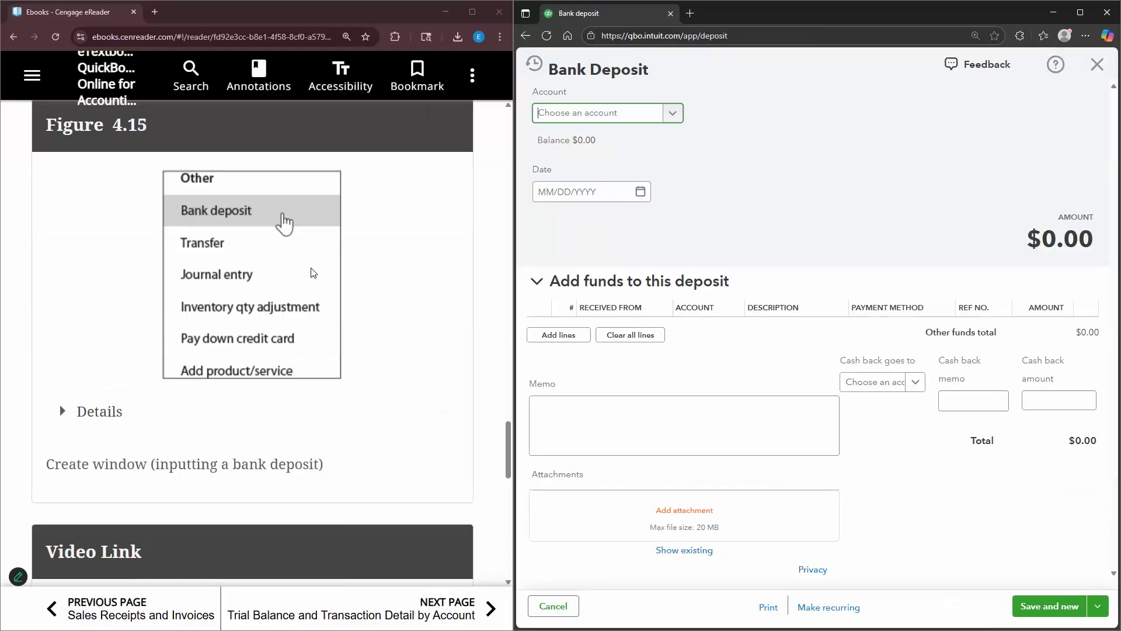
{"action": "scroll", "coordinate": [311, 273], "scroll_direction": "down", "scroll_amount": 4}
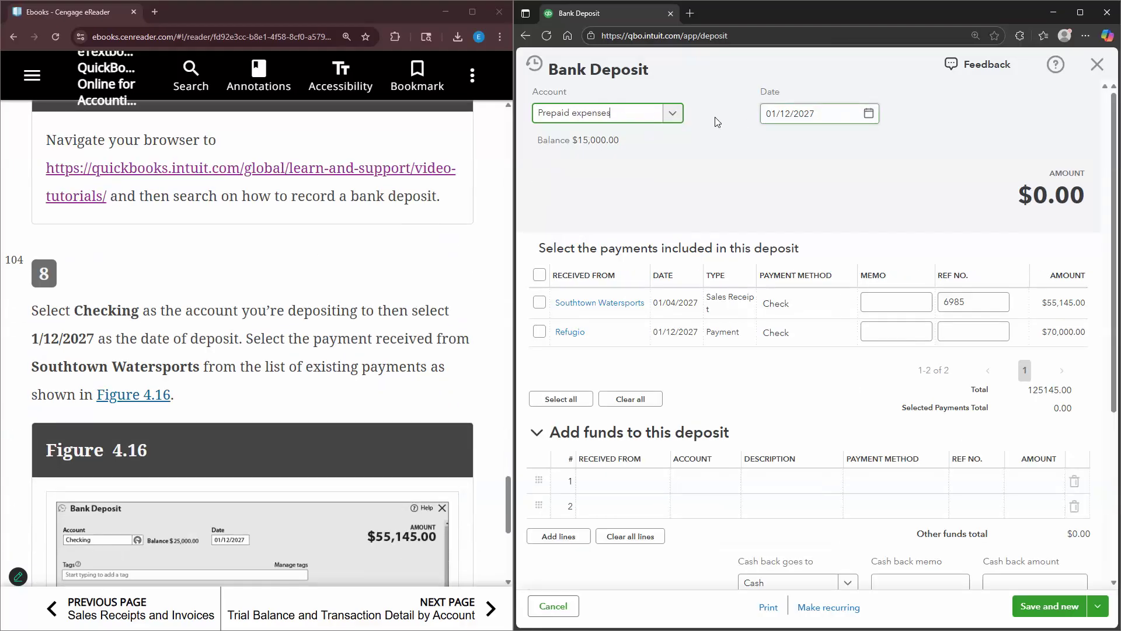
{"action": "left_click", "coordinate": [670, 119]}
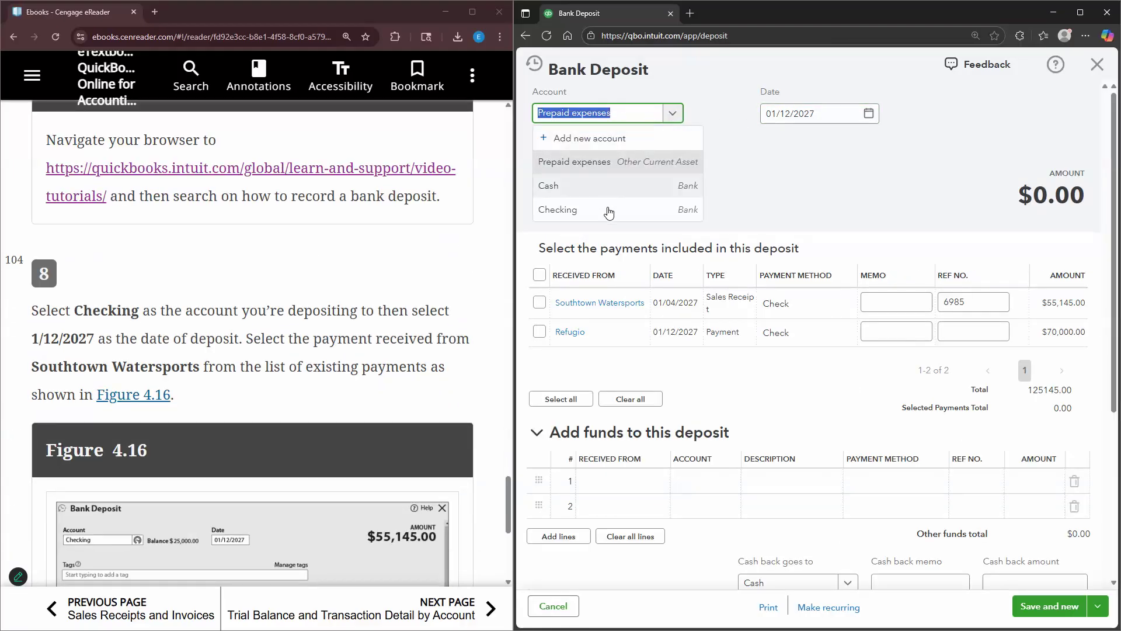
{"action": "left_click", "coordinate": [609, 210]}
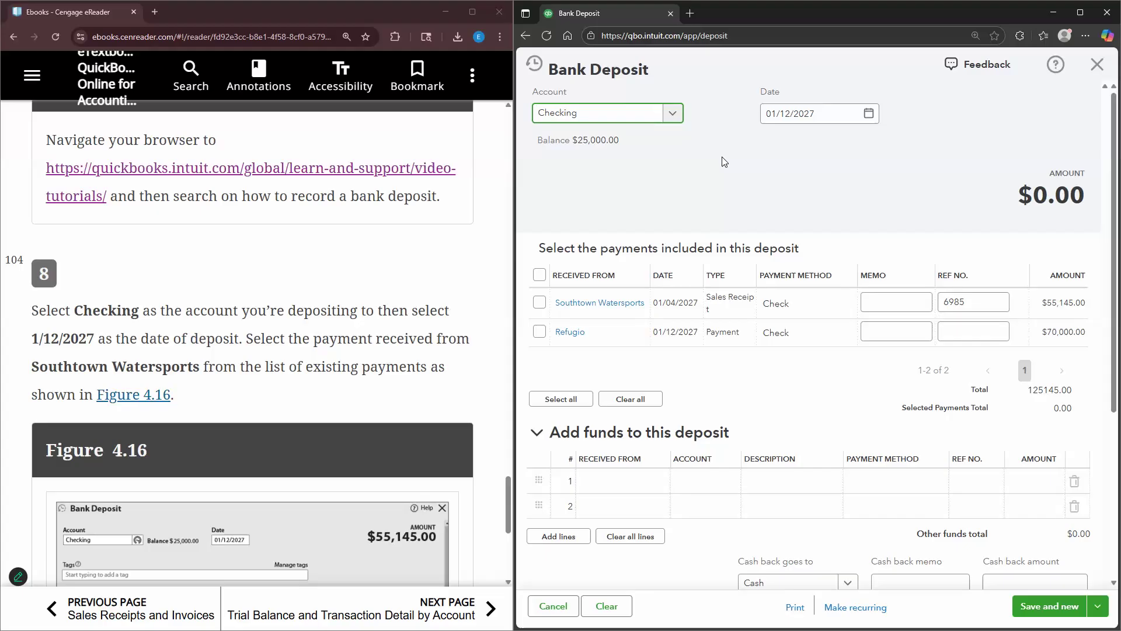
- Include the Southtown Watersports payment in the bank deposit and compare the form with Figure 4.16
{"action": "scroll", "coordinate": [487, 273], "scroll_direction": "down", "scroll_amount": 1}
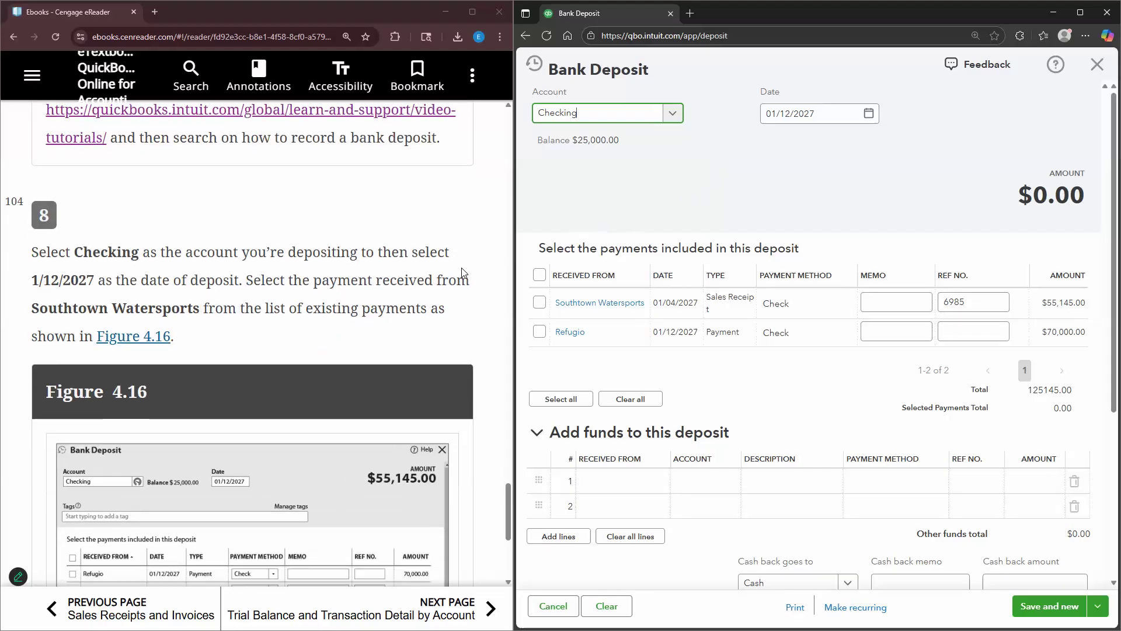
{"action": "left_click", "coordinate": [540, 302]}
{"action": "scroll", "coordinate": [475, 293], "scroll_direction": "down", "scroll_amount": 2}
{"action": "scroll", "coordinate": [475, 294], "scroll_direction": "down", "scroll_amount": 1}
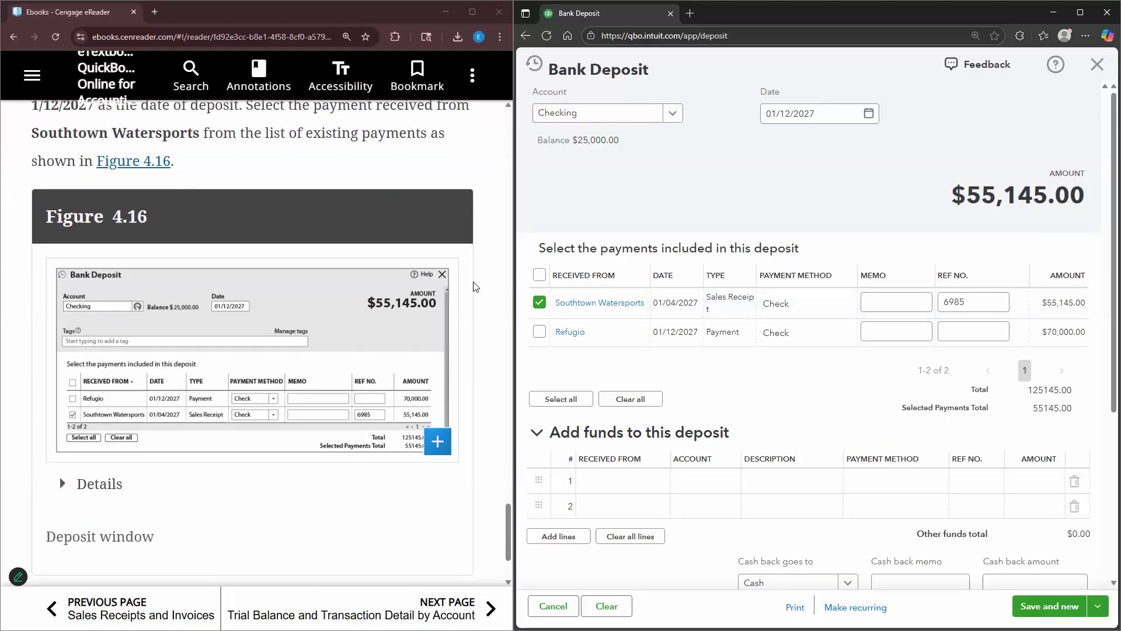
- Check textbook step 9, and save and close the Southtown Watersports bank deposit
{"action": "scroll", "coordinate": [475, 289], "scroll_direction": "down", "scroll_amount": 2}
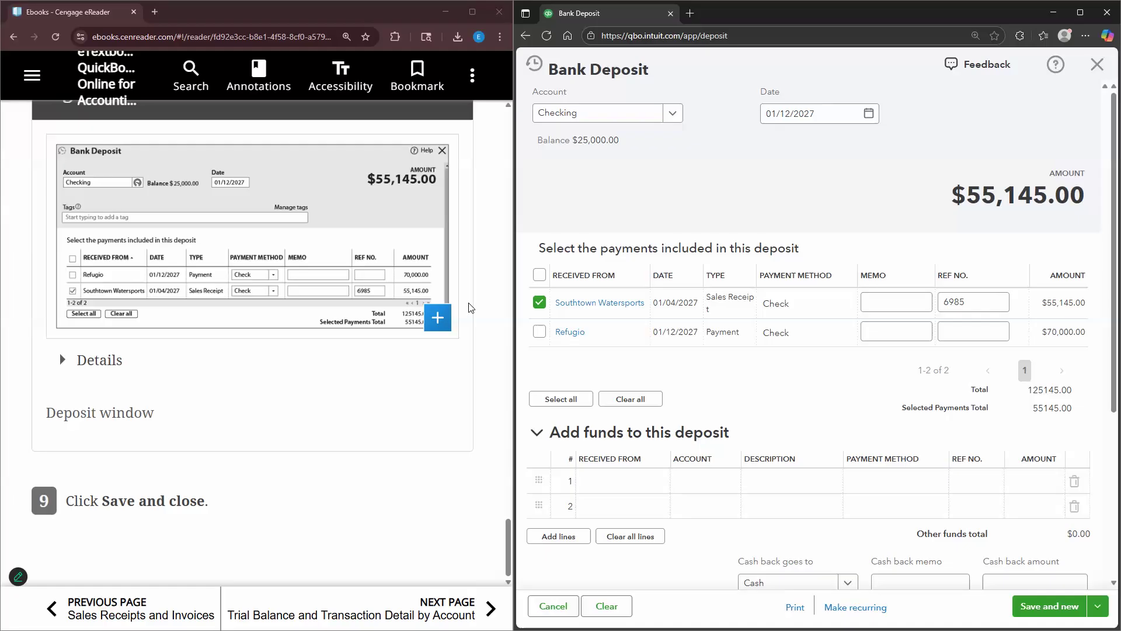
{"action": "left_click", "coordinate": [1098, 606]}
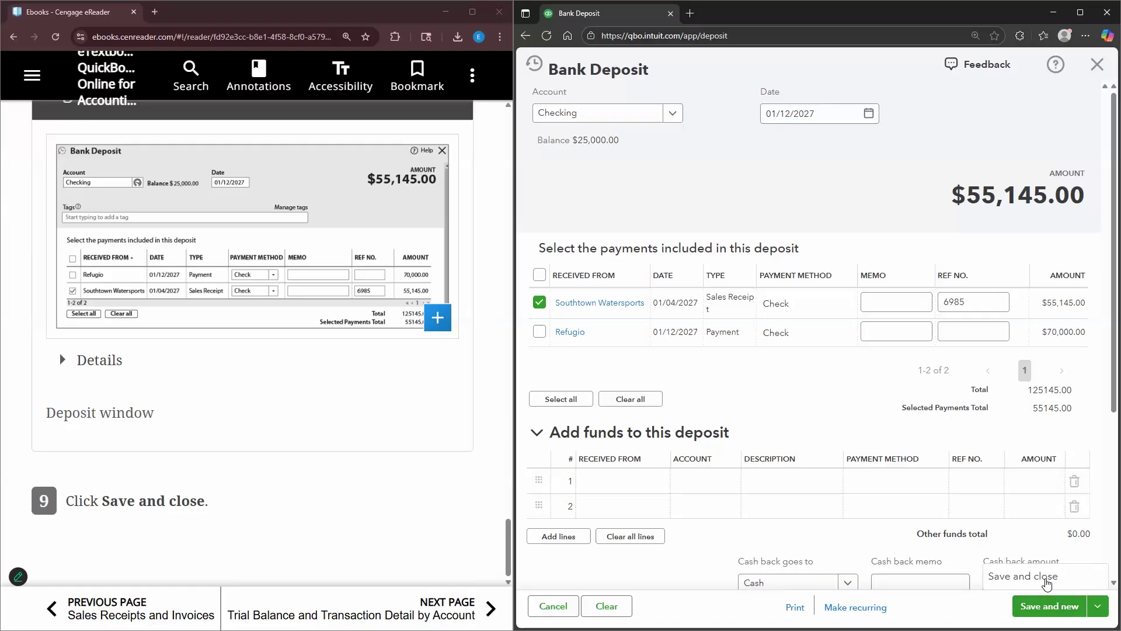
{"action": "left_click", "coordinate": [1045, 578]}
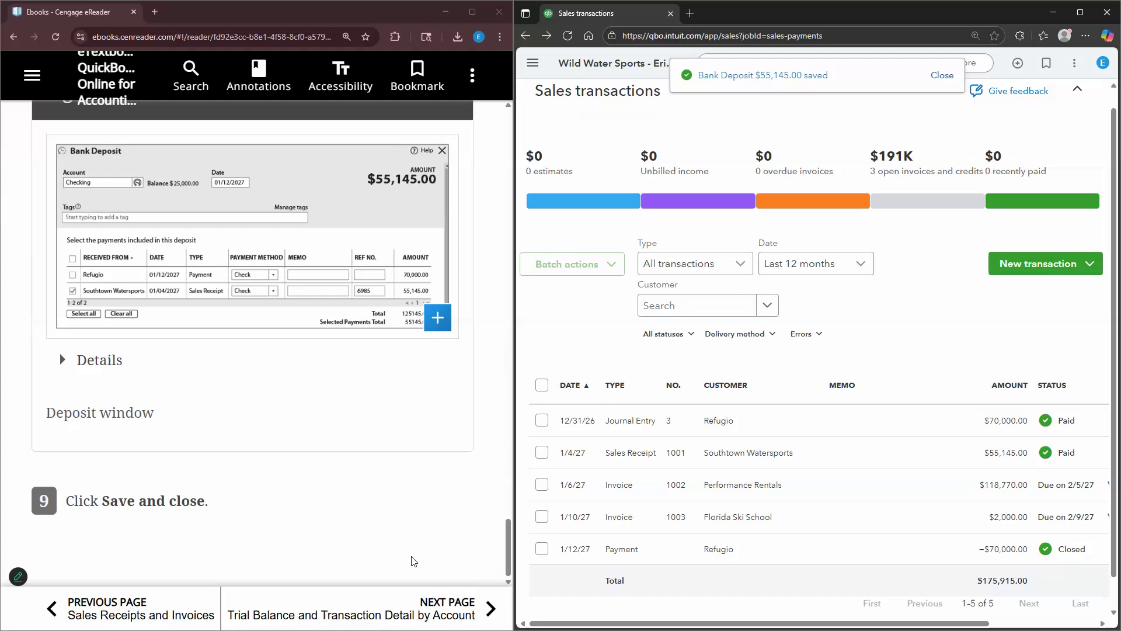
- Go to the textbook's Trial Balance and Transaction Detail by Account section and read its introduction and first steps
{"action": "left_click", "coordinate": [411, 603]}
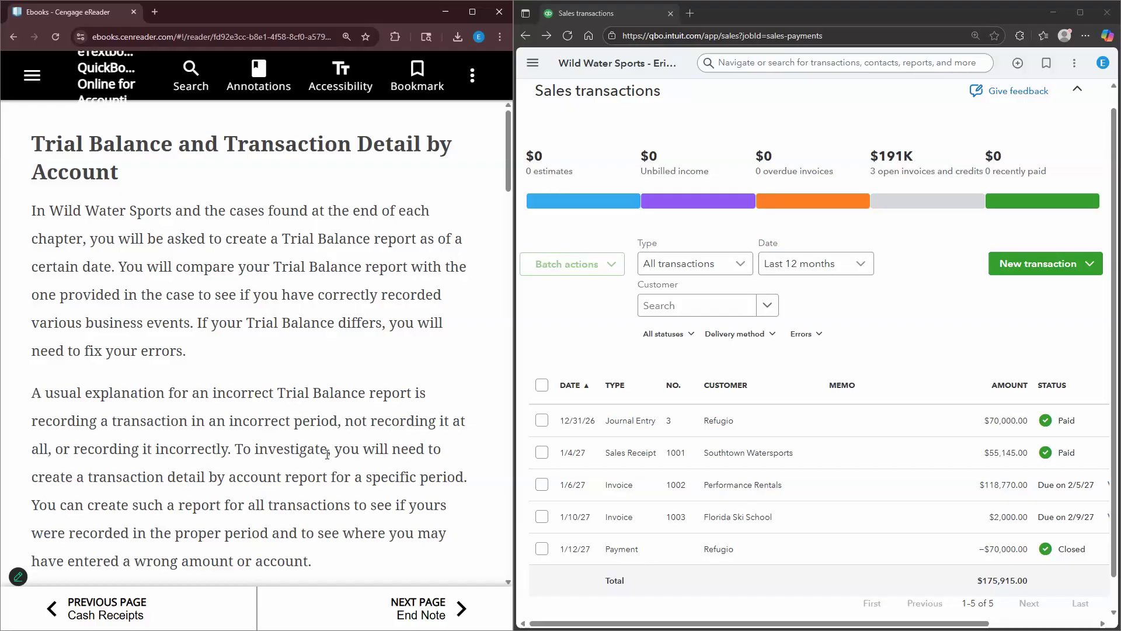
{"action": "scroll", "coordinate": [346, 433], "scroll_direction": "down", "scroll_amount": 2}
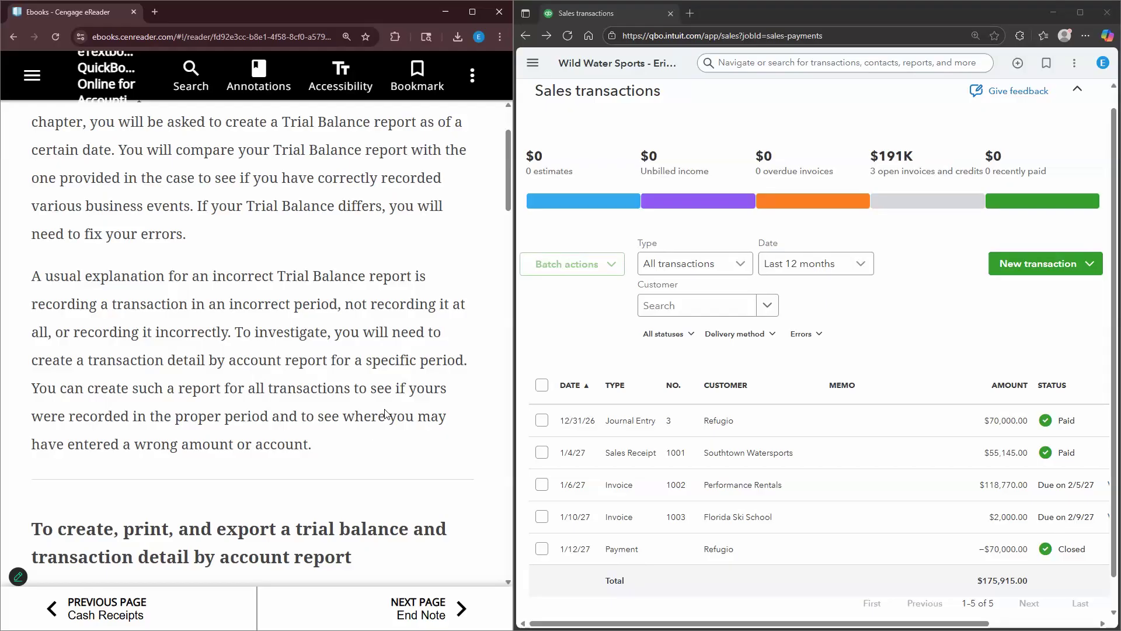
{"action": "scroll", "coordinate": [386, 415], "scroll_direction": "down", "scroll_amount": 1}
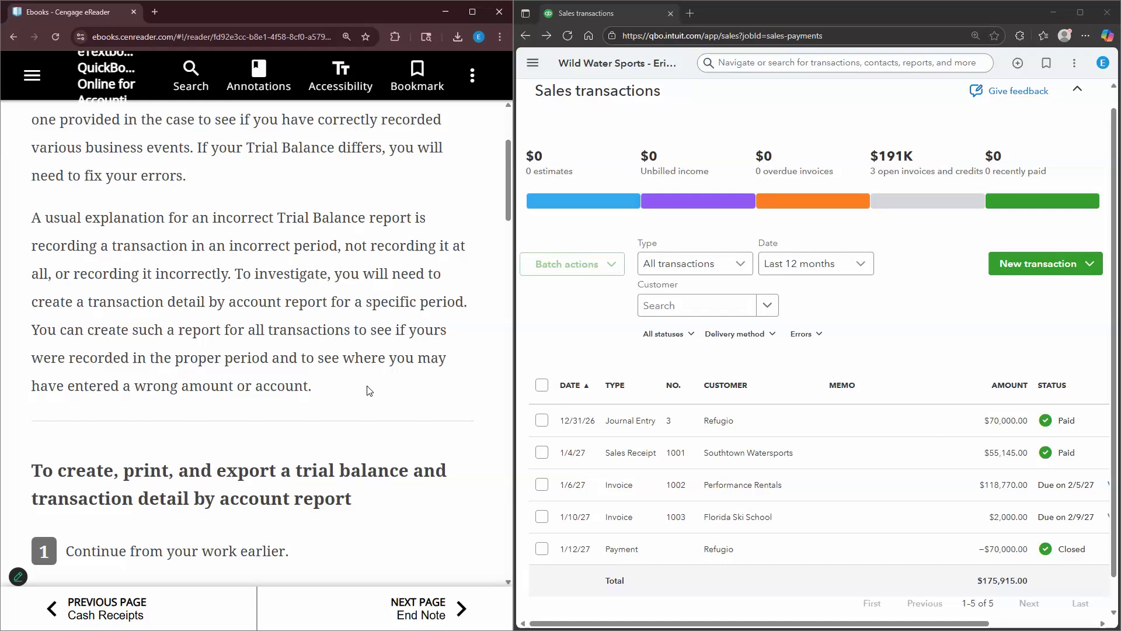
{"action": "scroll", "coordinate": [369, 391], "scroll_direction": "down", "scroll_amount": 2}
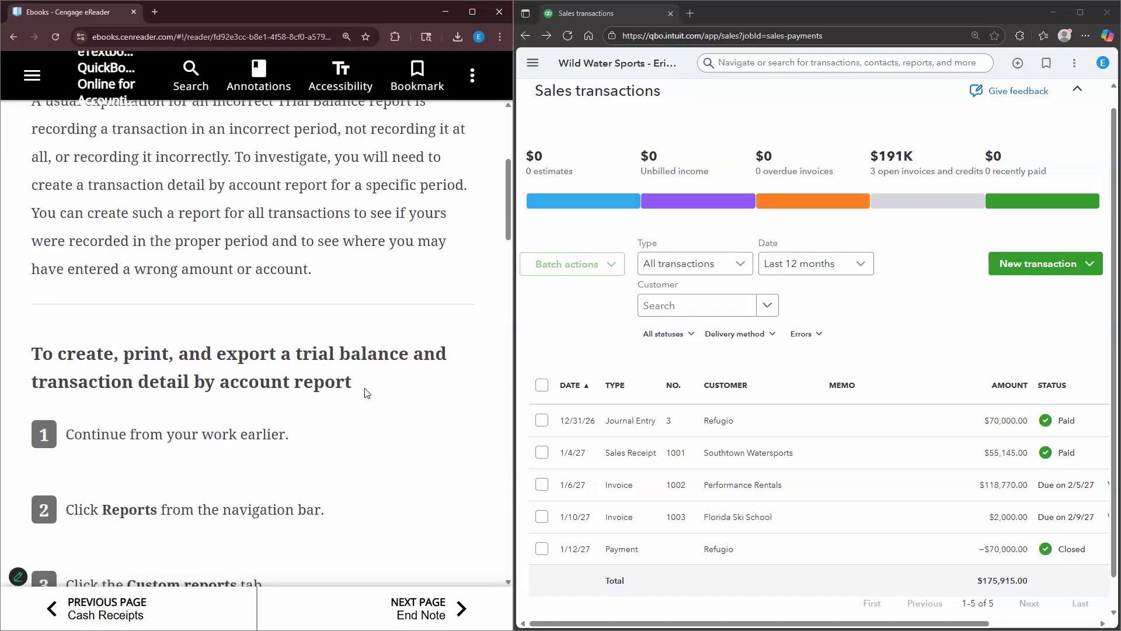
{"action": "scroll", "coordinate": [356, 419], "scroll_direction": "down", "scroll_amount": 2}
{"action": "scroll", "coordinate": [383, 324], "scroll_direction": "down", "scroll_amount": 2}
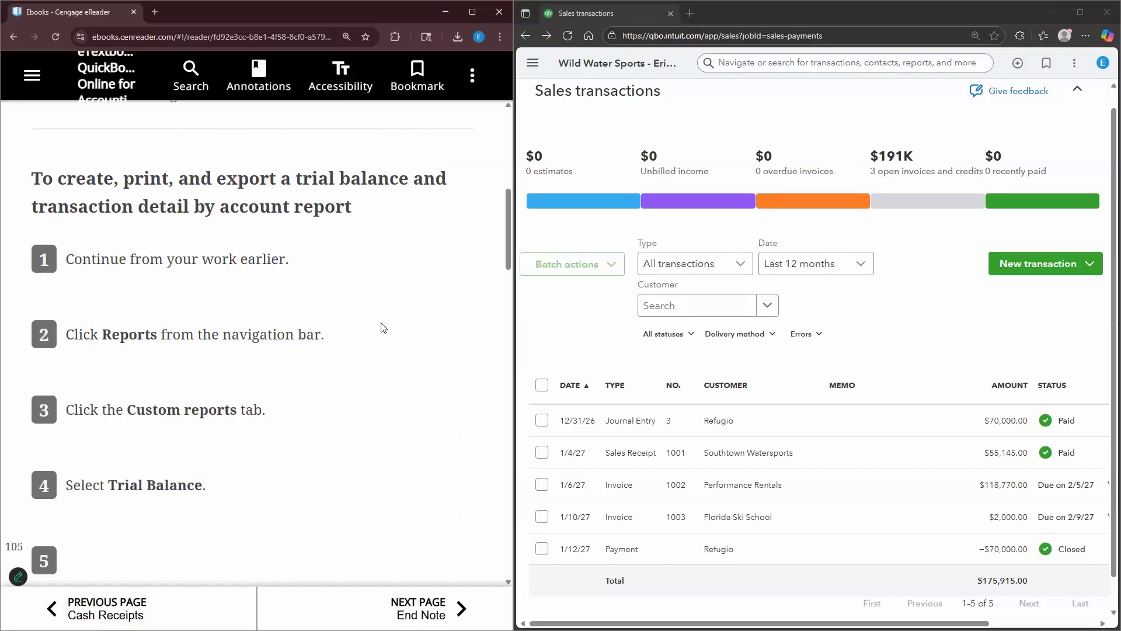
- Open the saved Trial Balance report from the custom reports
{"action": "left_click", "coordinate": [571, 127]}
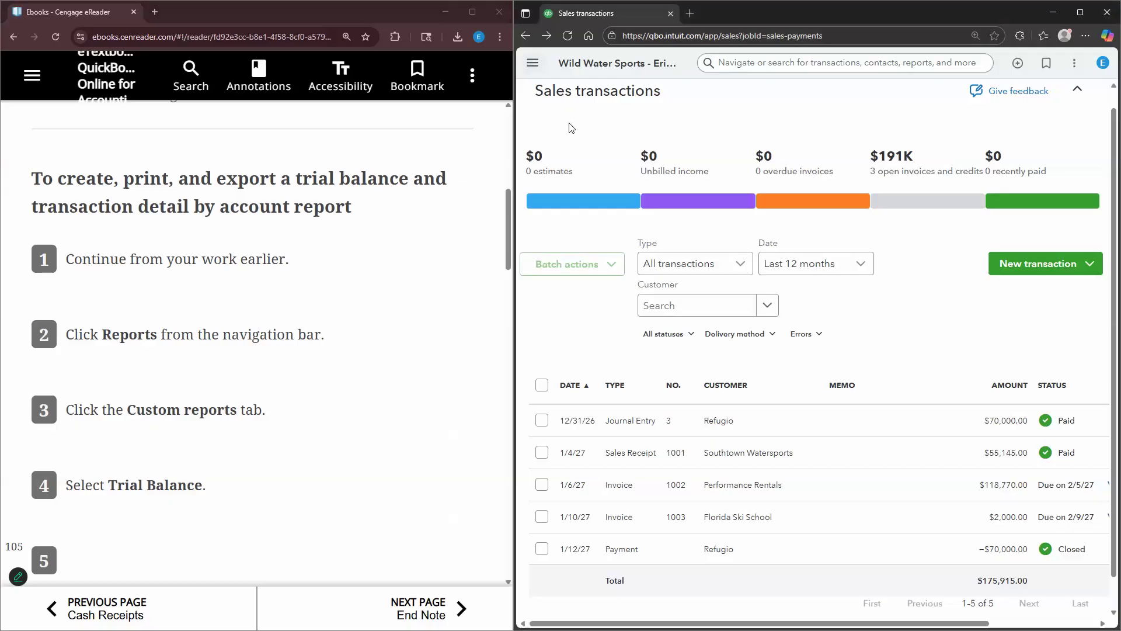
{"action": "left_click", "coordinate": [597, 210]}
{"action": "left_click", "coordinate": [549, 274]}
{"action": "scroll", "coordinate": [388, 288], "scroll_direction": "down", "scroll_amount": 1}
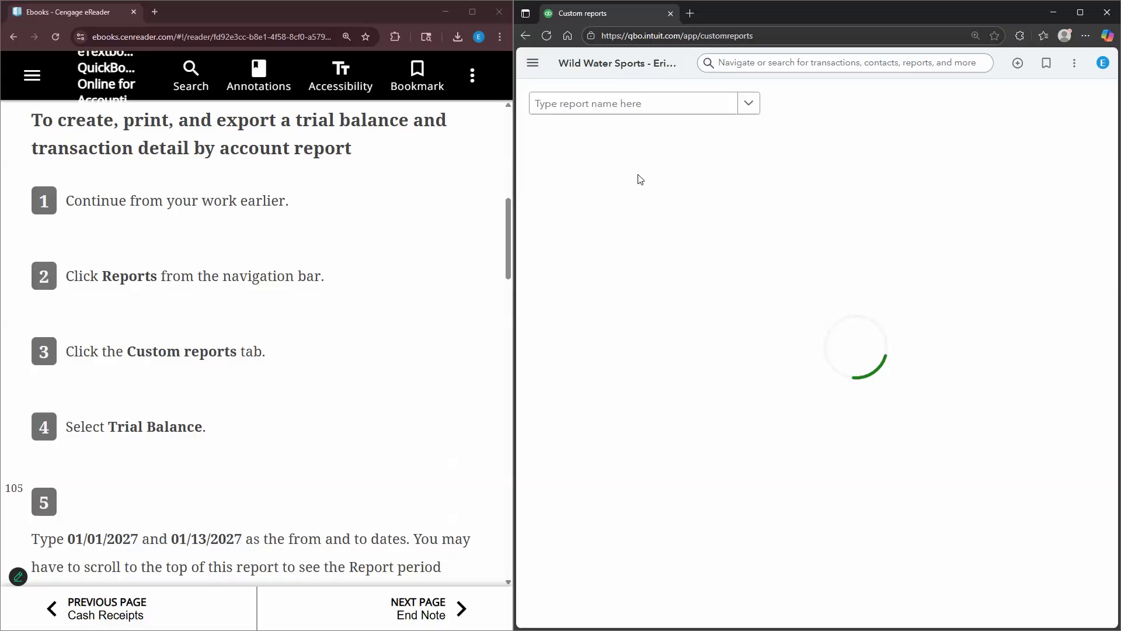
{"action": "left_click", "coordinate": [565, 166]}
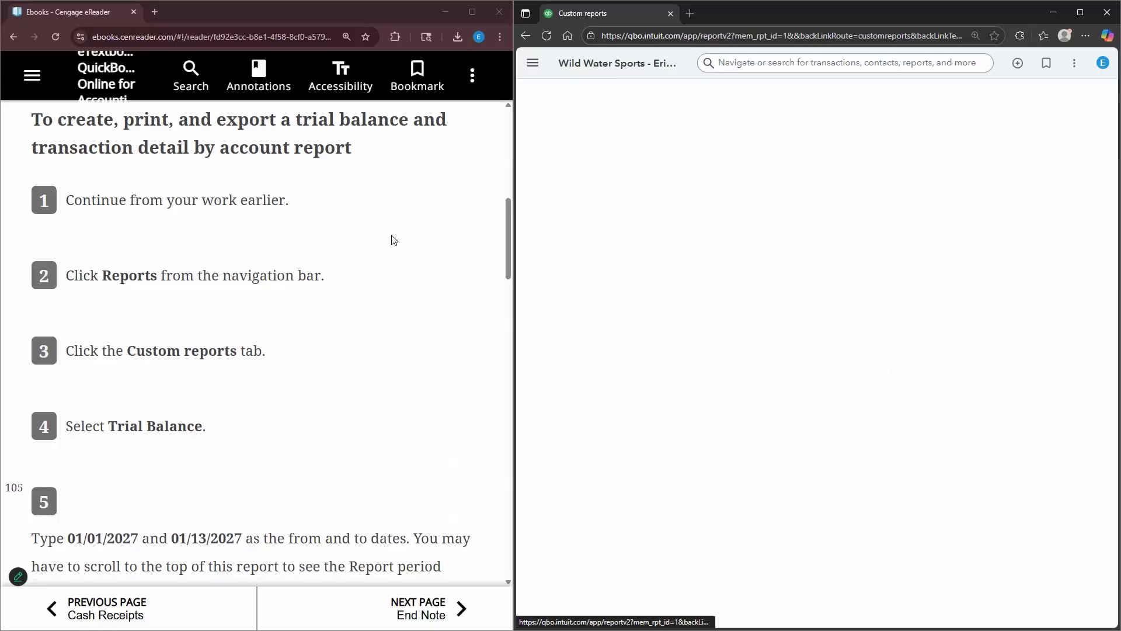
- Set the Trial Balance report's end date to 01/13/2027 as textbook step 5 asks and run the report
{"action": "scroll", "coordinate": [391, 239], "scroll_direction": "down", "scroll_amount": 4}
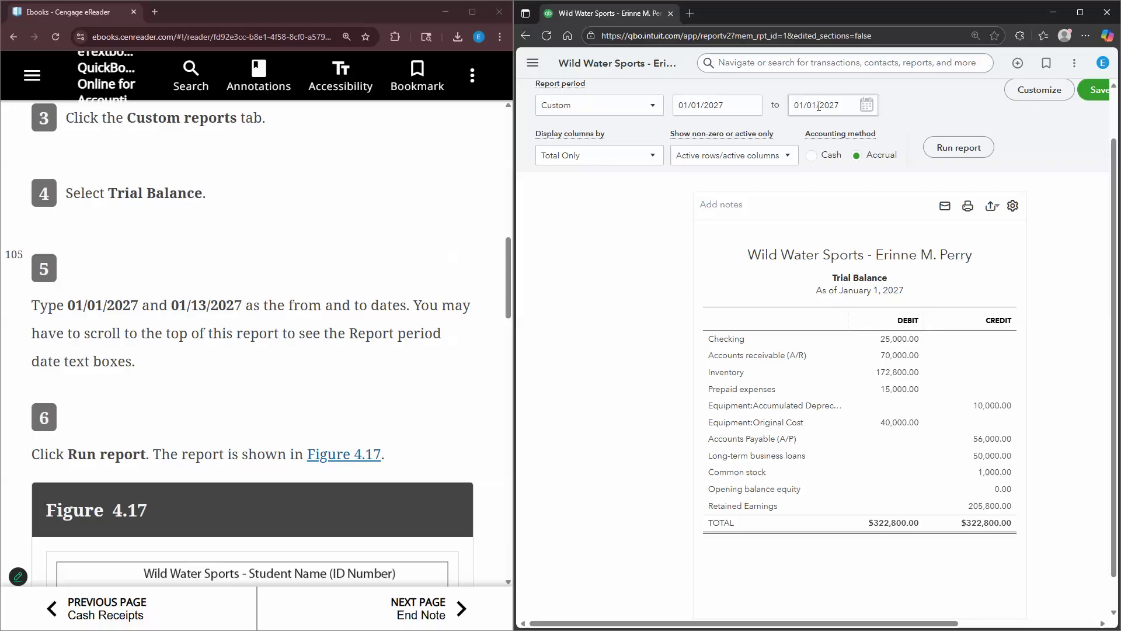
{"action": "left_click", "coordinate": [816, 106]}
{"action": "key", "text": "Delete"}
{"action": "key", "text": "Delete"}
{"action": "type", "text": "3"}
{"action": "left_click", "coordinate": [960, 153]}
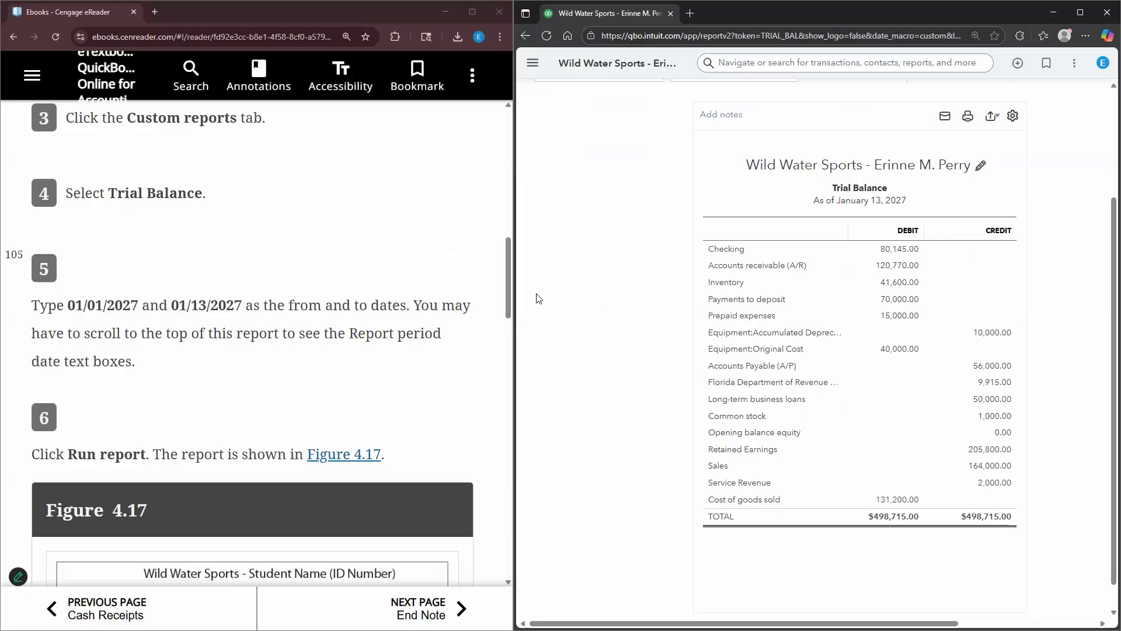
- Enlarge the textbook's Figure 4.17, compare its account balances with the Trial Balance report, and close the figure
{"action": "scroll", "coordinate": [436, 292], "scroll_direction": "down", "scroll_amount": 4}
{"action": "scroll", "coordinate": [433, 290], "scroll_direction": "down", "scroll_amount": 3}
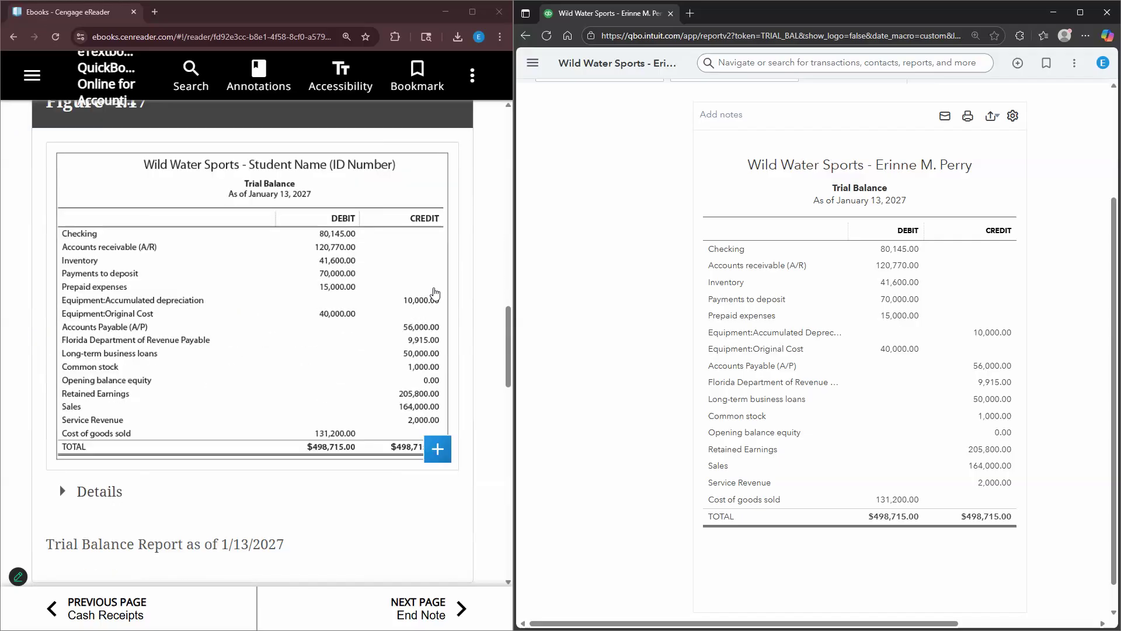
{"action": "left_click", "coordinate": [441, 451]}
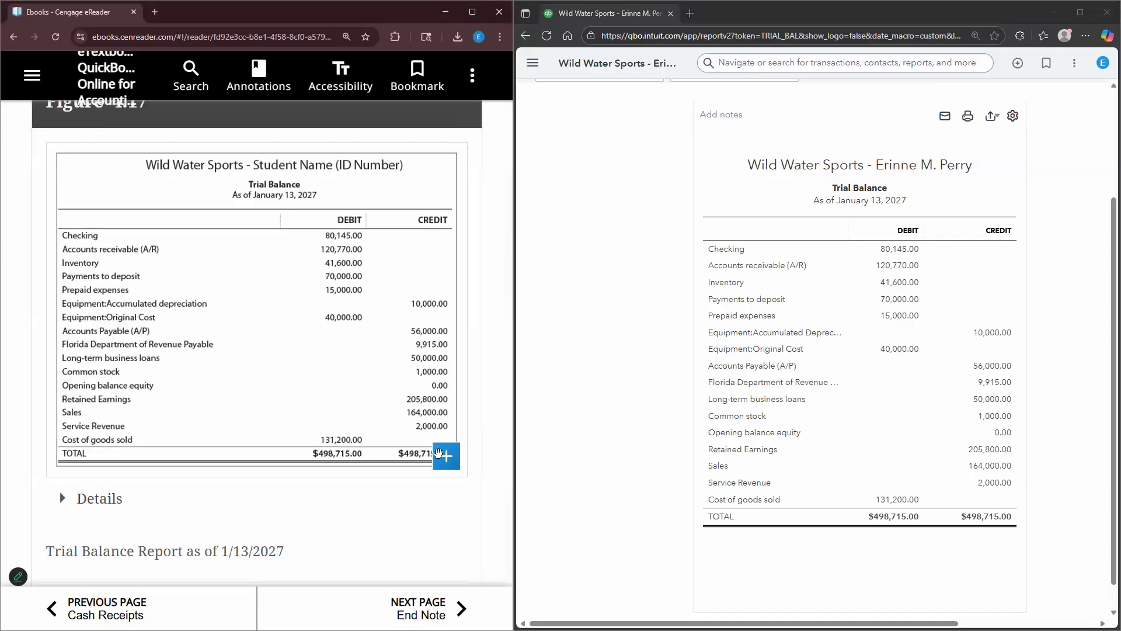
{"action": "left_click", "coordinate": [435, 460]}
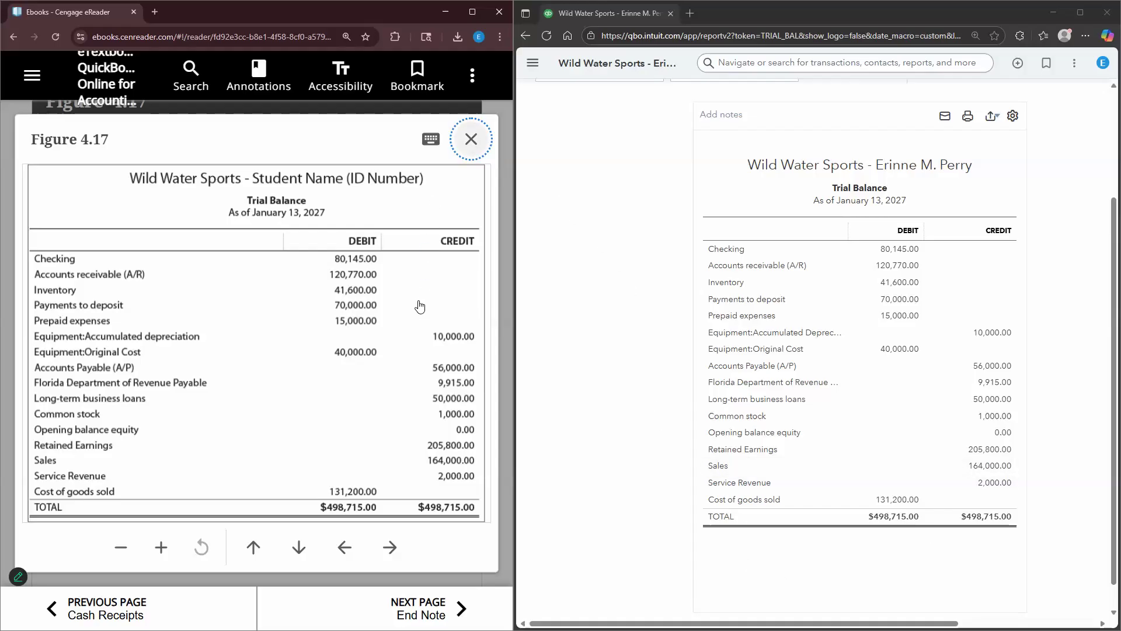
{"action": "key", "text": "Escape"}
- Read textbook steps 7 and 8, leave the Trial Balance report, check the custom reports list and switch to the standard reports
{"action": "scroll", "coordinate": [430, 349], "scroll_direction": "down", "scroll_amount": 5}
{"action": "scroll", "coordinate": [430, 346], "scroll_direction": "down", "scroll_amount": 1}
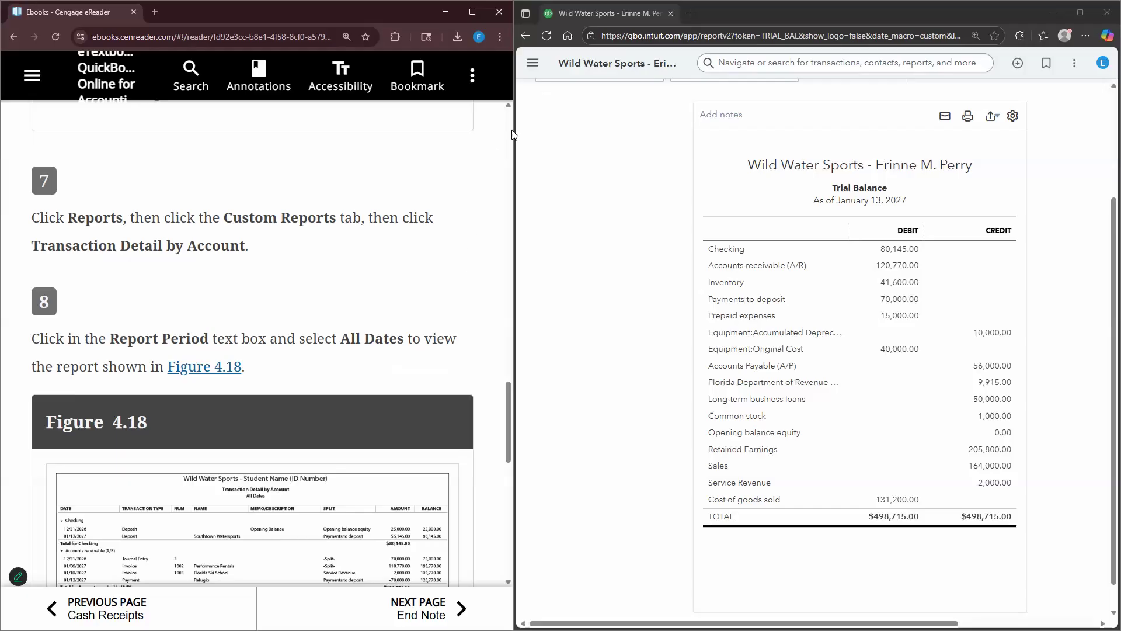
{"action": "scroll", "coordinate": [637, 251], "scroll_direction": "up", "scroll_amount": 2}
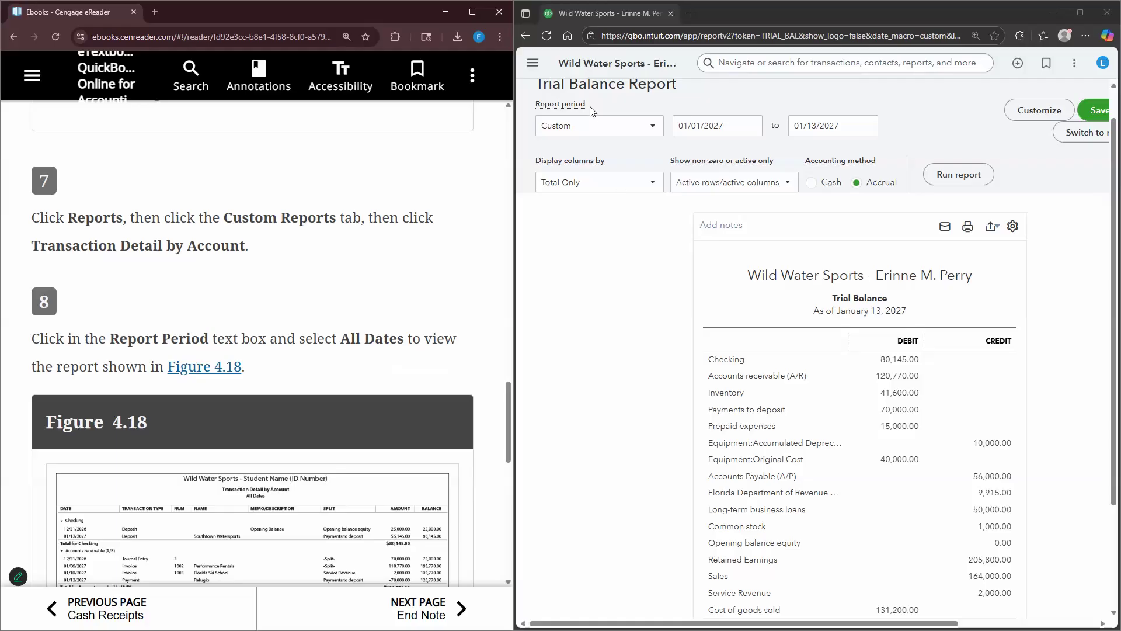
{"action": "scroll", "coordinate": [591, 111], "scroll_direction": "up", "scroll_amount": 1}
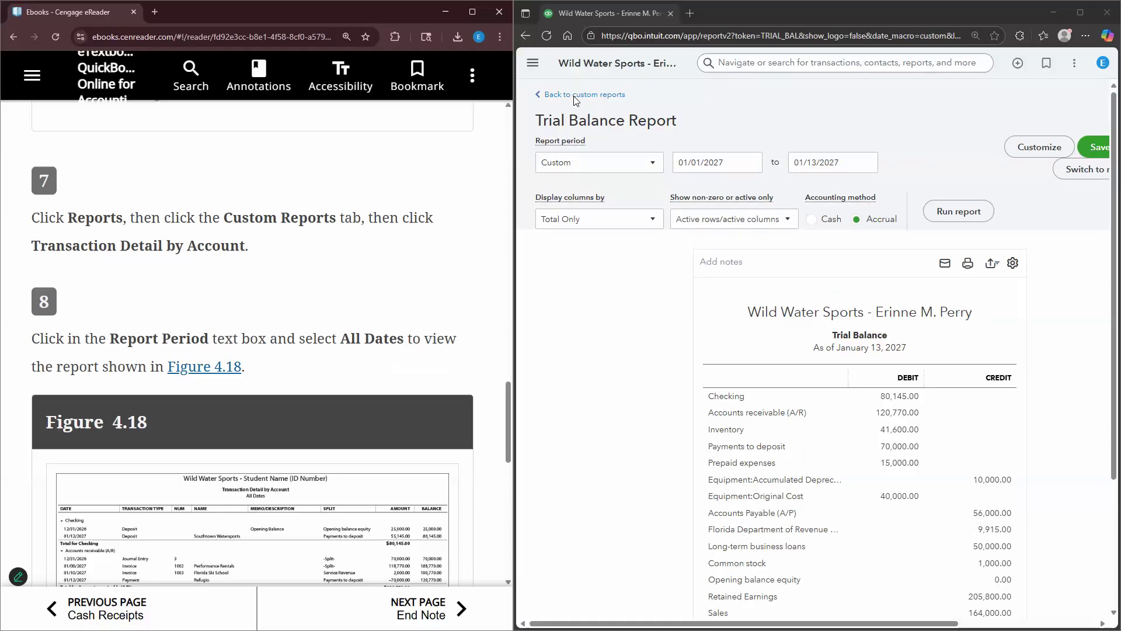
{"action": "left_click", "coordinate": [575, 97]}
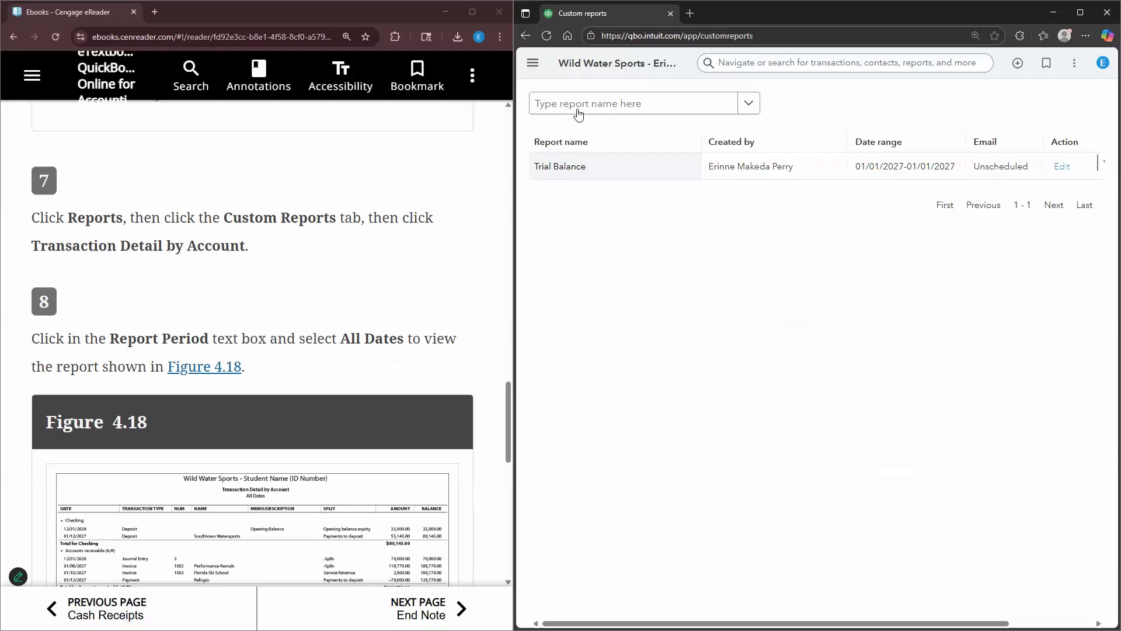
{"action": "left_click", "coordinate": [570, 105]}
{"action": "left_click", "coordinate": [533, 77]}
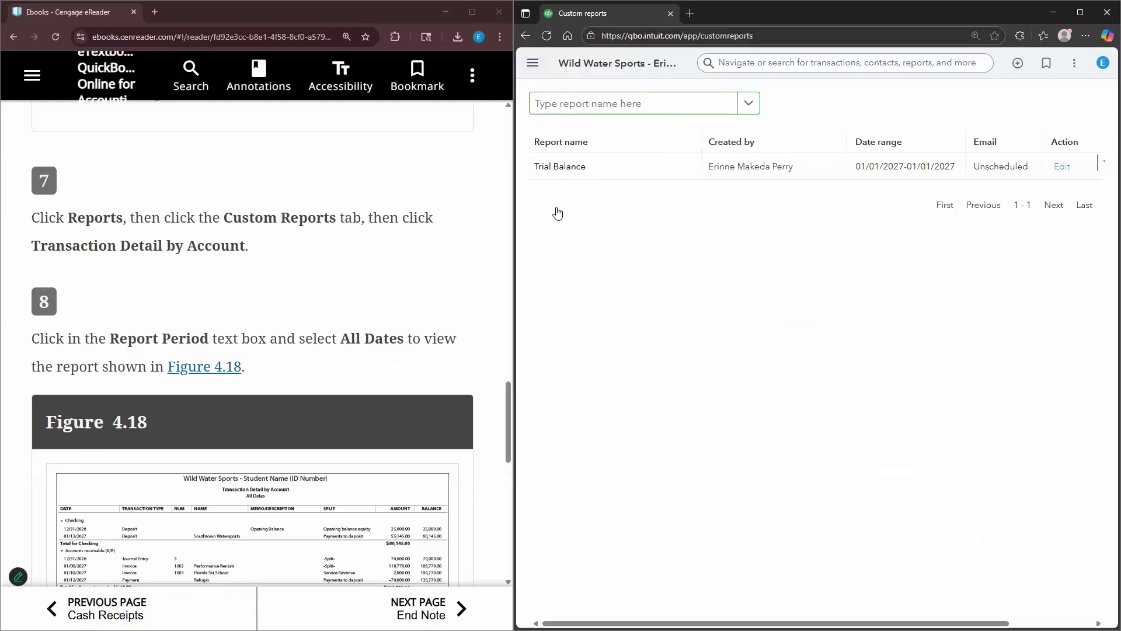
{"action": "left_click", "coordinate": [586, 213]}
{"action": "left_click", "coordinate": [593, 236]}
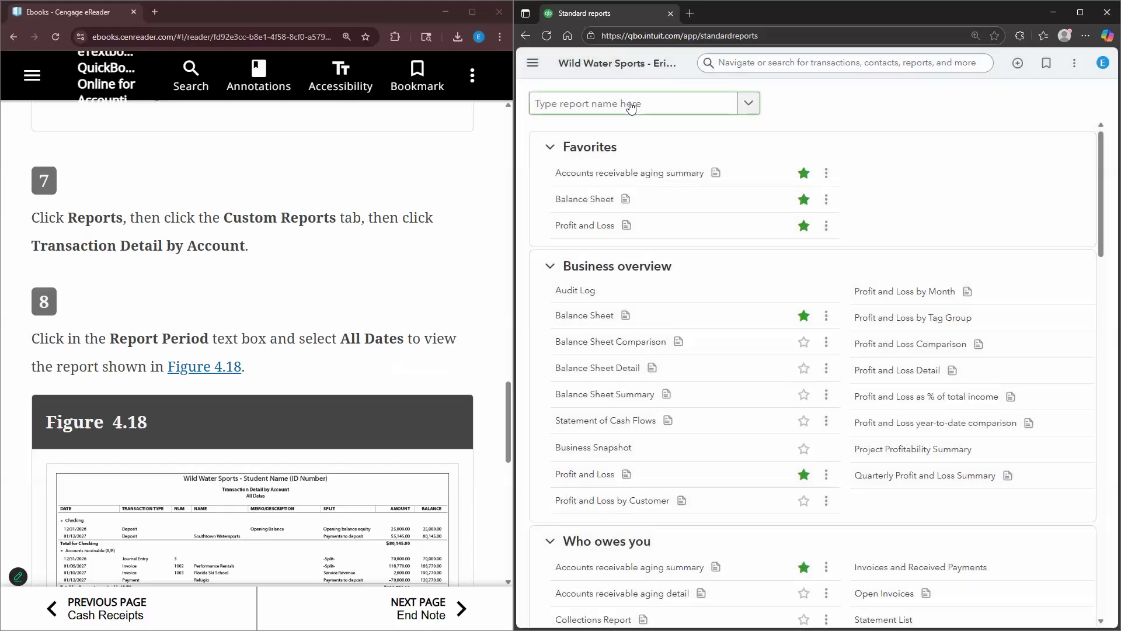
- Search the standard reports for "tran" and open the Transaction Detail by Account report
{"action": "left_click", "coordinate": [631, 107]}
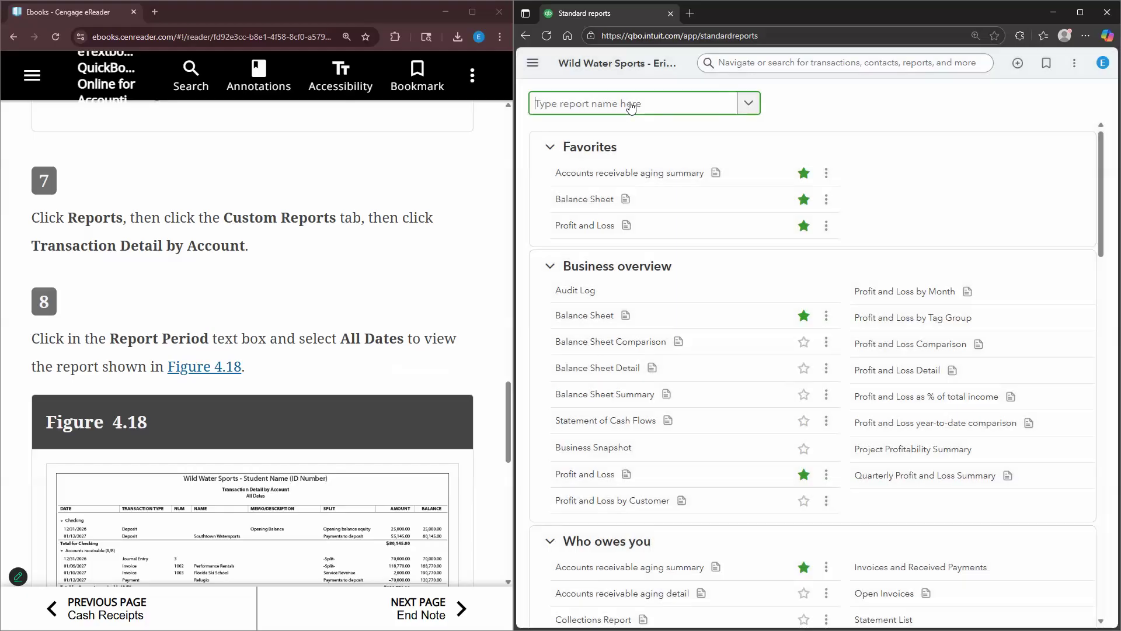
{"action": "type", "text": "tan"}
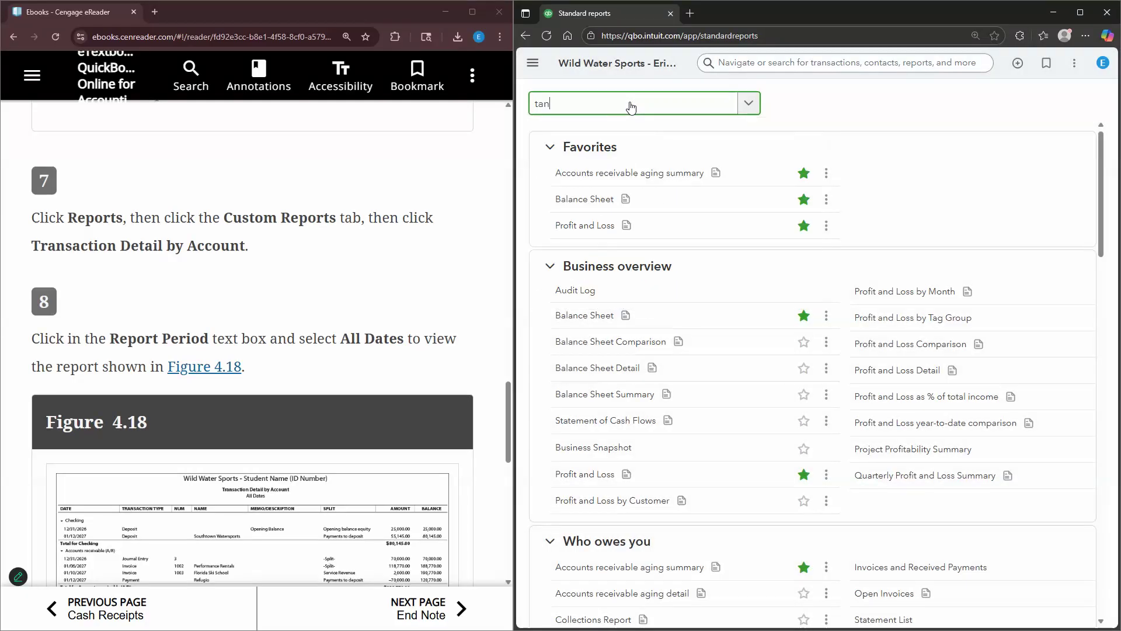
{"action": "key", "text": "BackSpace"}
{"action": "key", "text": "BackSpace"}
{"action": "type", "text": "r"}
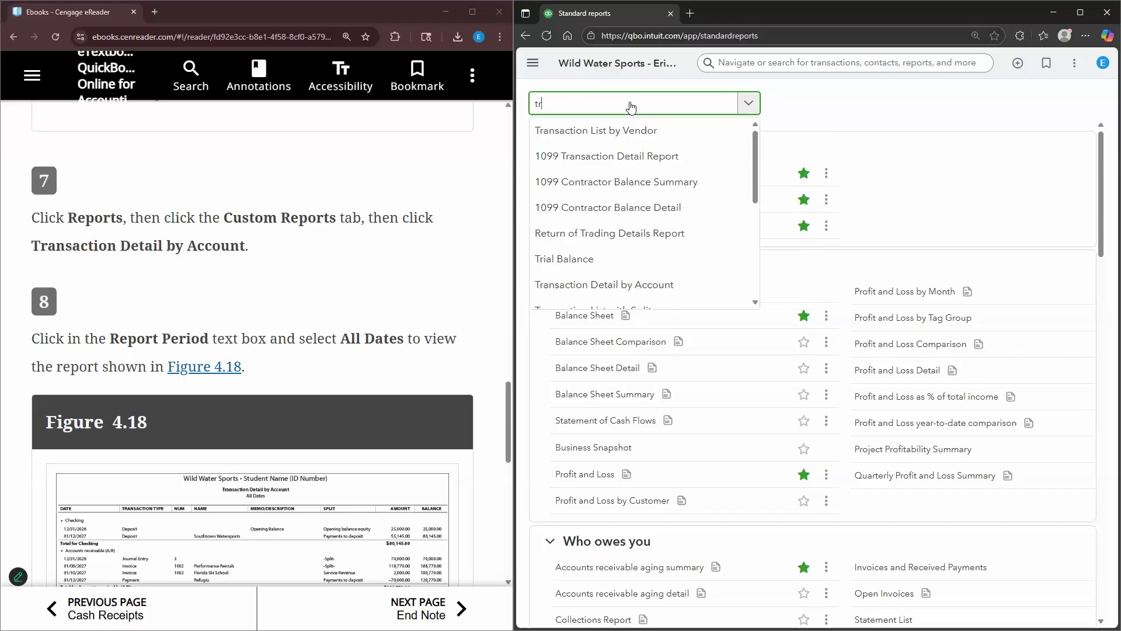
{"action": "type", "text": "a"}
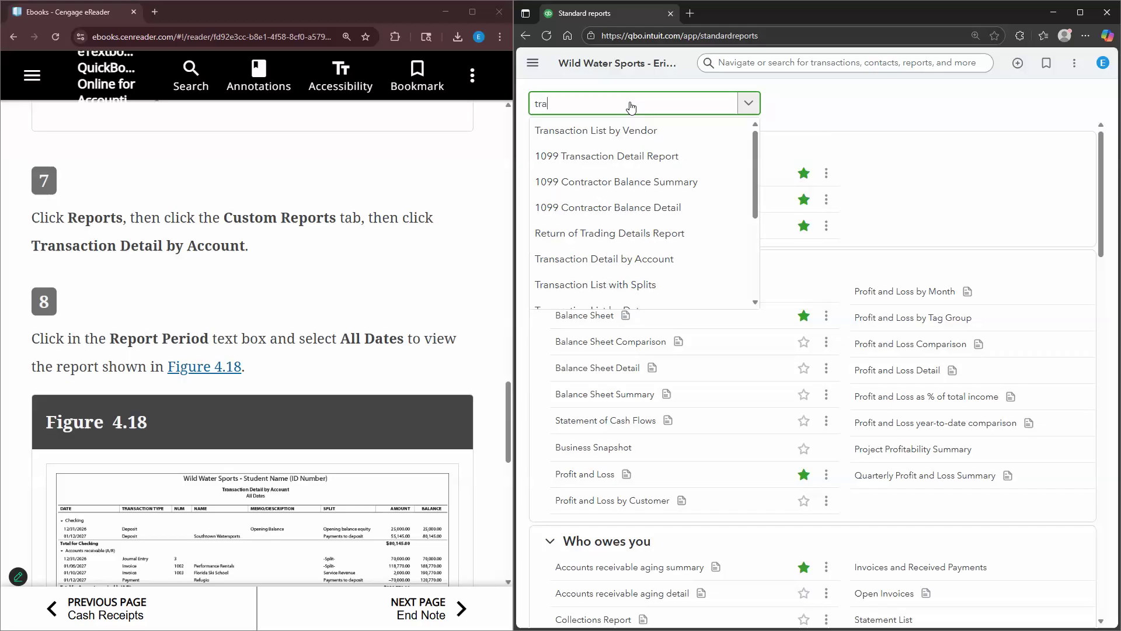
{"action": "type", "text": "n"}
{"action": "left_click", "coordinate": [591, 181]}
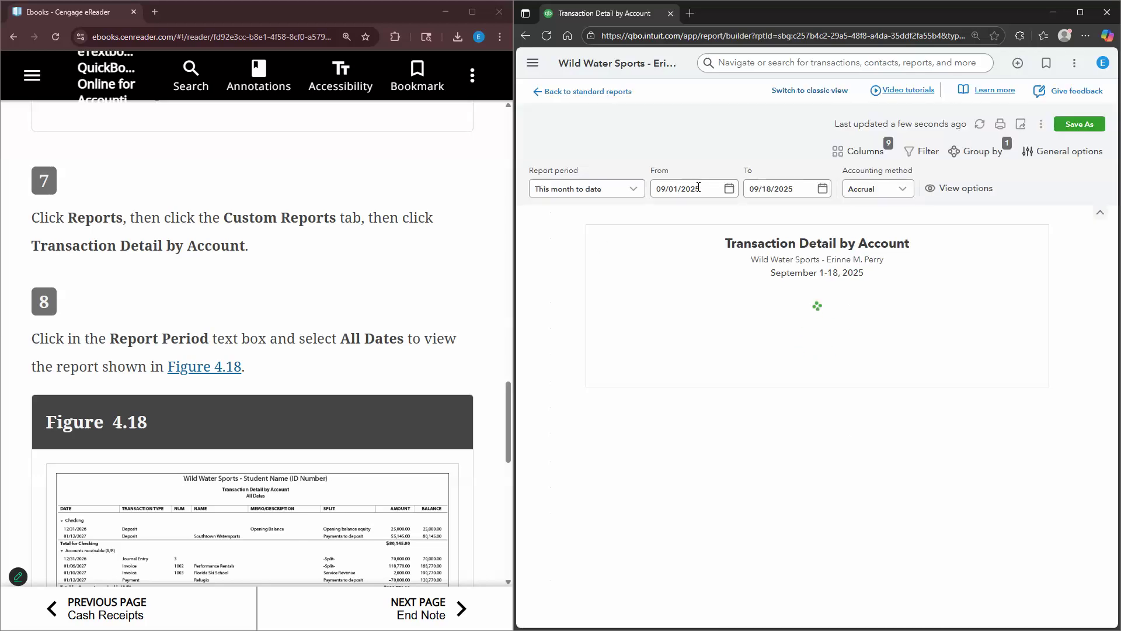
- Set the Transaction Detail by Account report's period from 01/01/2027 to 01/01/2027
{"action": "left_click", "coordinate": [698, 187]}
{"action": "type", "text": "01/01/202"}
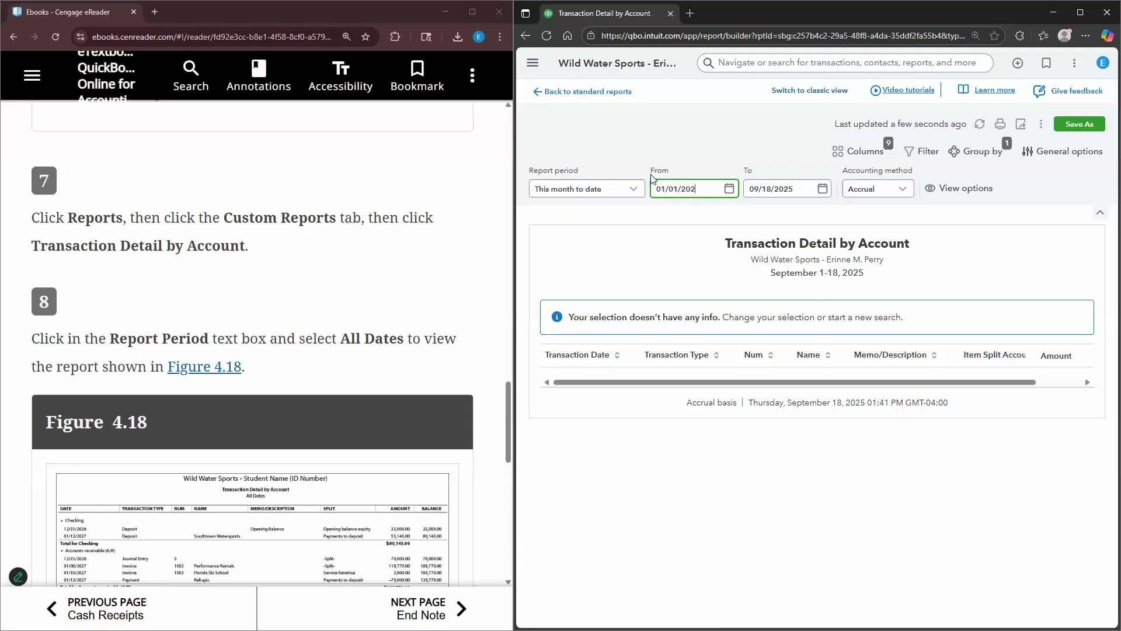
{"action": "type", "text": "7"}
{"action": "key", "text": "Tab"}
{"action": "type", "text": "01"}
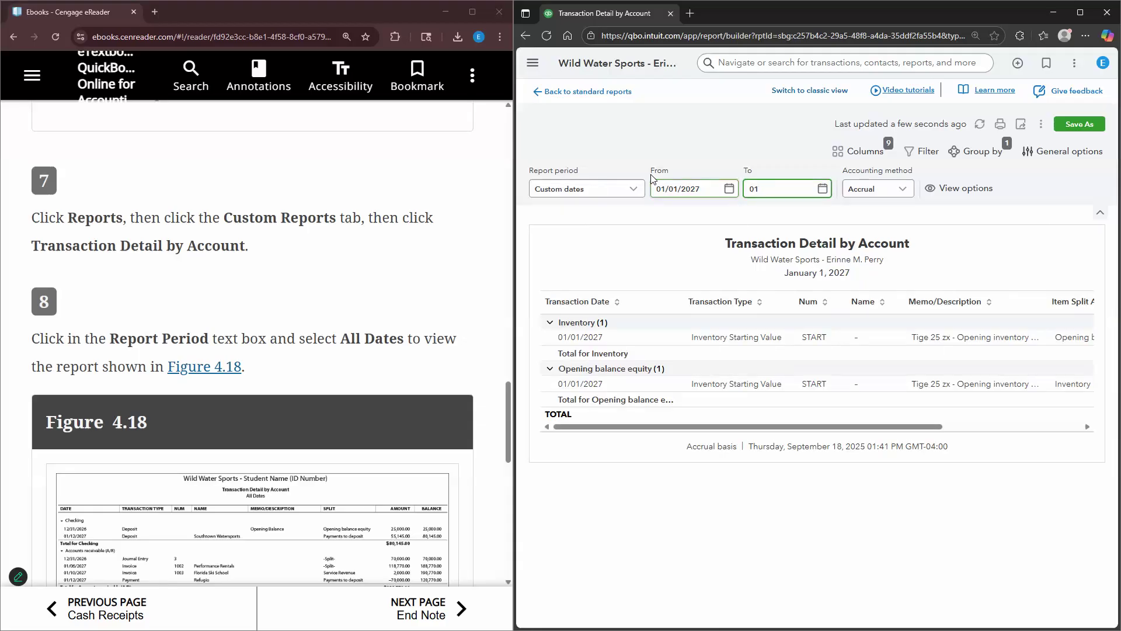
{"action": "type", "text": "/01/2027"}
{"action": "key", "text": "Tab"}
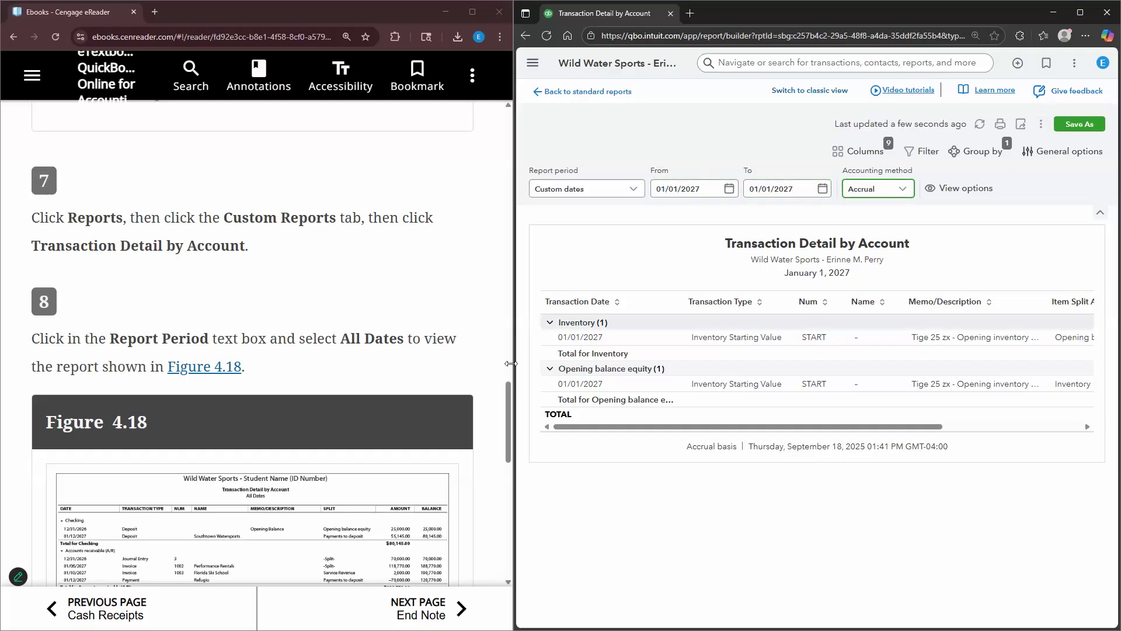
- Widen the report window and save the report as a new custom report named Transaction Detail by Account
{"action": "left_click_drag", "start_coordinate": [472, 361], "coordinate": [431, 361]}
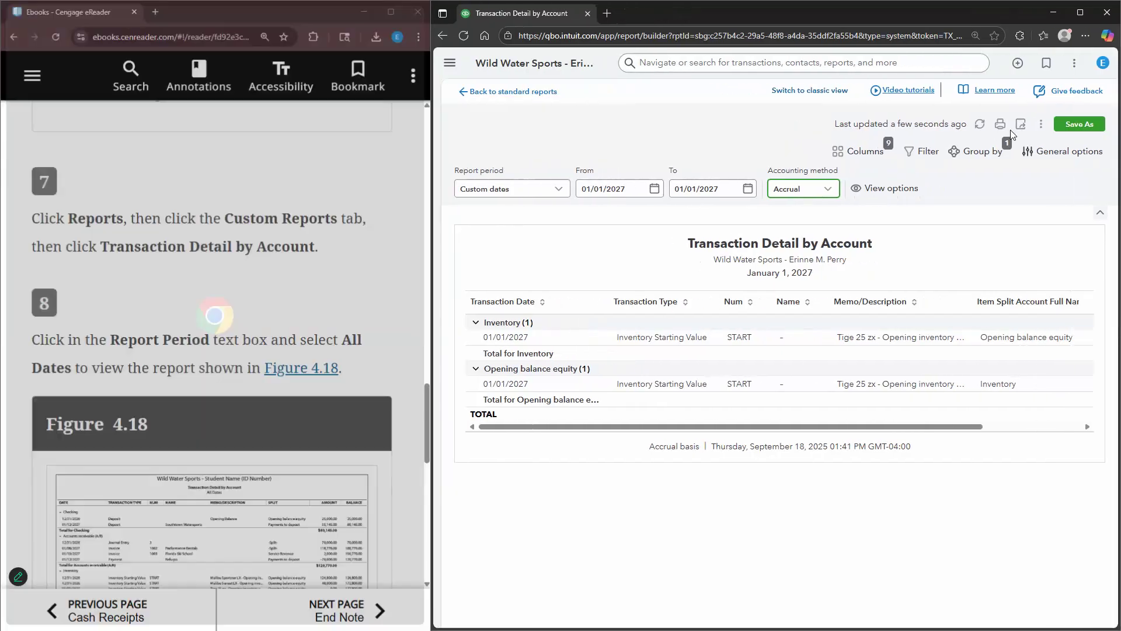
{"action": "left_click", "coordinate": [1041, 125]}
{"action": "left_click", "coordinate": [1065, 126]}
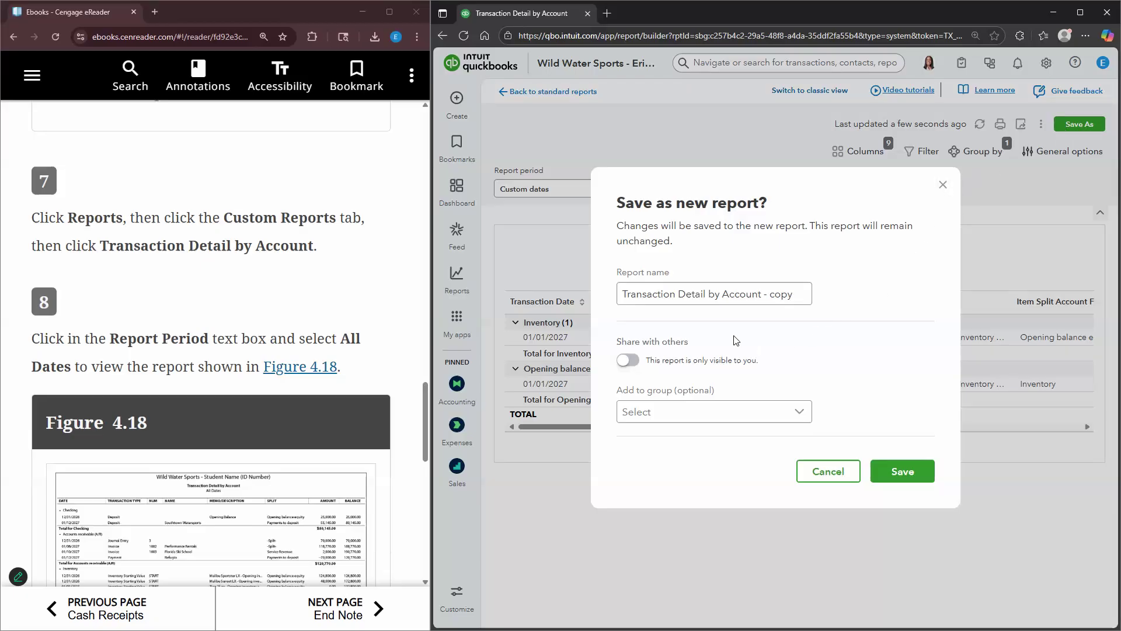
{"action": "left_click", "coordinate": [750, 297]}
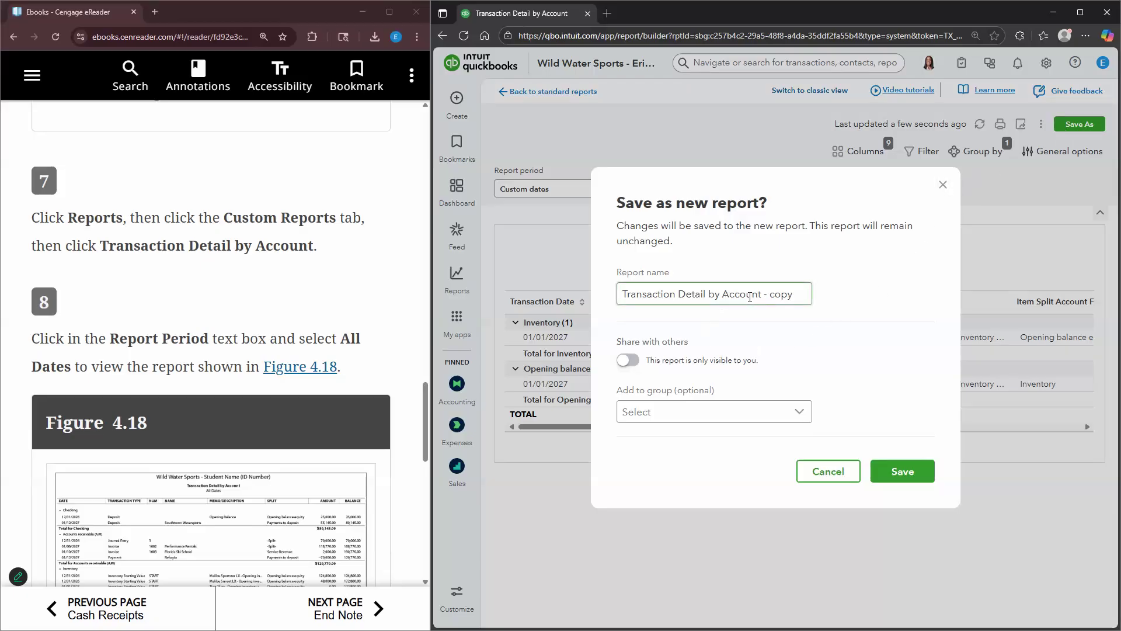
{"action": "double_click", "coordinate": [781, 295]}
{"action": "key", "text": "BackSpace"}
{"action": "key", "text": "BackSpace"}
{"action": "key", "text": "BackSpace"}
{"action": "key", "text": "BackSpace"}
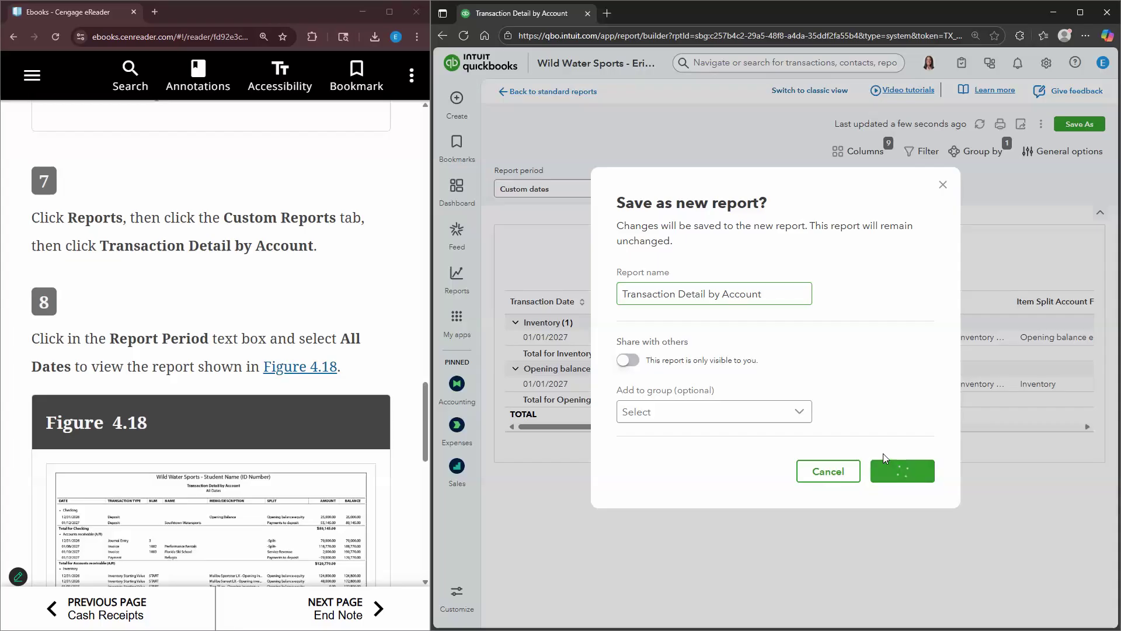
{"action": "left_click", "coordinate": [891, 469]}
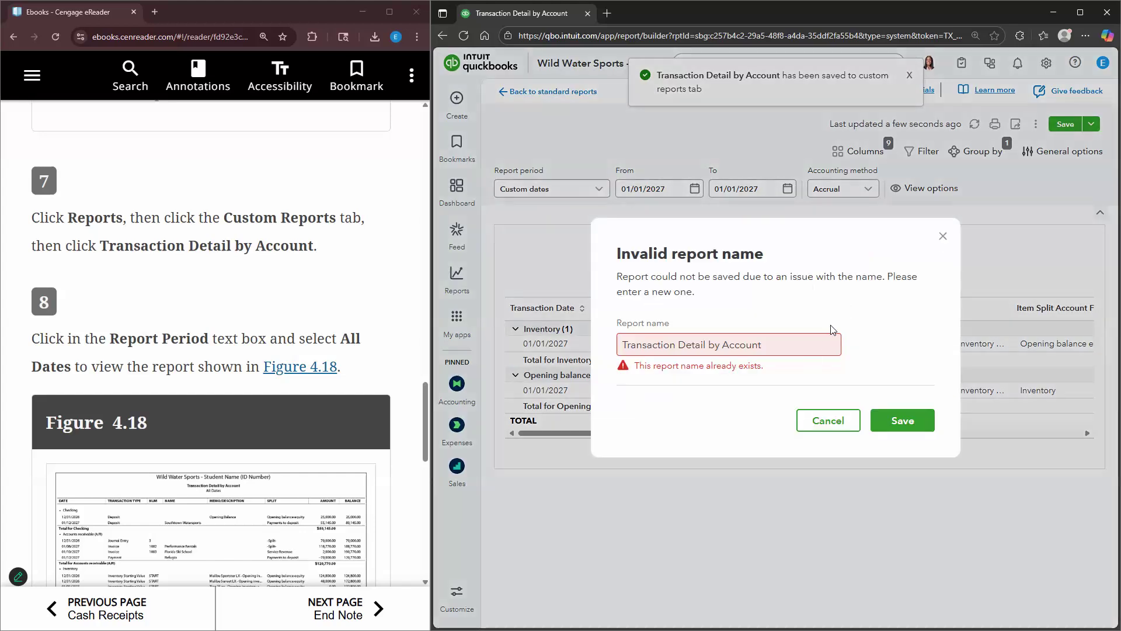
- Retry saving the report as Transaction Detail by Account and dismiss the feedback survey and the report name dialog
{"action": "left_click", "coordinate": [898, 418]}
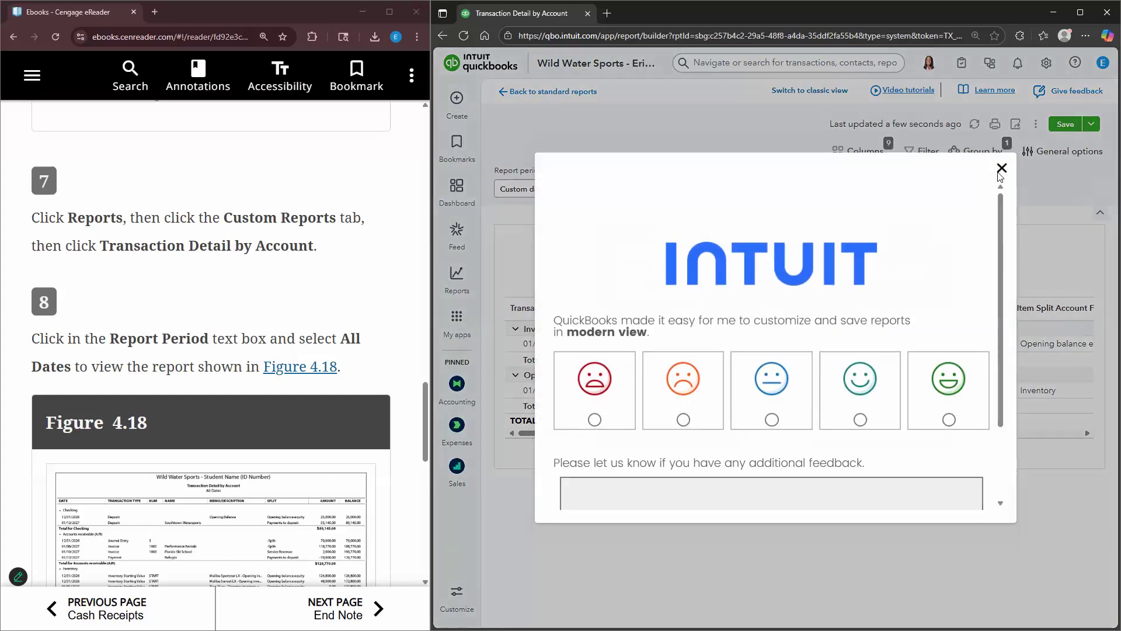
{"action": "left_click", "coordinate": [1001, 169]}
{"action": "left_click", "coordinate": [898, 418]}
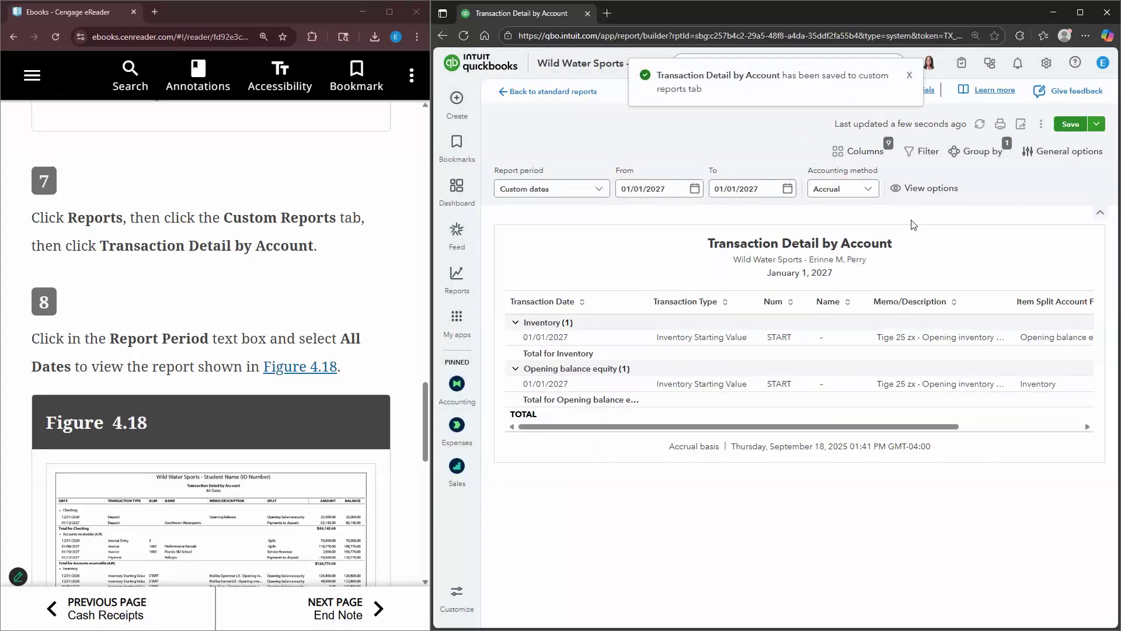
- Set the Transaction Detail by Account report's period to All Dates and save the custom report
{"action": "scroll", "coordinate": [390, 302], "scroll_direction": "down", "scroll_amount": 1}
{"action": "left_click", "coordinate": [547, 202]}
{"action": "left_click", "coordinate": [541, 211]}
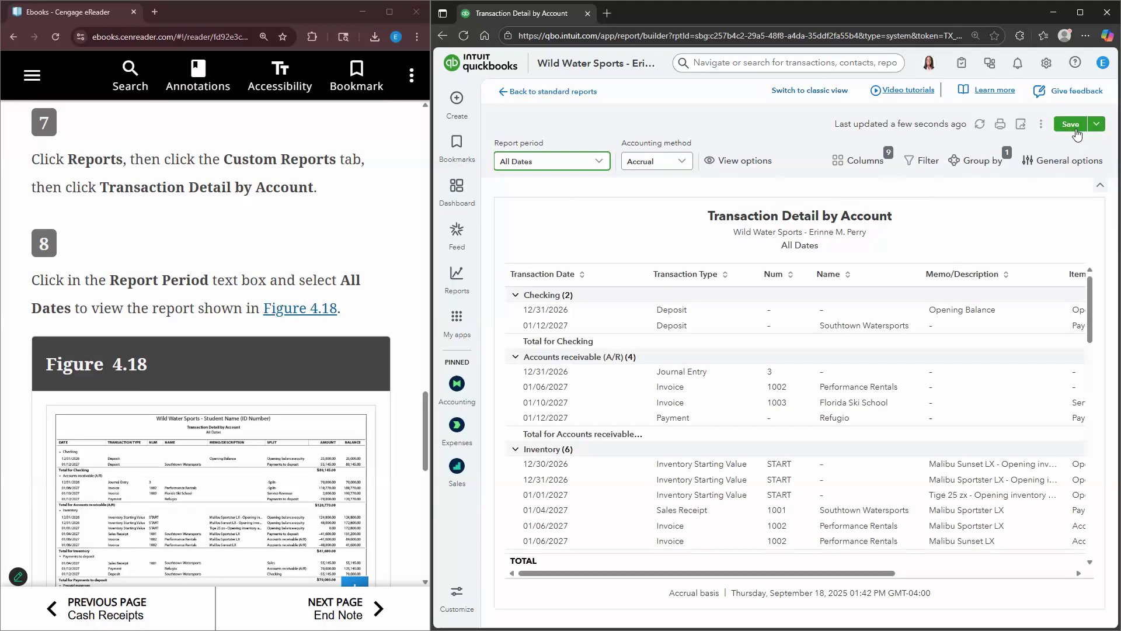
{"action": "left_click", "coordinate": [1079, 127]}
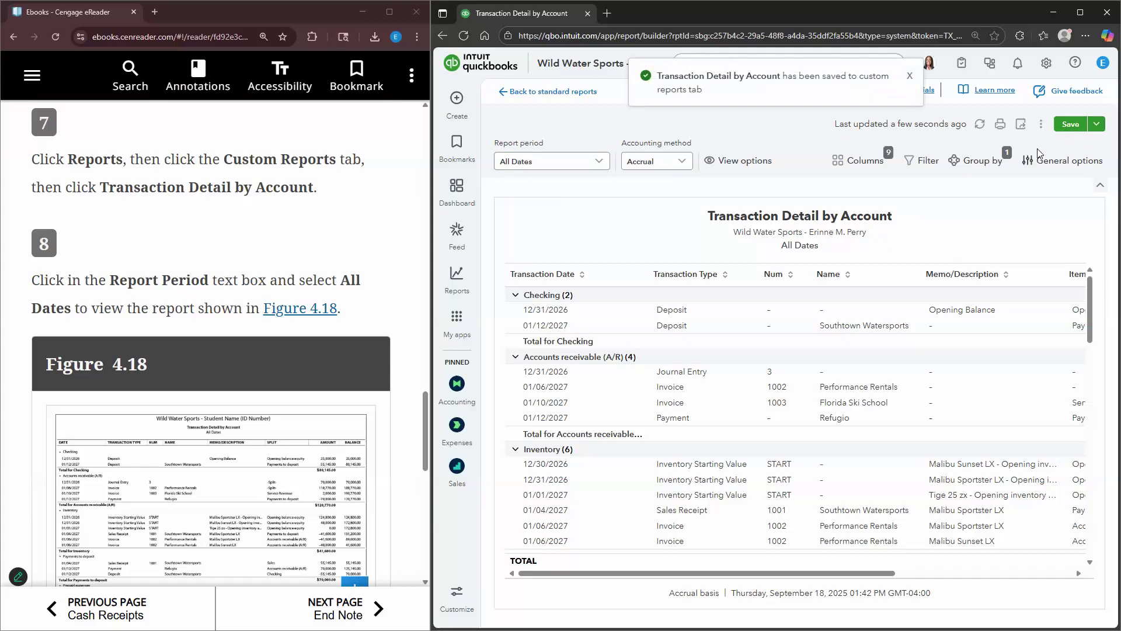
- Review the All Dates report alongside Figure 4.18 and read textbook steps 9 to 11
{"action": "scroll", "coordinate": [403, 349], "scroll_direction": "down", "scroll_amount": 1}
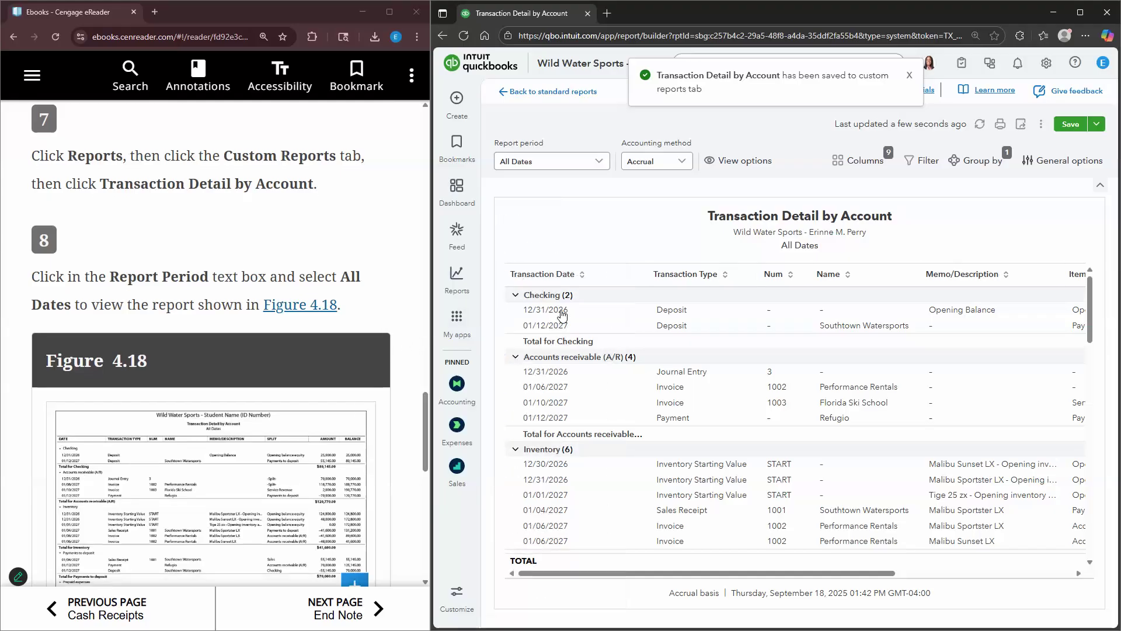
{"action": "scroll", "coordinate": [710, 374], "scroll_direction": "down", "scroll_amount": 2}
{"action": "scroll", "coordinate": [710, 373], "scroll_direction": "down", "scroll_amount": 5}
{"action": "scroll", "coordinate": [361, 395], "scroll_direction": "down", "scroll_amount": 5}
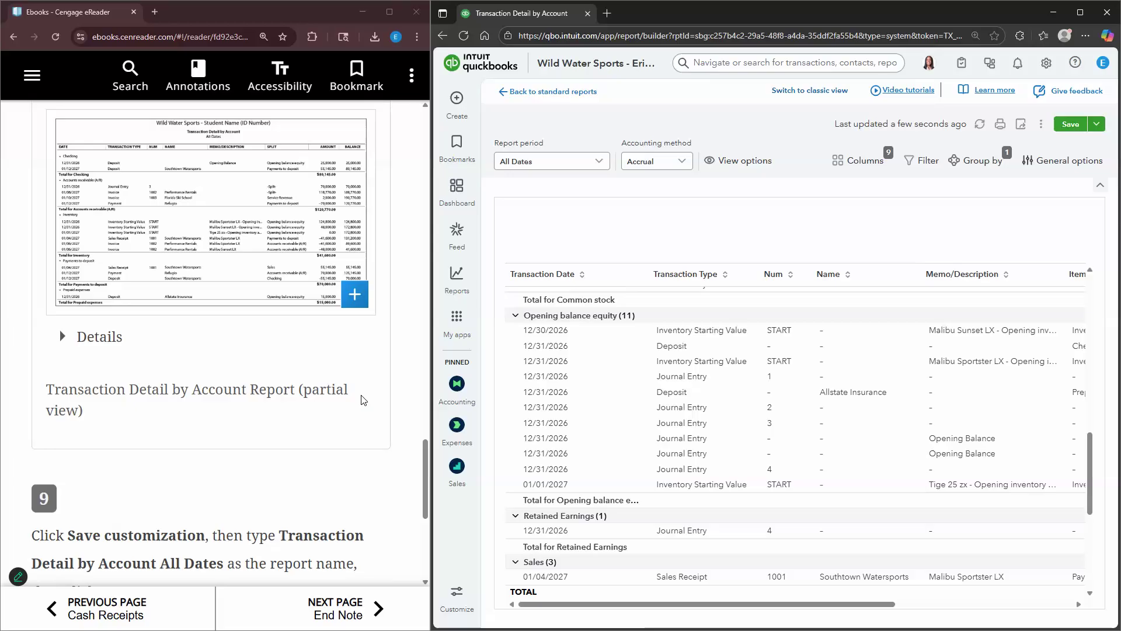
{"action": "scroll", "coordinate": [361, 400], "scroll_direction": "down", "scroll_amount": 5}
{"action": "scroll", "coordinate": [361, 375], "scroll_direction": "down", "scroll_amount": 1}
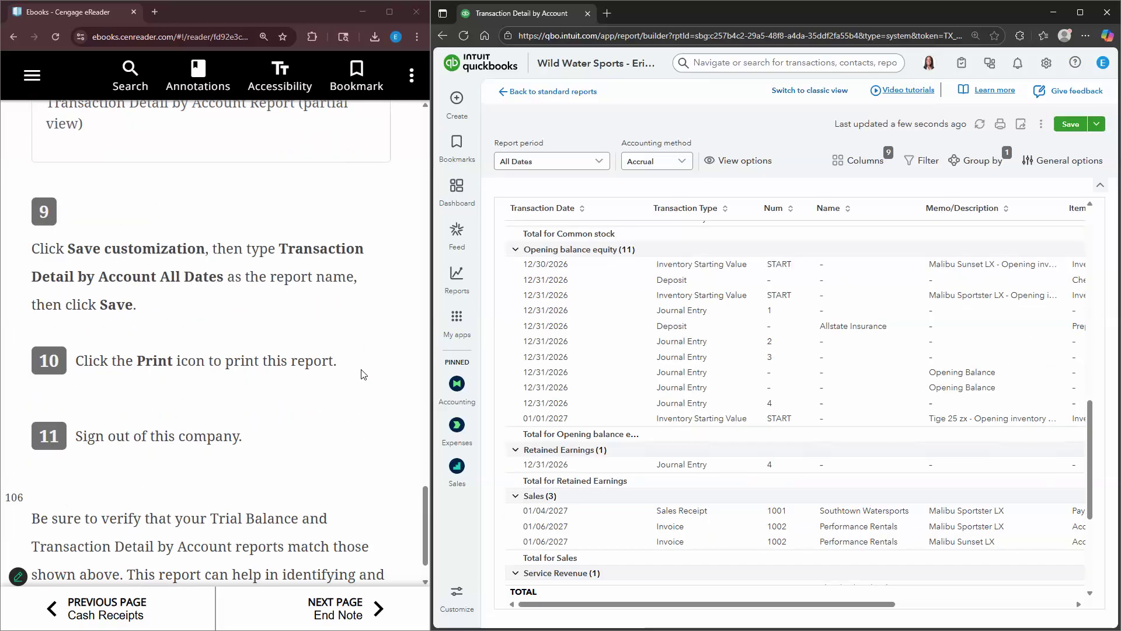
{"action": "scroll", "coordinate": [361, 374], "scroll_direction": "down", "scroll_amount": 1}
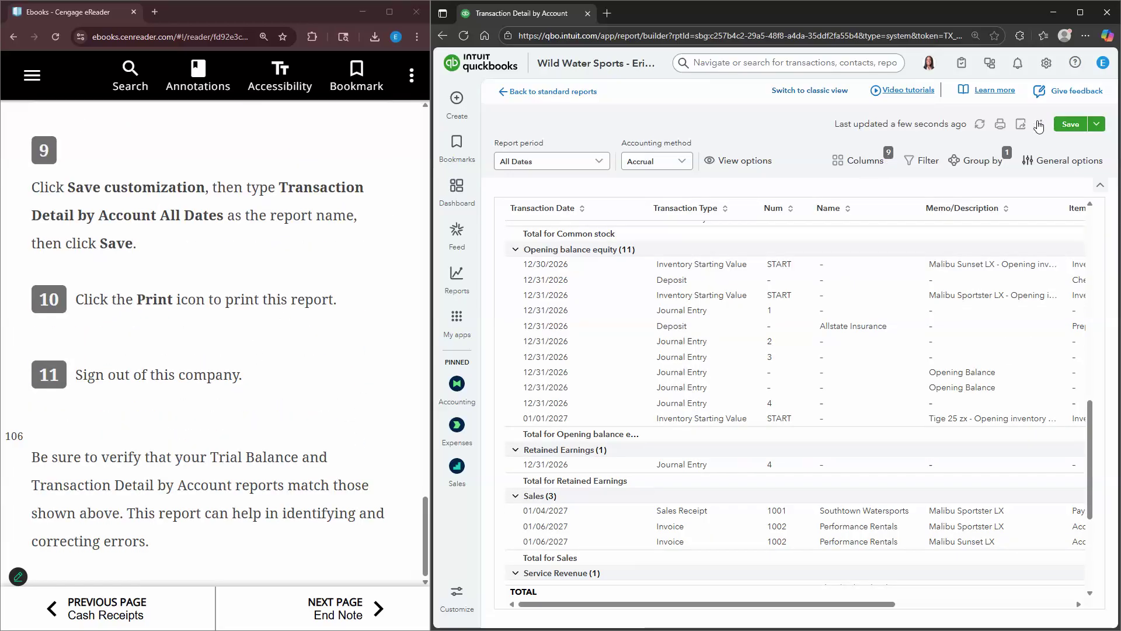
- Preview the Transaction Detail by Account report for printing, close the preview and check the available export formats
{"action": "left_click", "coordinate": [1001, 124]}
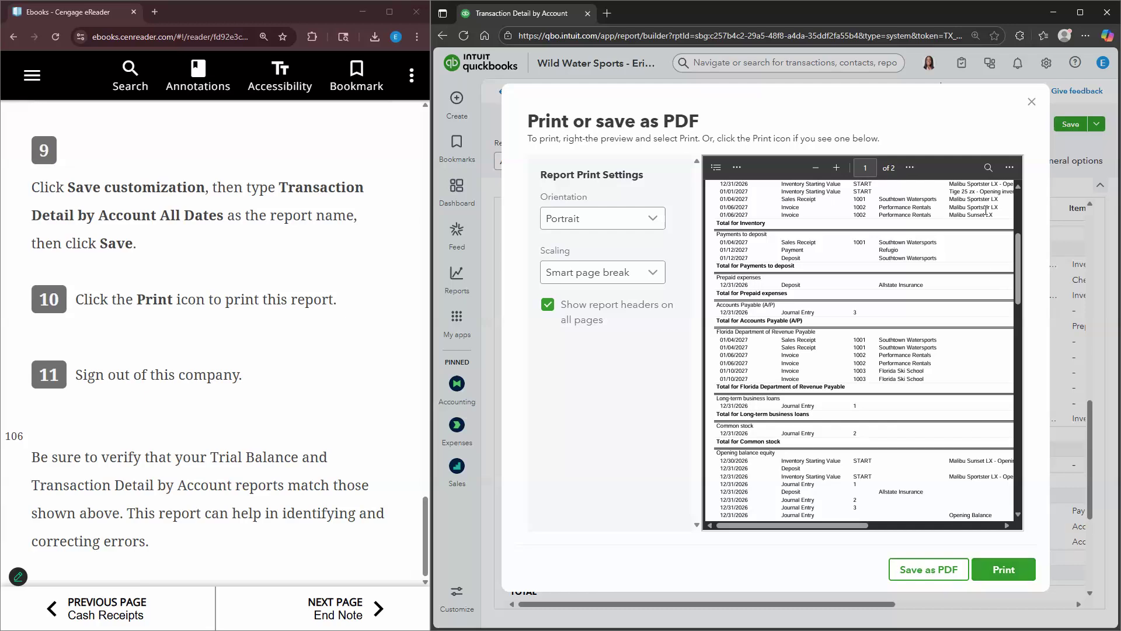
{"action": "left_click", "coordinate": [1032, 103]}
{"action": "left_click", "coordinate": [1020, 128]}
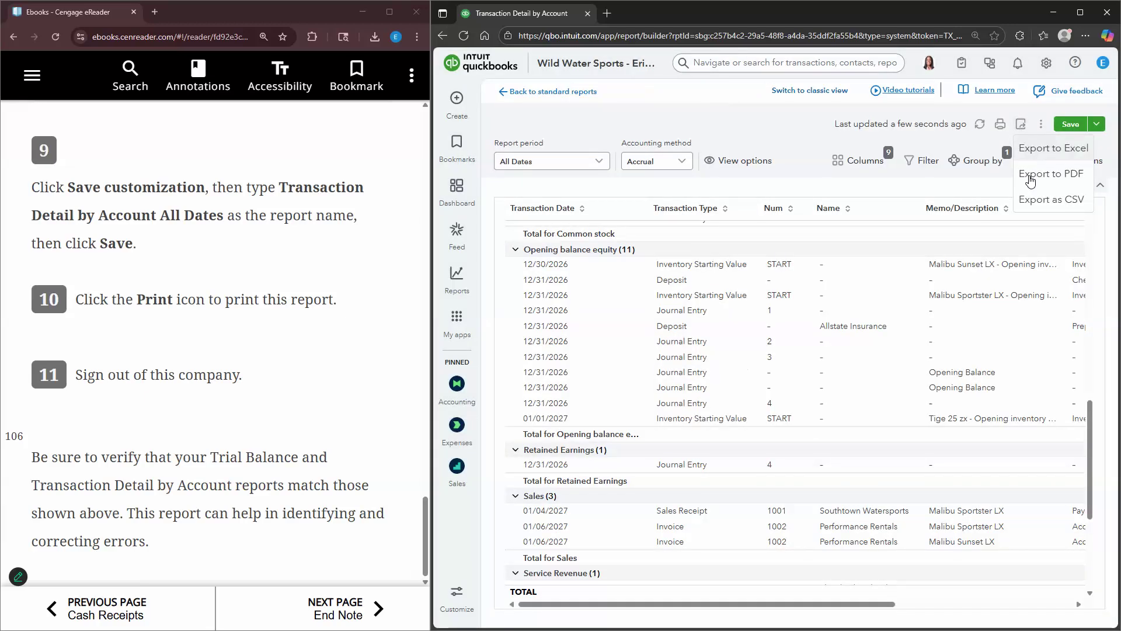
{"action": "left_click", "coordinate": [801, 143]}
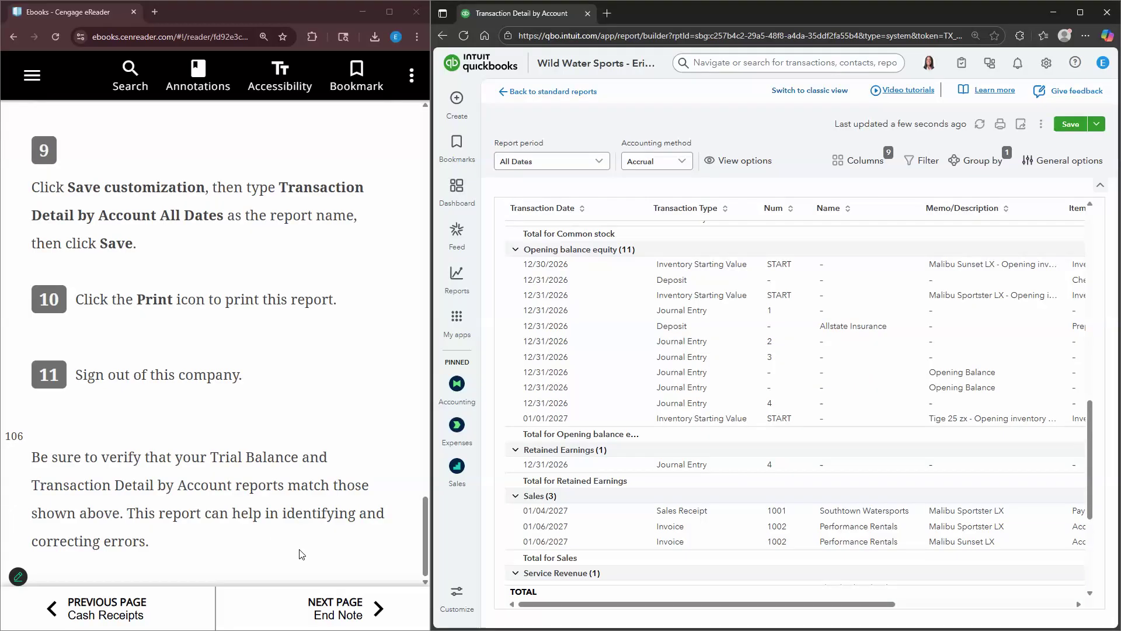
- Advance the textbook to the chapter's End Note page
{"action": "left_click", "coordinate": [327, 459]}
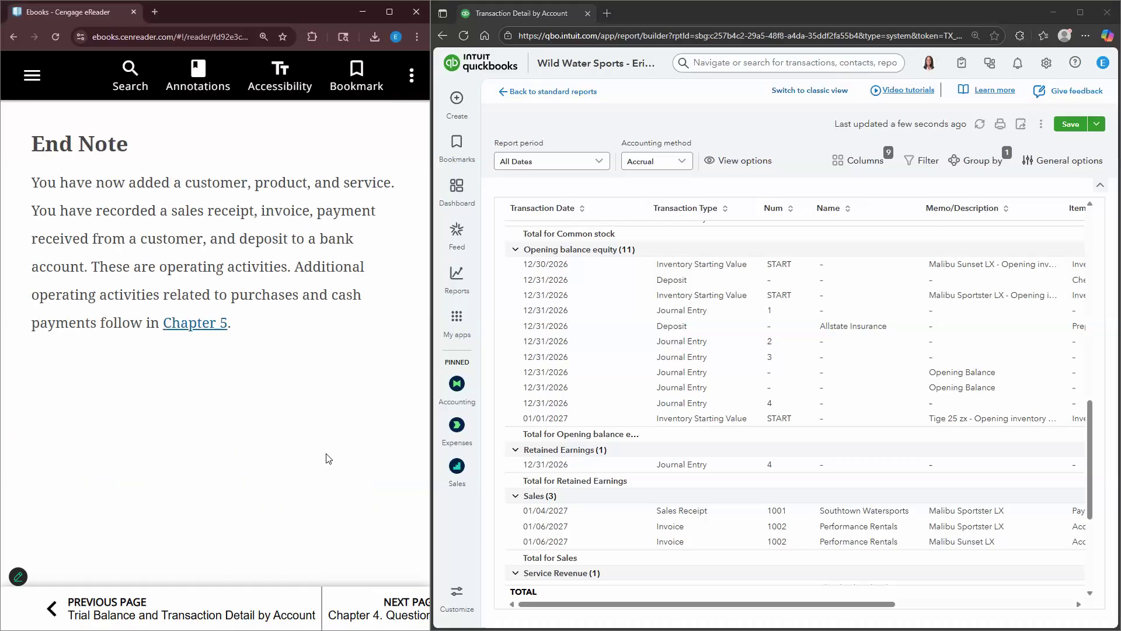